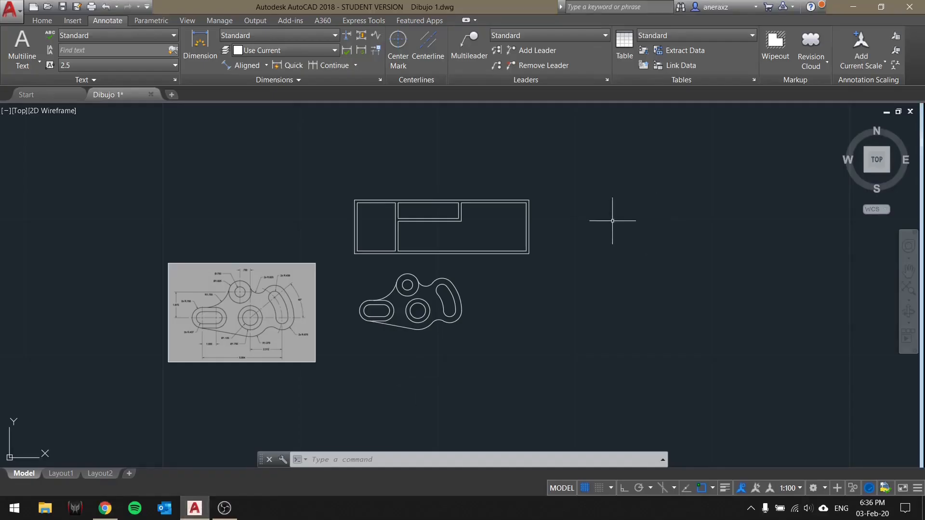
scroll(428, 311, "up", 2)
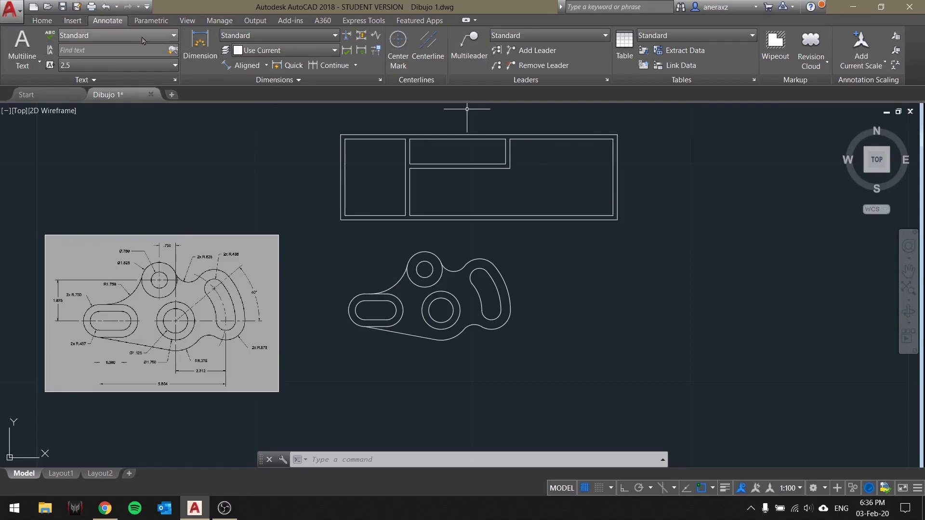
left_click(266, 66)
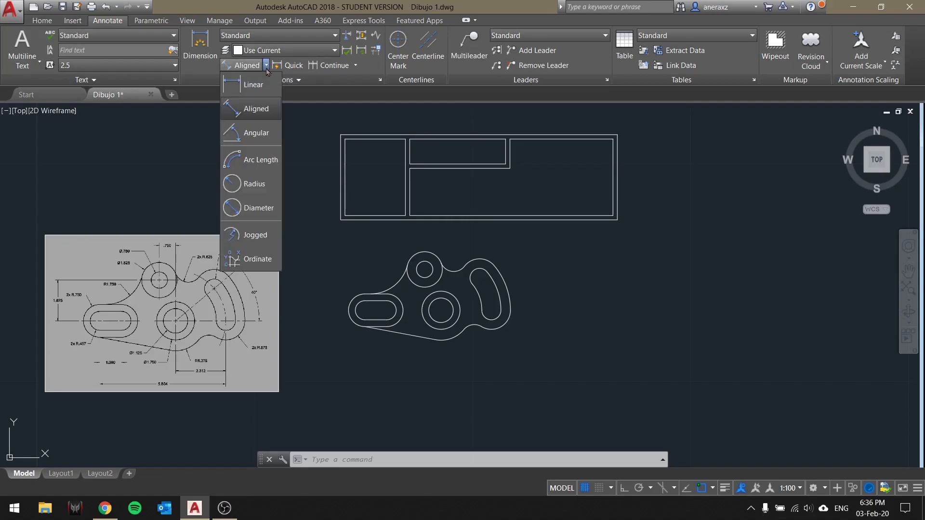
left_click(265, 66)
left_click(265, 66)
left_click(267, 67)
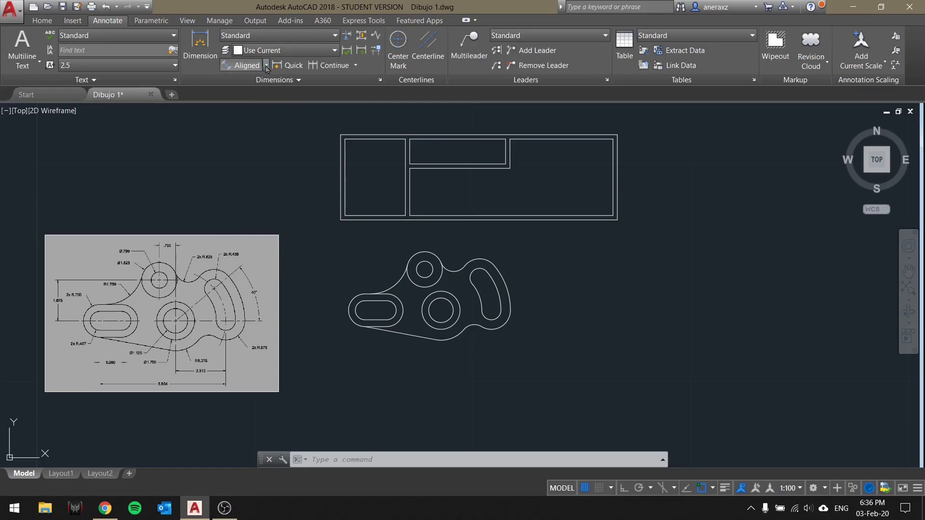
left_click(356, 66)
left_click(355, 66)
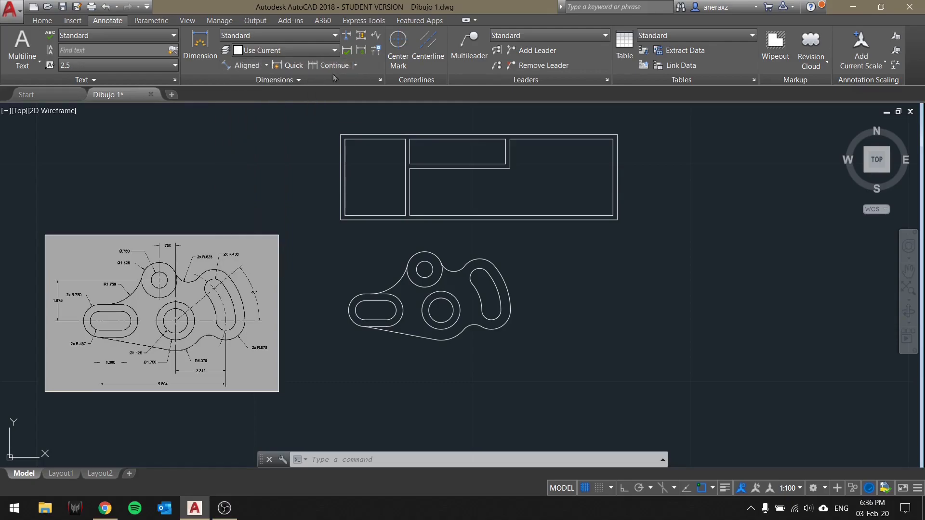
Add a linear dimension between the two arc centres of the horizontal slot, placed above the slot.
left_click(267, 68)
left_click(254, 79)
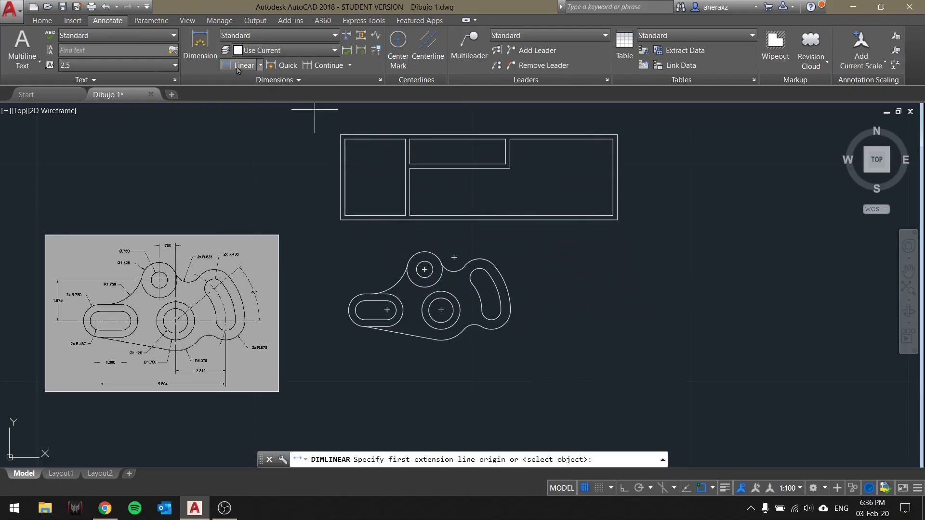
scroll(398, 308, "up", 5)
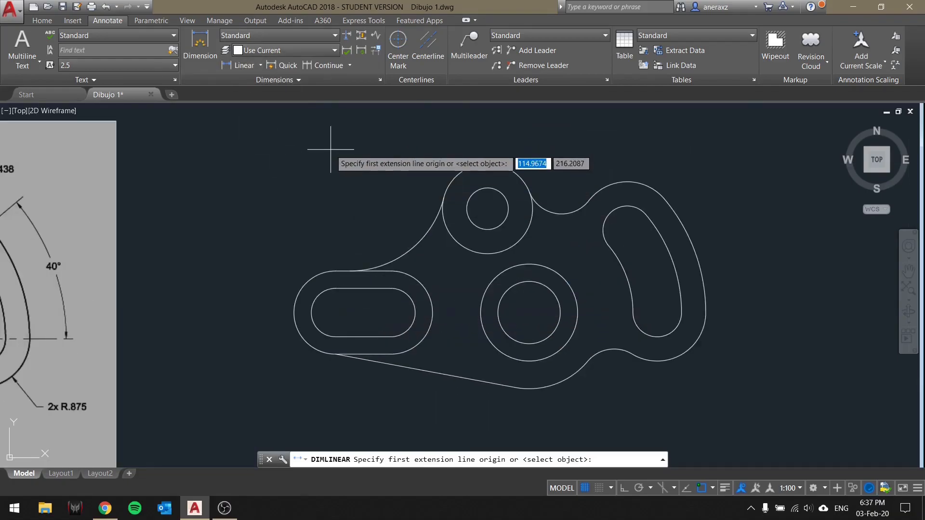
left_click(336, 313)
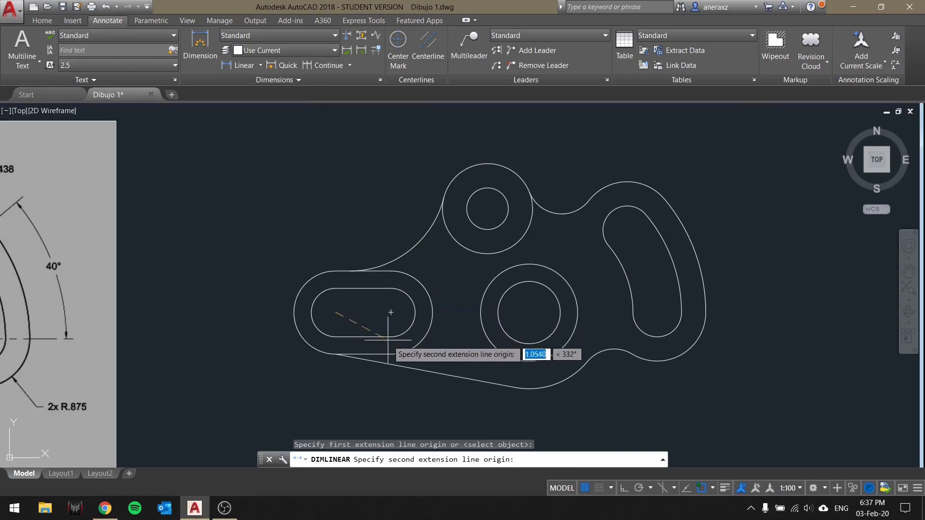
left_click(390, 312)
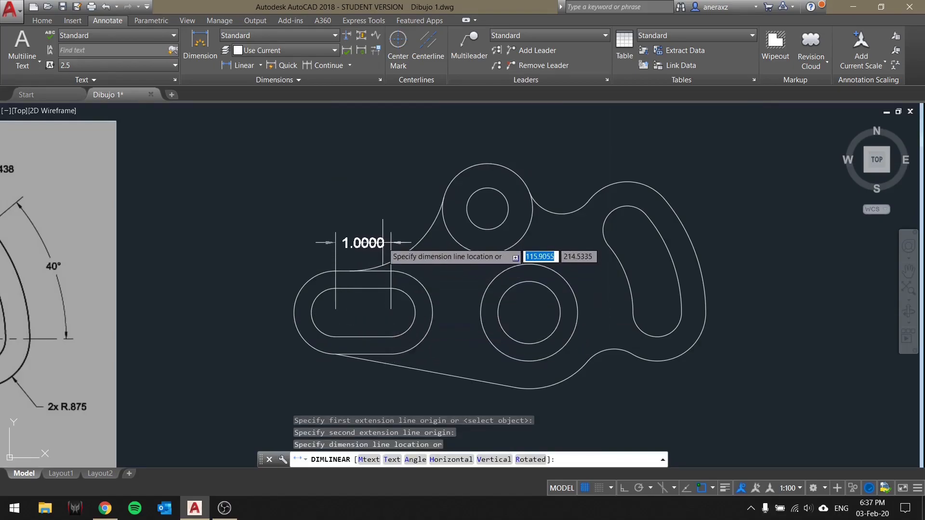
left_click(384, 243)
Add a horizontal linear dimension from the horizontal slot's left arc centre to the upper circle's centre, placed above the part.
left_click(241, 66)
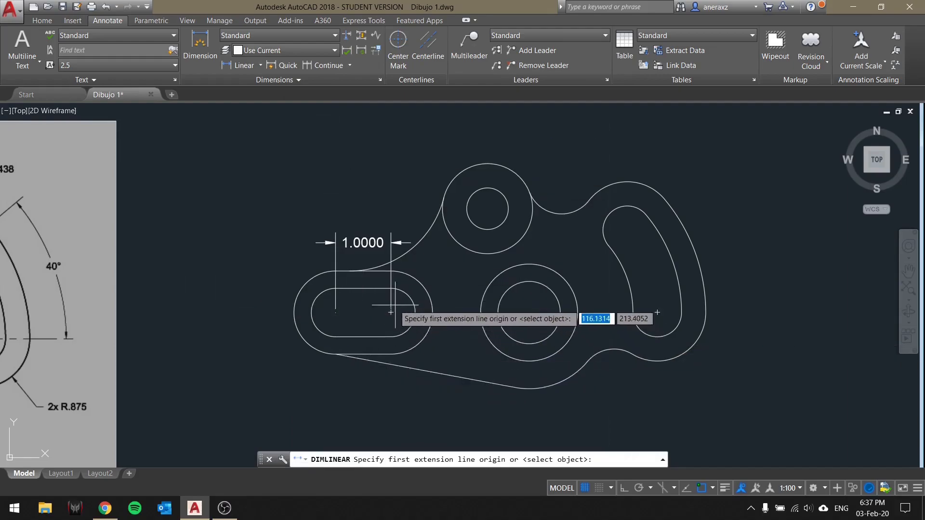
left_click(336, 312)
left_click(488, 208)
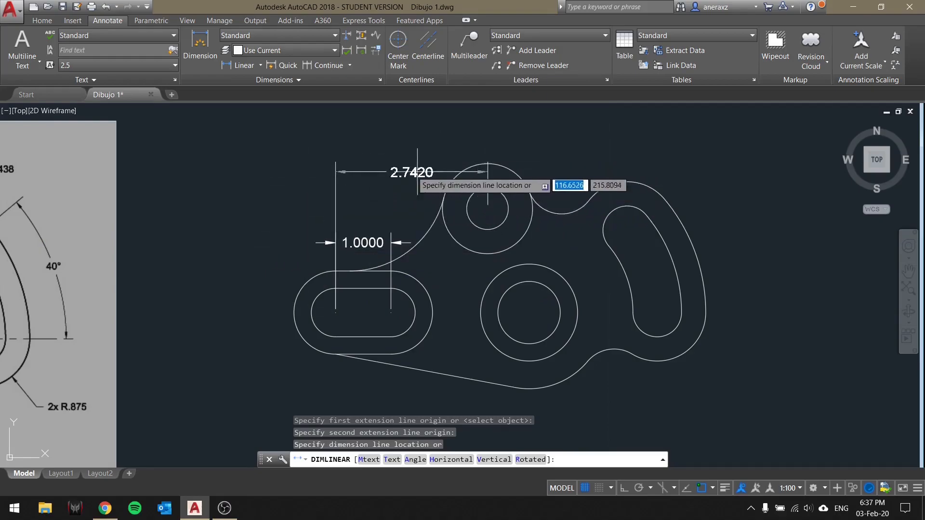
left_click(356, 170)
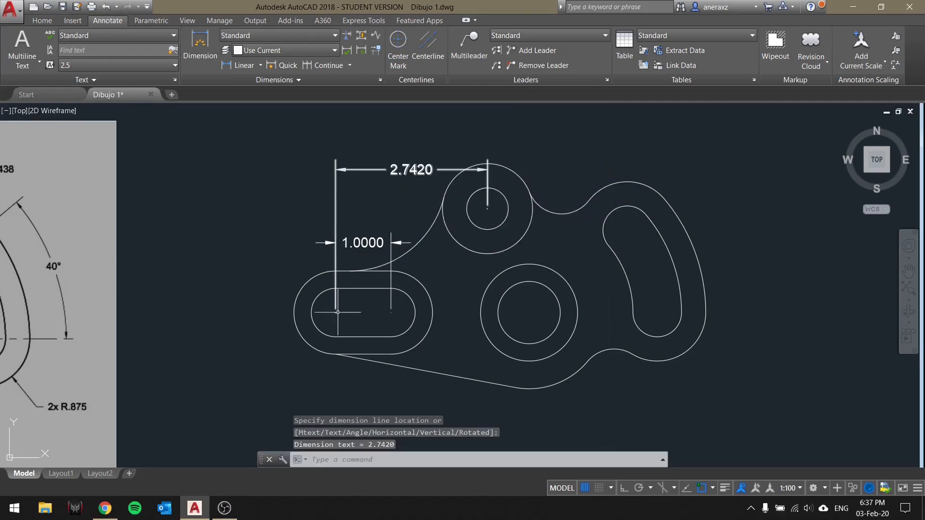
Add an aligned dimension from the horizontal slot's left arc centre to the upper circle's centre, offset outside the concave arc.
left_click(259, 65)
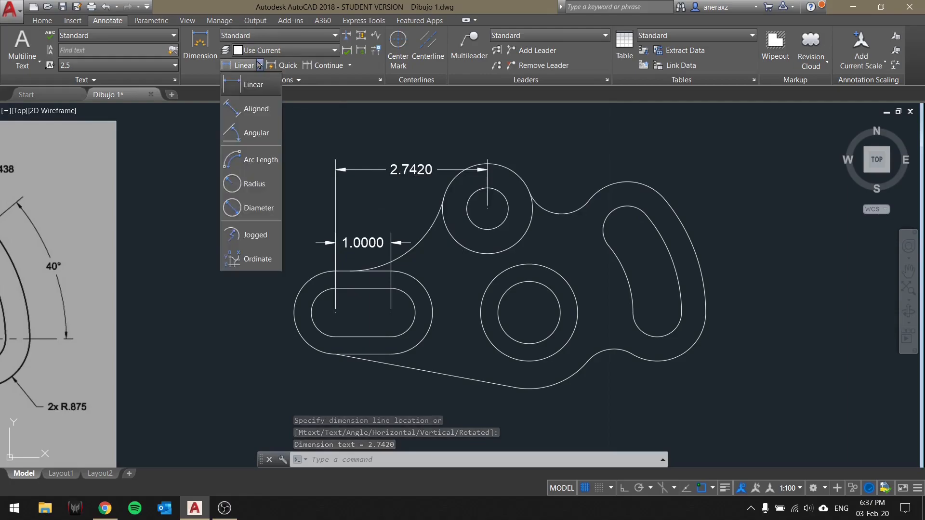
left_click(248, 107)
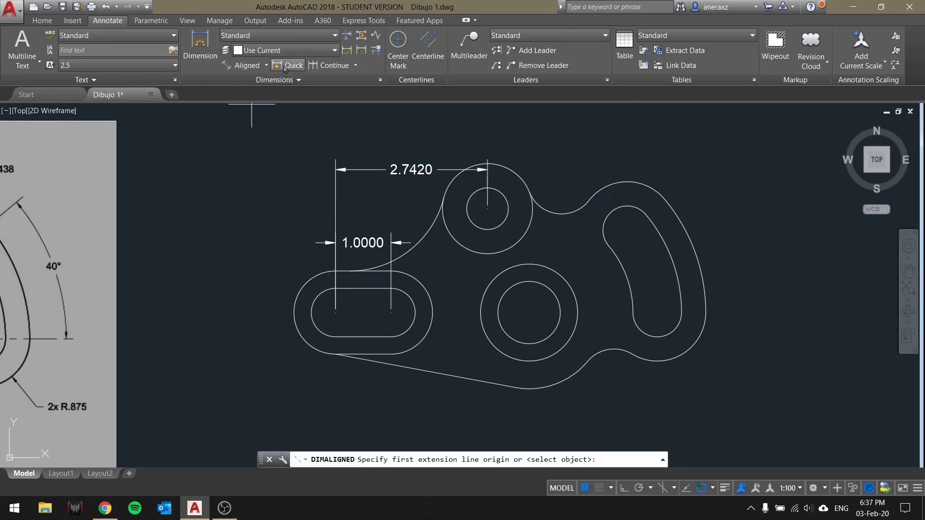
left_click(336, 312)
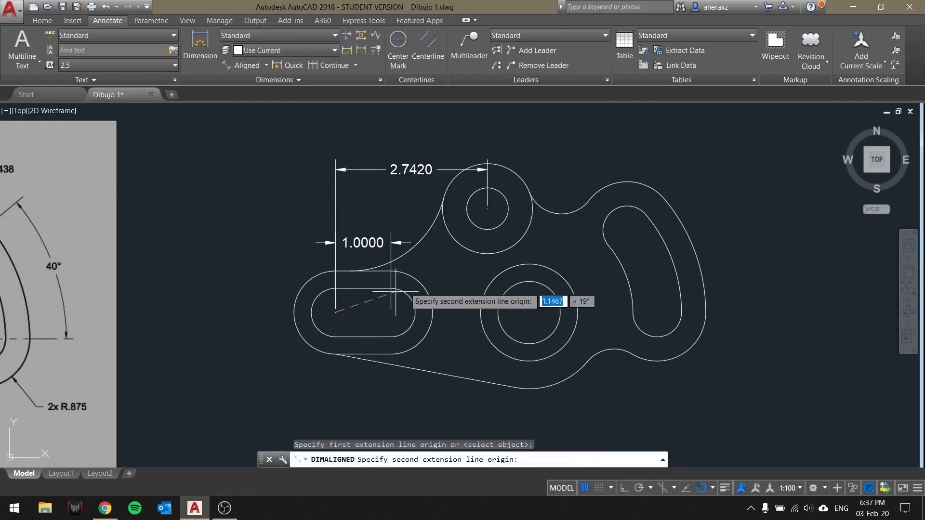
left_click(480, 226)
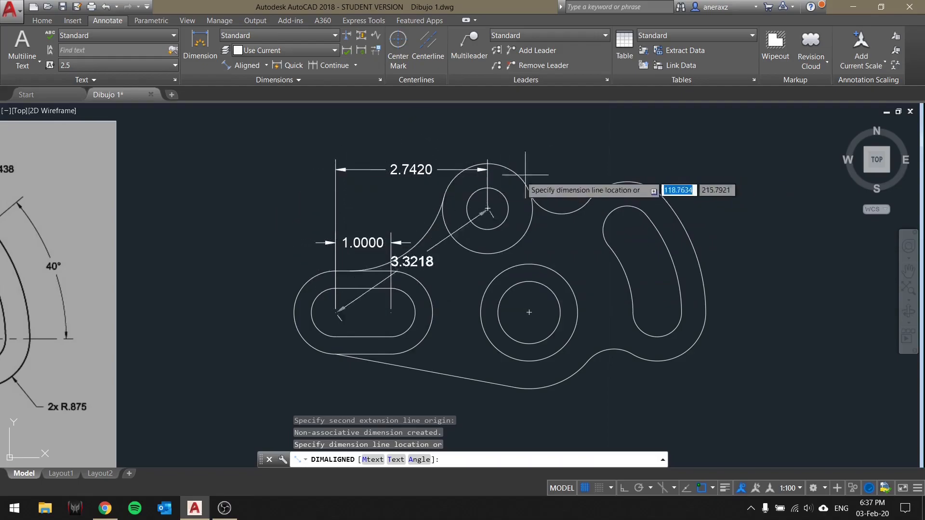
left_click(403, 201)
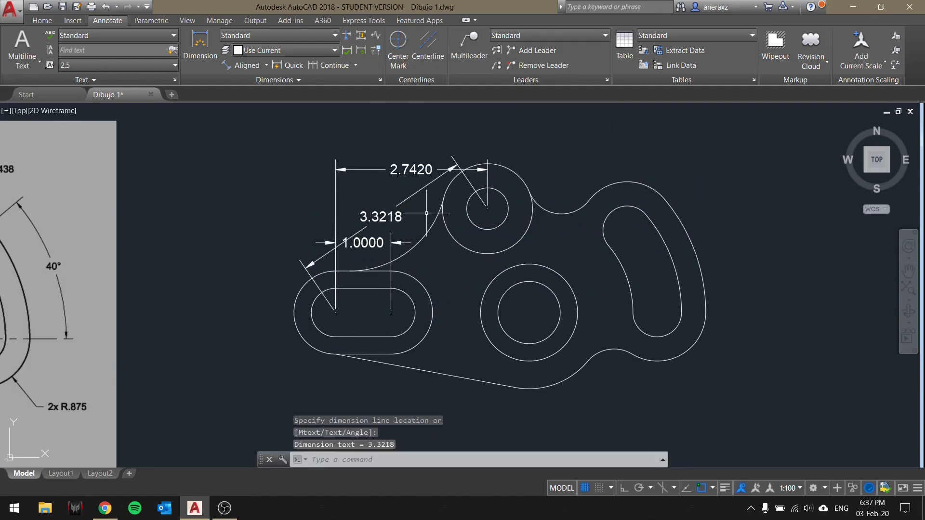
Delete the two linear dimensions and the aligned dimension from the part.
left_click(424, 210)
left_click(410, 167)
left_click(408, 256)
left_click(377, 235)
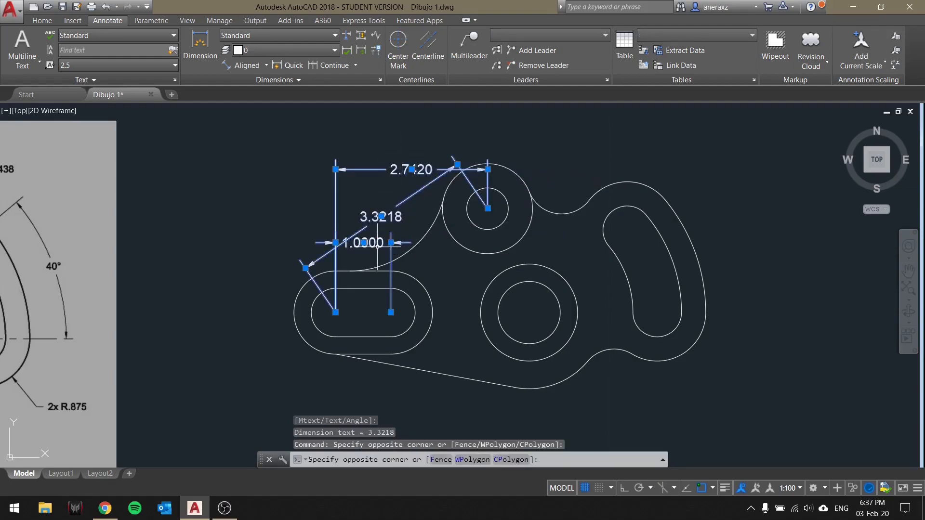
key("Return")
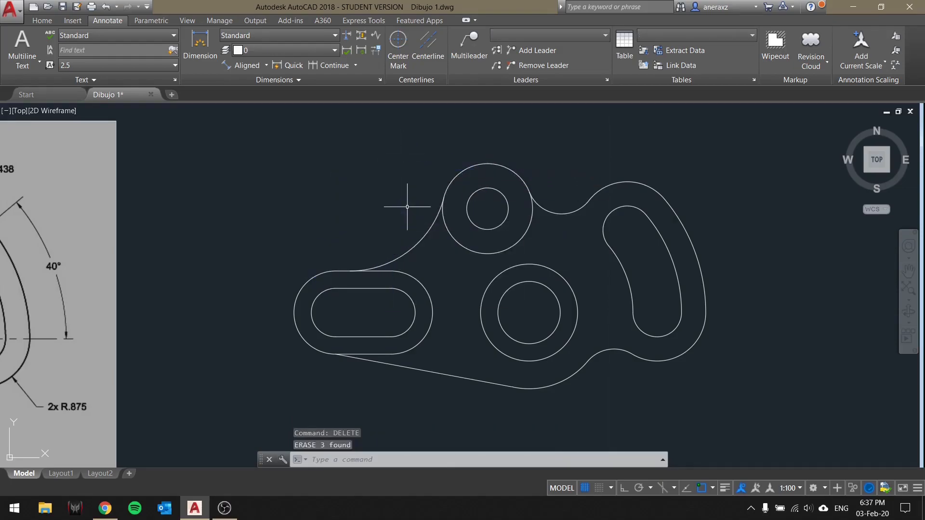
Add a horizontal linear dimension from the horizontal slot's left arc centre to the centre of the middle circles.
left_click(266, 65)
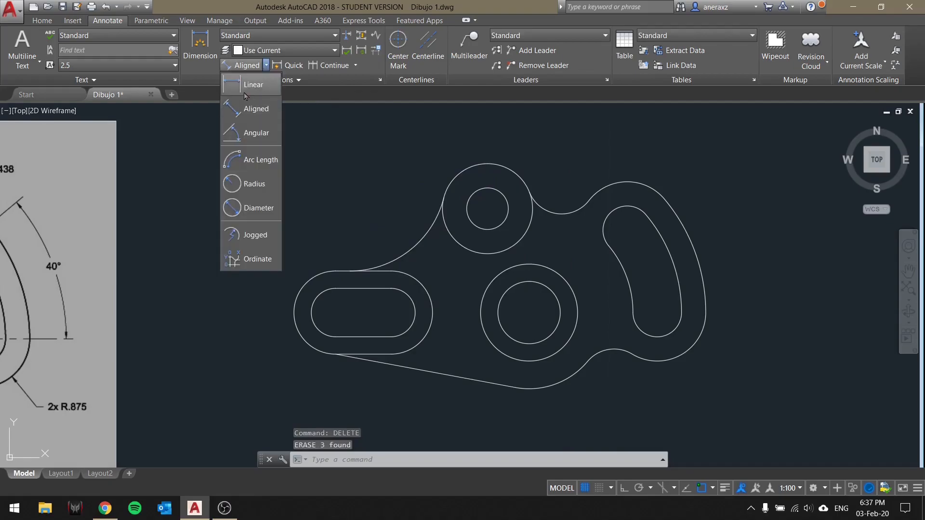
left_click(253, 85)
left_click(245, 69)
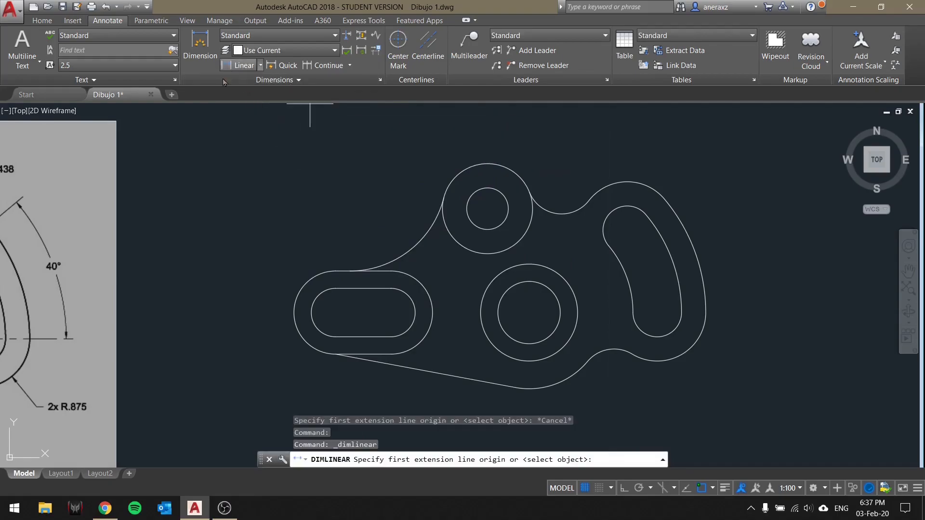
left_click(335, 312)
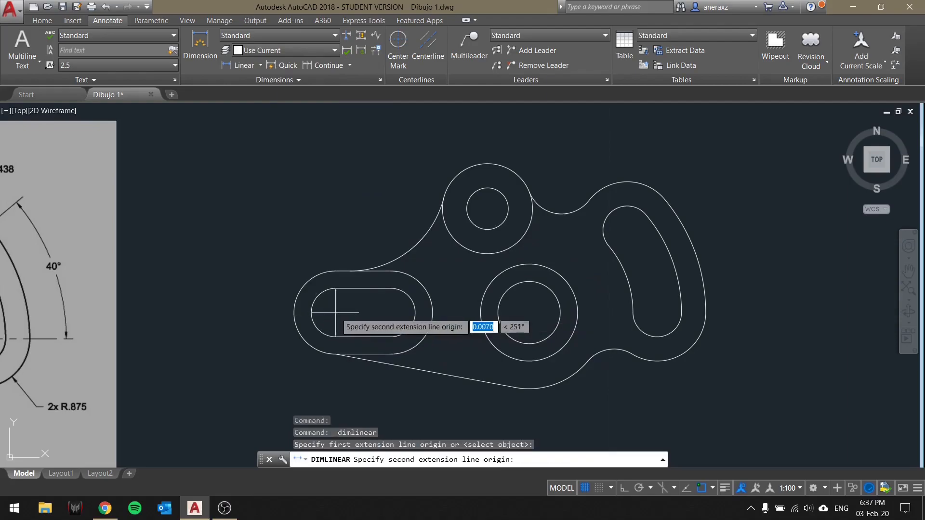
left_click(528, 312)
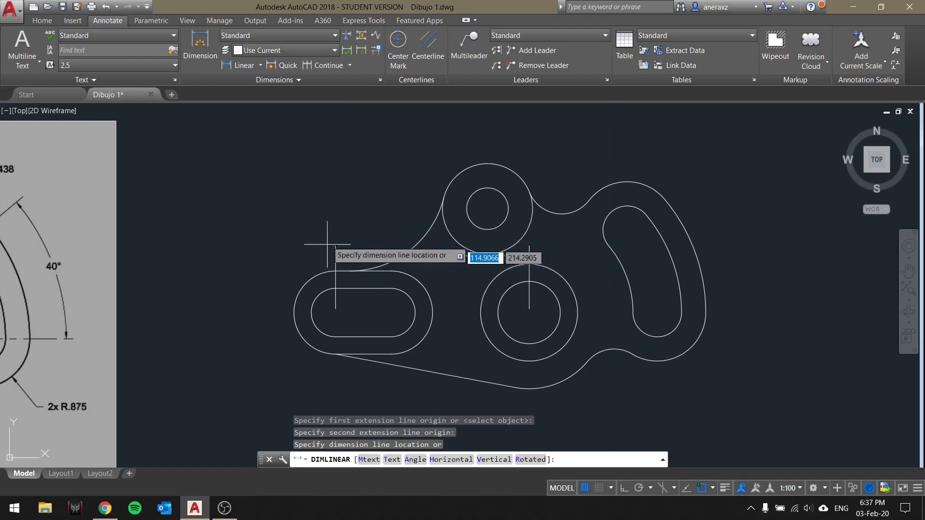
left_click(344, 227)
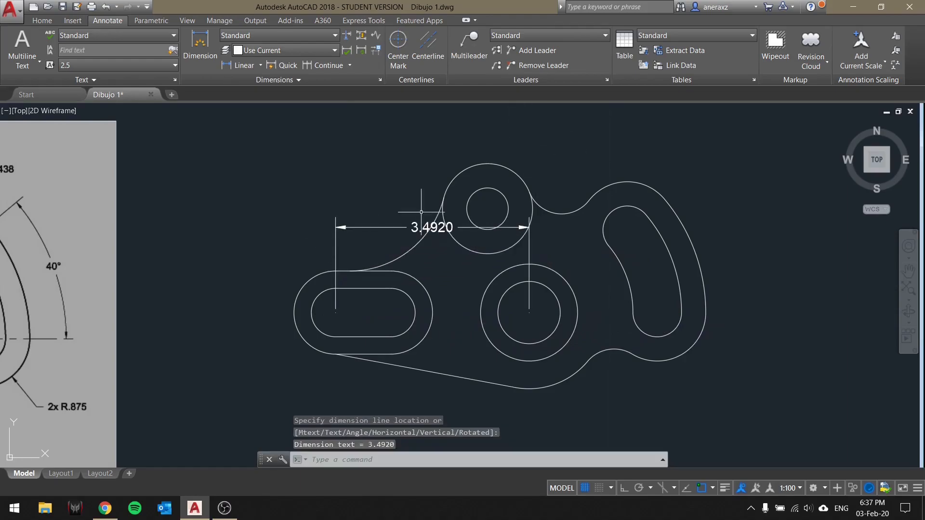
Delete the linear dimension between the horizontal slot and the middle circles.
left_click(335, 251)
type("de")
key("Return")
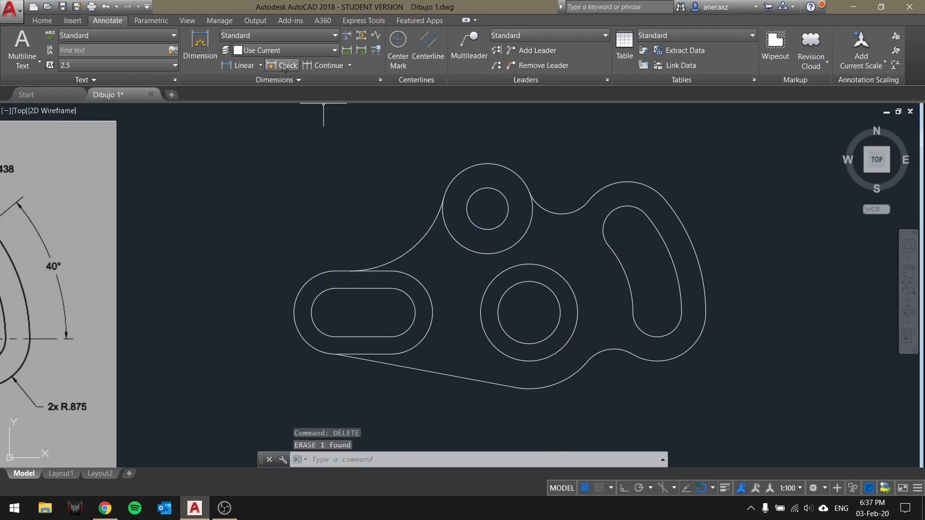
Add an angular dimension to the small concave arc between the upper circle and the curved slot, placed just below the arc.
left_click(261, 67)
left_click(255, 134)
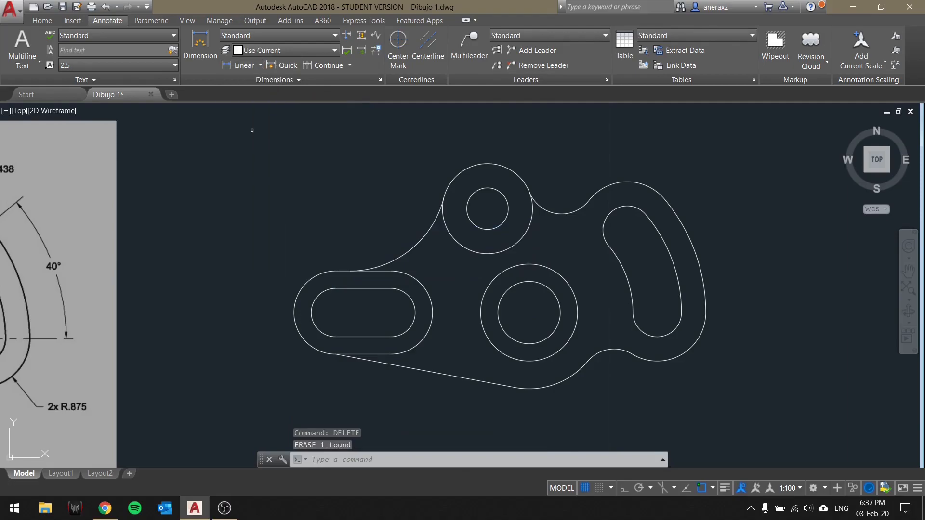
left_click(556, 212)
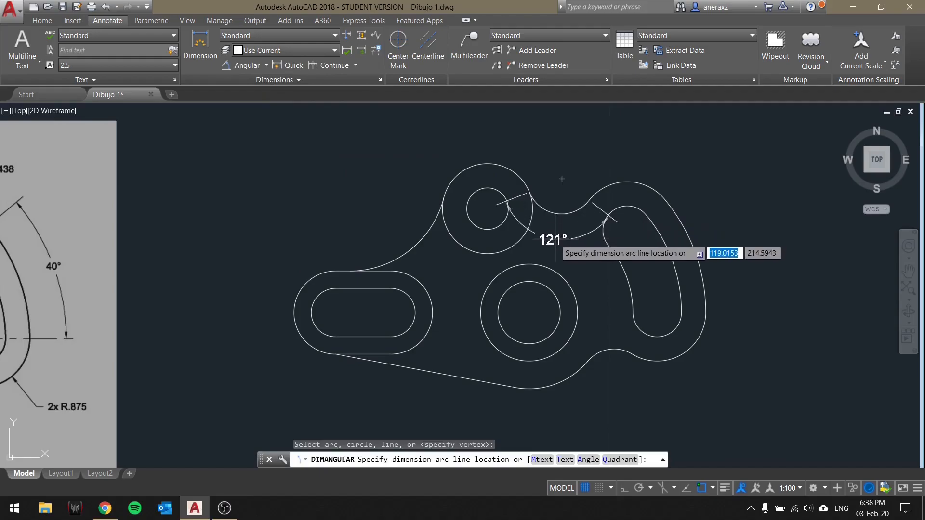
left_click(556, 233)
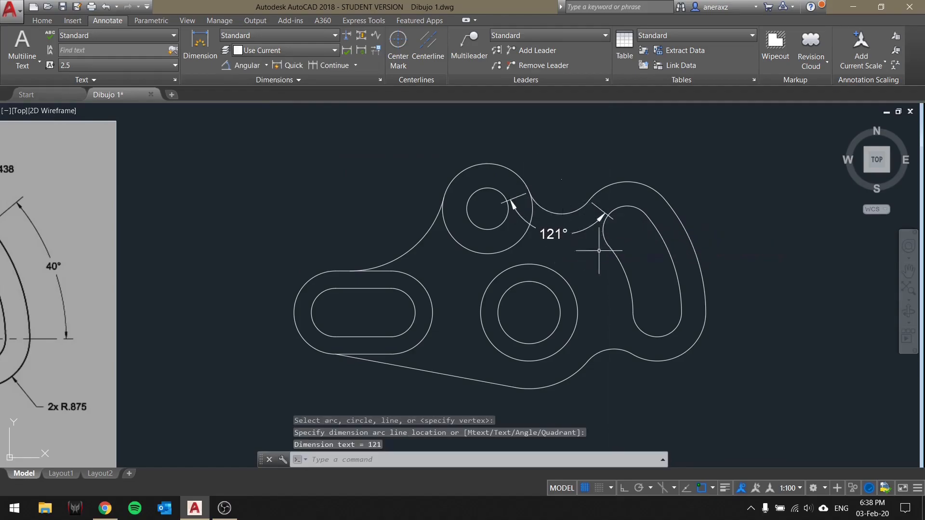
left_click(250, 67)
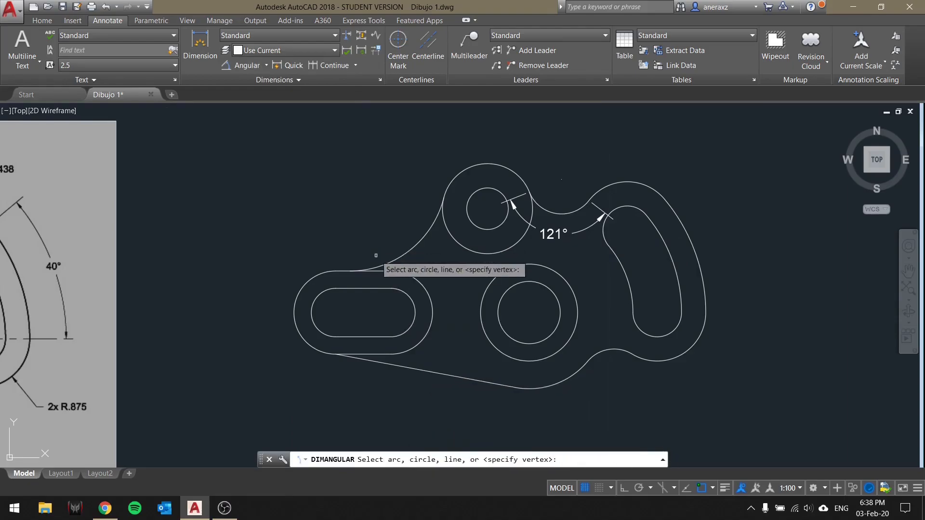
key("Escape")
Add an arc length dimension to the concave arc joining the horizontal slot's outline to the upper circle, placed below the arc.
left_click(267, 66)
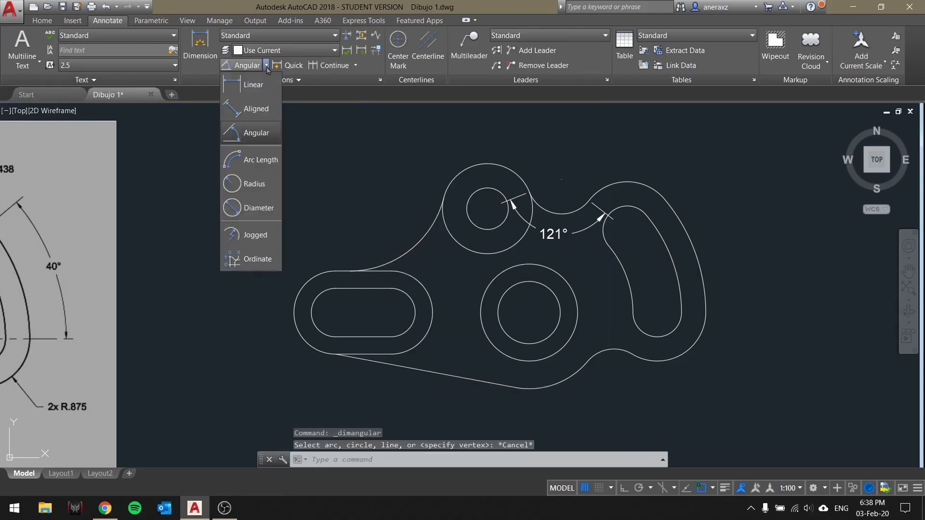
left_click(260, 161)
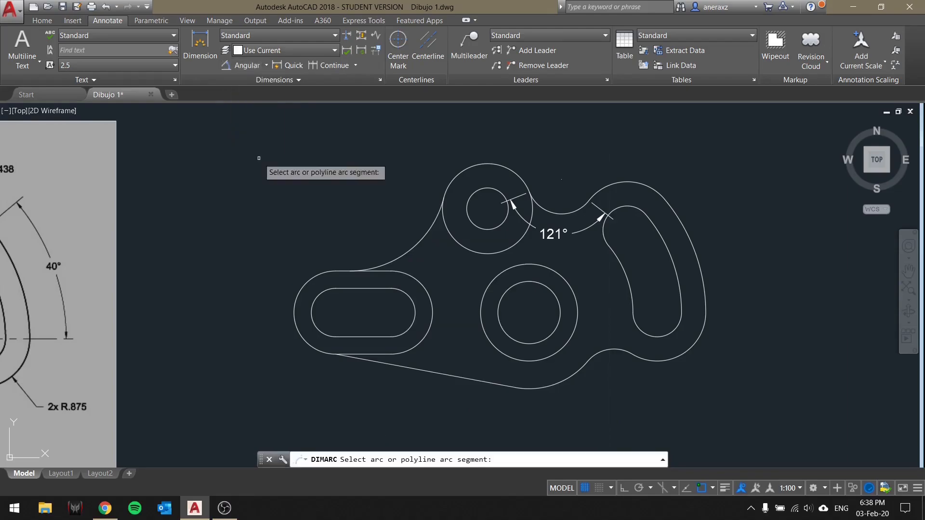
left_click(407, 248)
left_click(440, 270)
Delete the arc length dimension from the concave arc.
scroll(401, 267, "up", 4)
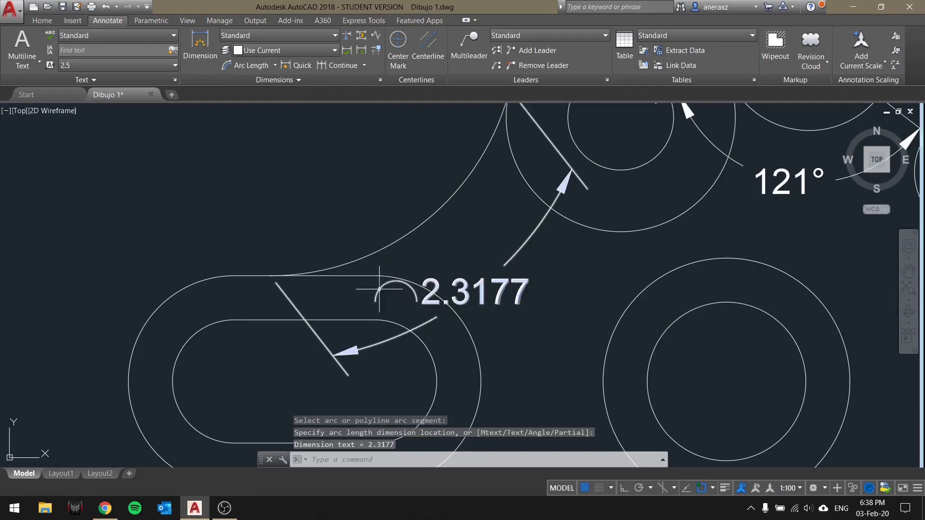
left_click(549, 287)
left_click(503, 252)
type("de")
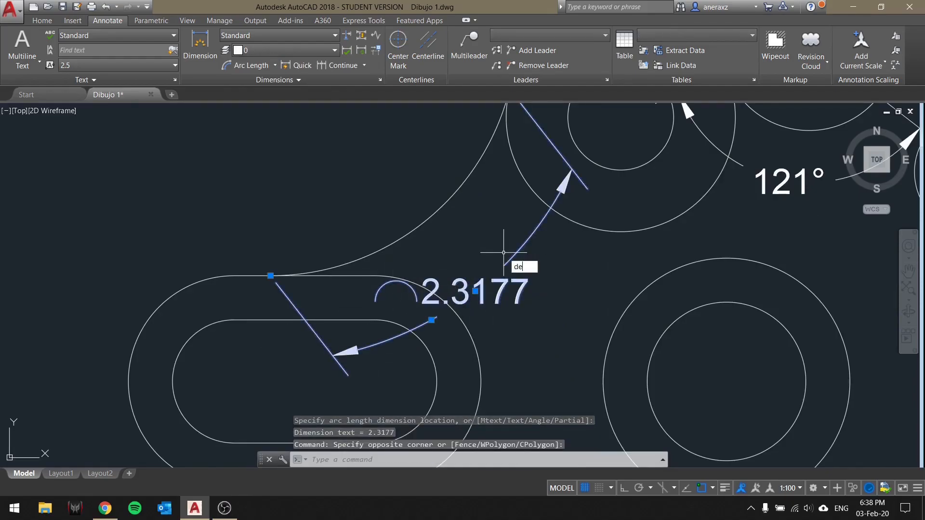
type("lete")
key("Return")
Add a radius dimension to the large outer arc around the curved slot, with its text outside the part.
left_click(274, 67)
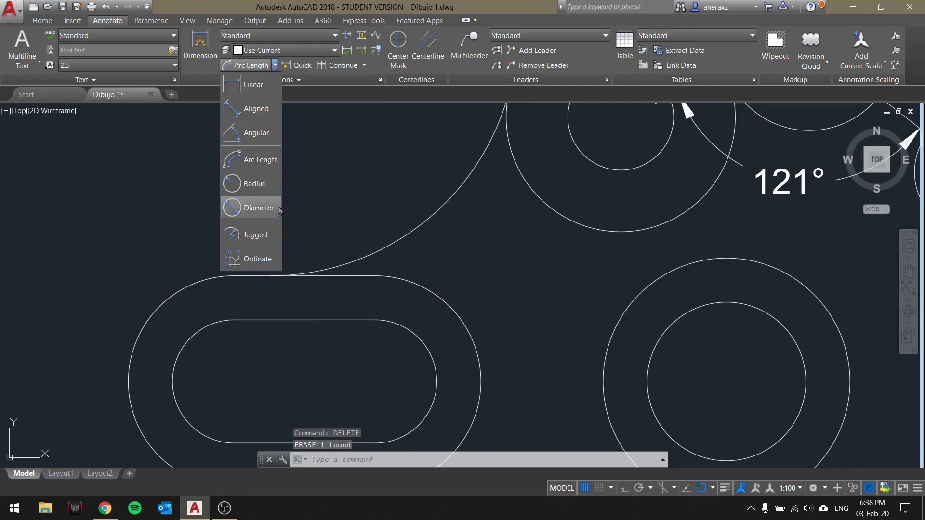
left_click(269, 185)
scroll(331, 173, "down", 2)
middle_click_drag(352, 179, 350, 206)
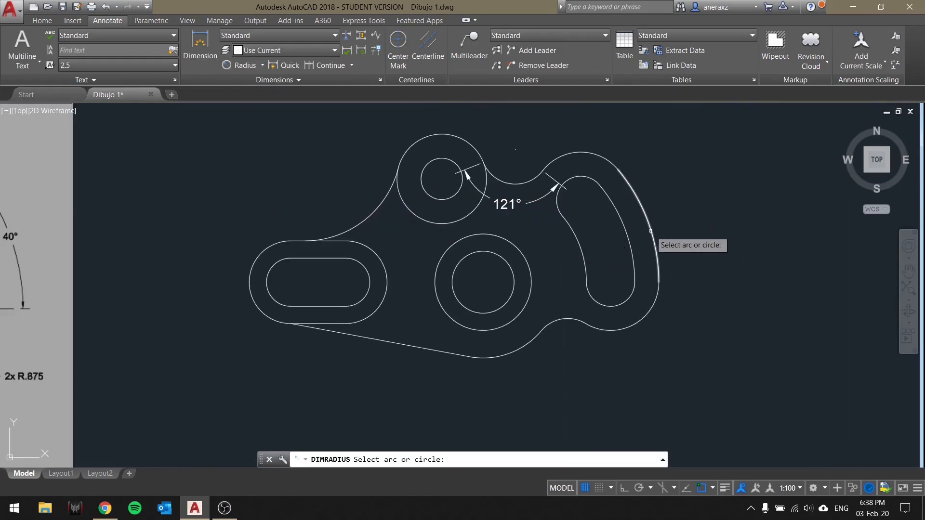
left_click(651, 231)
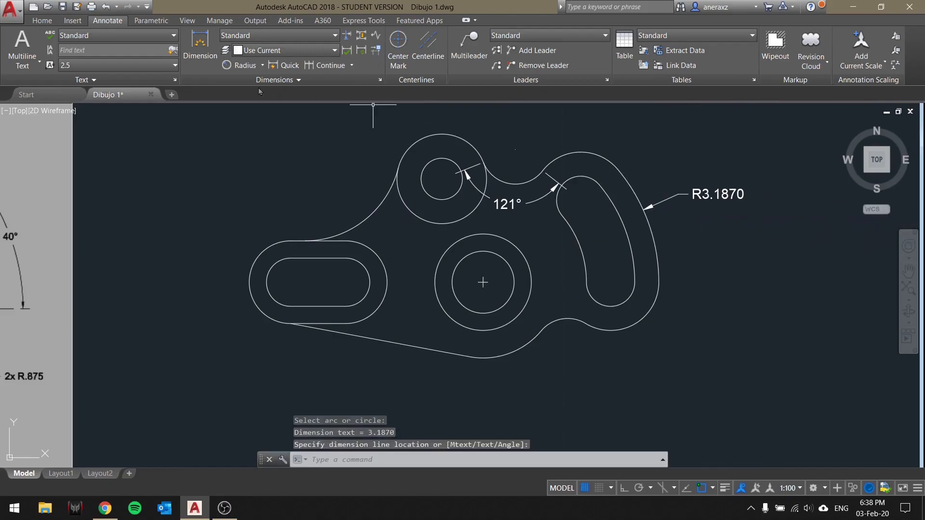
Add a radius and a diameter dimension to the outer central circle, with both texts on the side facing the horizontal slot.
left_click(251, 66)
left_click(442, 303)
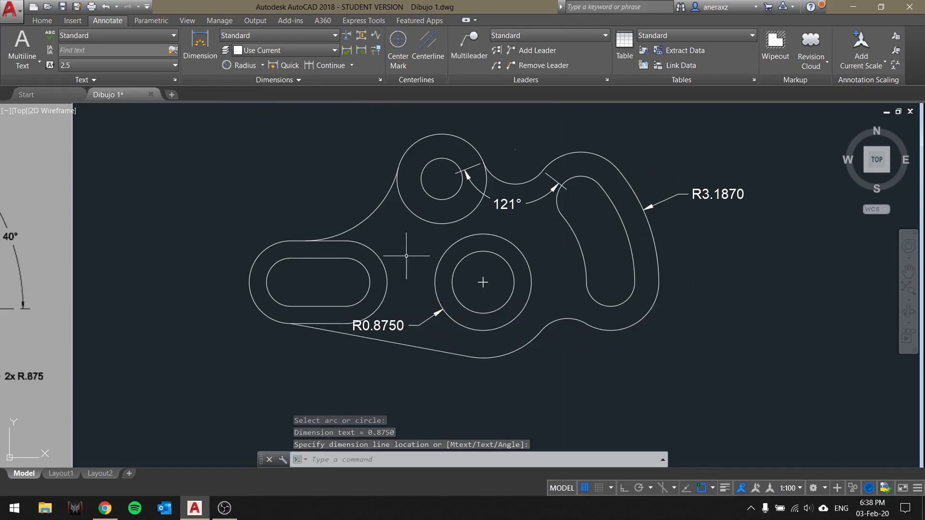
left_click(262, 66)
left_click(268, 212)
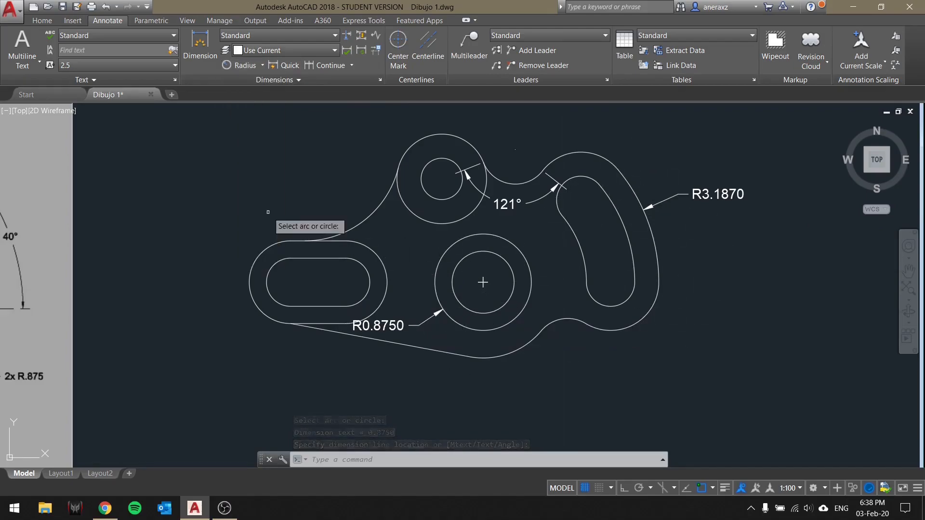
left_click(436, 279)
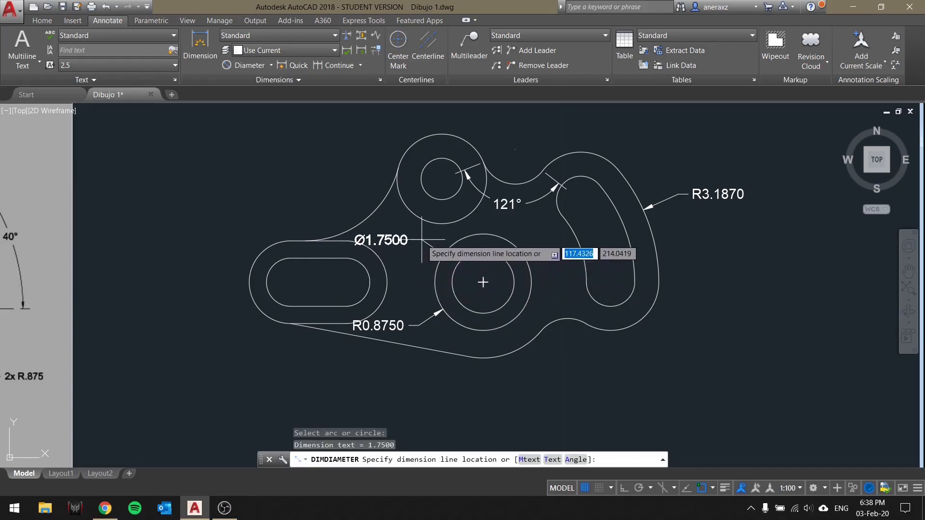
left_click(422, 239)
Add a diameter dimension to the left outer arc of the horizontal slot's outline, with its text outside the part.
key("Return")
left_click(256, 258)
left_click(215, 222)
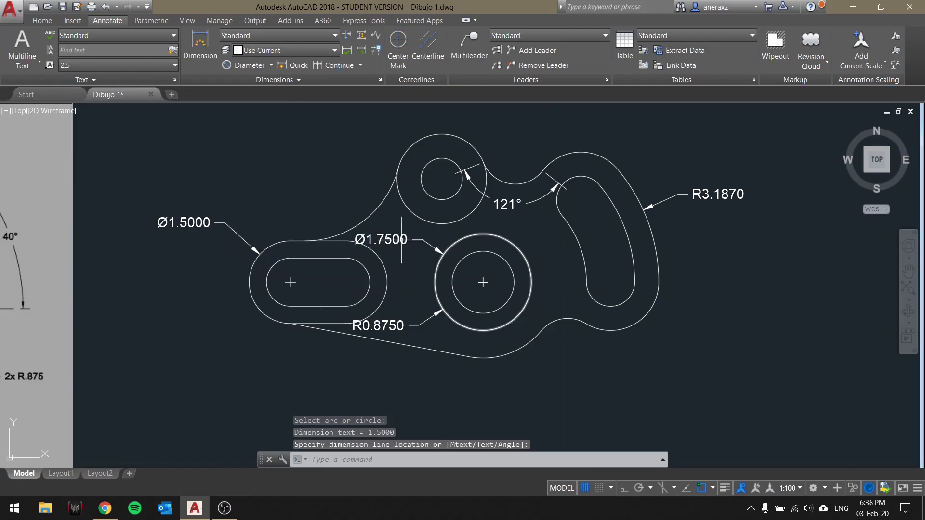
Delete all diameter, radius and angular dimensions from the mechanical part.
left_click(413, 226)
left_click(404, 247)
left_click(422, 303)
left_click(404, 339)
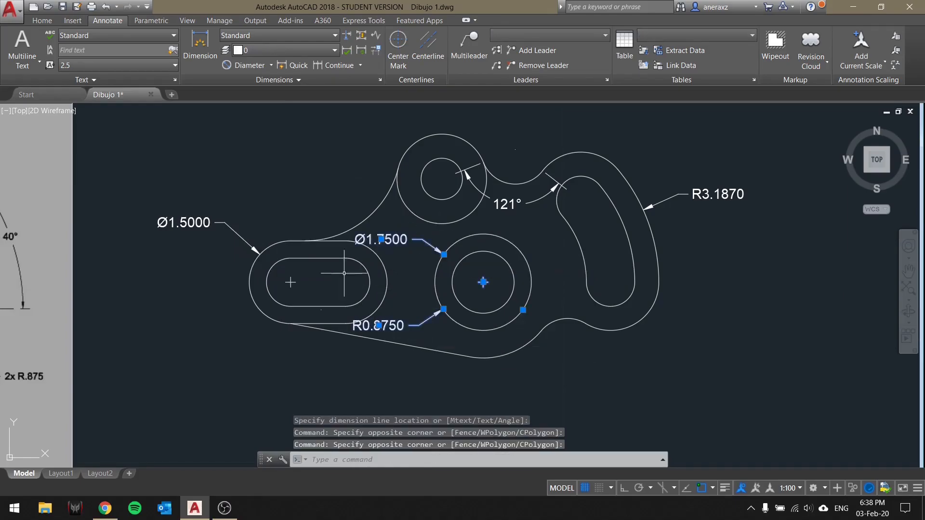
left_click(241, 207)
left_click(208, 228)
left_click(515, 200)
type("delete")
key("Return")
left_click(271, 66)
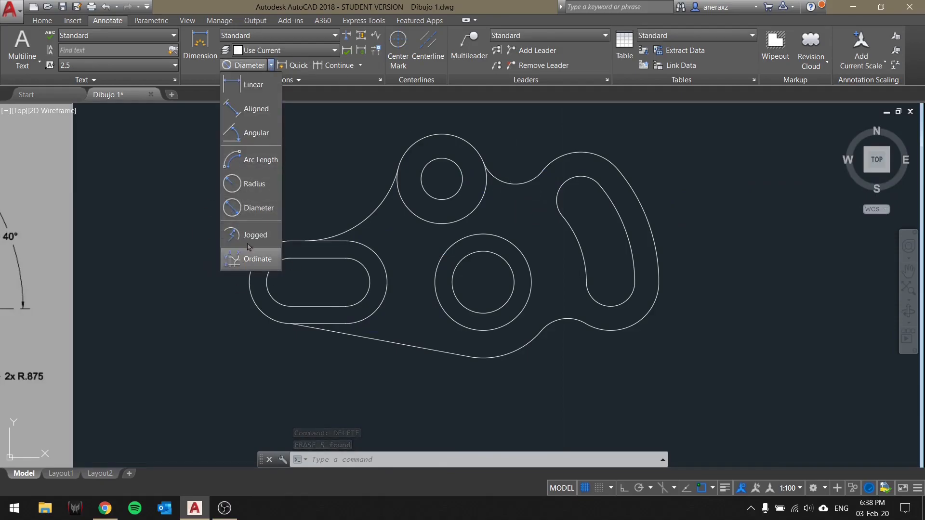
left_click(271, 67)
middle_click_drag(442, 228, 435, 288)
scroll(436, 287, "down", 2)
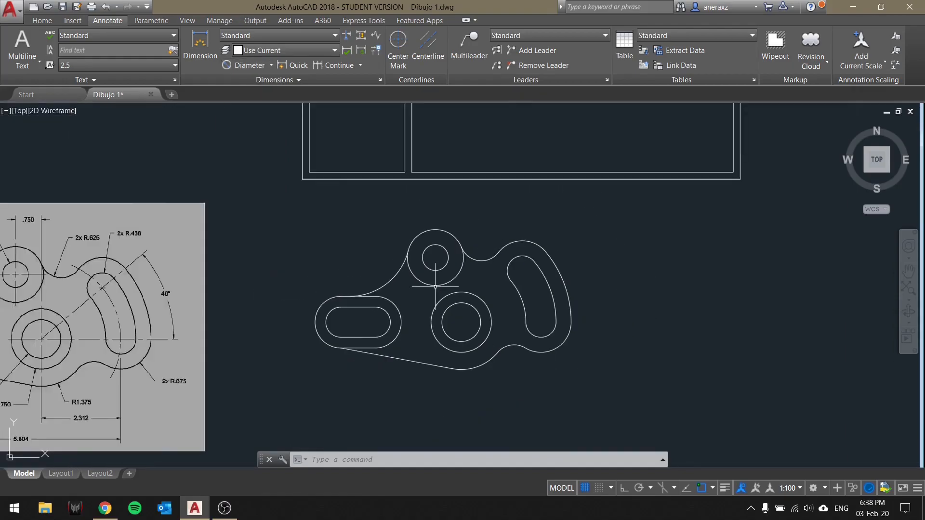
Switch to the Clase 3 document in Google Docs, highlight "Introduccion" under Acotaciones in green, and return to the drawing.
left_click(105, 509)
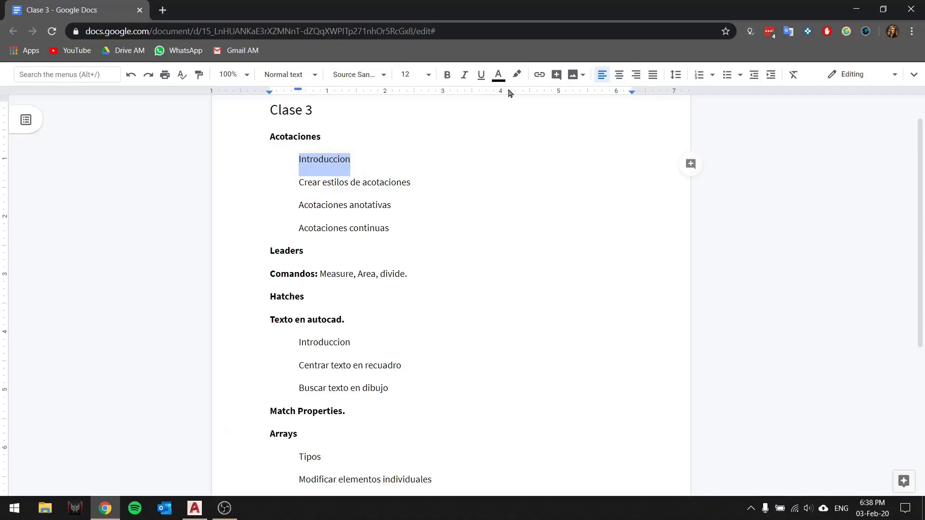
left_click(516, 77)
left_click(576, 159)
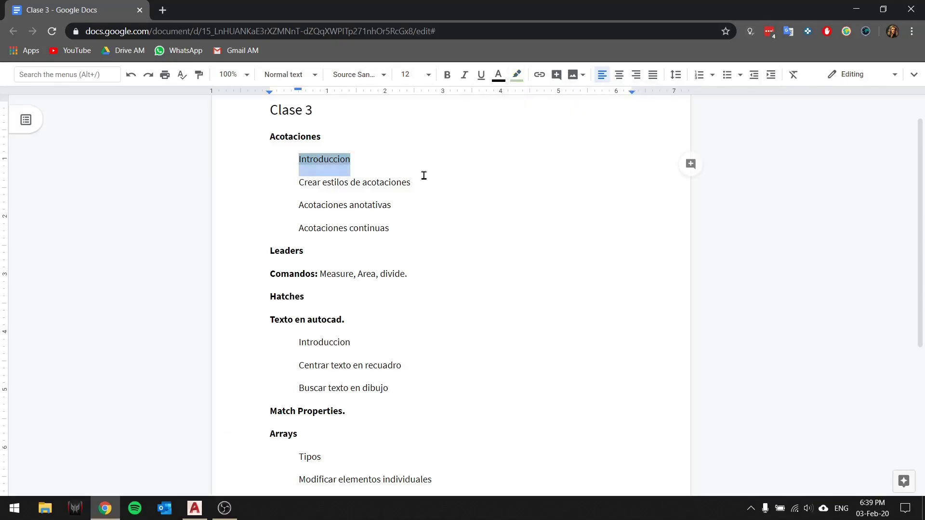
left_click(856, 9)
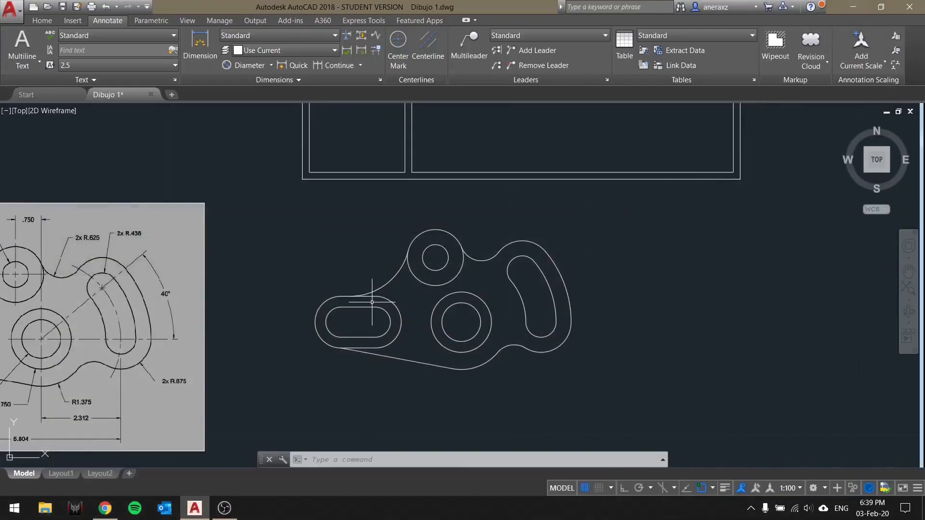
scroll(372, 302, "up", 2)
left_click(238, 67)
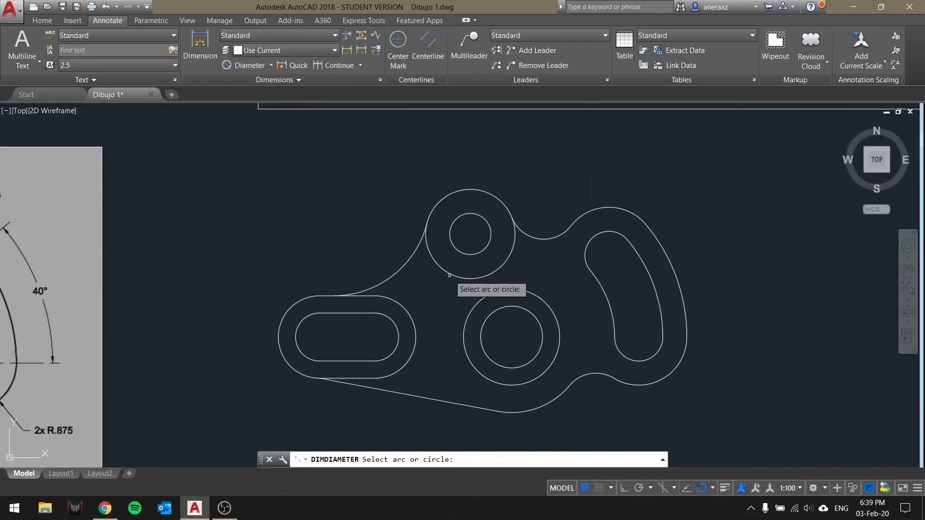
key("Escape")
scroll(402, 289, "down", 4)
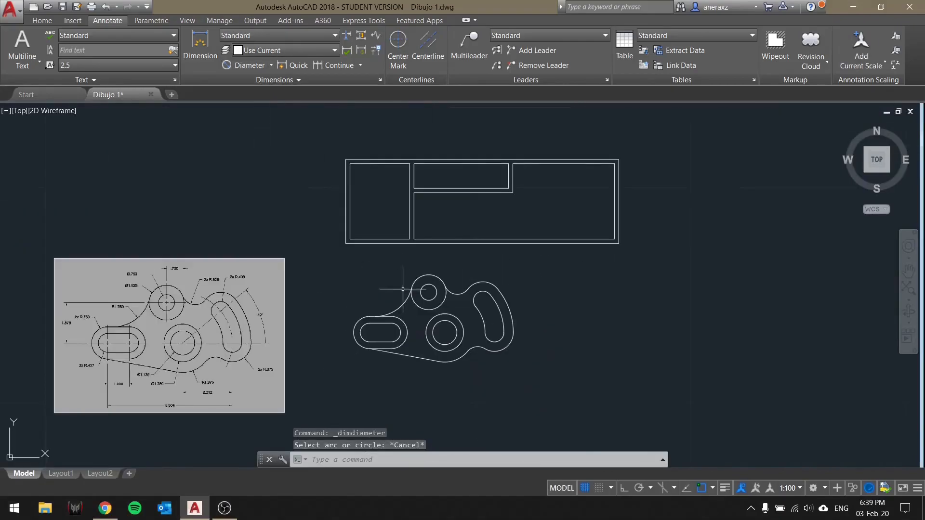
Add a horizontal linear dimension between the two arc centers of the horizontal slot, placed above the slot.
left_click(270, 65)
left_click(249, 82)
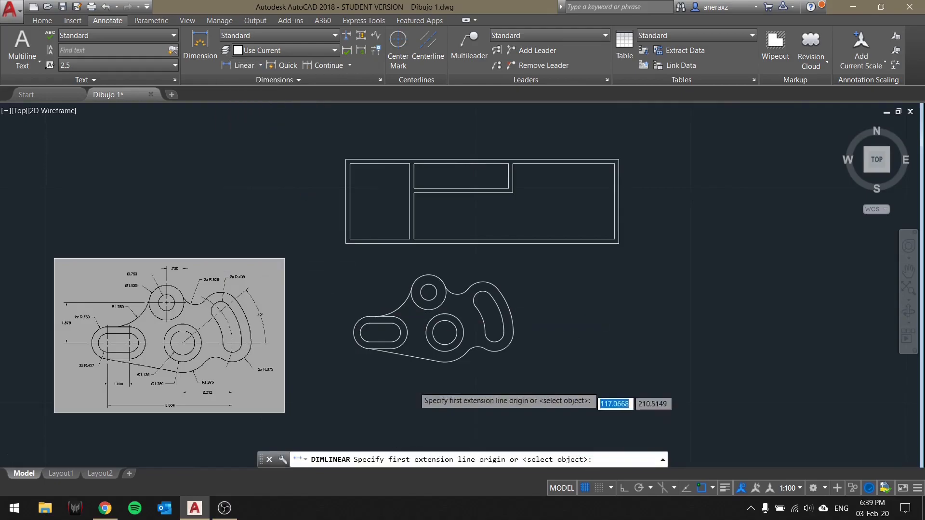
scroll(376, 299, "up", 2)
left_click(377, 299)
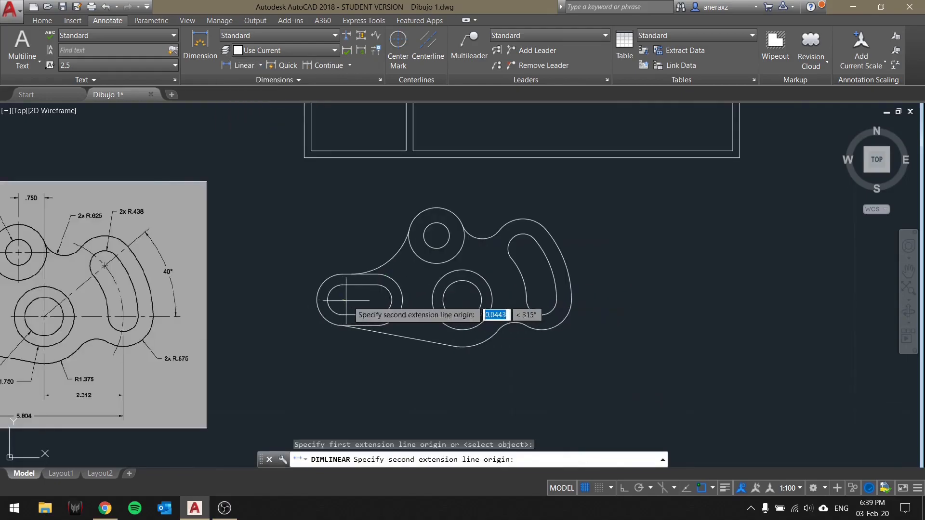
left_click(342, 299)
left_click(360, 252)
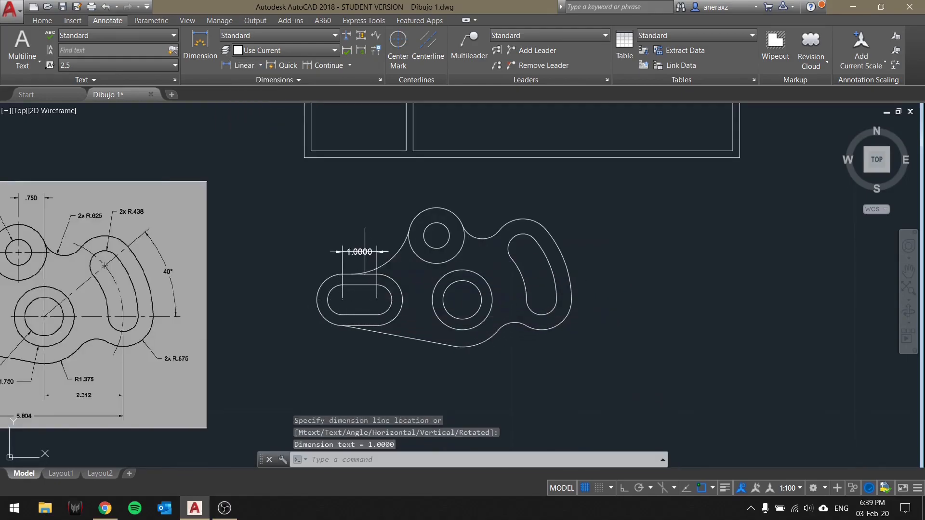
Replace the text of the horizontal slot's center-distance dimension with "Dist. x".
scroll(366, 254, "up", 4)
left_click(365, 250)
double_click(367, 251)
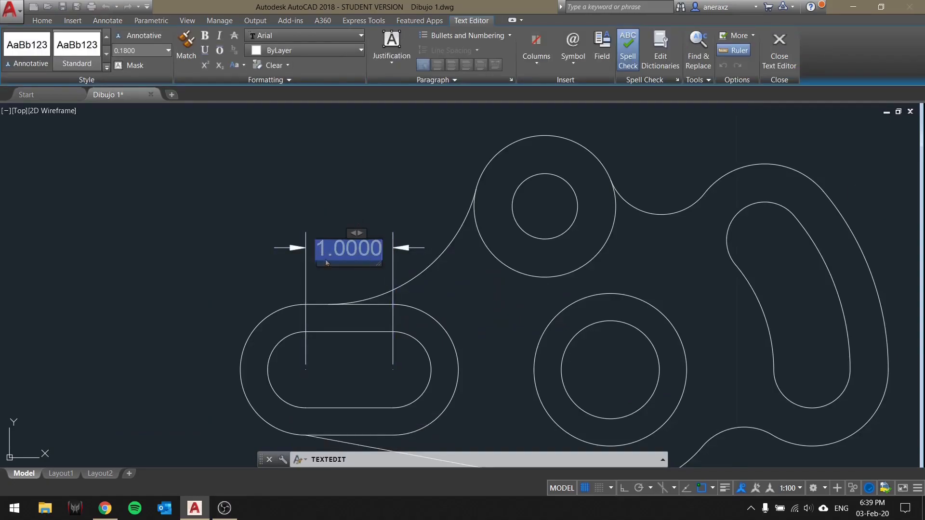
key("BackSpace")
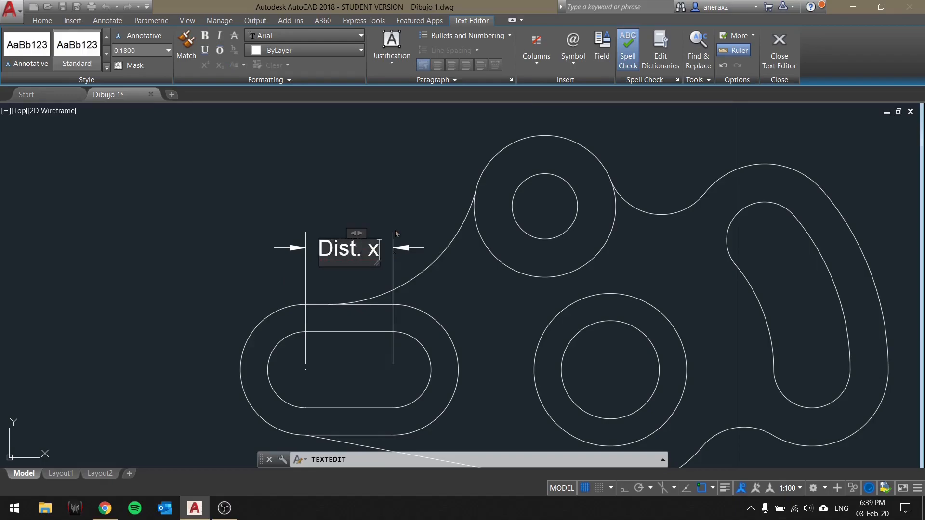
left_click(396, 234)
key("Escape")
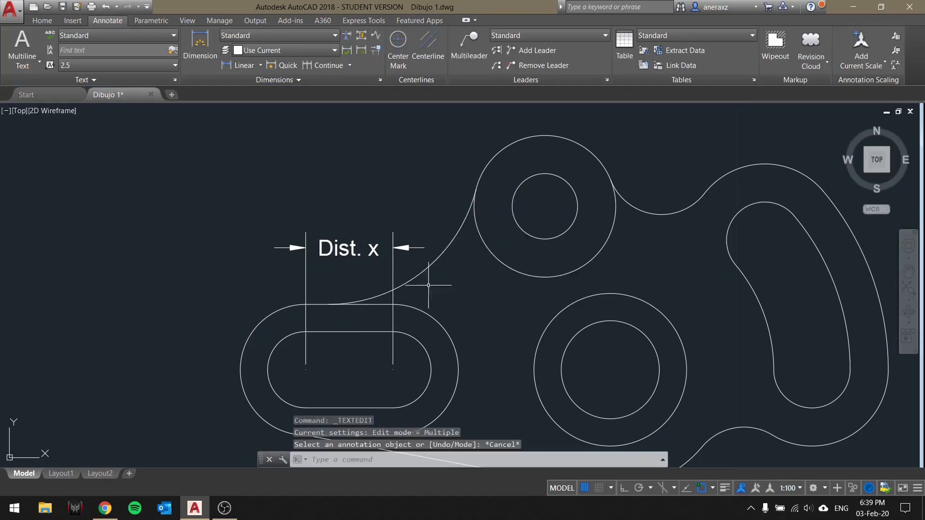
Add a horizontal linear dimension from the slot's right arc center to the upper circle's center, placed between them.
left_click(238, 65)
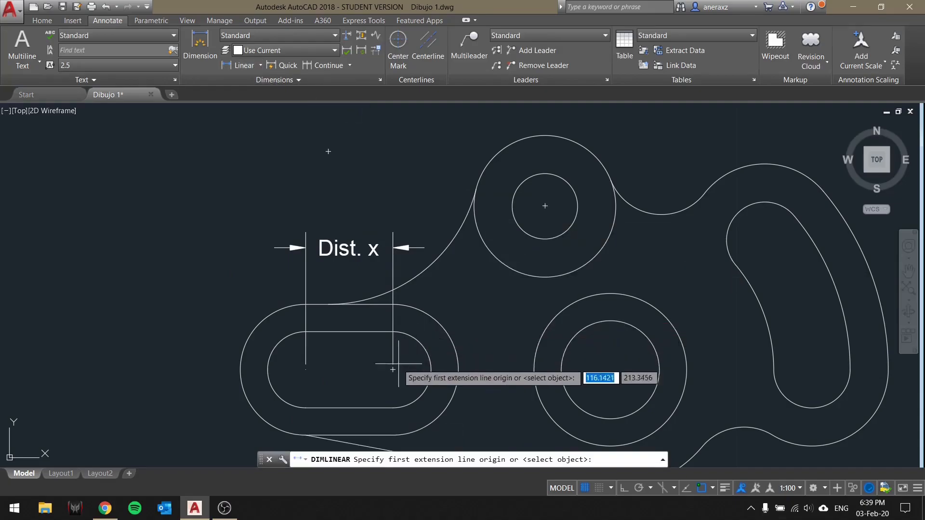
left_click(393, 370)
left_click(545, 205)
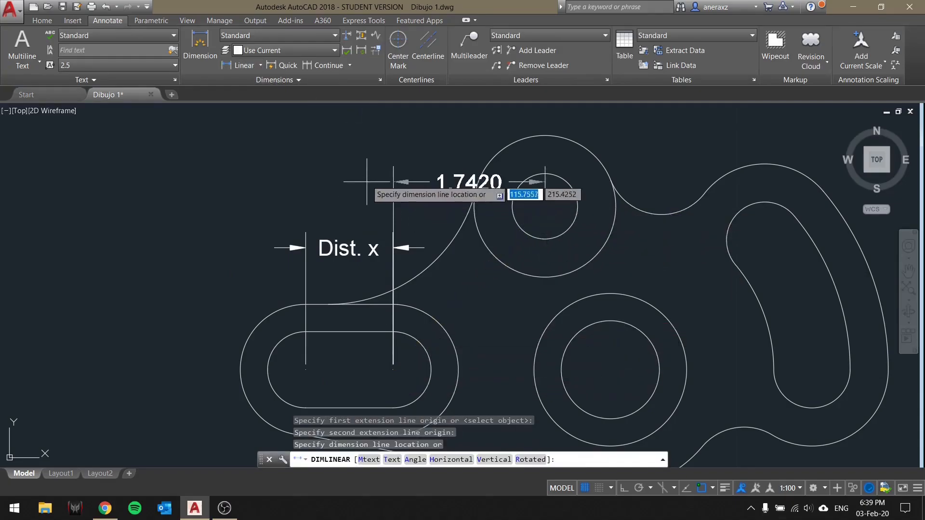
left_click(477, 294)
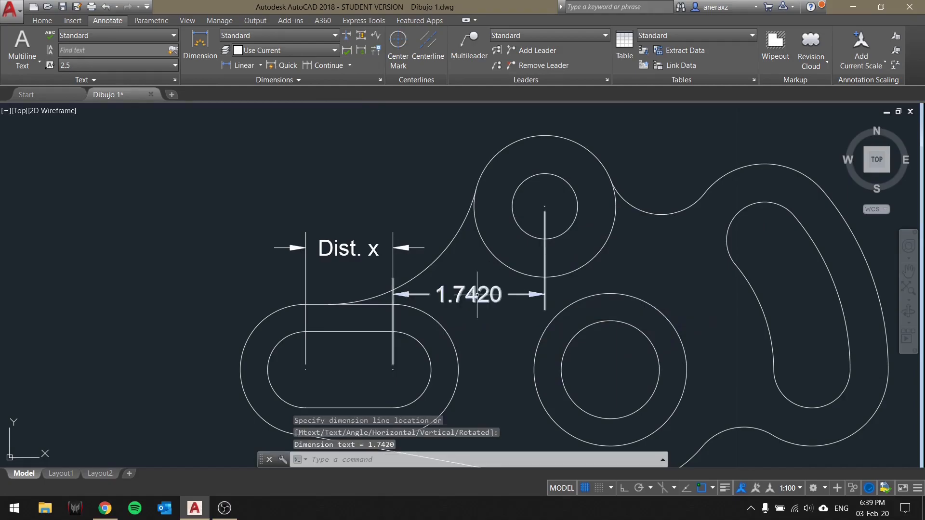
Override the text of the dimension between the slot and the upper circle with 1.74.
double_click(488, 293)
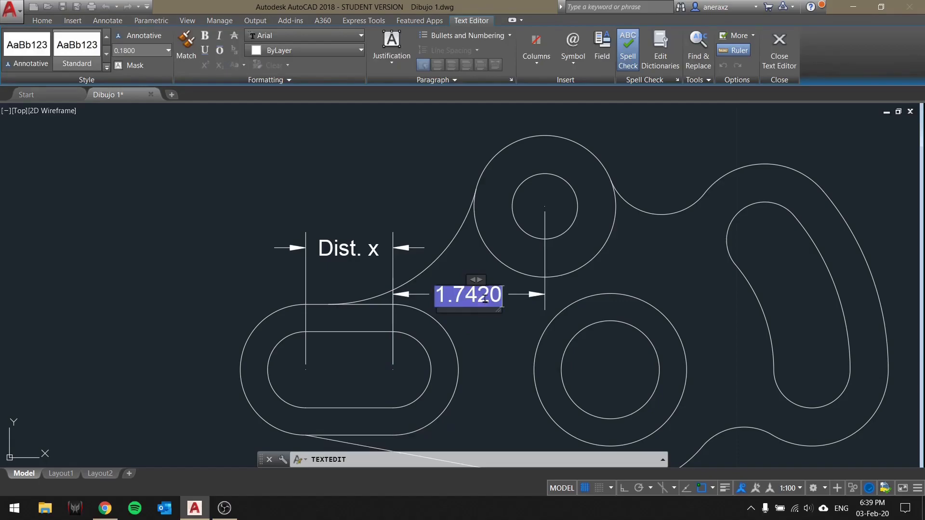
key("Delete")
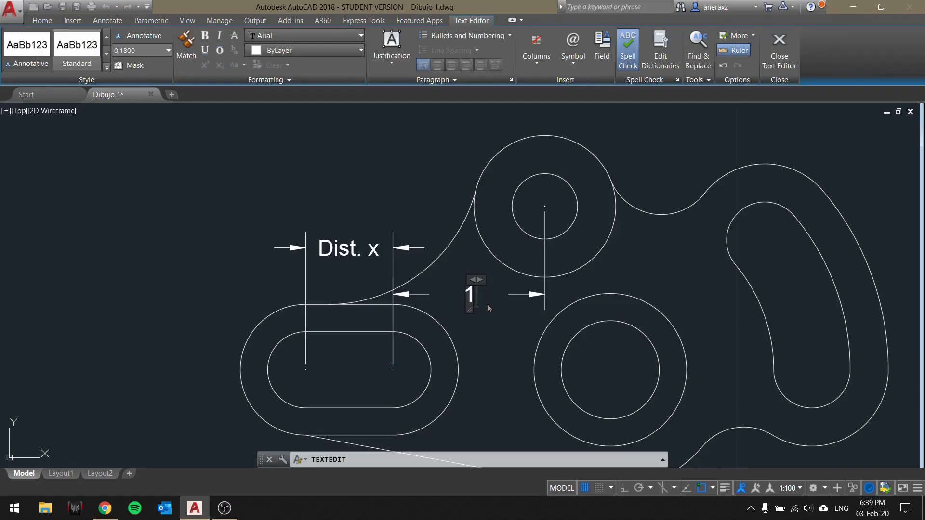
left_click(500, 343)
key("Escape")
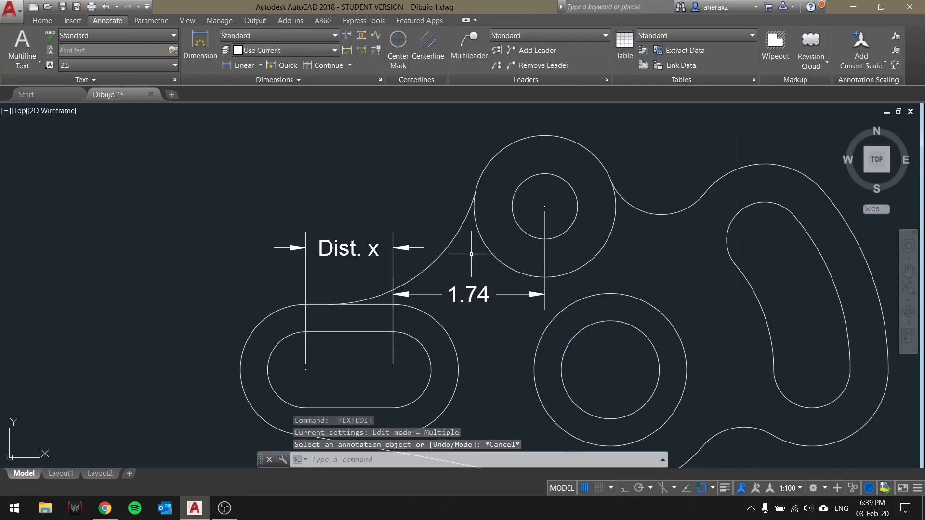
Delete the dimension between the horizontal slot and the upper circle.
left_click(292, 33)
left_click(327, 37)
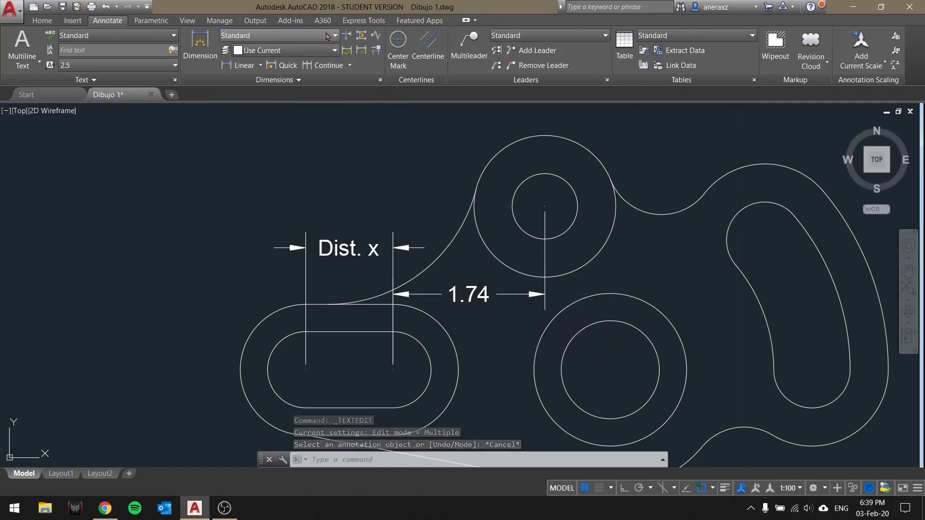
left_click(469, 295)
key("Delete")
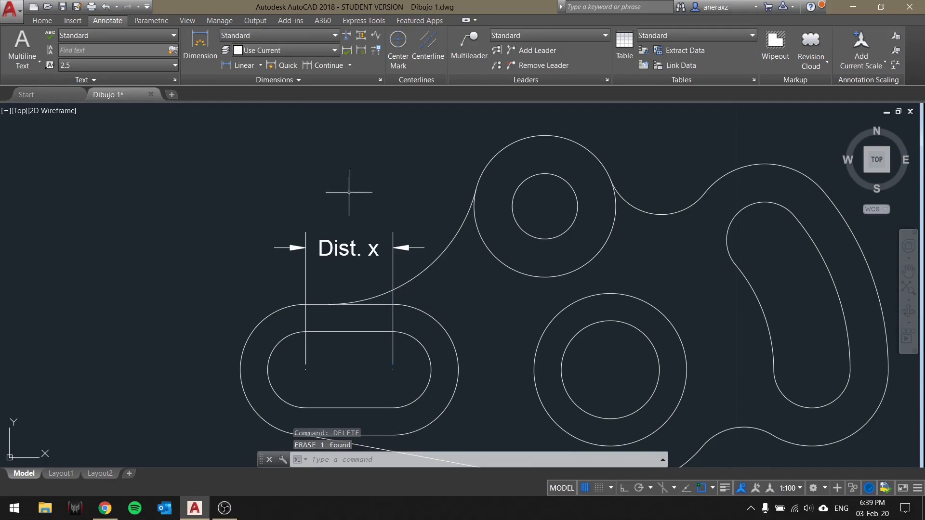
scroll(507, 198, "down", 5)
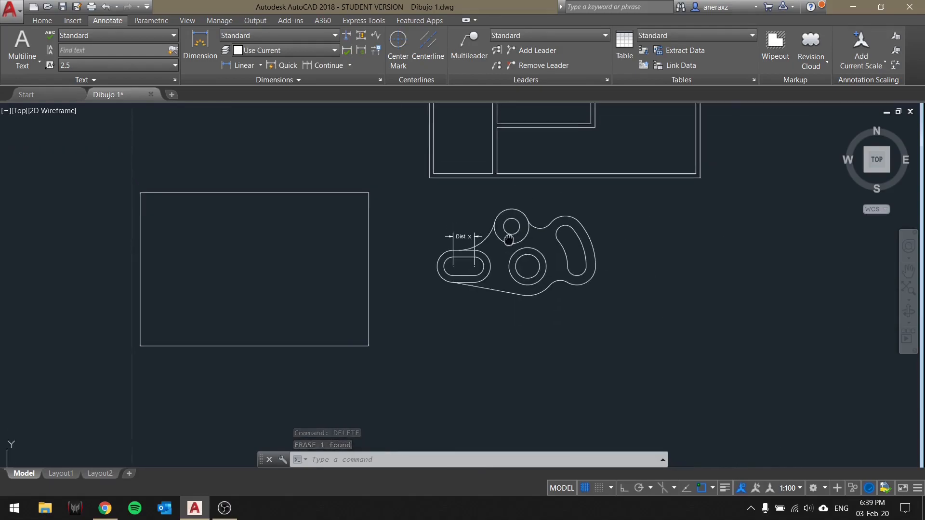
left_click(105, 512)
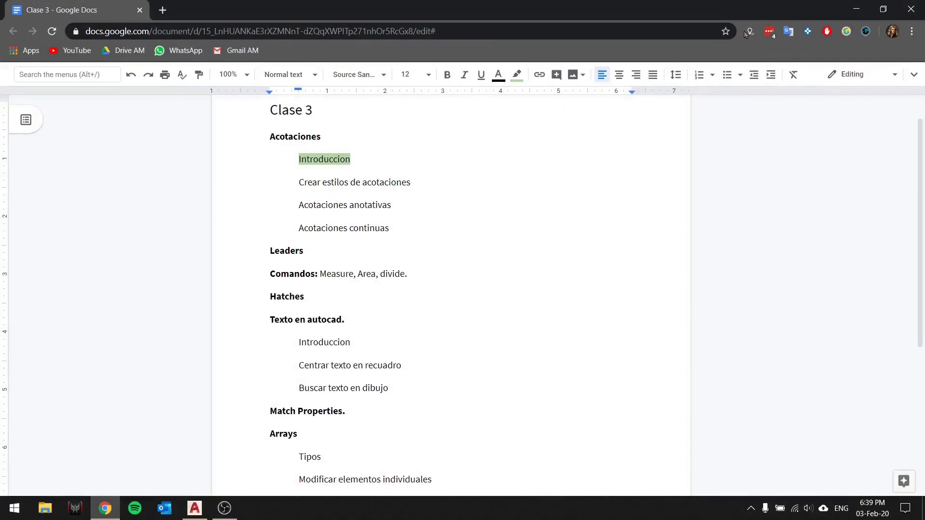
key("alt+Tab")
scroll(511, 270, "up", 5)
scroll(481, 272, "down", 4)
middle_click_drag(481, 273, 505, 249)
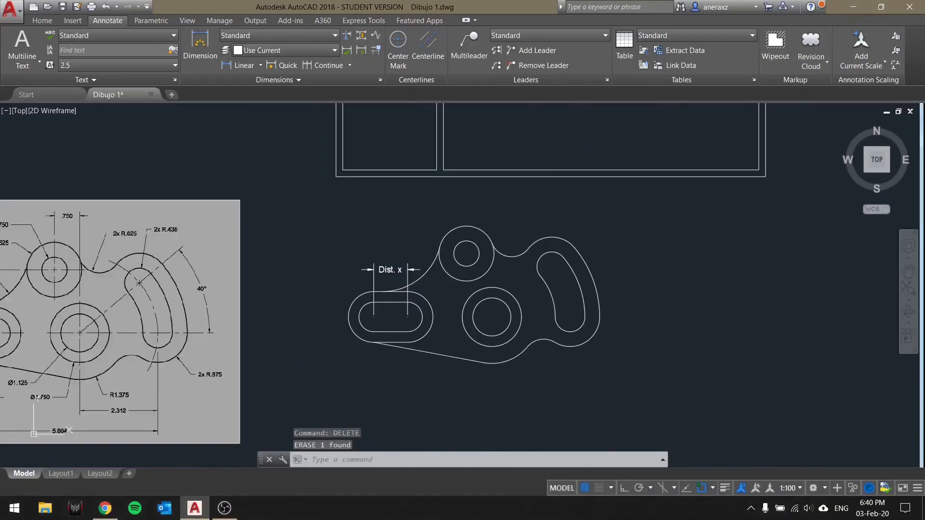
Delete the "Dist. x" dimension above the horizontal slot.
scroll(413, 264, "up", 2)
left_click(410, 254)
left_click(391, 274)
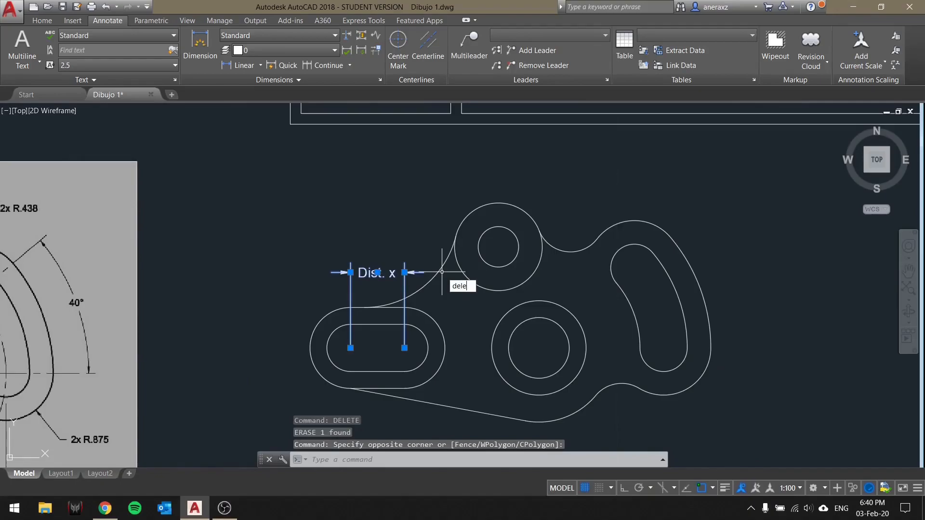
key("Delete")
Make ISO-25 the current dimension style and add a vertical linear dimension between the upper and central circle centers, placed right of the part.
left_click(298, 35)
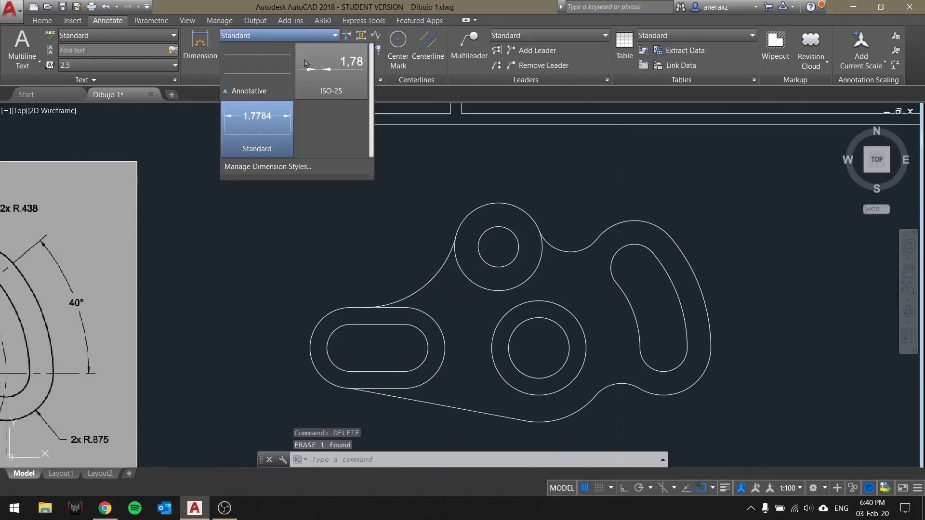
left_click(342, 73)
left_click(238, 65)
left_click(493, 250)
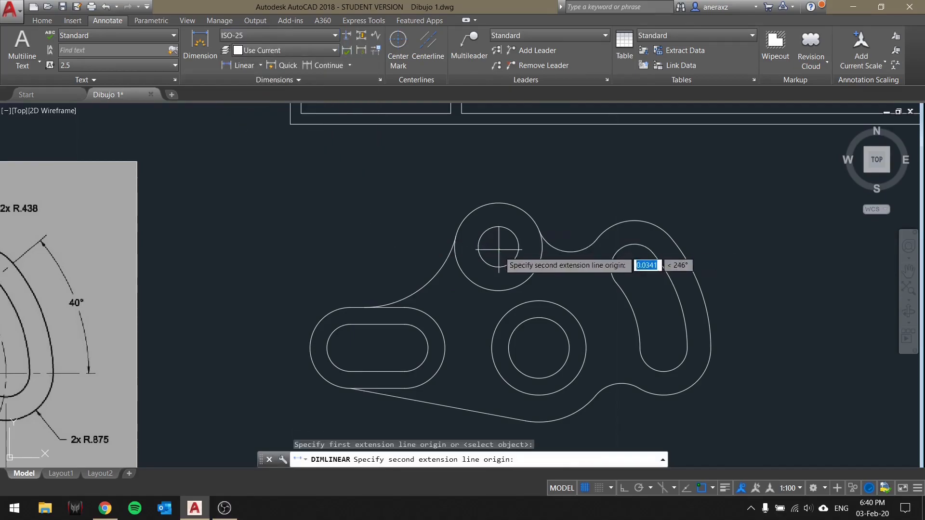
left_click(538, 348)
scroll(696, 216, "down", 6)
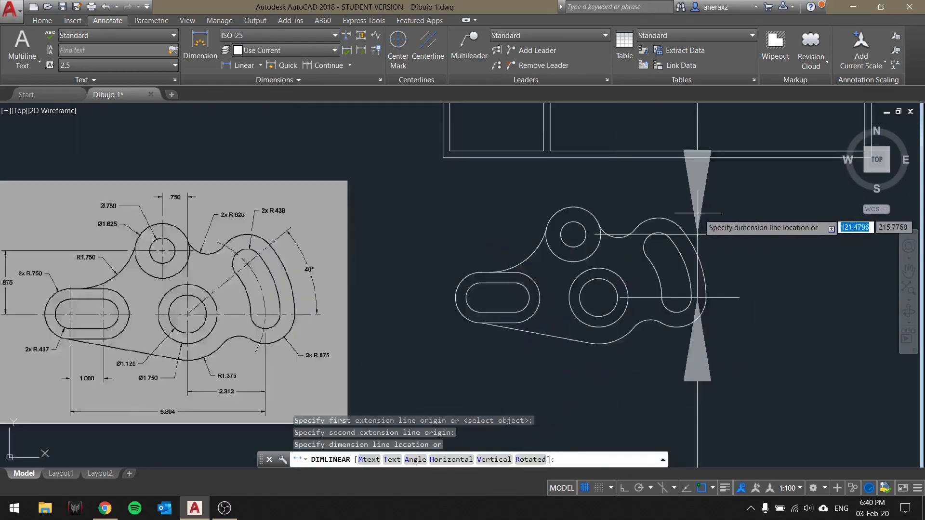
left_click(739, 223)
middle_click_drag(749, 261, 678, 302)
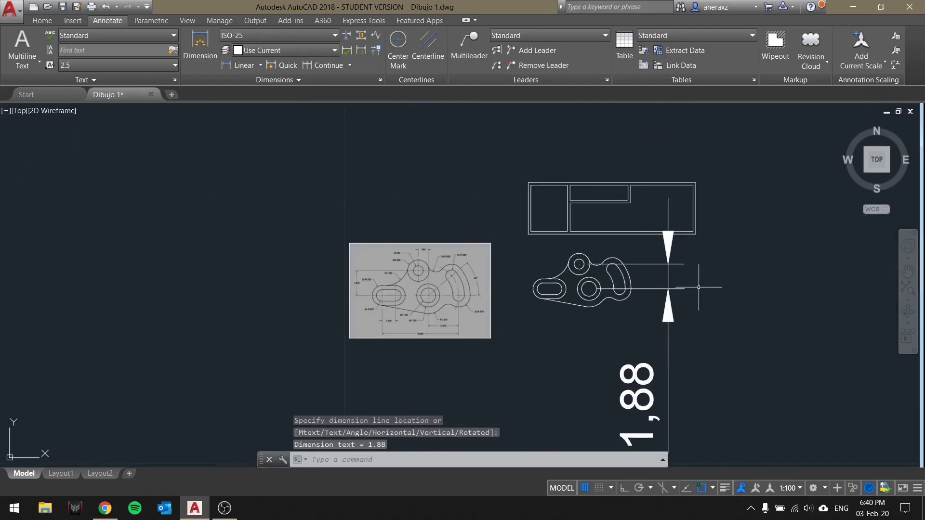
Delete the oversized ISO-25 vertical dimension beside the part.
left_click(698, 287)
left_click(651, 311)
type("delete")
key("Return")
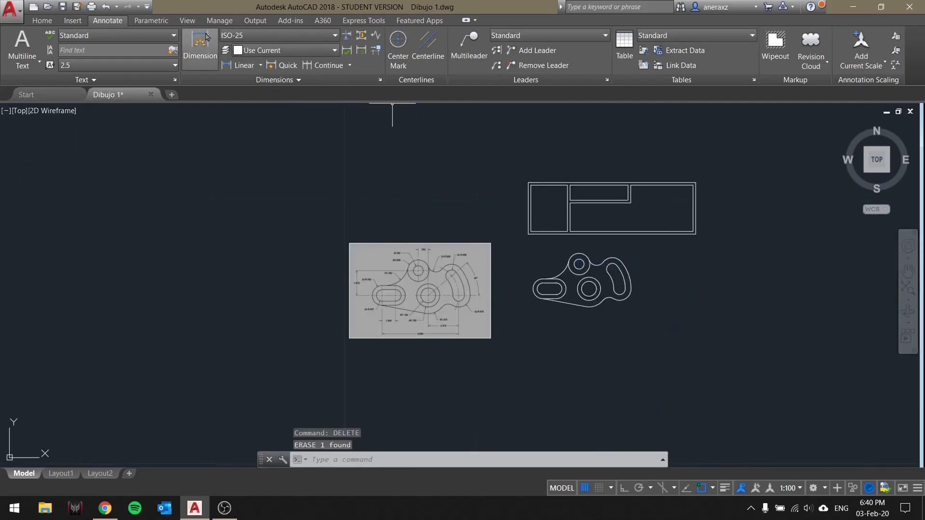
Make Standard the current dimension style and add a horizontal linear dimension from the central circle's center to the curved slot's lower arc center.
left_click(335, 35)
left_click(263, 144)
left_click(260, 67)
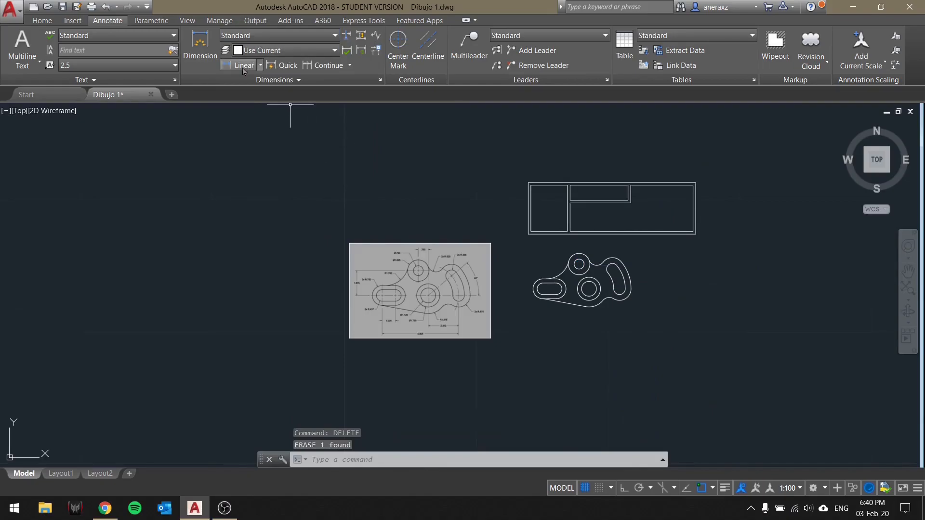
scroll(590, 292, "up", 4)
left_click(591, 291)
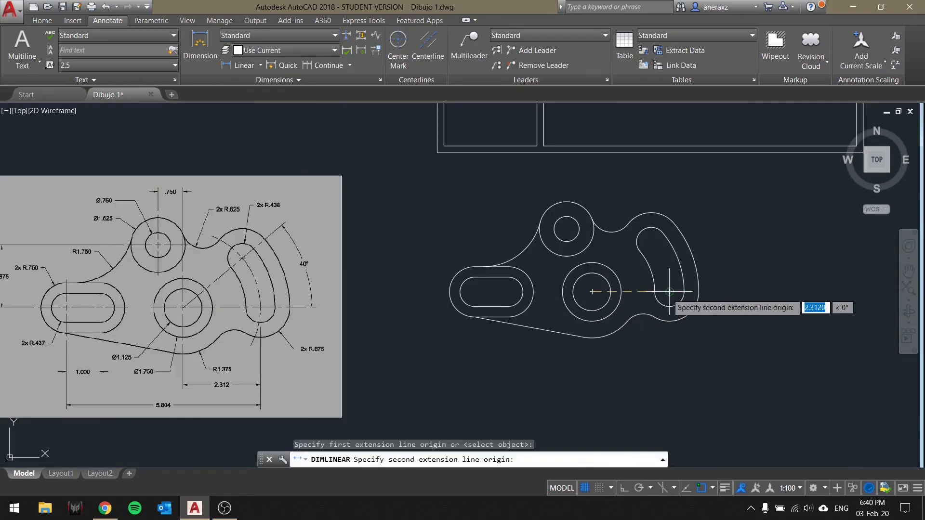
left_click(668, 291)
left_click(656, 261)
scroll(656, 261, "up", 4)
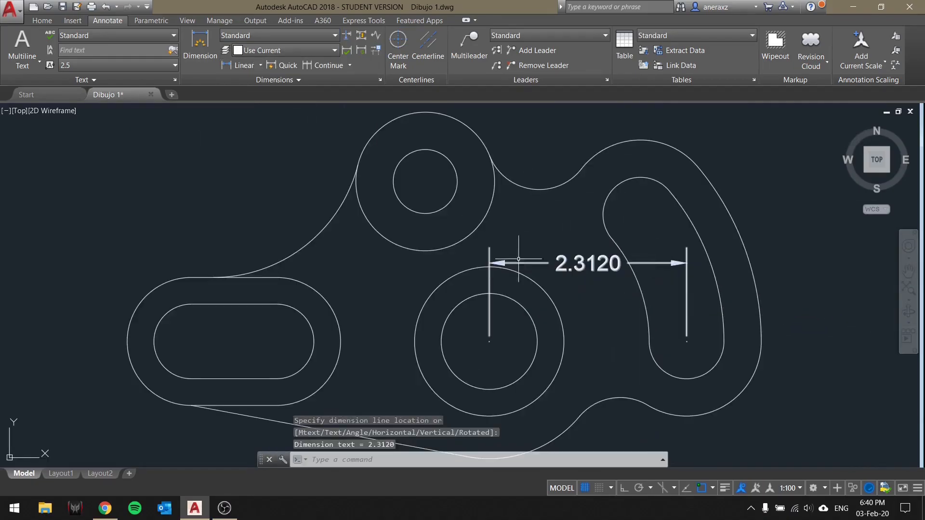
Delete the horizontal dimension between the central circle and the curved slot.
scroll(598, 271, "down", 2)
left_click(589, 277)
left_click(568, 252)
type("delete")
key("Return")
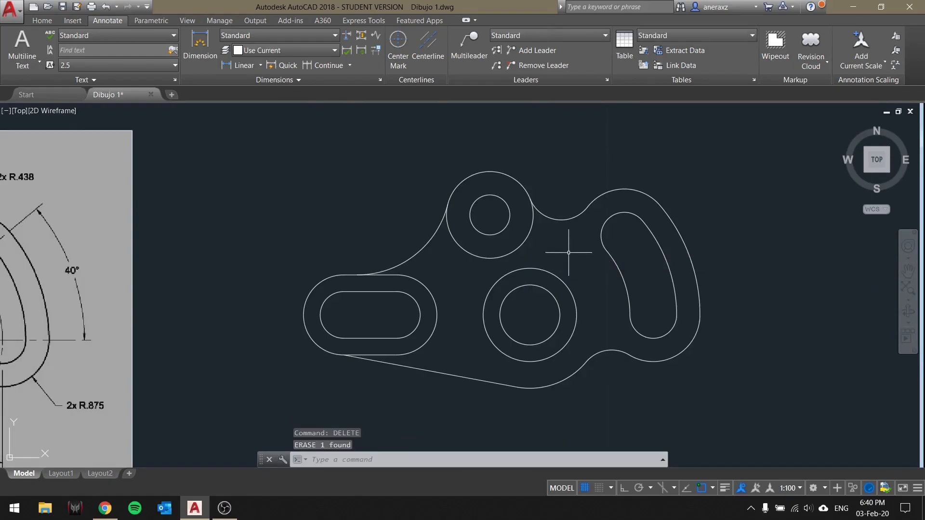
left_click(308, 35)
left_click(295, 167)
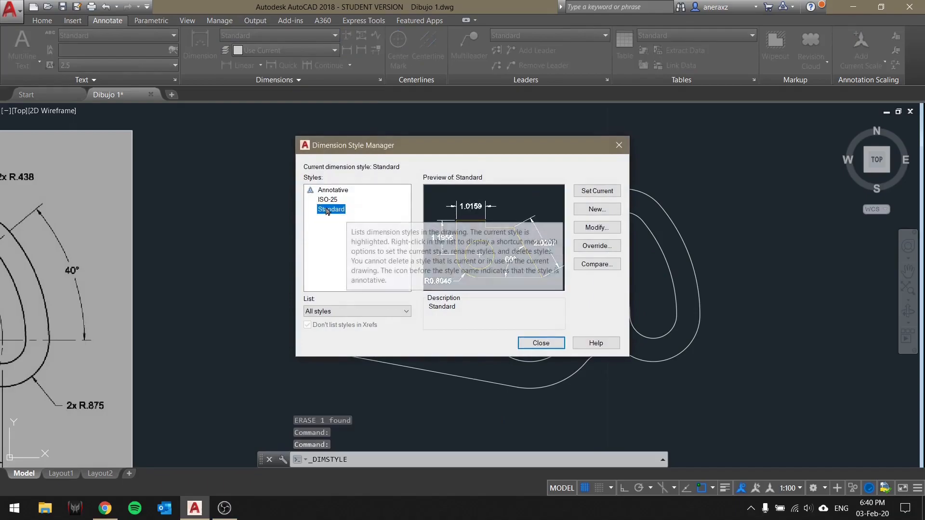
left_click(609, 211)
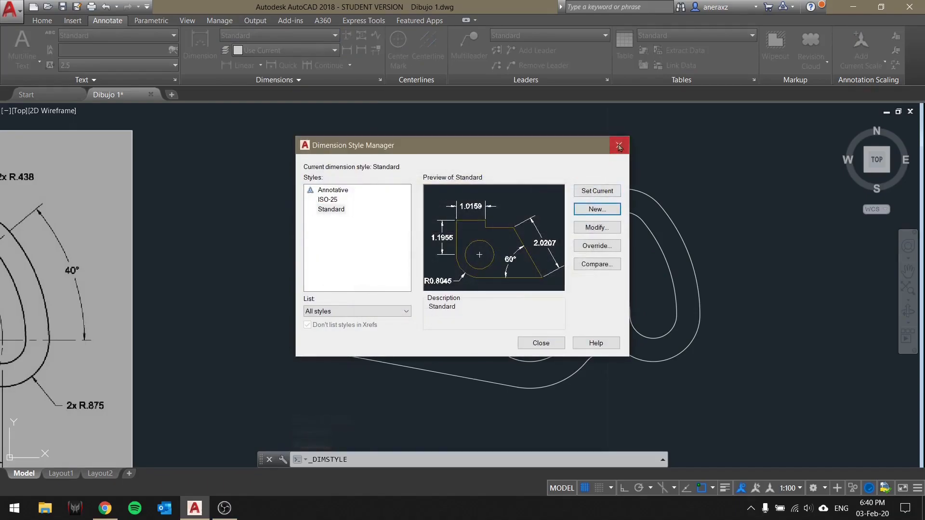
key("Escape")
Create a new dimension style named "Estilo Nuevo" that starts with Standard and applies to all dimensions, and continue to its settings.
left_click(303, 38)
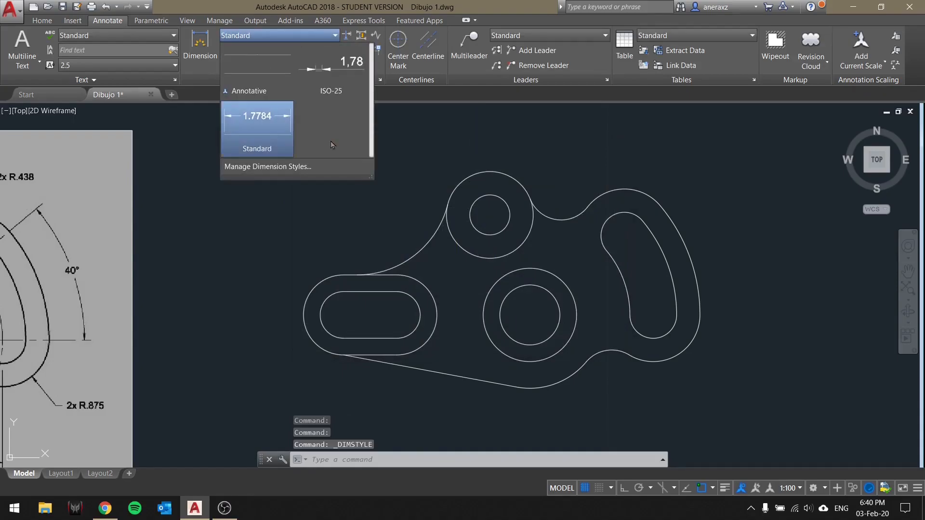
left_click(257, 168)
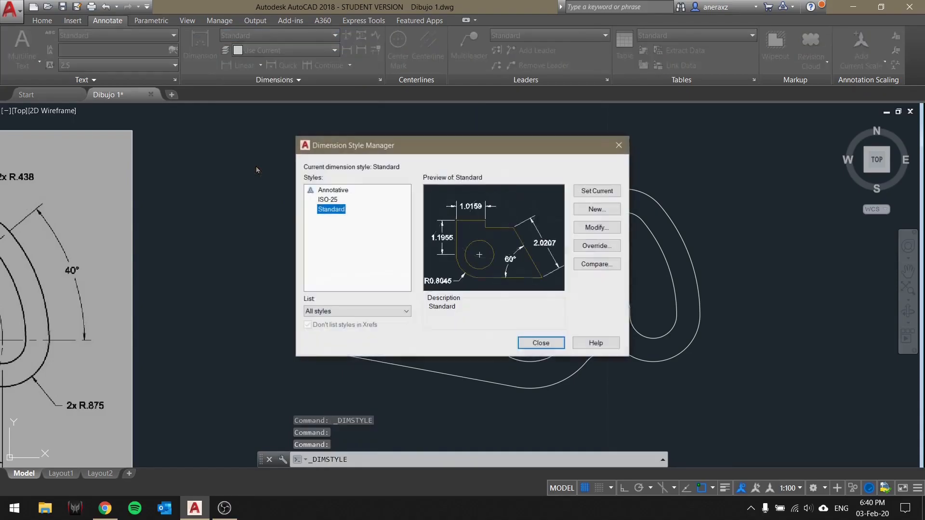
left_click(596, 212)
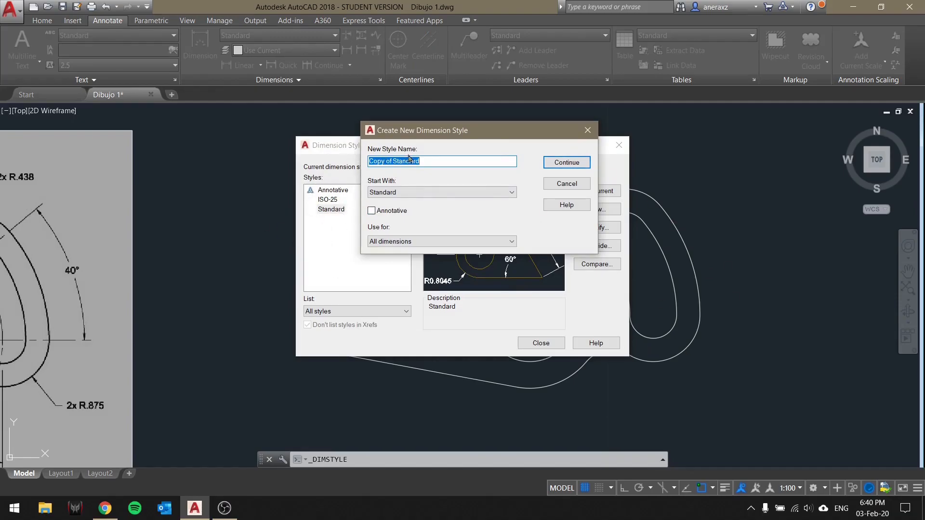
key("BackSpace")
type("Estilo Nuevo")
left_click(423, 194)
left_click(424, 192)
left_click(380, 191)
left_click(401, 219)
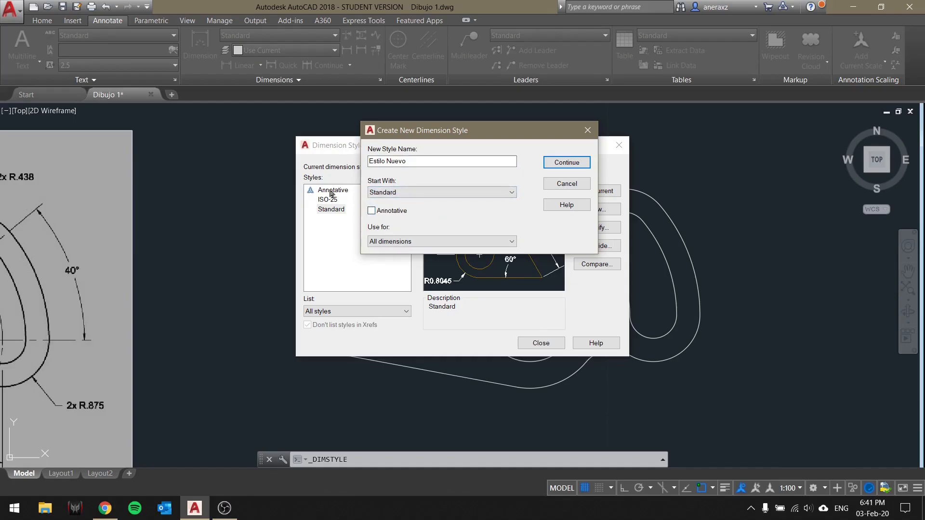
left_click(558, 168)
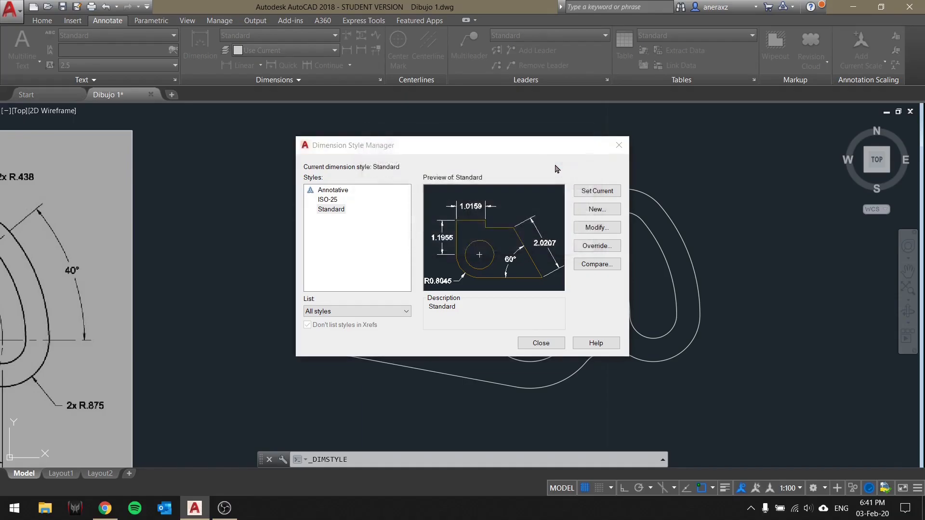
mouse_move(413, 70)
left_mouse_down()
mouse_move(501, 93)
mouse_move(416, 75)
left_mouse_up()
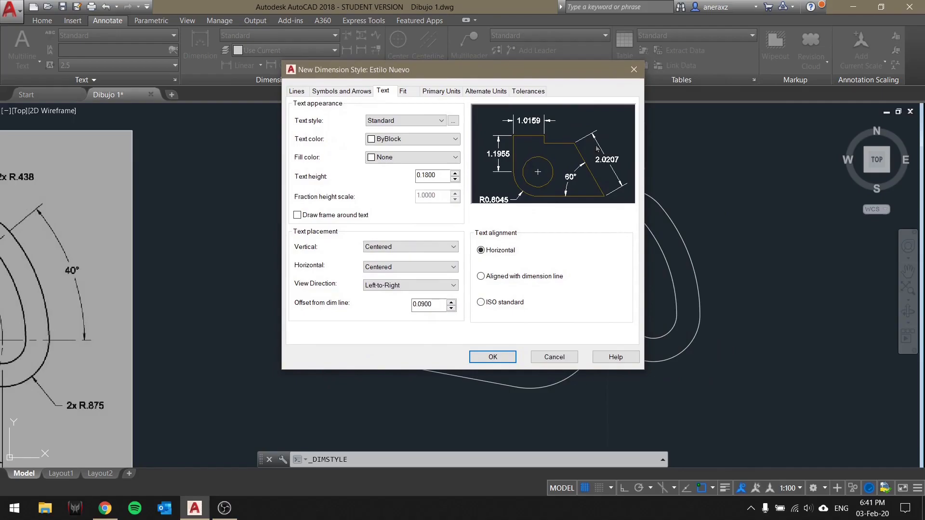
Examine the color, linetype and lineweight options for the new style's dimension lines and the color options for its extension lines.
left_click(302, 92)
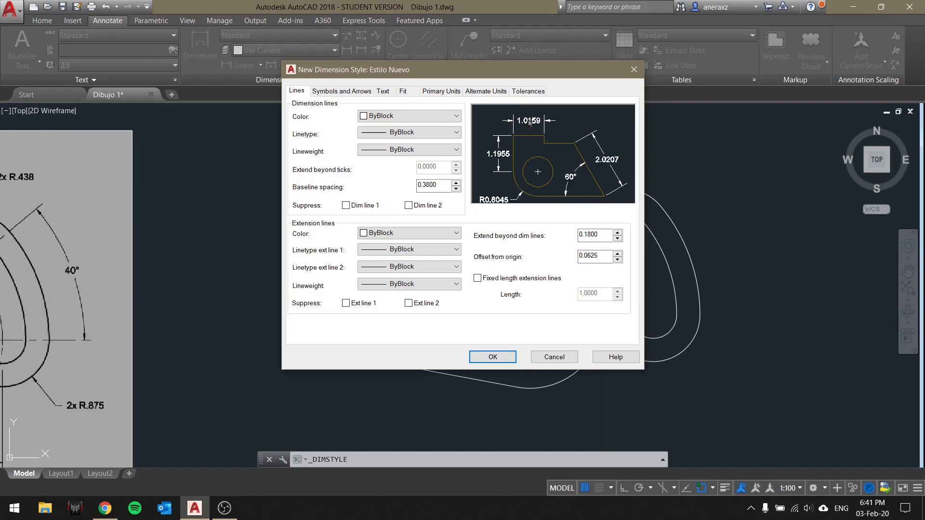
left_click(414, 116)
left_click(415, 116)
left_click(415, 116)
left_click(415, 118)
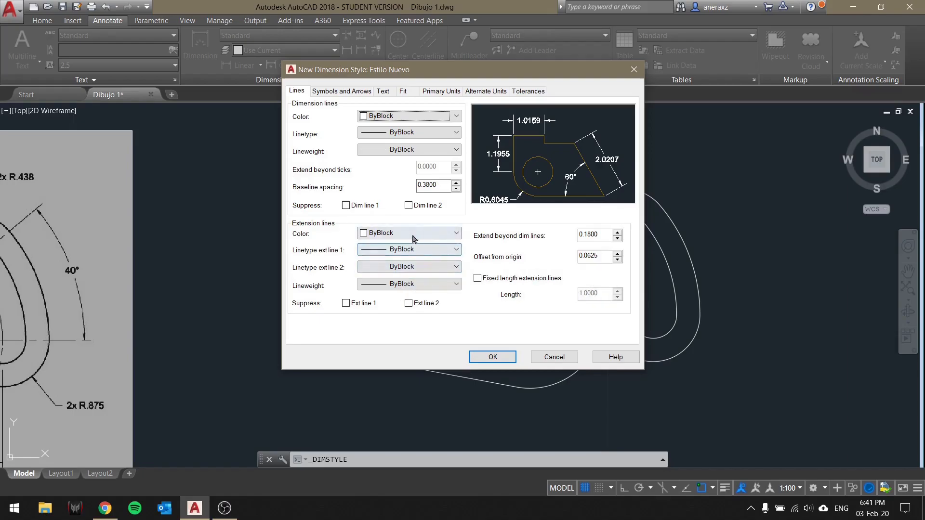
left_click(389, 117)
left_click(385, 137)
left_click(399, 234)
left_click(400, 235)
left_click(416, 116)
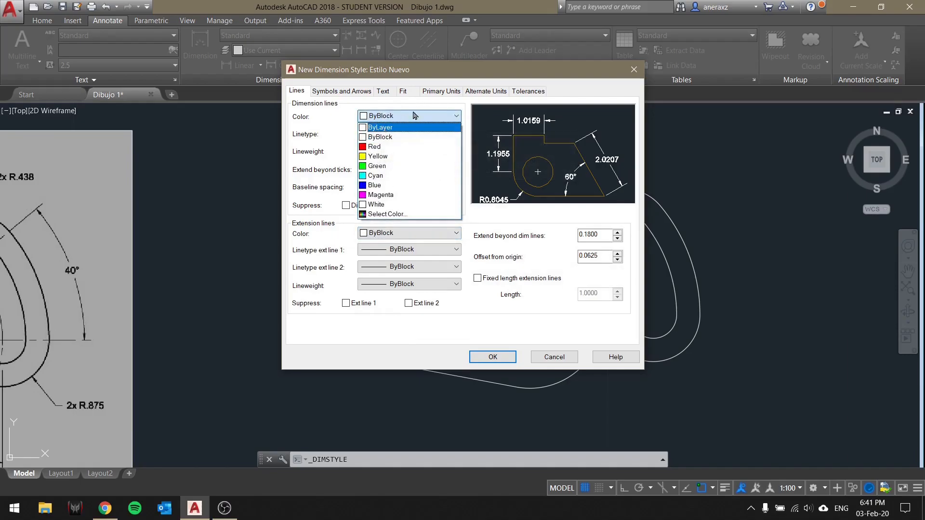
left_click(414, 116)
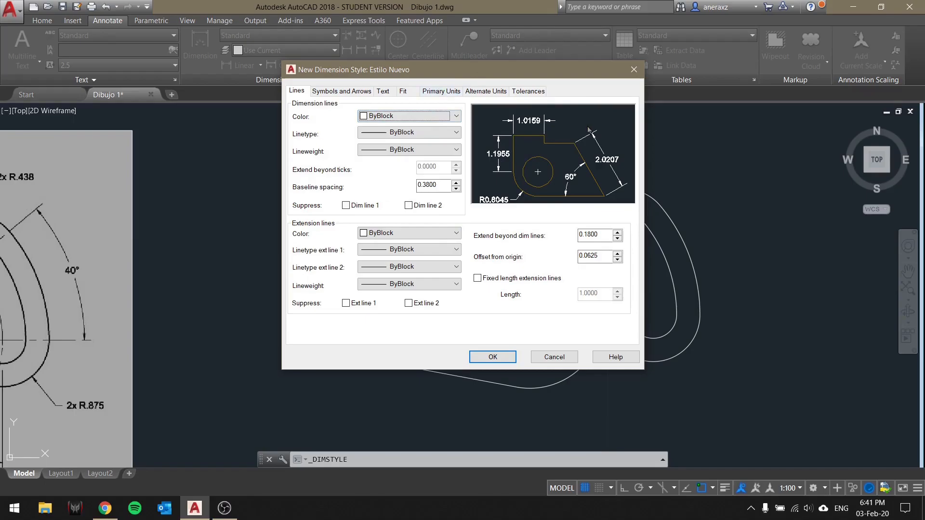
left_click(450, 133)
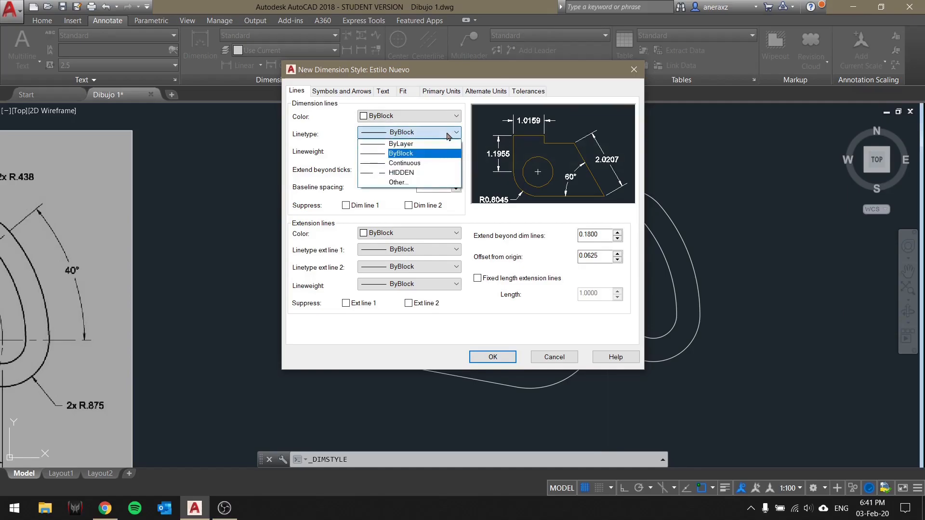
left_click(427, 135)
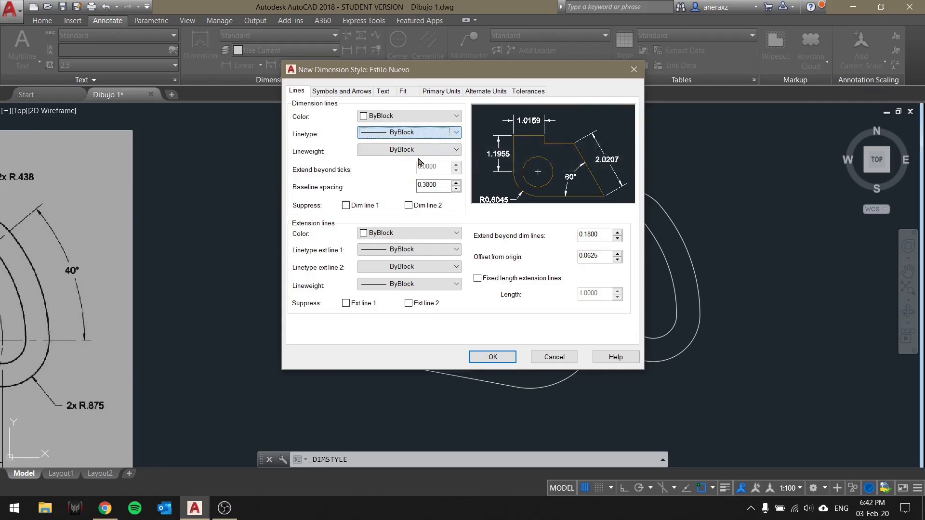
left_click(417, 152)
left_click(422, 149)
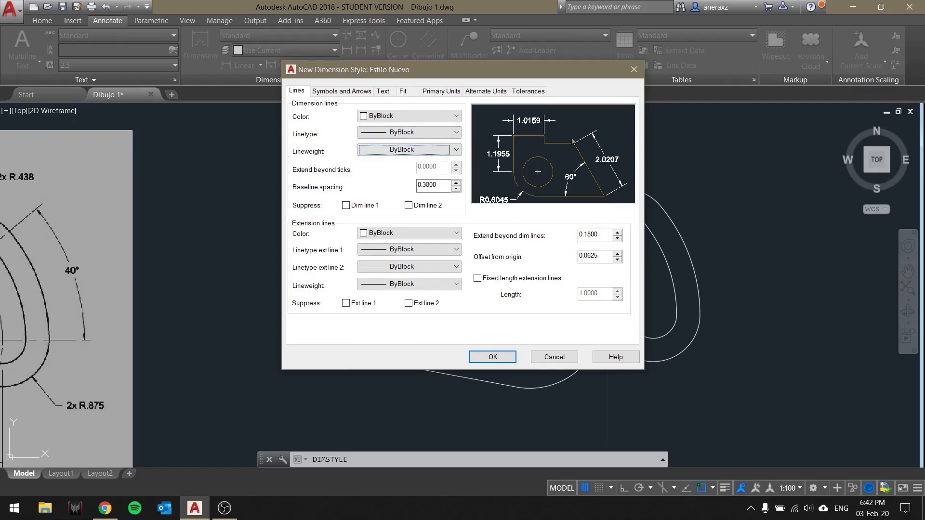
Try suppressing extension lines 1 and 2, and turn both suppressions back off.
left_click(346, 303)
left_click(408, 303)
left_click(350, 305)
left_click(408, 303)
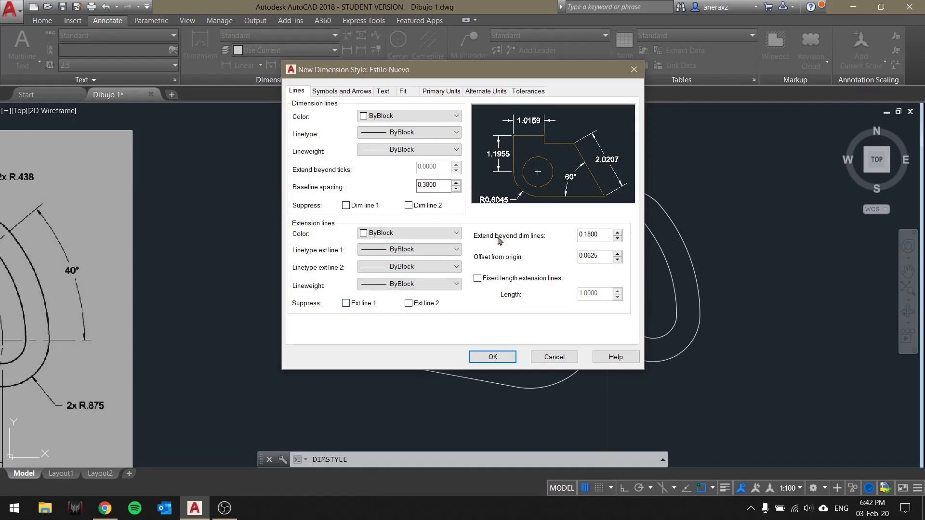
Set the extension lines' distance beyond the dimension lines and their offset from origin to 0.0000.
left_click_drag(580, 235, 604, 236)
left_click(605, 236)
left_click_drag(599, 234, 577, 236)
type("0.0000")
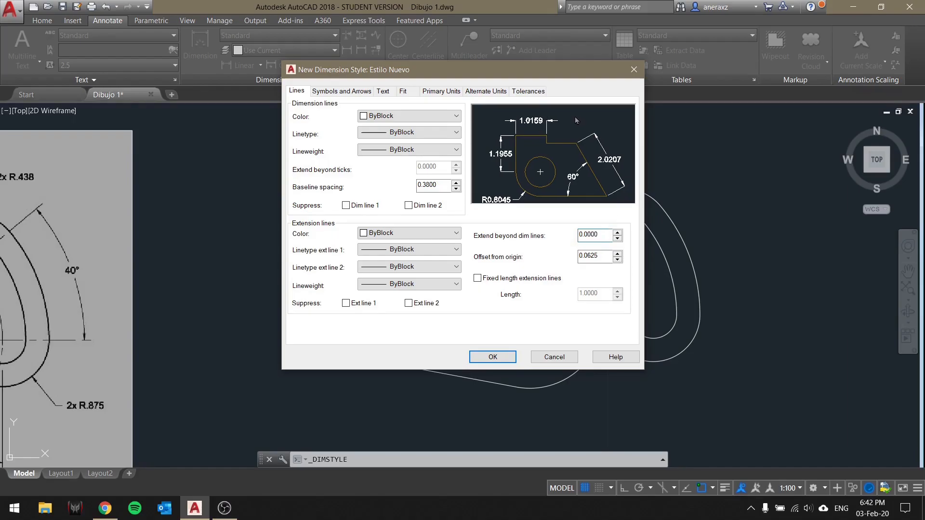
left_click(612, 259)
left_click_drag(600, 256, 578, 258)
type("0.0000")
left_click(488, 280)
left_click(502, 278)
Set the new style's first and second arrowheads to Open 30.
left_click(338, 92)
left_click(368, 126)
left_click(368, 127)
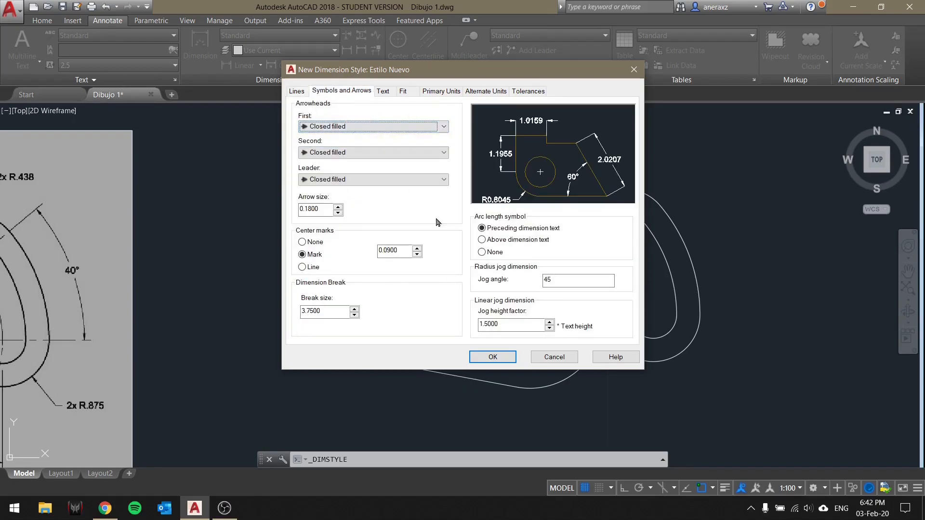
left_click(363, 129)
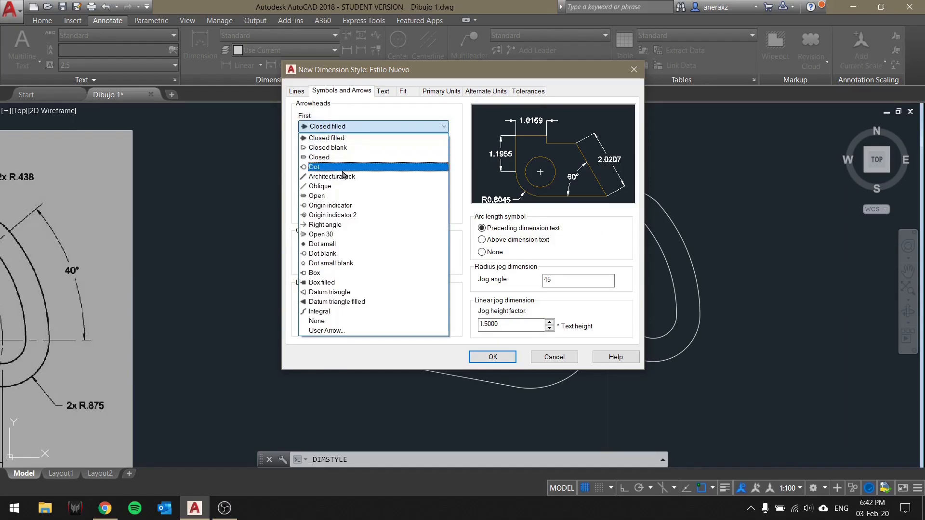
left_click(349, 234)
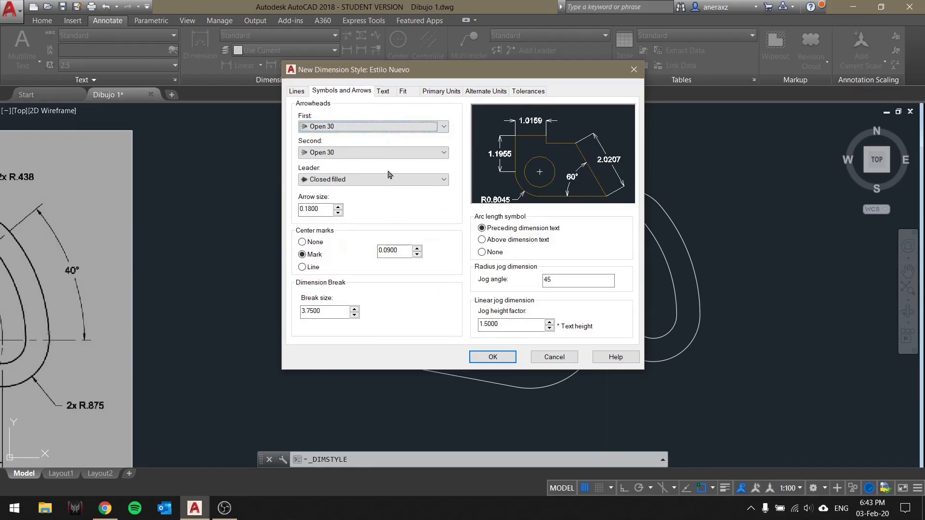
left_click(326, 211)
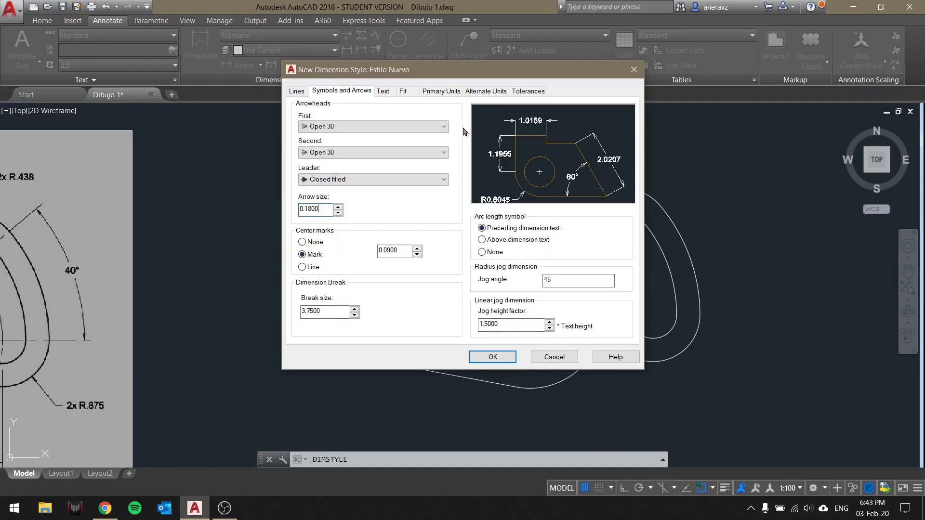
Change the font of the Standard text style used by the dimension text to romans.shx and apply it.
left_click(383, 91)
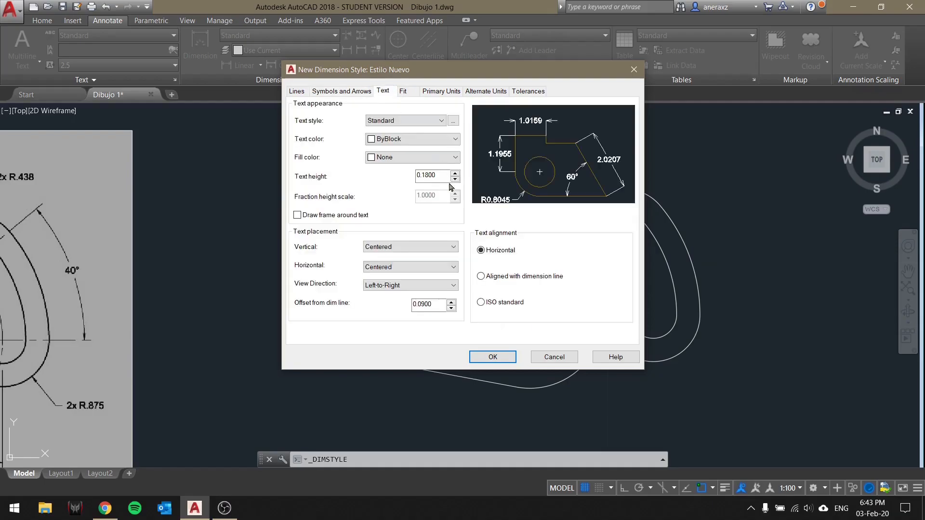
left_click(408, 121)
left_click(453, 124)
left_click(454, 121)
left_click(458, 165)
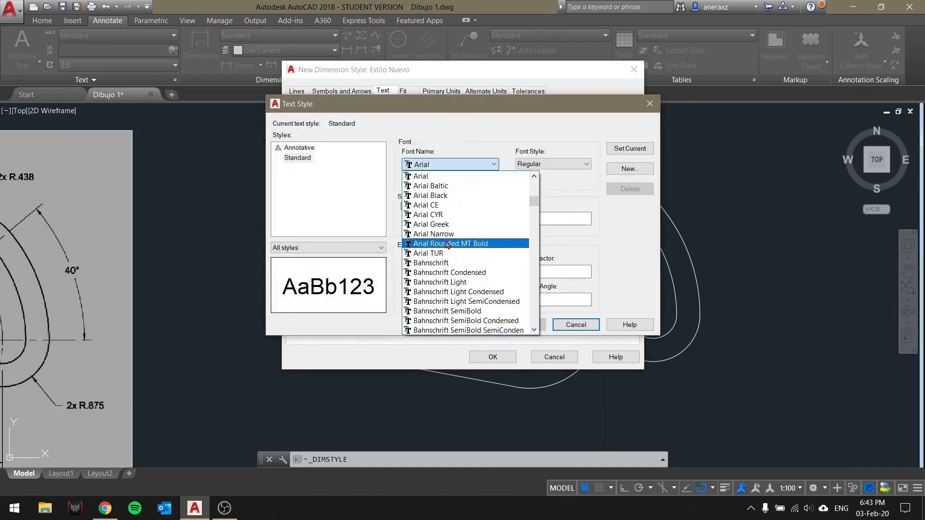
scroll(470, 253, "down", 6)
type("romanc.shx")
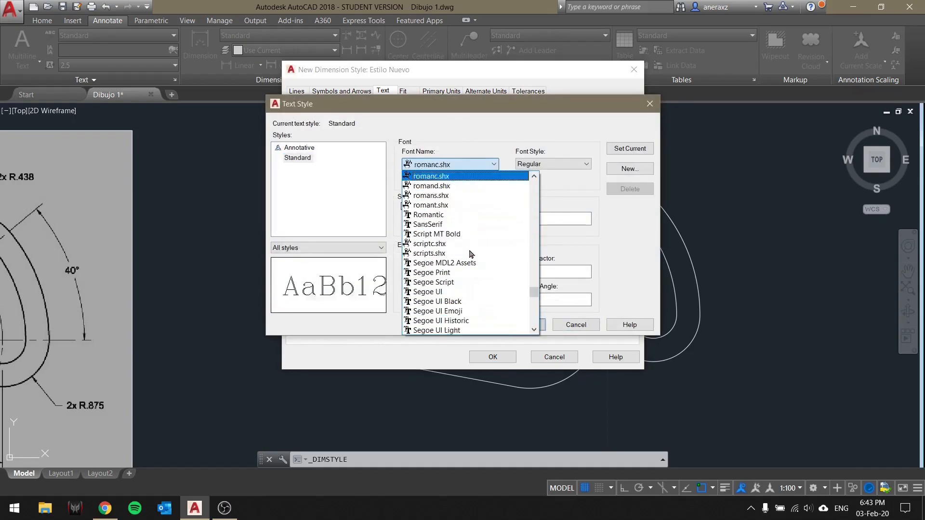
left_click(458, 197)
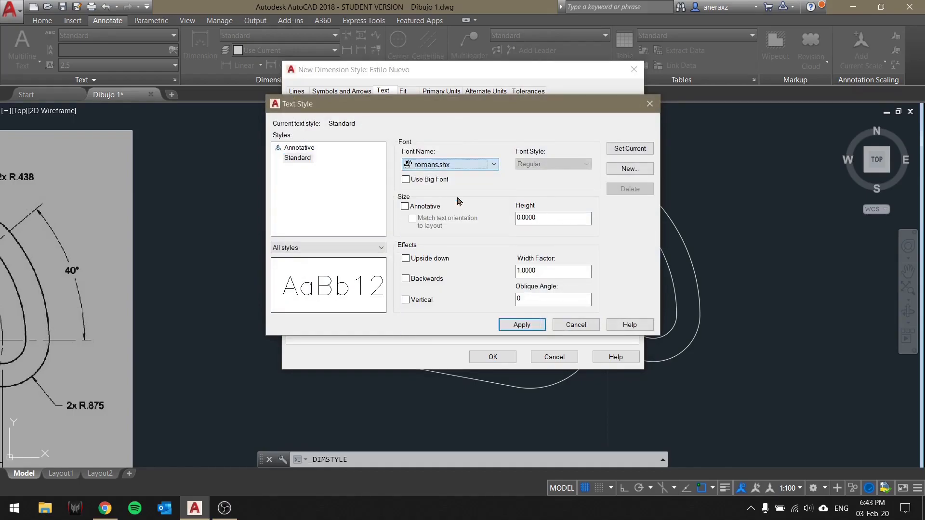
left_click_drag(446, 111, 456, 101)
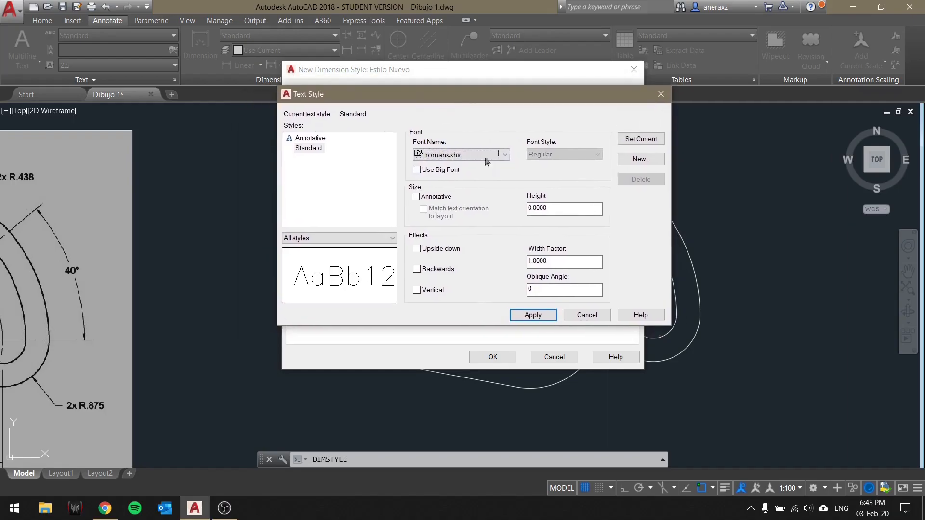
left_click(530, 316)
left_click(586, 315)
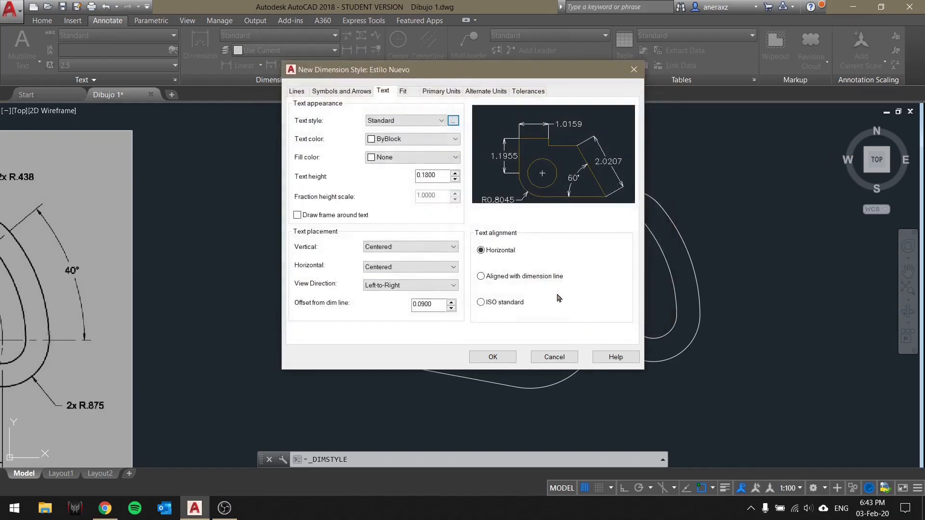
Review the text color options and set the text alignment to Aligned with dimension line.
left_click(404, 140)
left_click(401, 139)
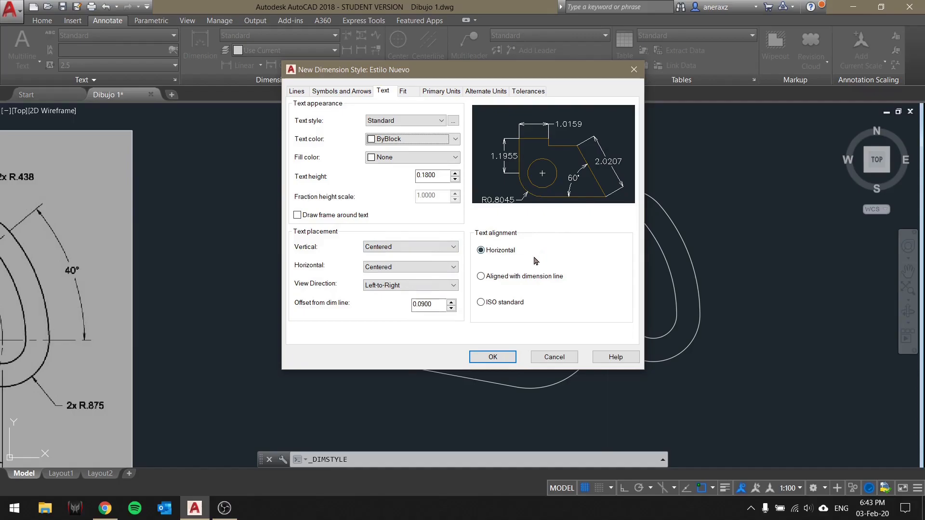
left_click(492, 282)
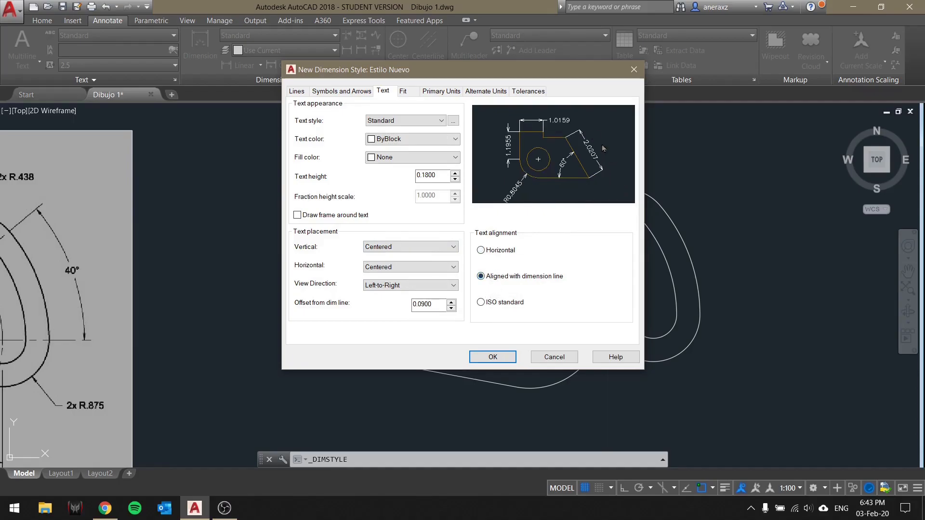
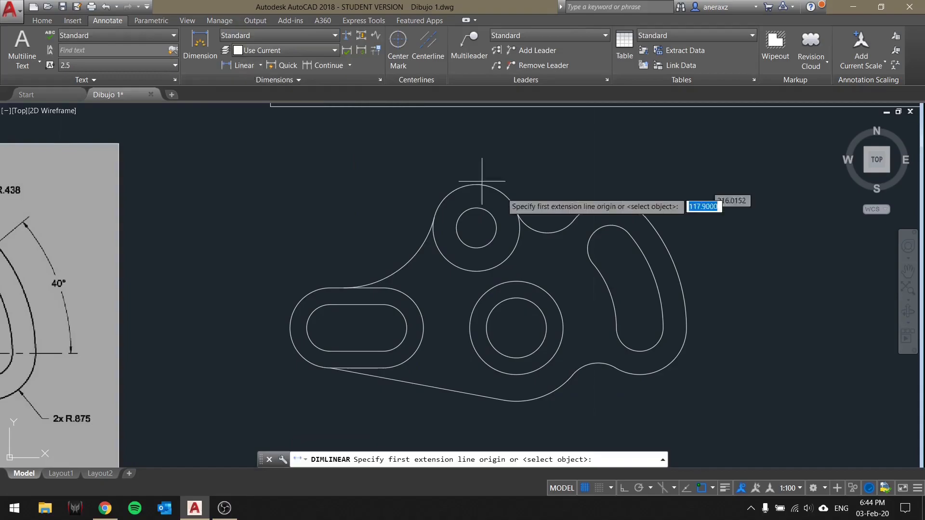
Add a horizontal linear dimension from the upper hole's center to the center of the neighbouring concave arc, placing it above the part.
left_click(476, 228)
left_click(549, 199)
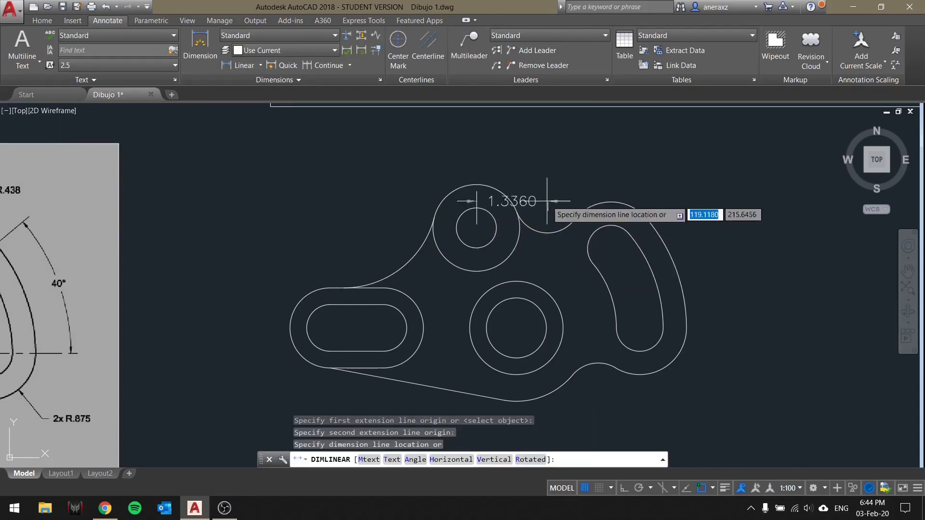
left_click(518, 166)
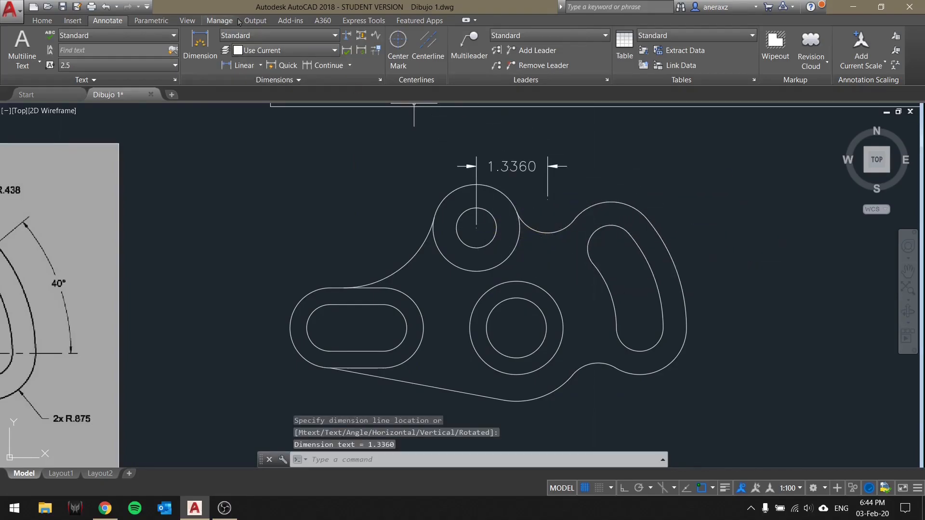
Make Estilo Nuevo the current dimension style and add a horizontal linear dimension between the large lower hole's center and the straight slot's nearer arc center.
left_click(328, 36)
left_click(323, 88)
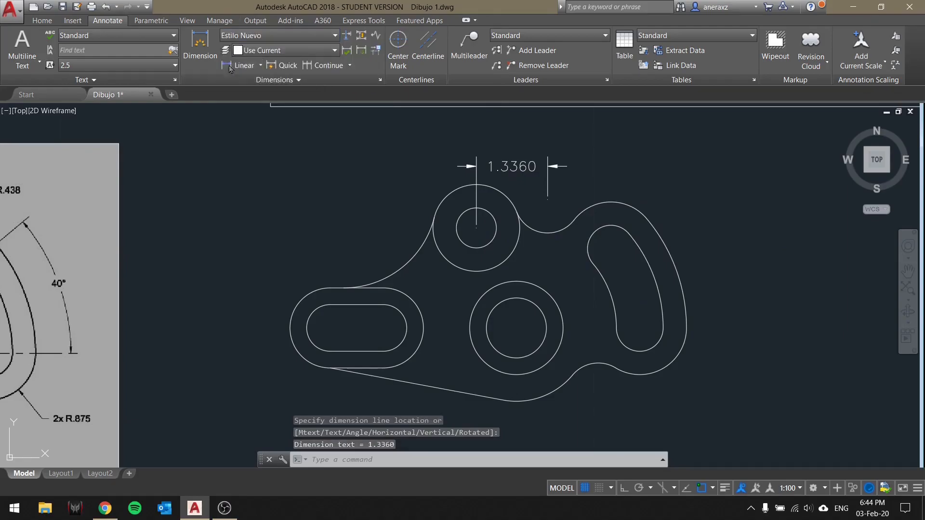
left_click(240, 65)
left_click(516, 327)
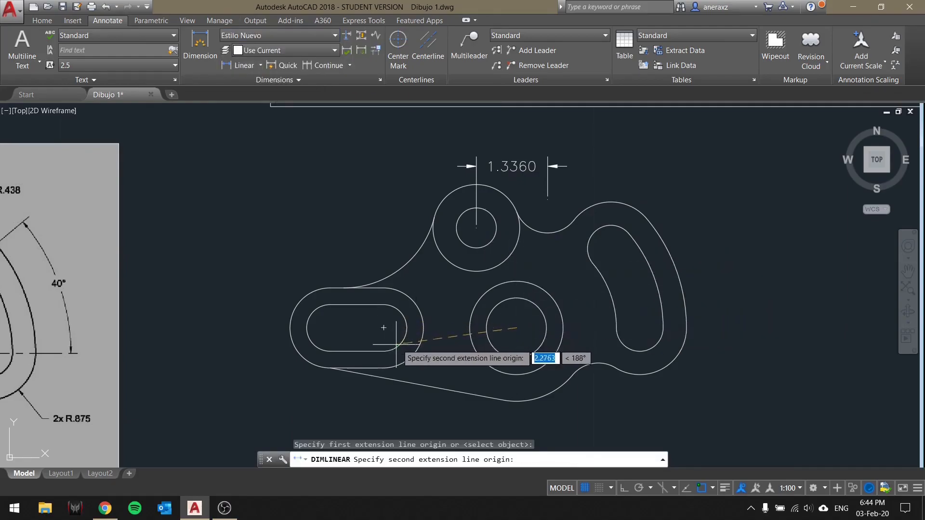
left_click(383, 328)
left_click(453, 260)
scroll(501, 166, "up", 7)
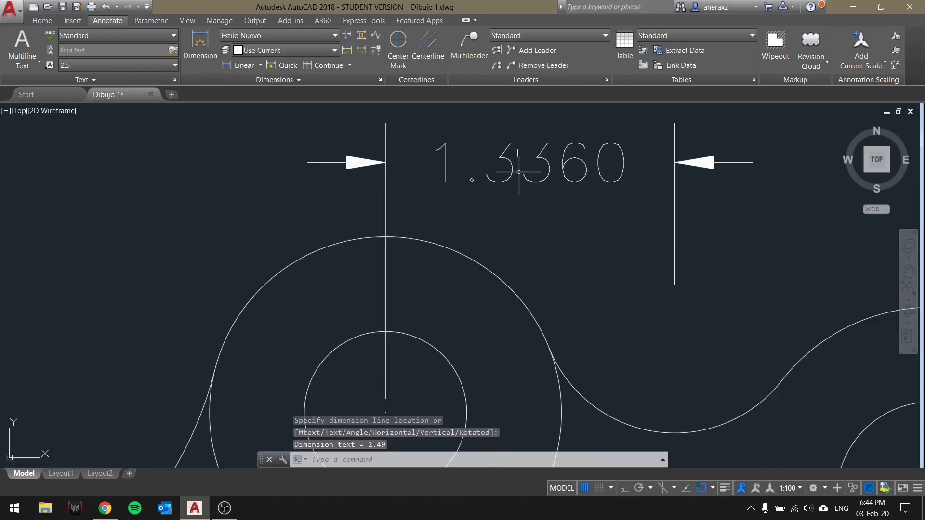
scroll(481, 157, "down", 7)
Examine the text settings of the Estilo Nuevo dimension style and the font of its text style.
left_click(335, 35)
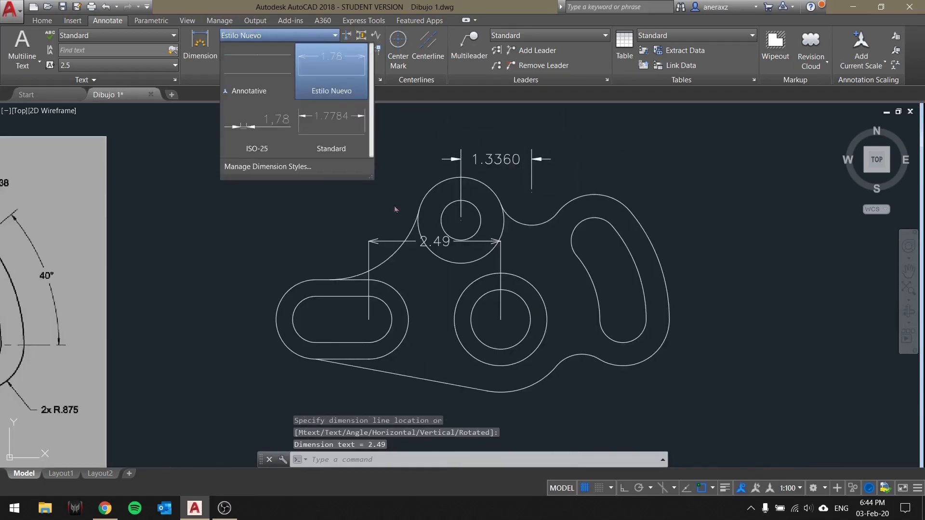
left_click(289, 168)
left_click(610, 233)
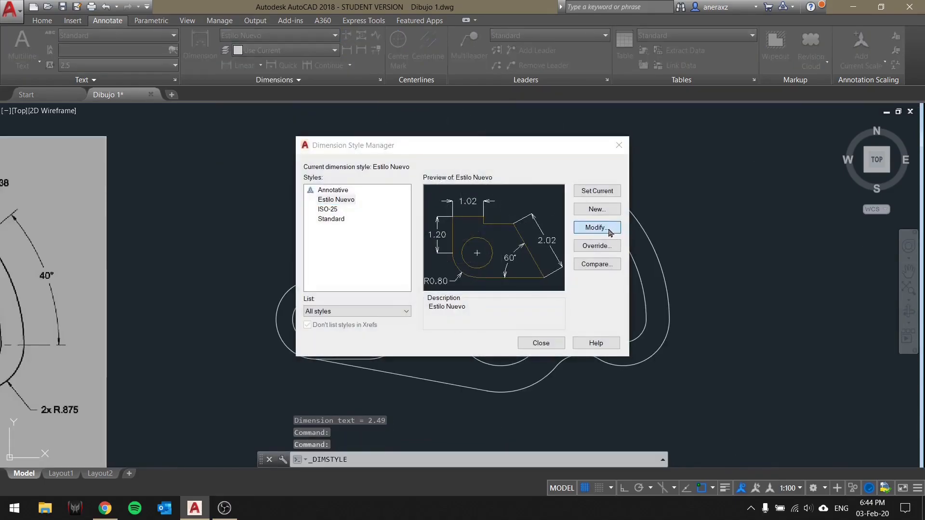
left_click(375, 96)
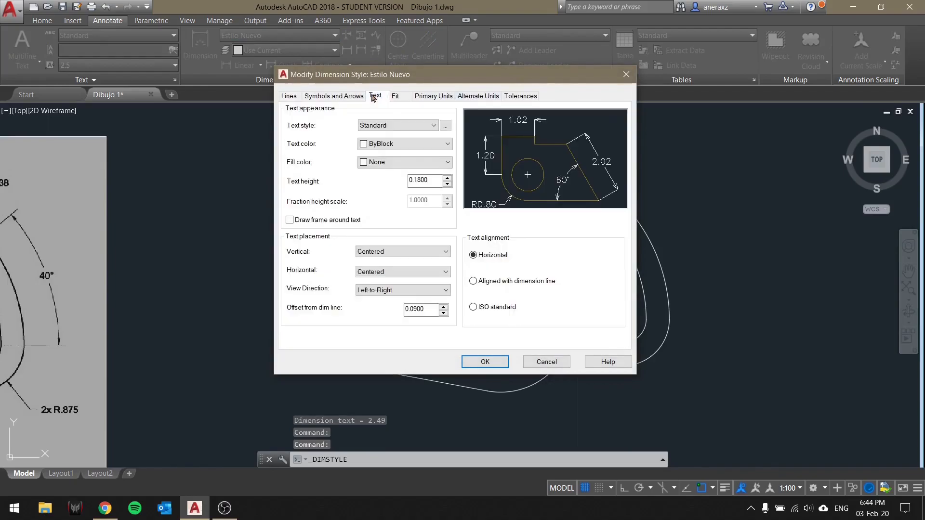
left_click(388, 127)
left_click(386, 126)
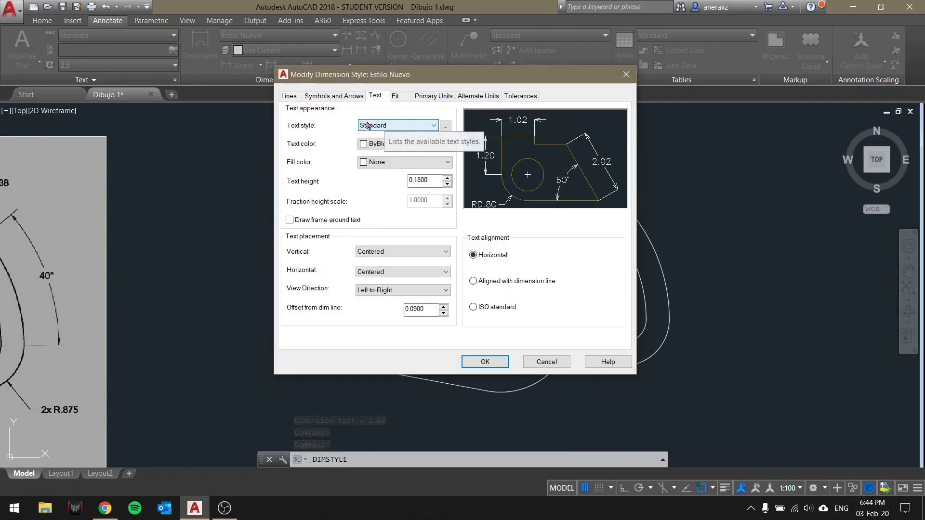
left_click(386, 126)
left_click(390, 144)
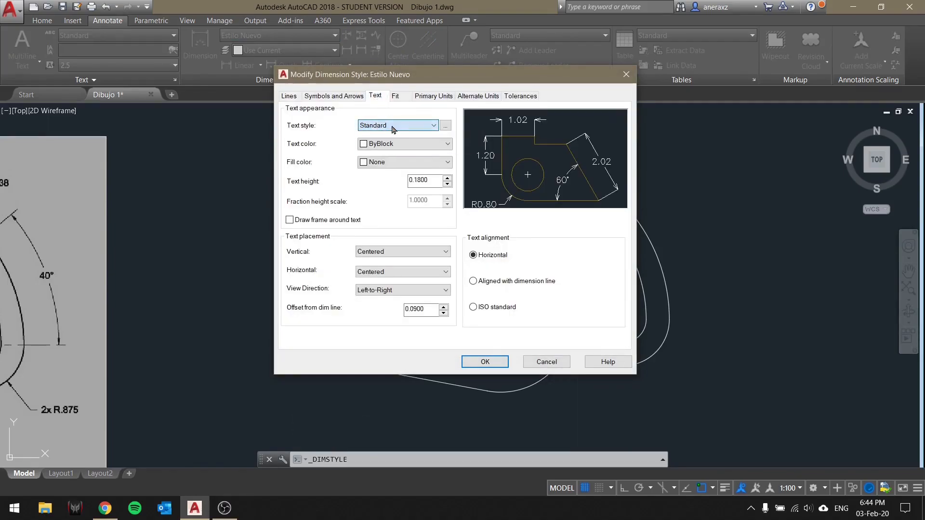
left_click(445, 125)
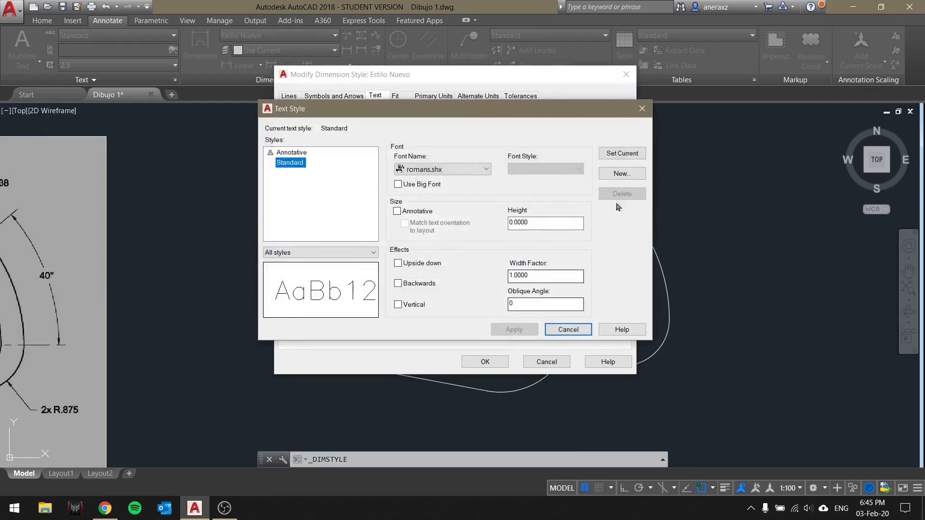
left_click(642, 109)
left_click(626, 74)
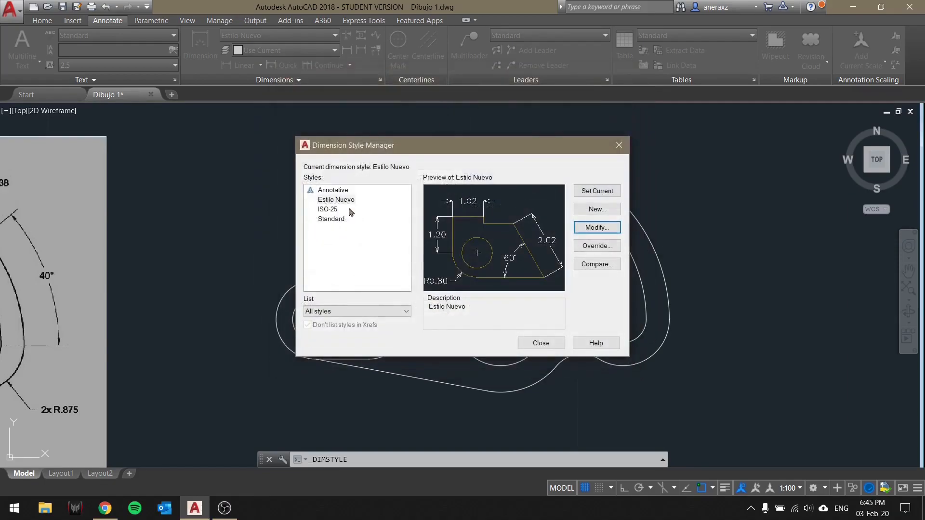
Compare the previews of the Standard and Estilo Nuevo dimension styles in the Dimension Style Manager.
left_click(331, 223)
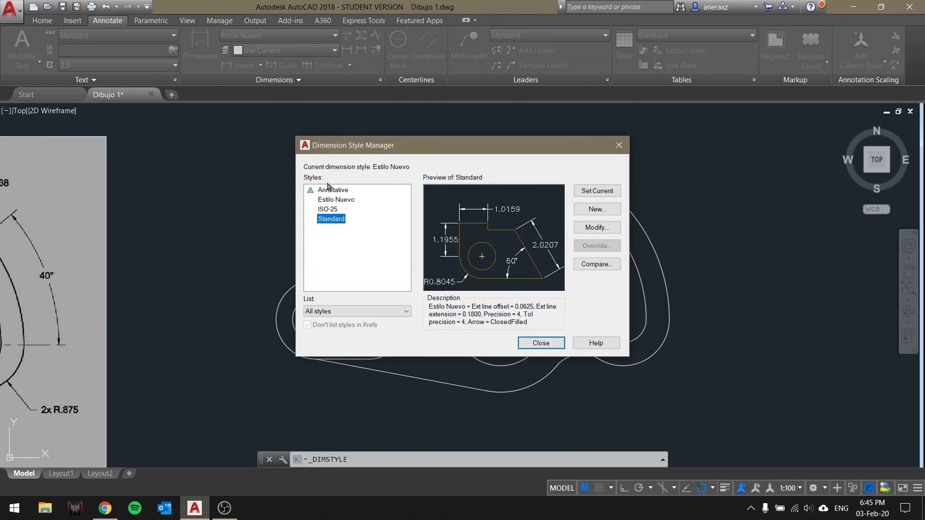
left_click(606, 214)
left_click(591, 136)
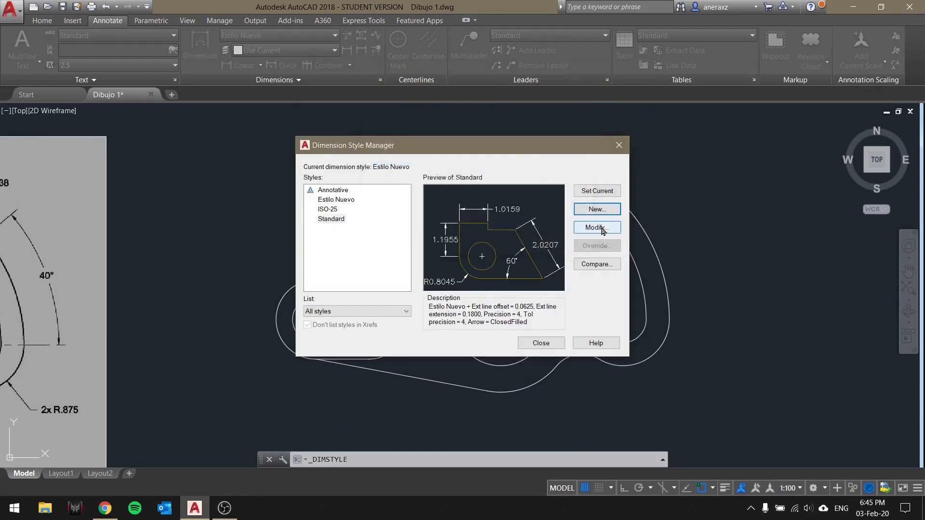
left_click(344, 203)
left_click(343, 221)
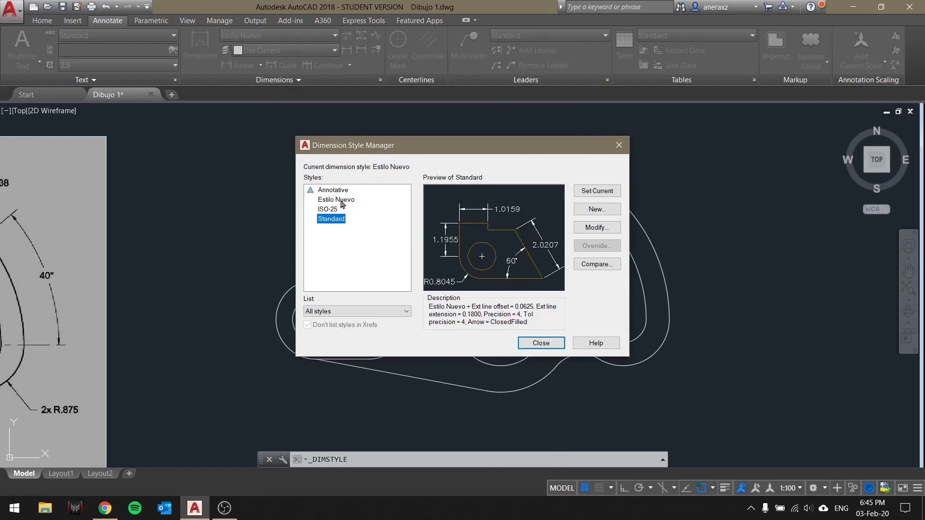
left_click(334, 201)
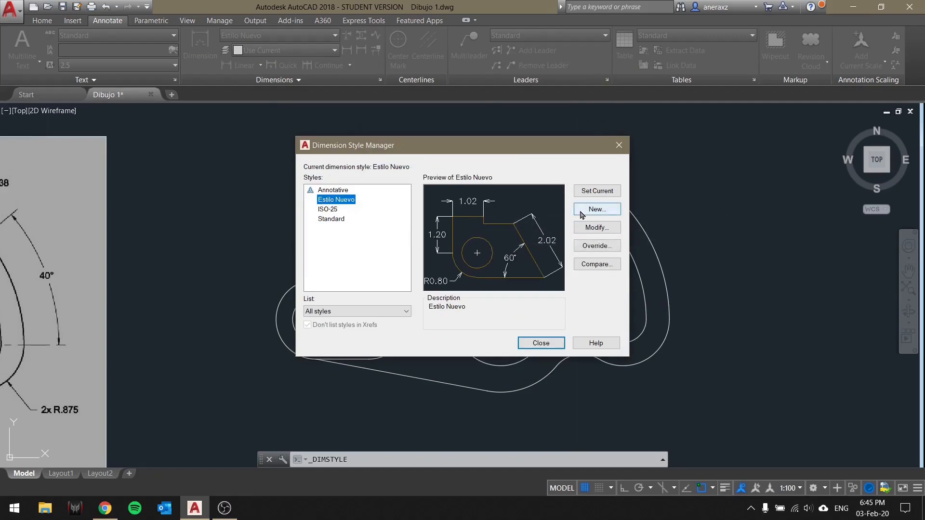
left_click(339, 220)
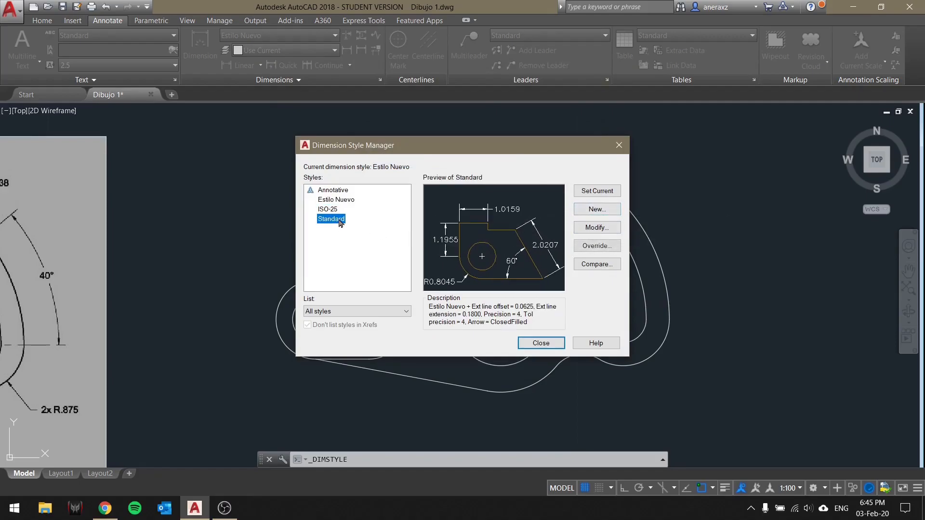
Check the available text styles in the text settings of the Standard dimension style.
left_click(607, 231)
left_click(376, 96)
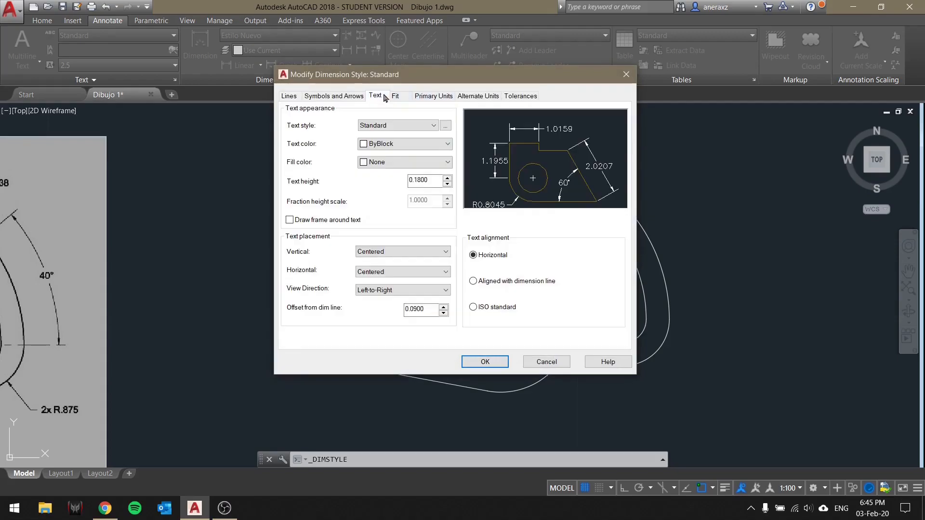
left_click(379, 124)
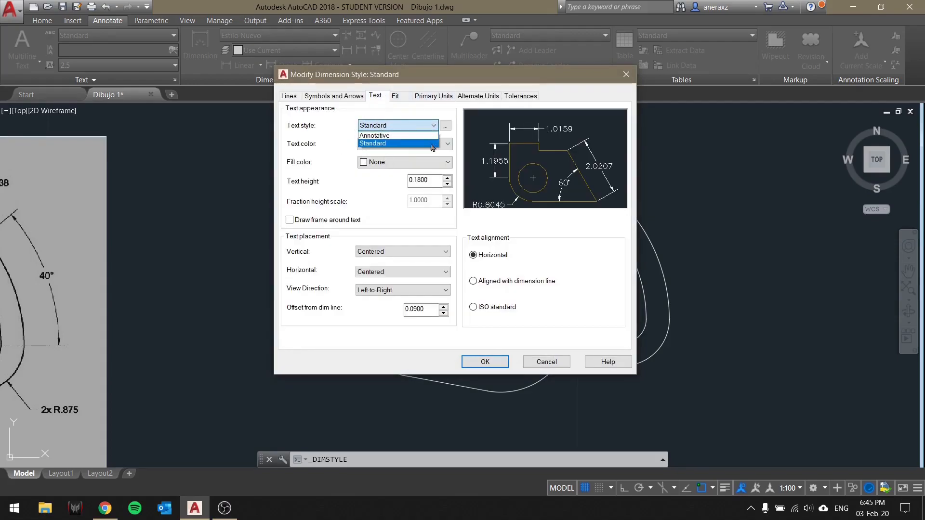
left_click(399, 126)
left_click(417, 125)
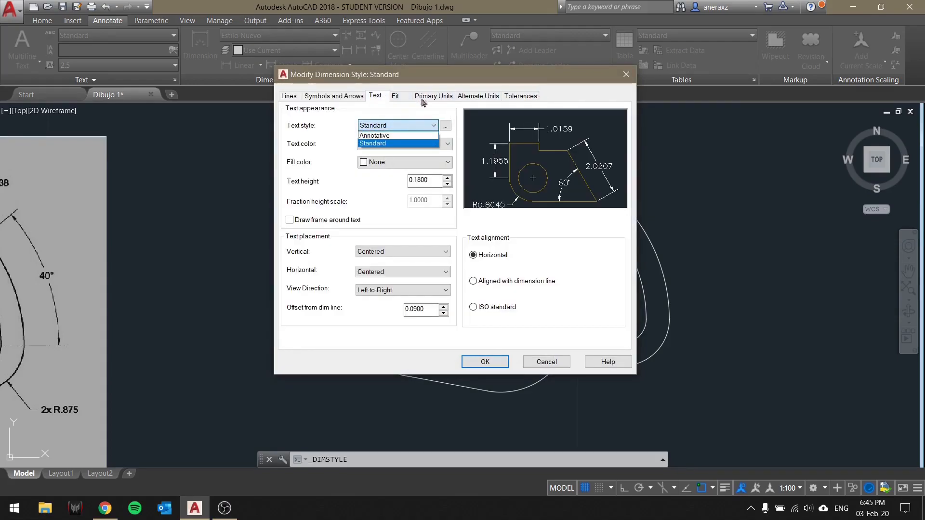
left_click(632, 74)
left_click(622, 80)
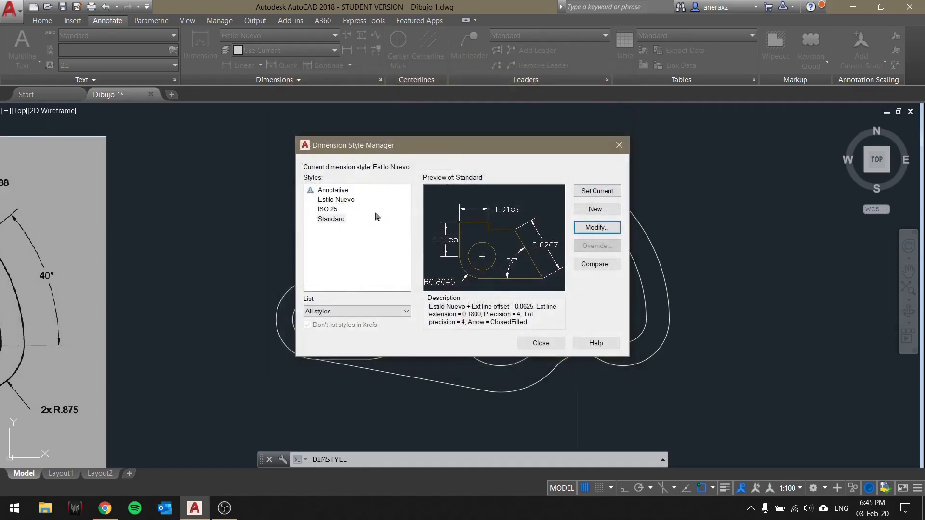
Recheck the font of the text style assigned to the Estilo Nuevo dimension style.
left_click(353, 201)
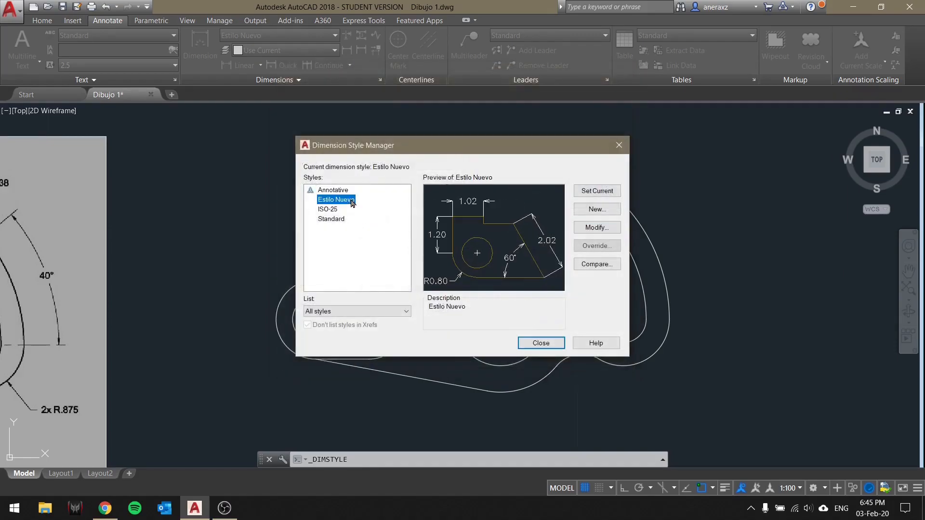
left_click(597, 227)
left_click(374, 96)
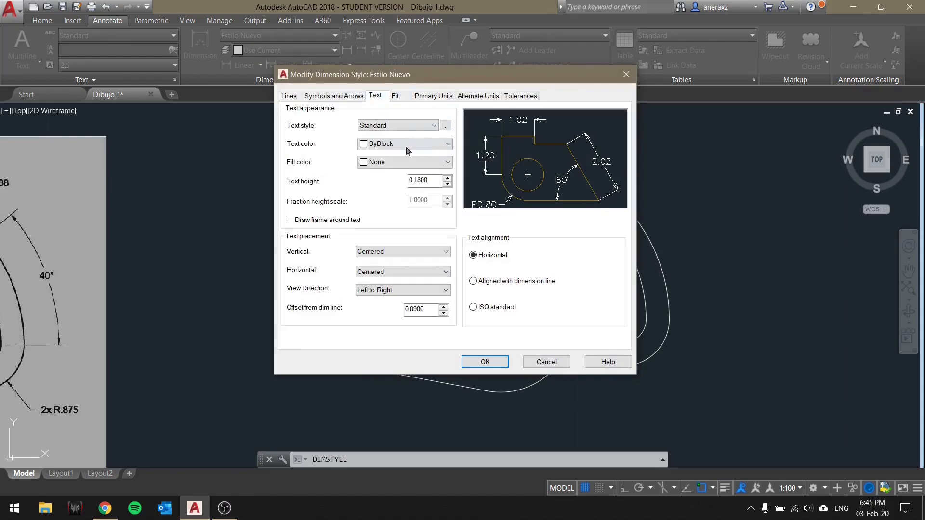
left_click(450, 128)
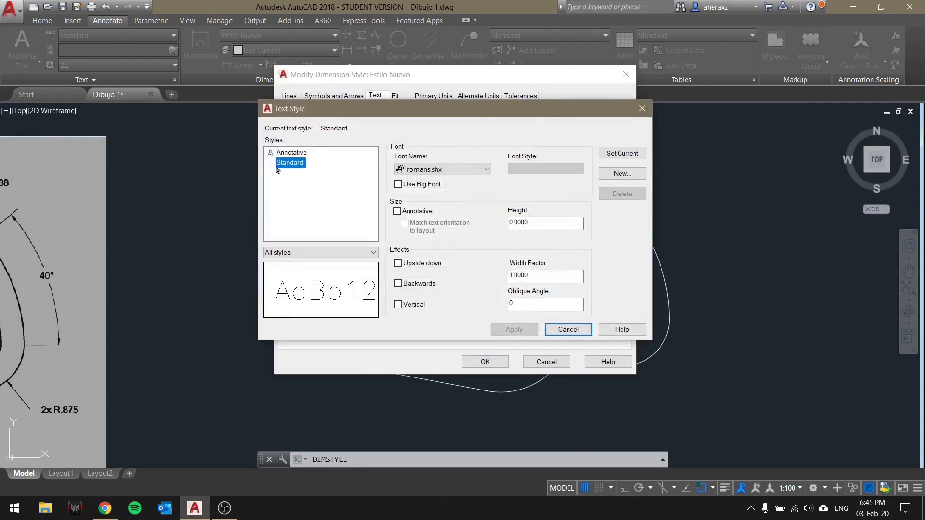
left_click(641, 110)
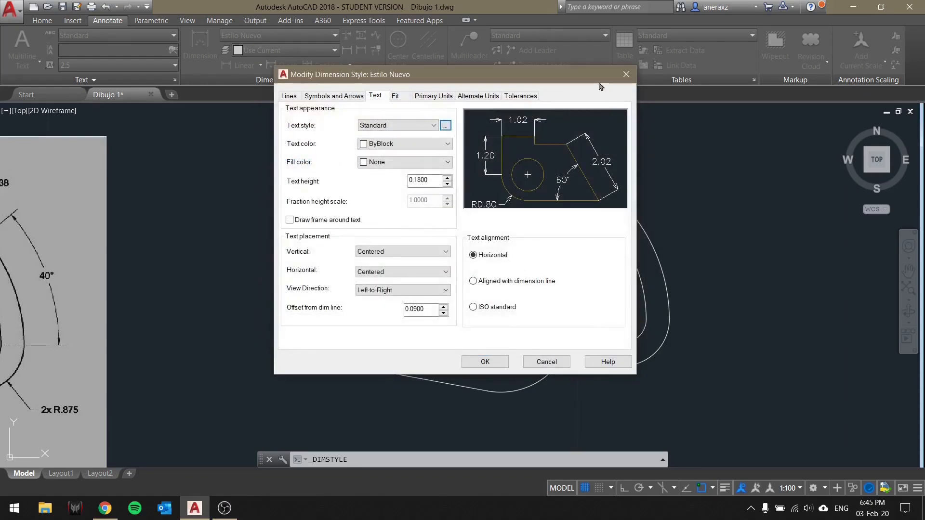
left_click(626, 74)
Check which text style the Standard dimension style uses and compare the text of both dimensions in the drawing.
left_click(331, 220)
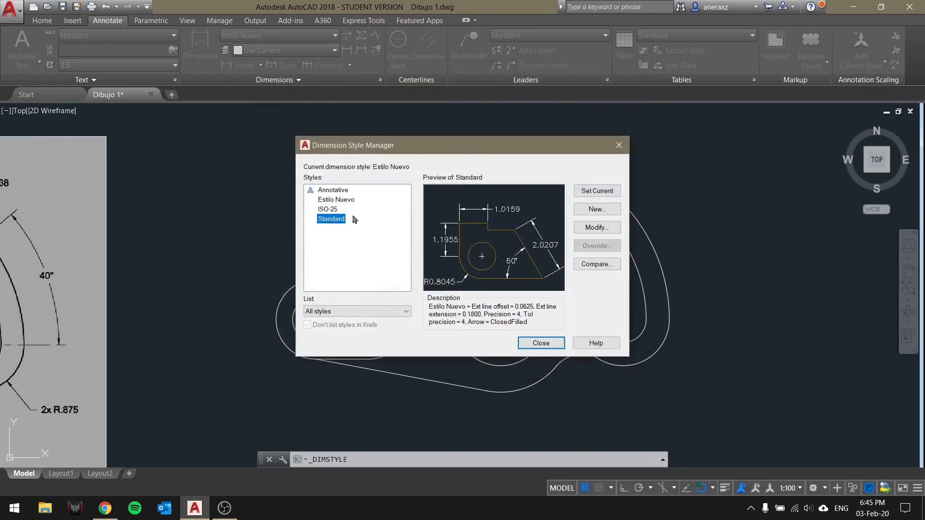
left_click(597, 227)
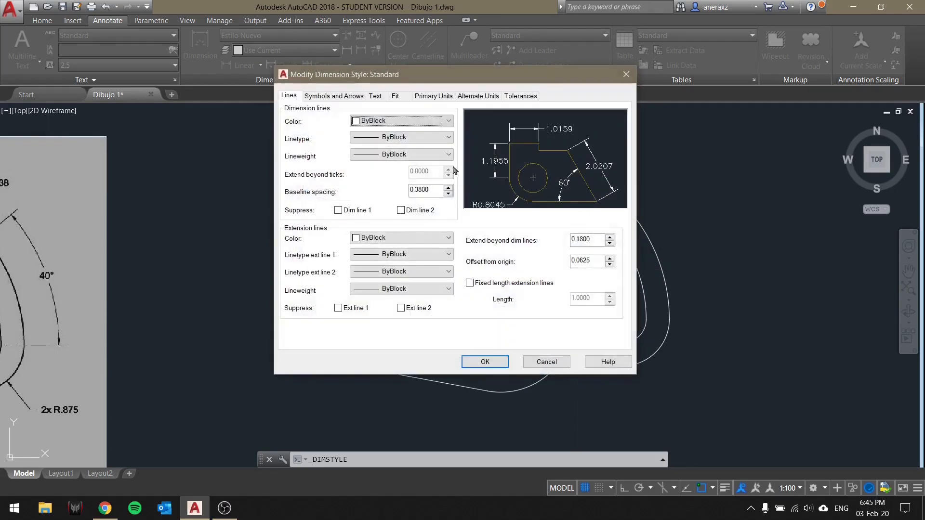
left_click(379, 96)
left_click(410, 126)
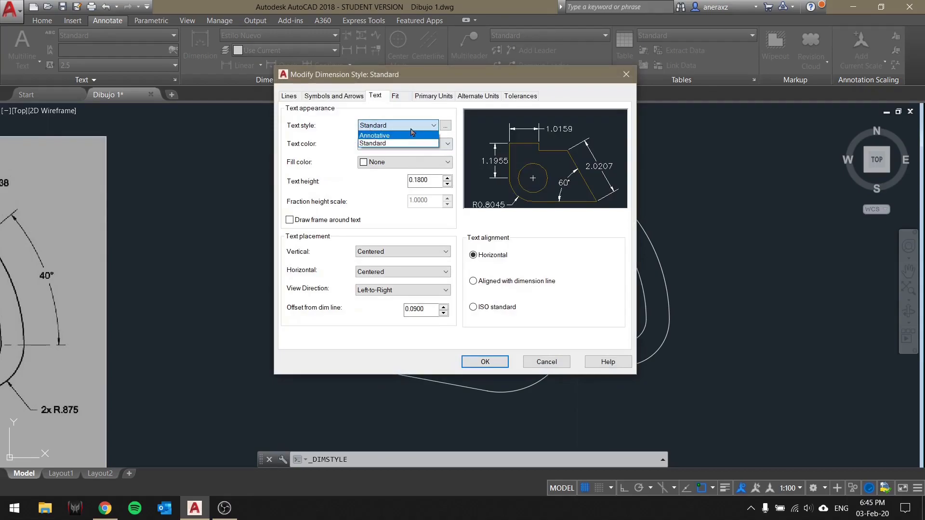
left_click(298, 126)
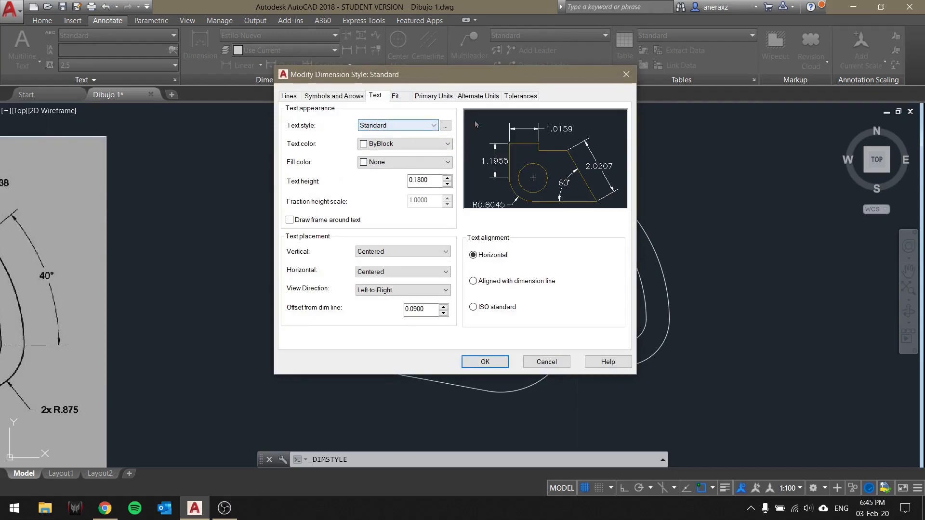
left_click(626, 73)
left_click(620, 146)
scroll(512, 160, "up", 4)
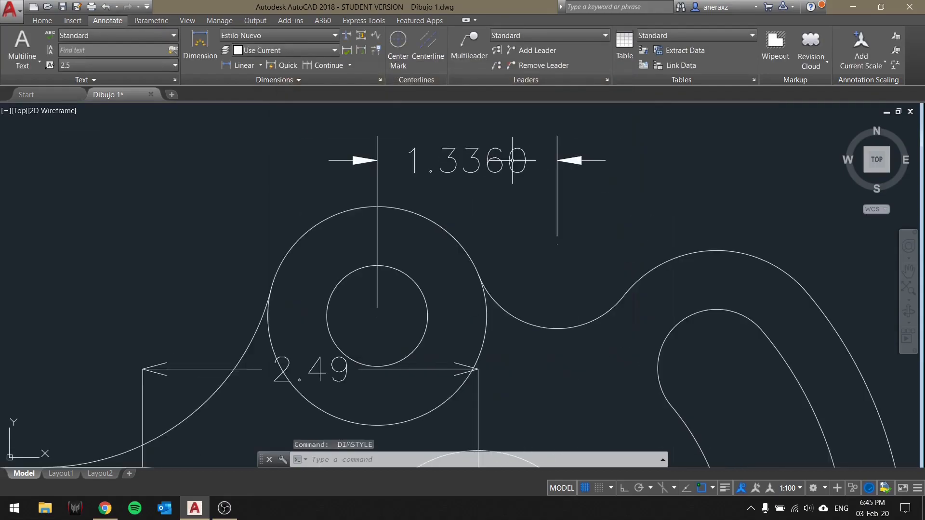
scroll(282, 339, "down", 4)
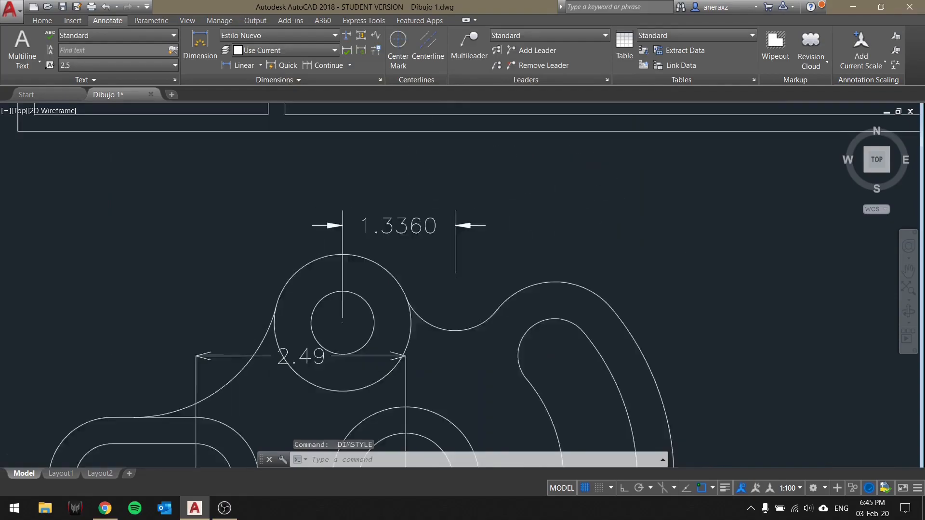
Move the dimension line between the straight slot and the large lower hole down to the top of that hole's outer circle.
left_click(275, 355)
left_click(282, 348)
scroll(444, 264, "up", 2)
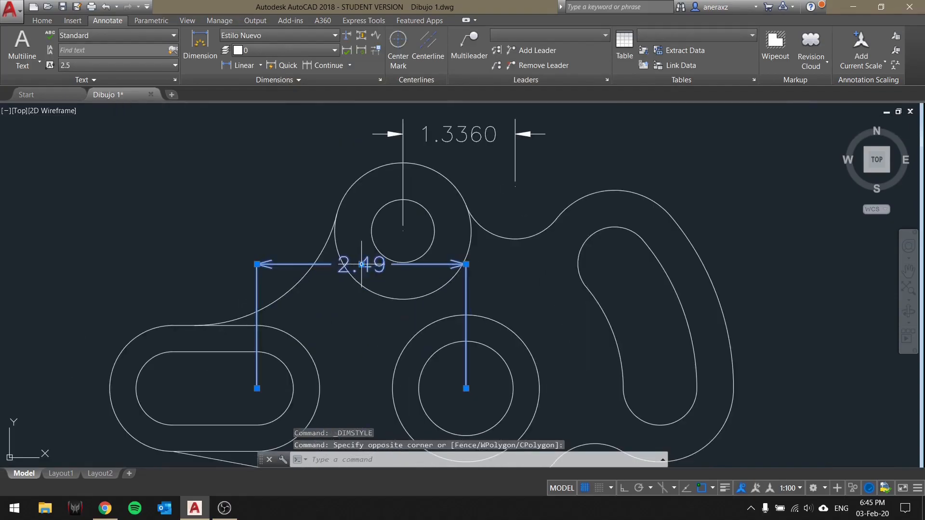
left_click(465, 264)
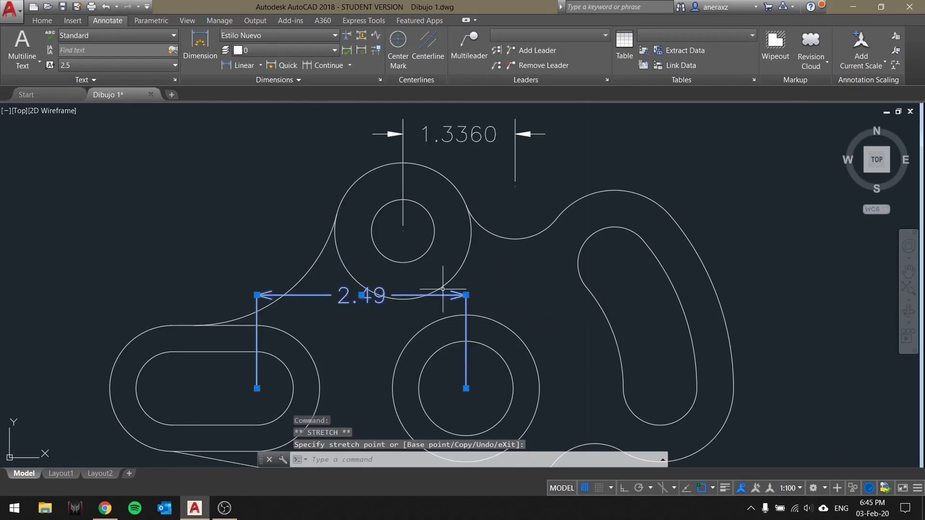
key("Escape")
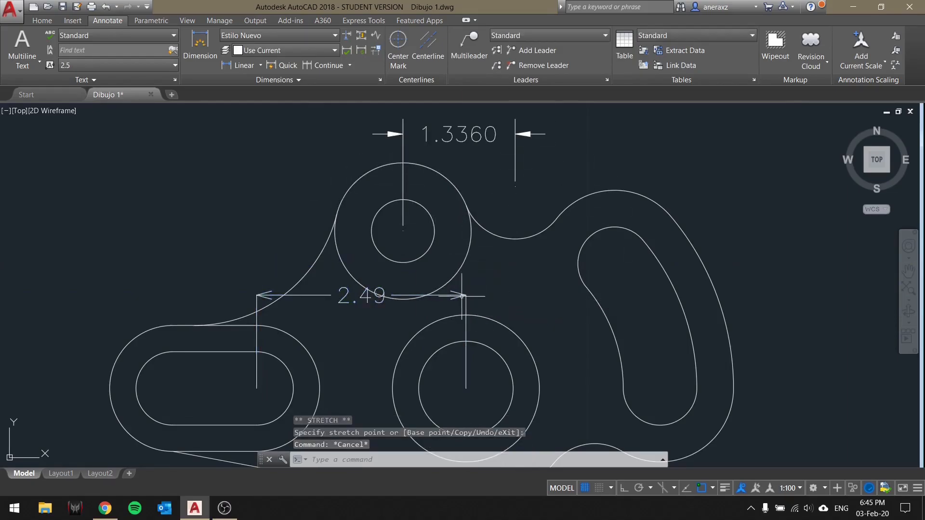
left_click(463, 301)
left_click(469, 292)
left_click(466, 295)
key("Escape")
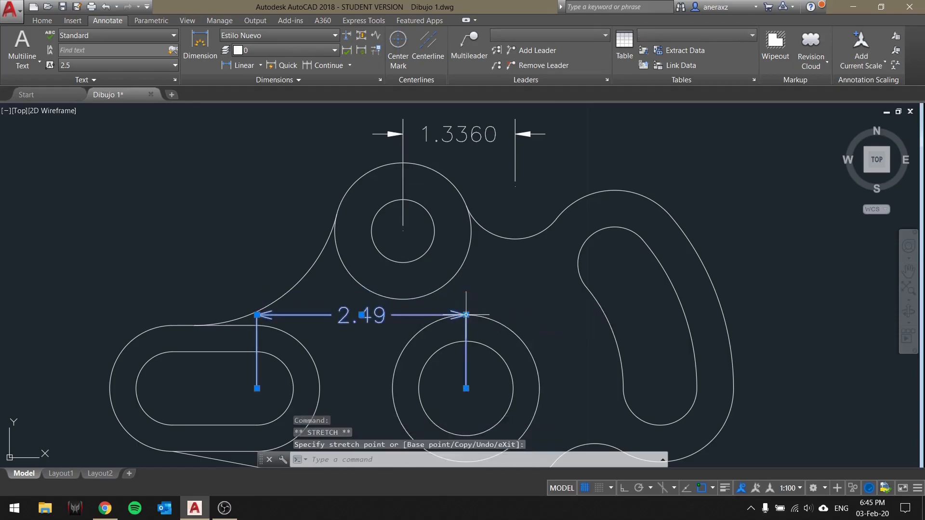
scroll(522, 150, "down", 2)
middle_click_drag(525, 157, 460, 193)
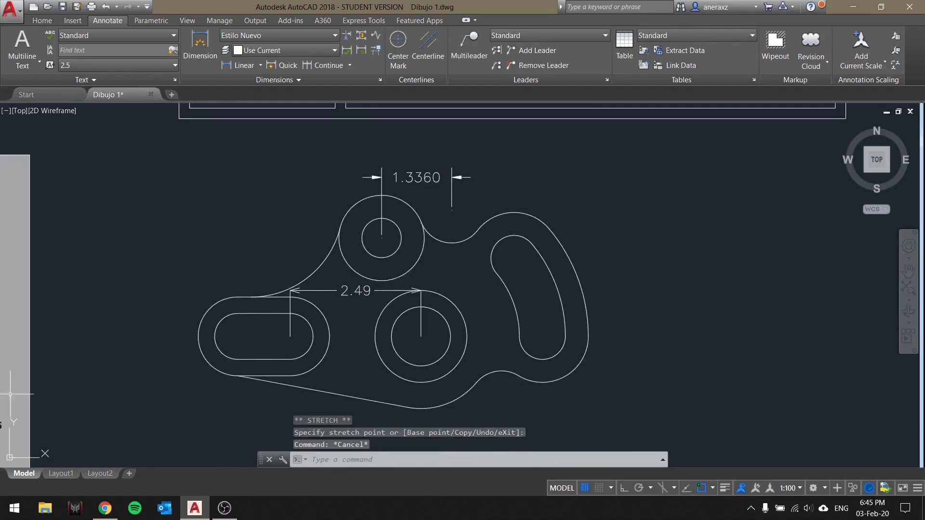
left_click(105, 508)
left_click_drag(426, 182, 418, 216)
left_click(514, 74)
left_click(576, 159)
left_click(418, 216)
left_click(856, 9)
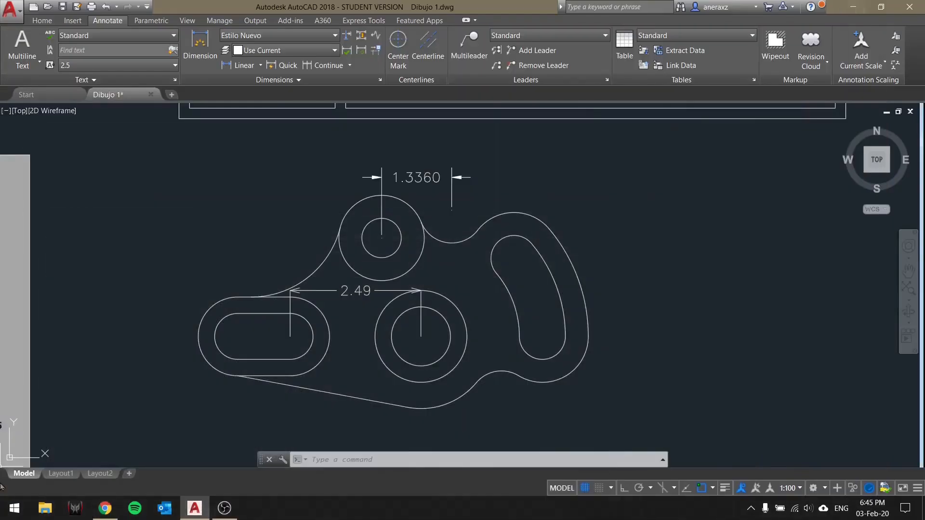
Erase both linear dimensions from the mechanical part: the one across the two lower features and the one above the upper hole.
left_click(357, 307)
left_click(341, 262)
key("Escape")
left_click(348, 316)
left_click(331, 288)
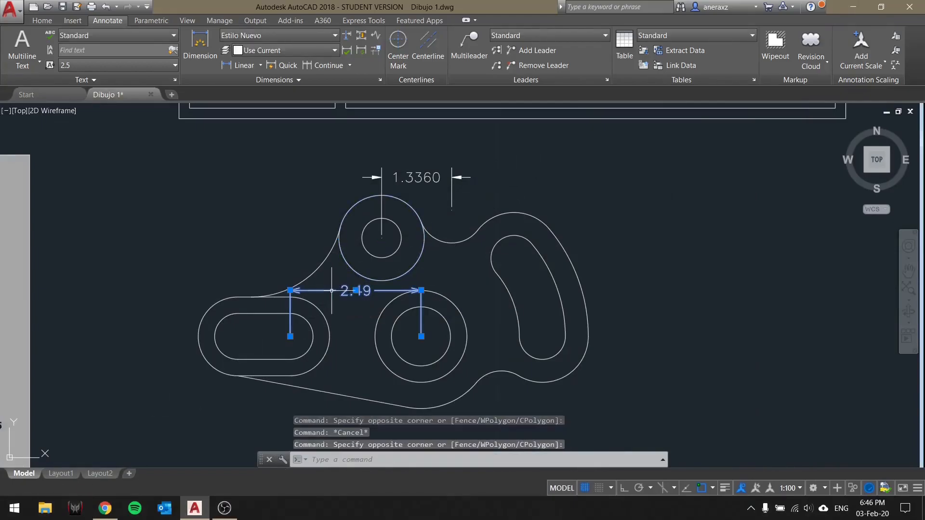
left_click(474, 192)
left_click(438, 169)
type("delete")
key("Return")
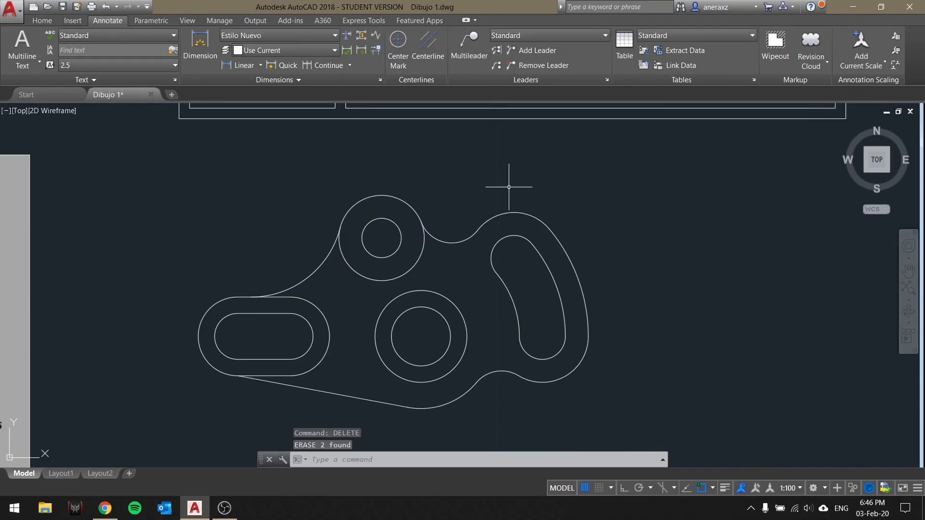
Make Annotative the current dimension style.
scroll(508, 187, "down", 5)
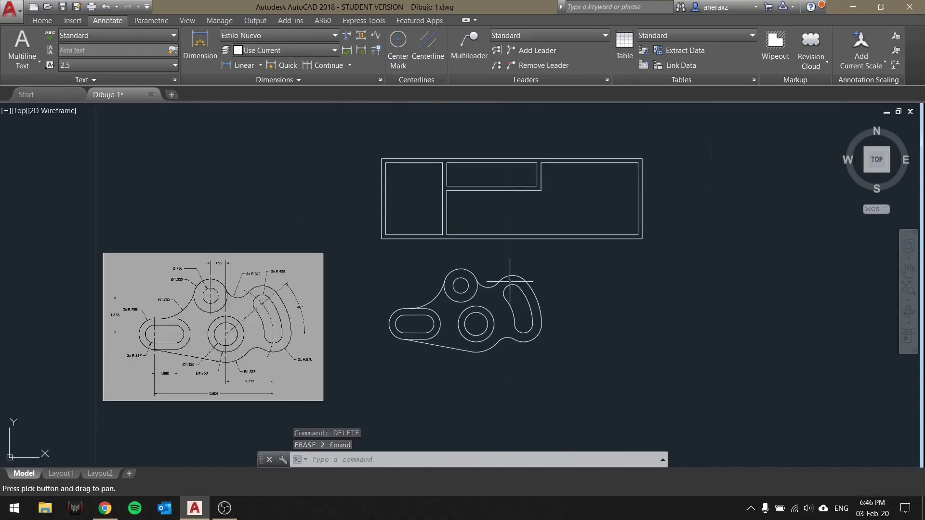
left_click(282, 38)
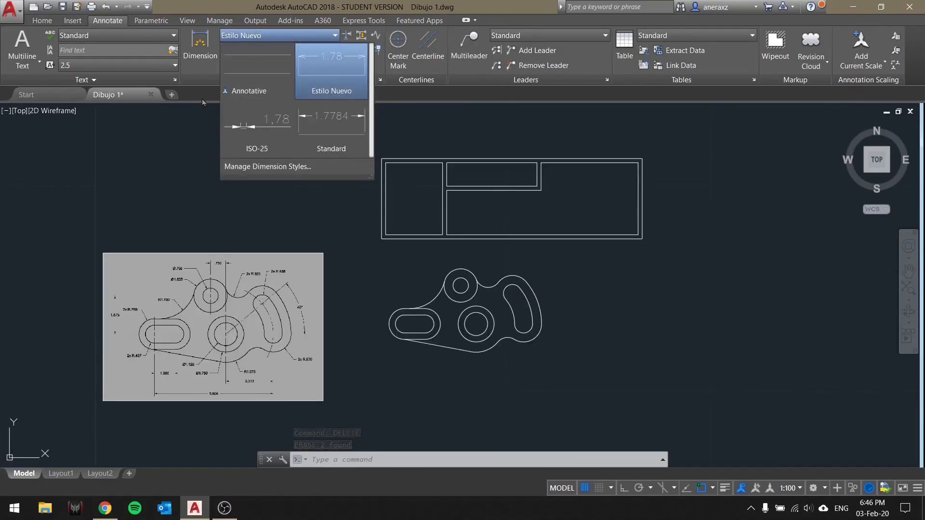
left_click(304, 92)
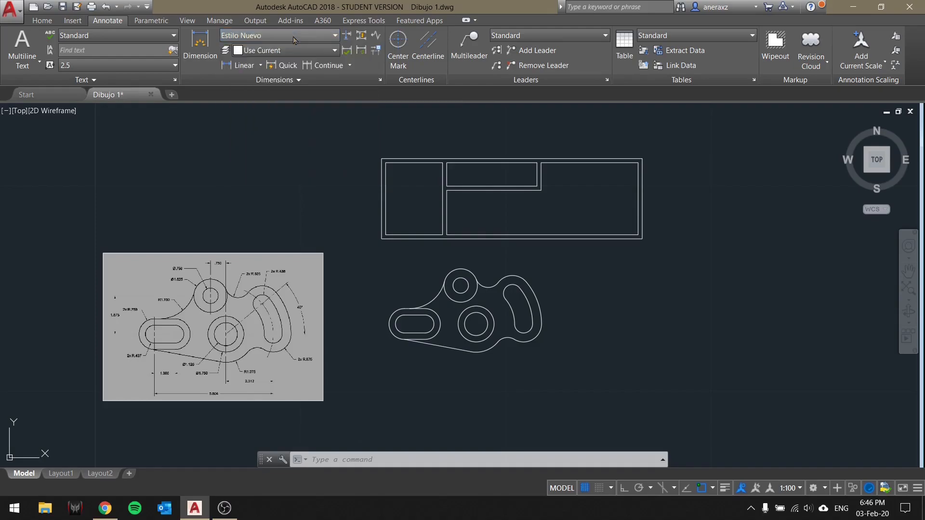
left_click(284, 36)
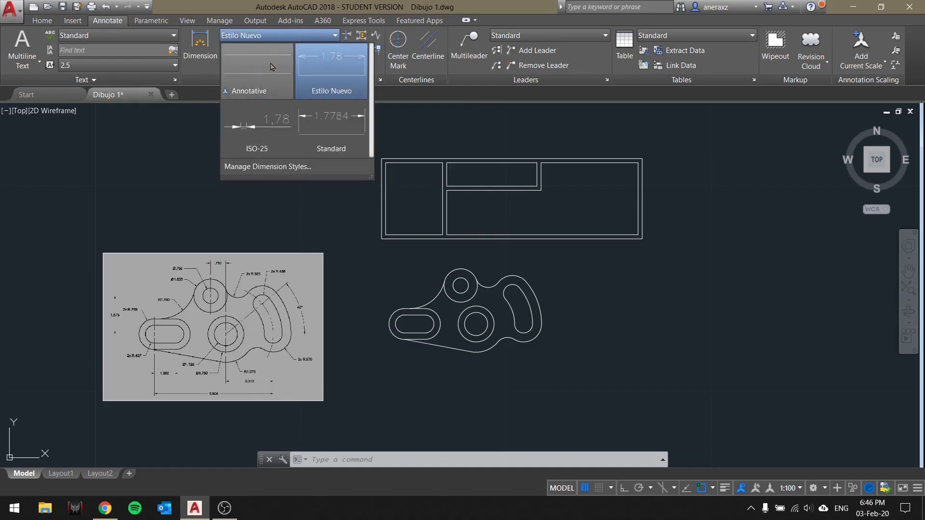
left_click(286, 33)
left_click(284, 35)
left_click(249, 90)
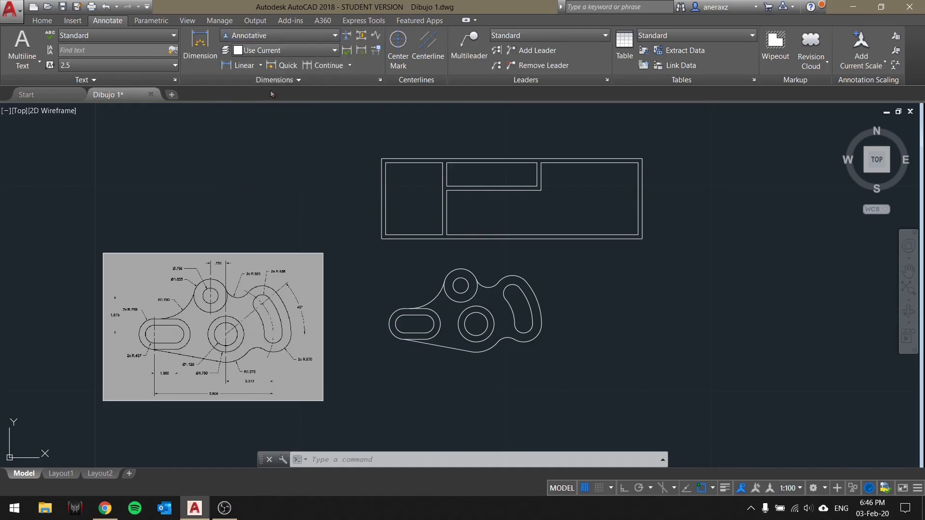
Place a horizontal linear dimension above the part, from the centre of the large lower hole to the lower arc centre of the curved slot.
left_click(238, 65)
scroll(539, 290, "up", 4)
left_click(381, 376)
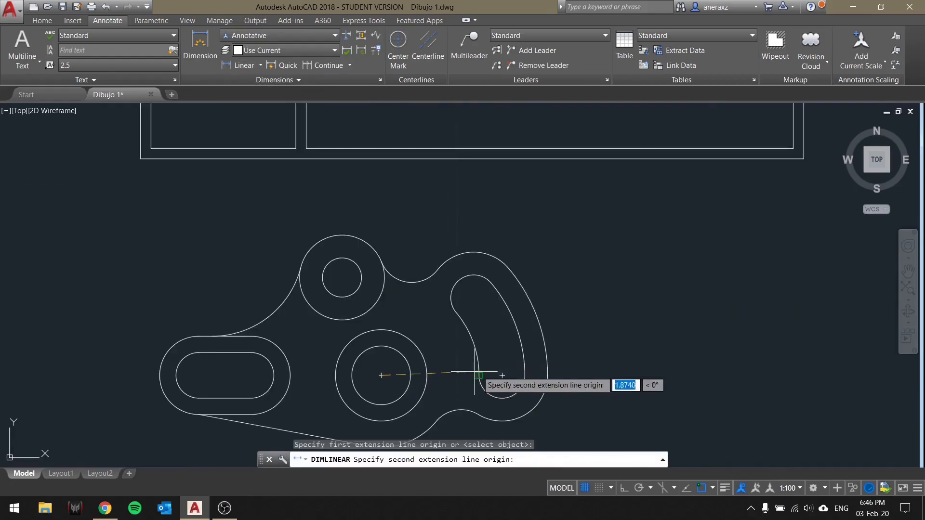
left_click(502, 375)
left_click(537, 231)
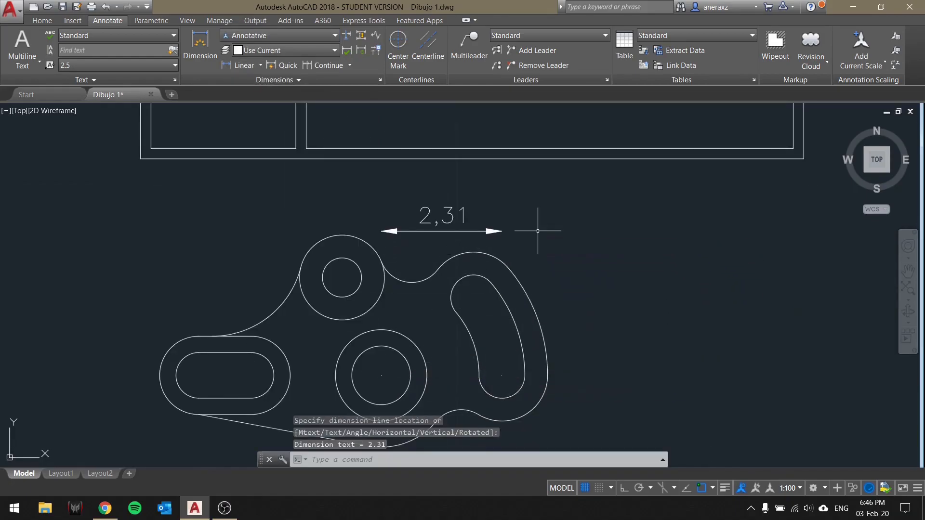
Look at the modification settings of the Annotative dimension style used by the dimension above the part.
left_click(417, 202)
key("Escape")
key("Escape")
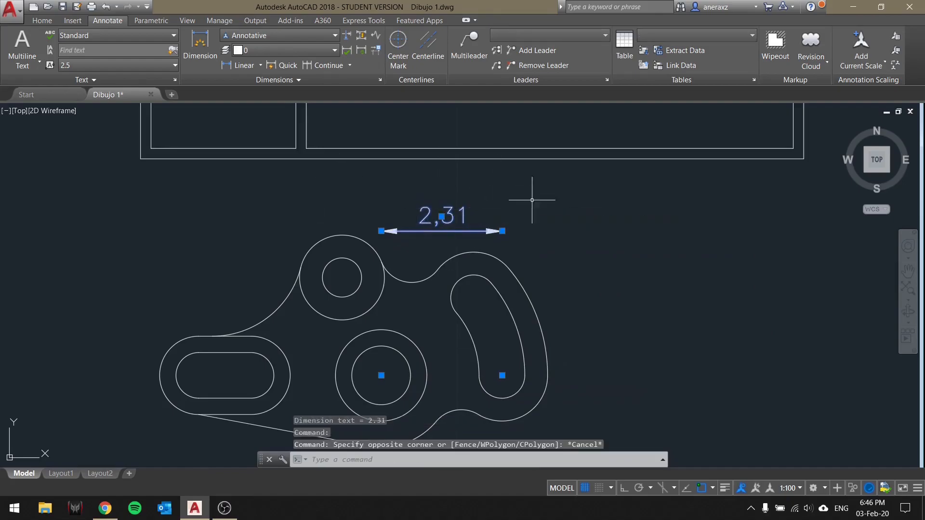
left_click(428, 239)
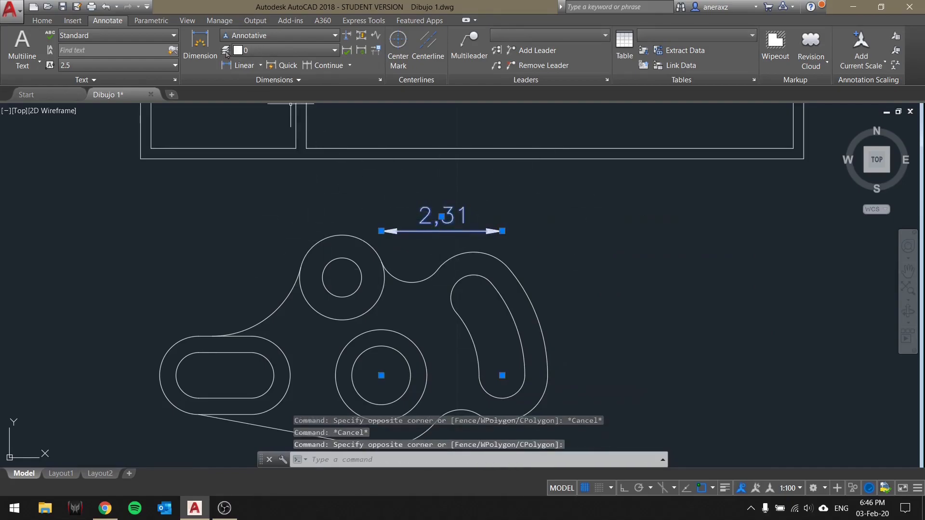
left_click(289, 39)
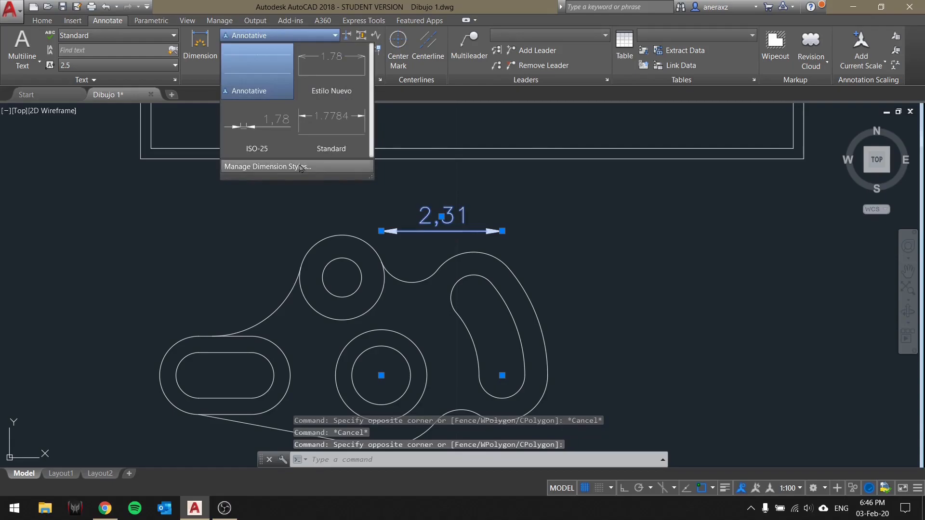
left_click(284, 166)
left_click(593, 229)
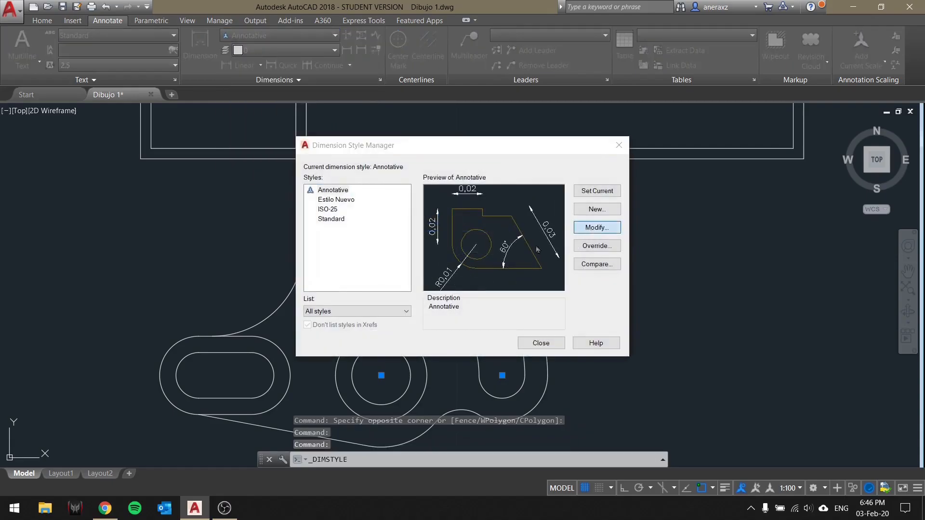
left_click_drag(478, 83, 429, 87)
left_click(576, 79)
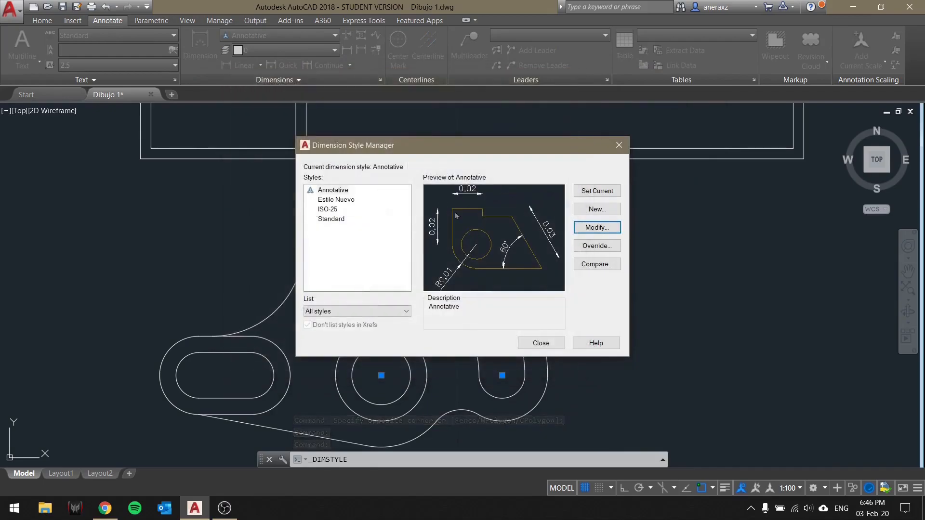
Preview the Estilo Nuevo style, and examine the text, symbol and arrow settings of the Annotative style.
left_click(336, 200)
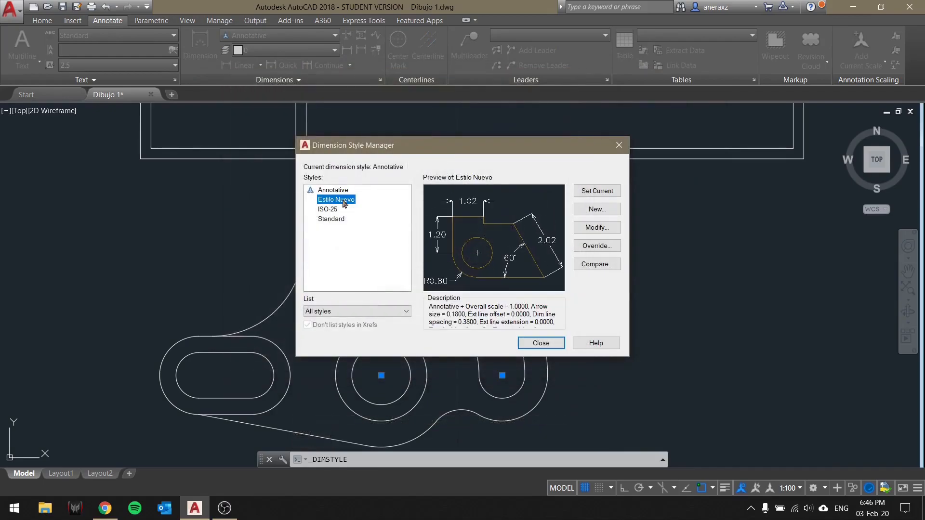
left_click(337, 190)
left_click(593, 228)
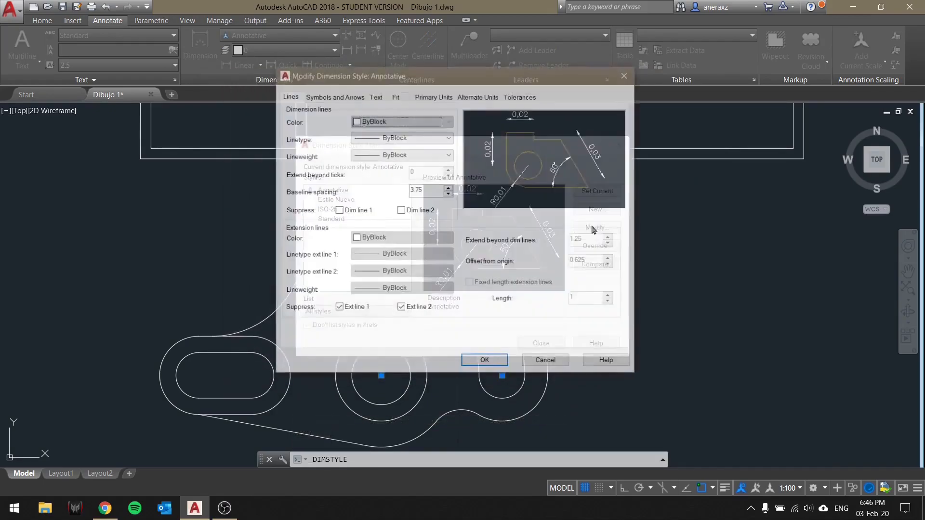
left_click(375, 96)
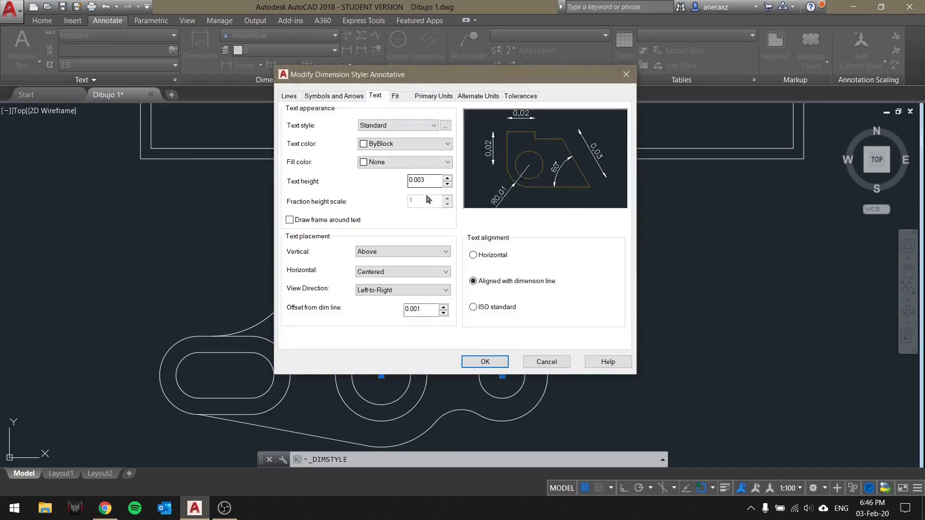
left_click(334, 97)
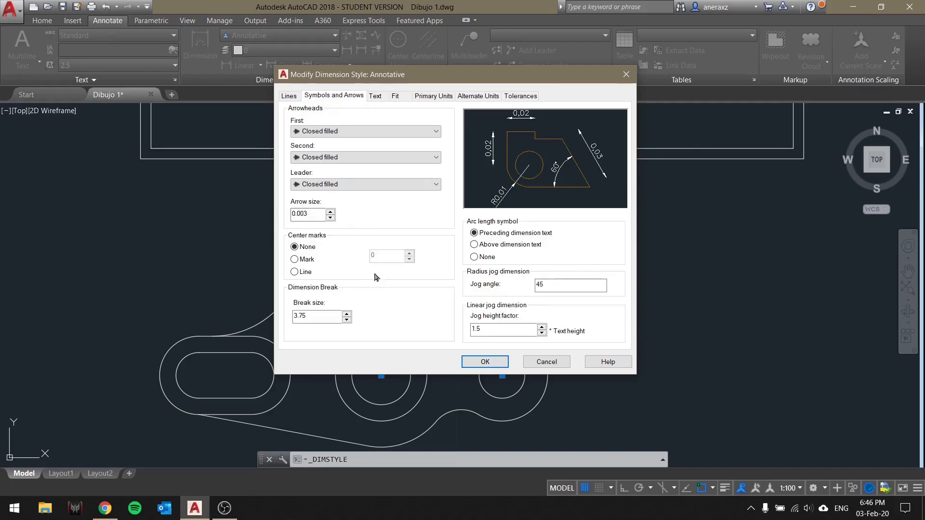
left_click_drag(460, 82, 461, 108)
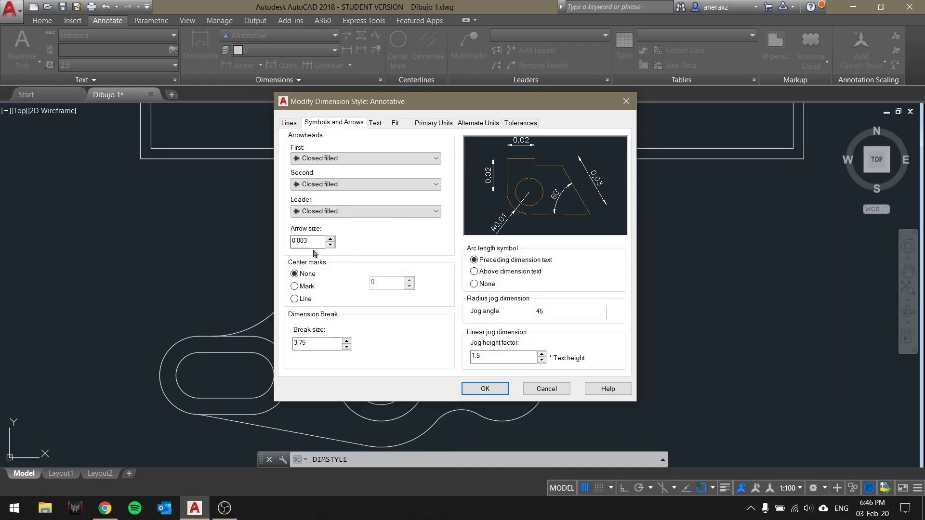
Examine the text height and the offset from the dimension line in the Annotative style, and close the style manager.
left_click(375, 125)
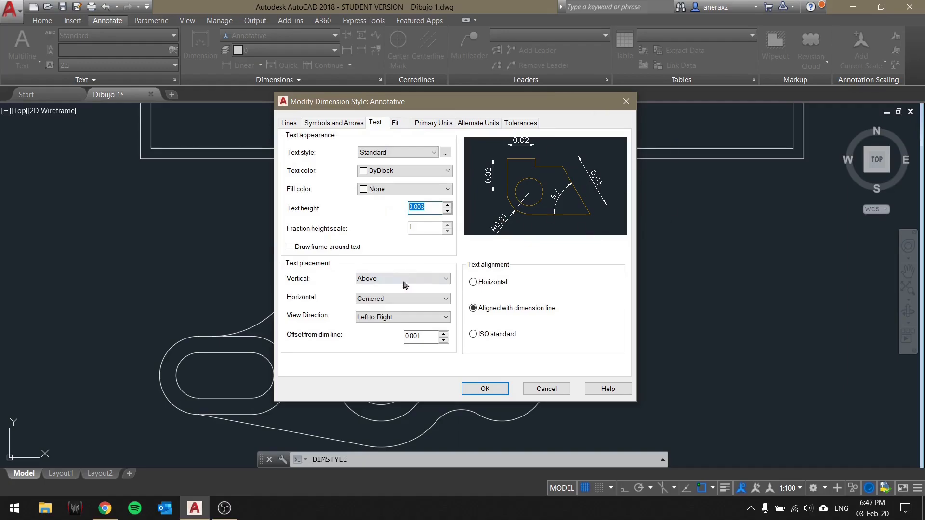
double_click(415, 336)
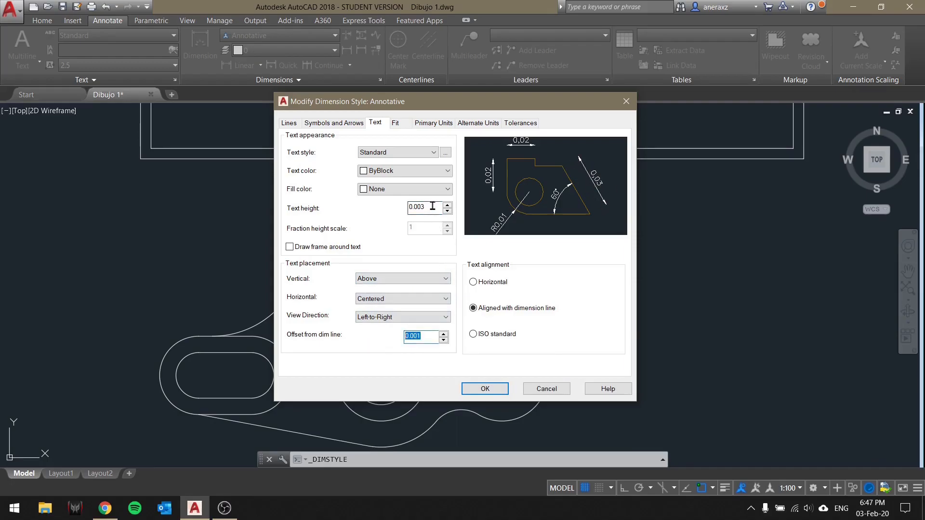
left_click_drag(433, 206, 411, 207)
left_click(423, 339)
left_click_drag(572, 103, 576, 162)
left_click(630, 160)
left_click(619, 145)
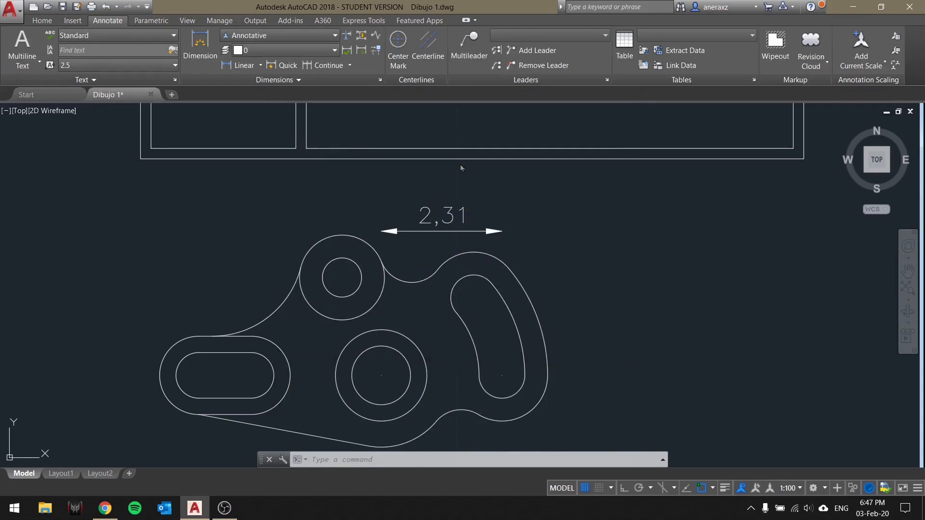
Inspect the dimension and extension line settings of the Annotative style, and close the style manager.
scroll(489, 232, "up", 2)
scroll(470, 234, "down", 2)
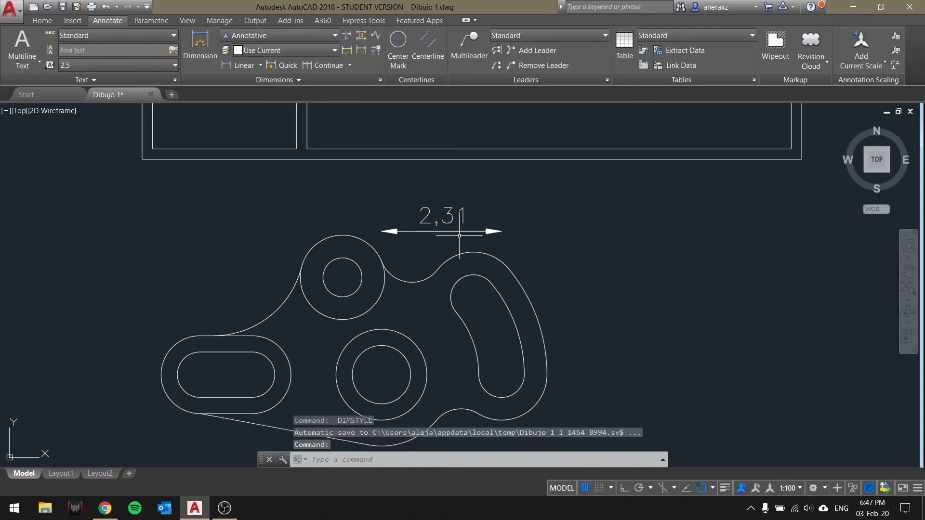
left_click(294, 35)
left_click(267, 166)
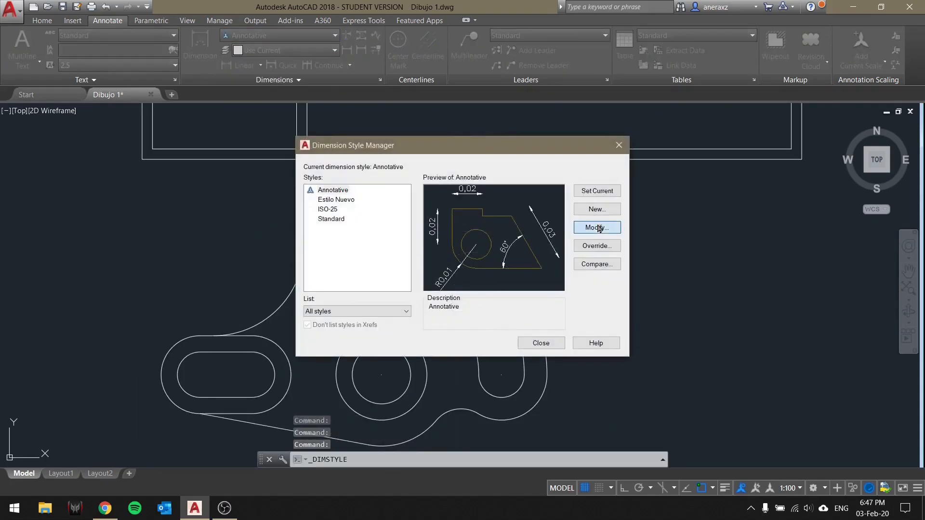
left_click(585, 227)
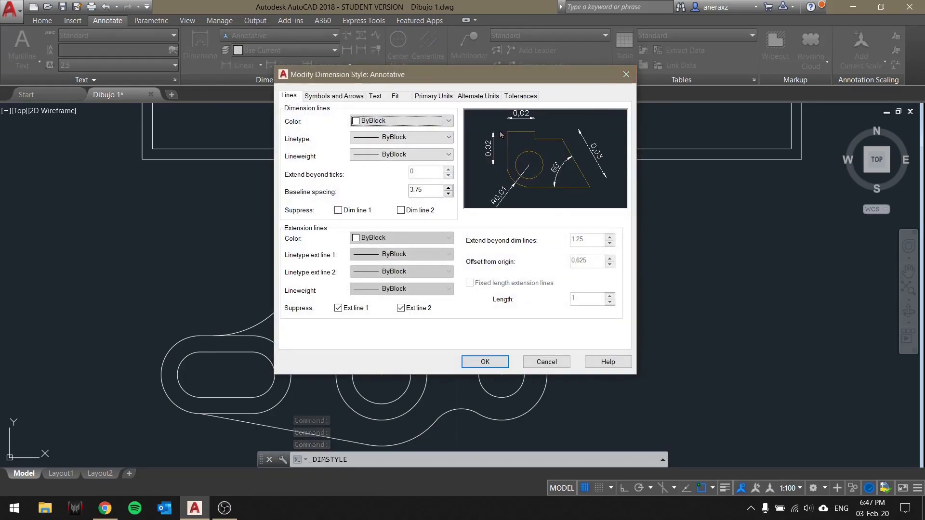
left_click(626, 74)
left_click(618, 148)
Check the annotation scale list with the dimension above the part selected, and erase that dimension.
left_click(505, 212)
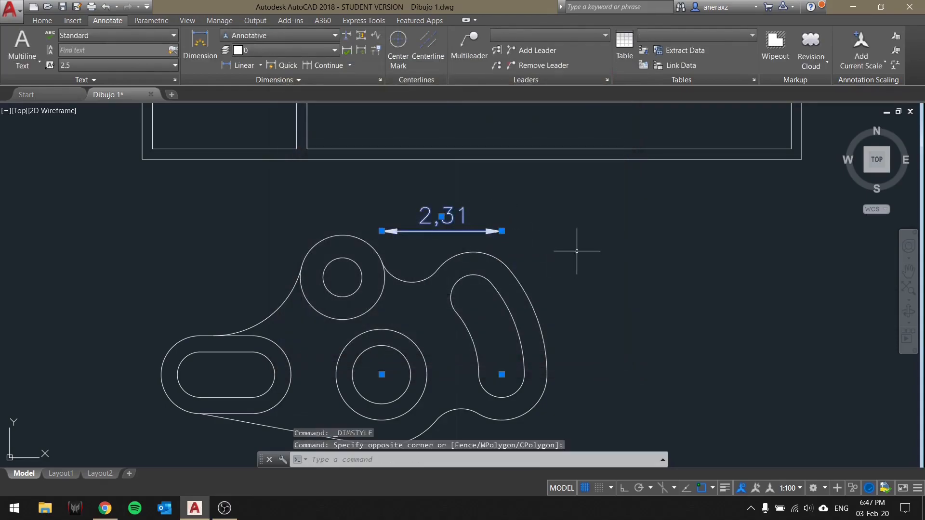
left_click(787, 495)
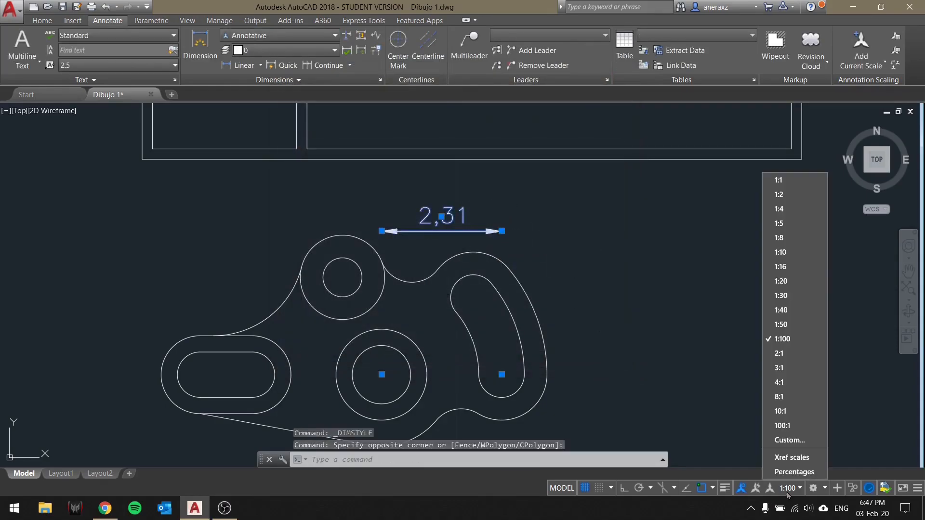
left_click(462, 318)
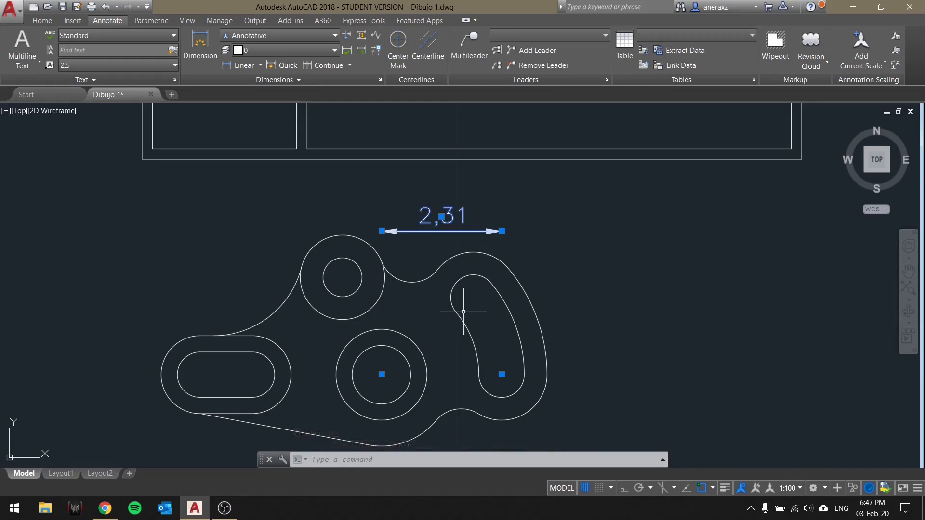
key("Delete")
key("Escape")
Set the annotation scale to 1:50 with the floor plan in view.
scroll(499, 312, "down", 2)
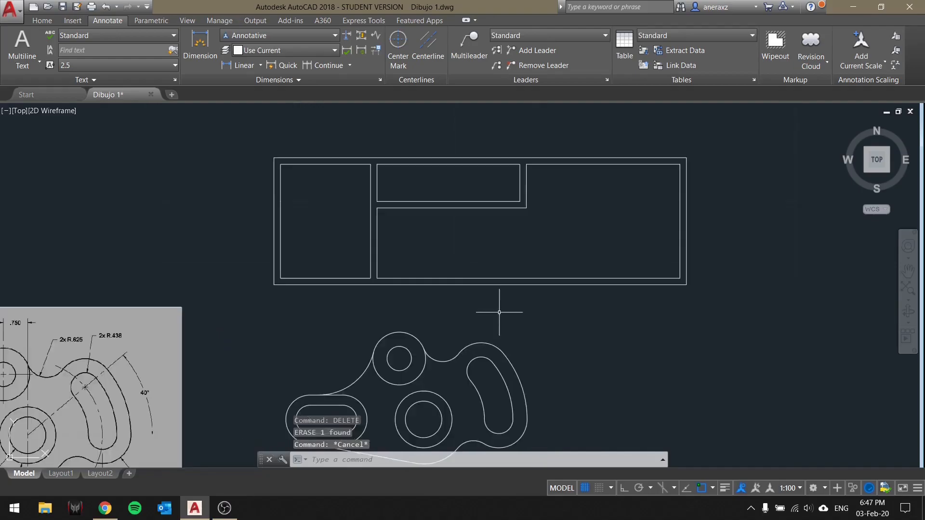
middle_click_drag(499, 312, 509, 357)
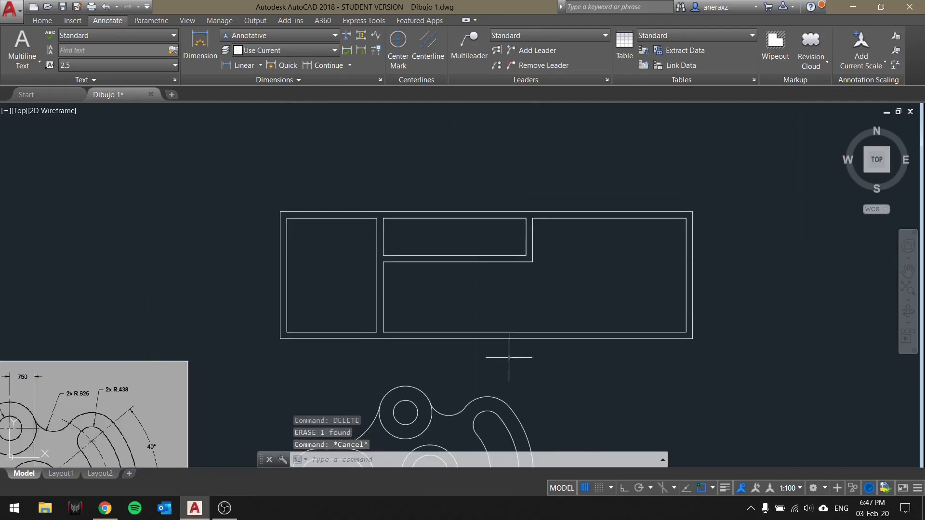
left_click(796, 488)
left_click(795, 489)
left_click(795, 489)
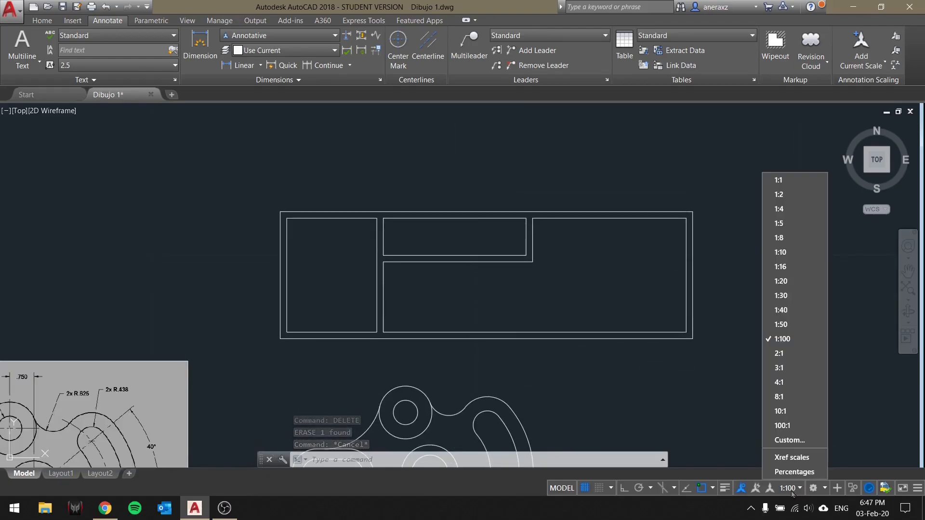
left_click(722, 485)
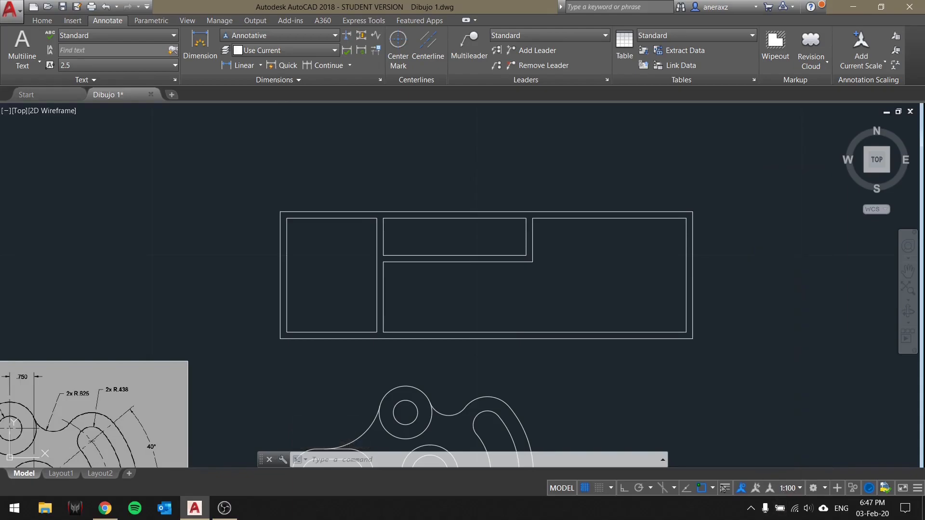
left_click(794, 489)
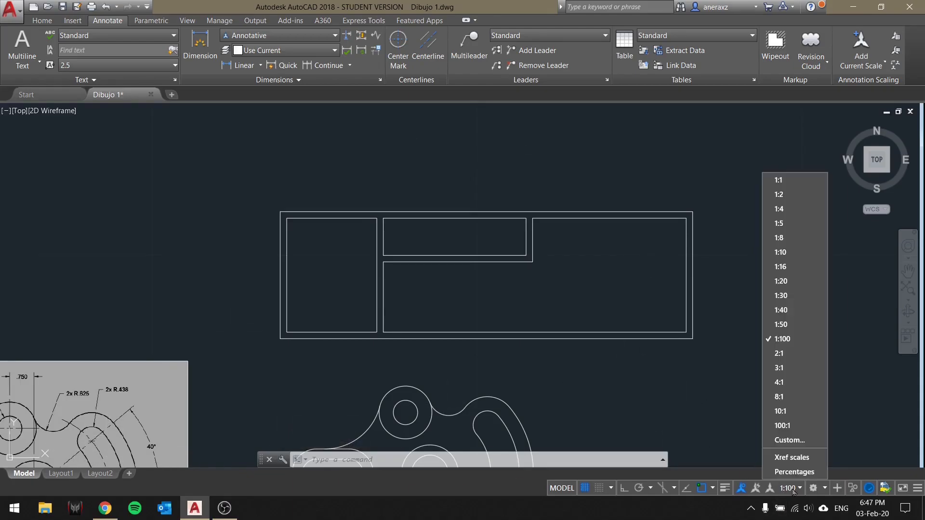
left_click(792, 330)
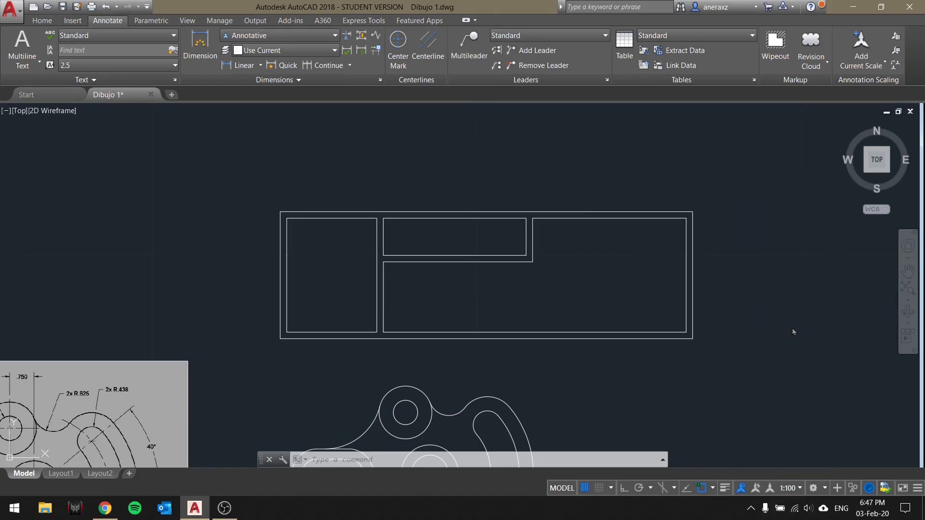
left_click(790, 488)
left_click(790, 488)
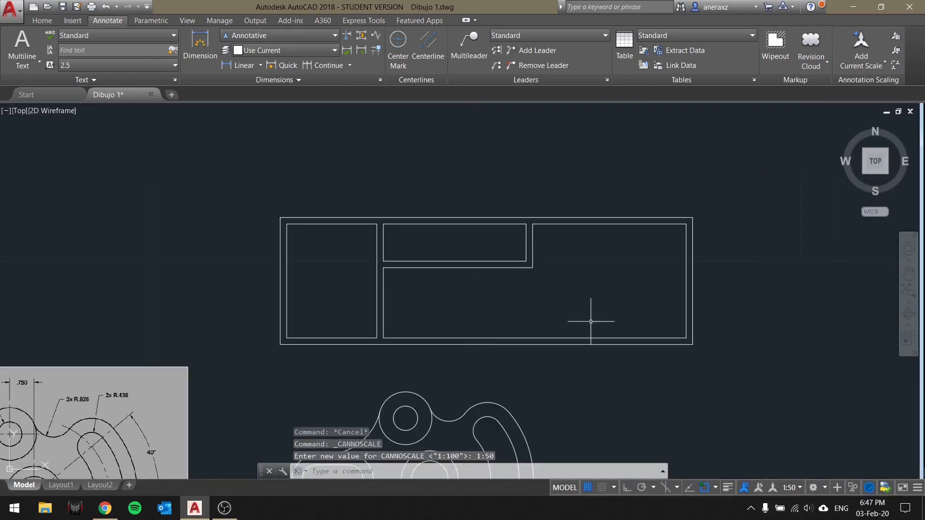
Check the available dimension styles and the annotation scale list.
left_click_drag(531, 8, 531, 2)
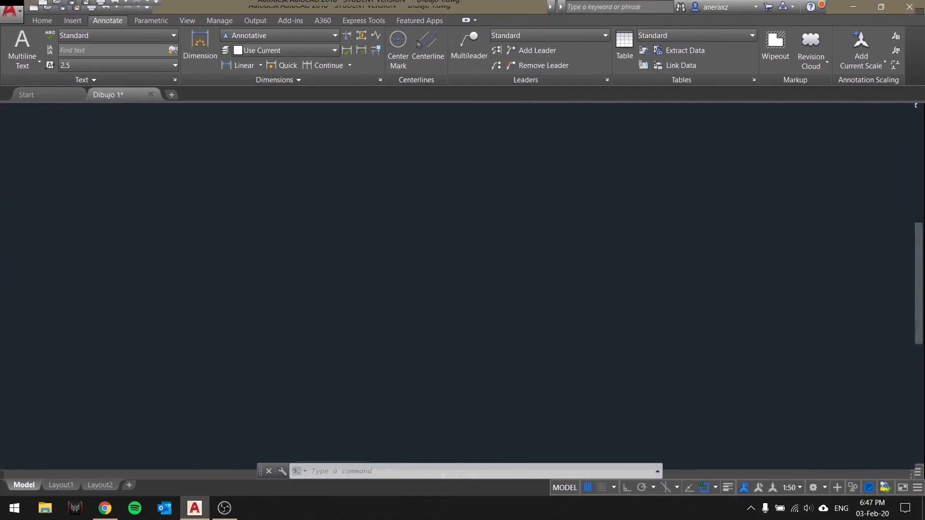
left_click(284, 36)
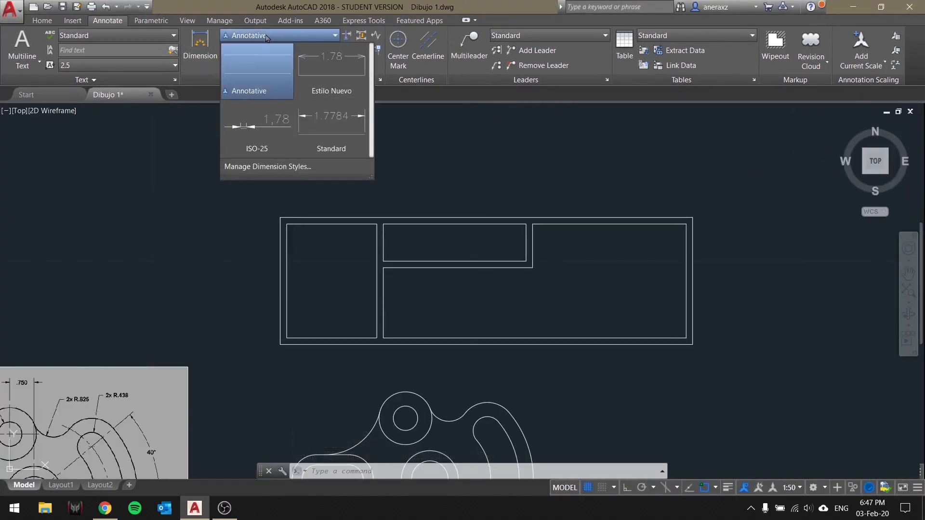
left_click(313, 23)
left_click(793, 488)
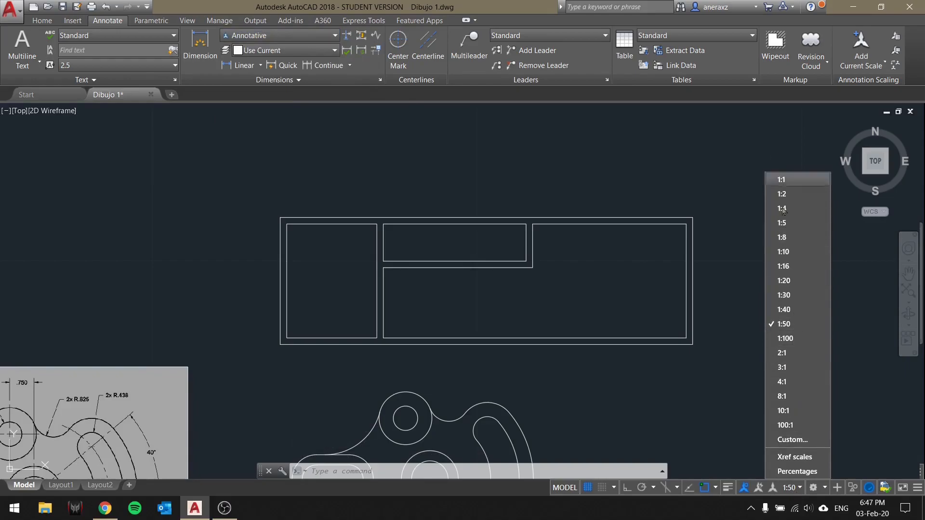
left_click(635, 351)
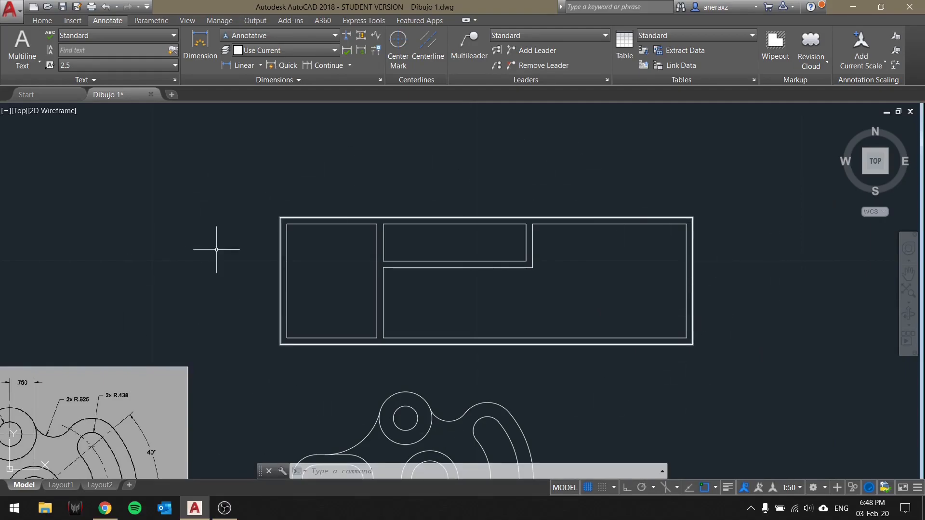
key("Escape")
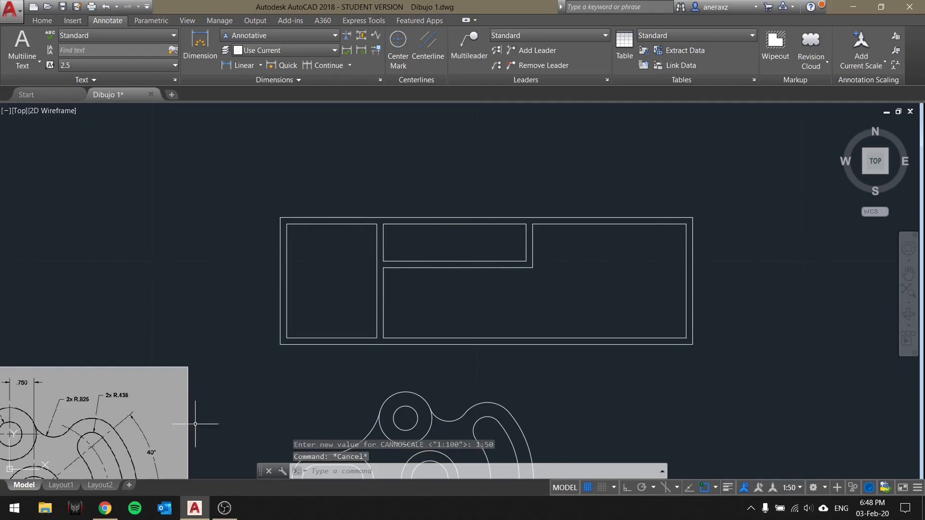
left_click(786, 488)
left_click(780, 487)
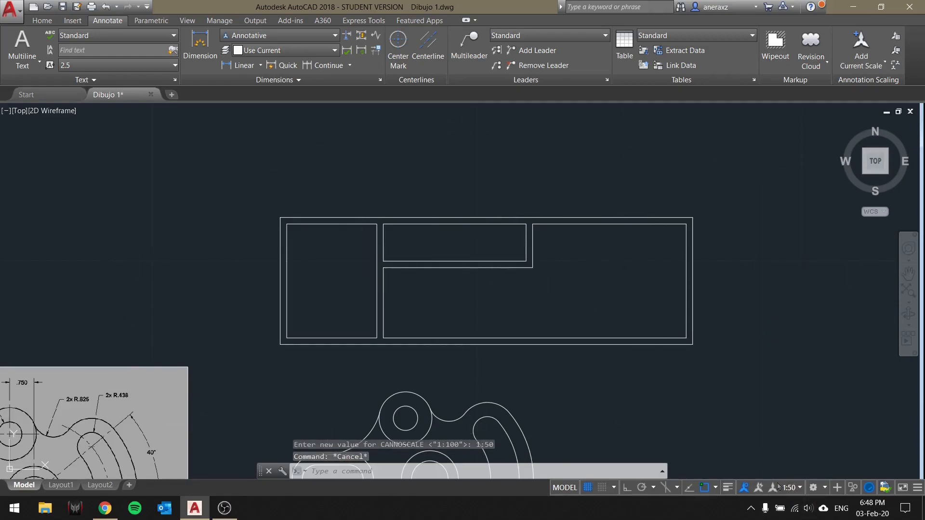
Add an Annotative linear dimension above the floor plan across the inner width of the upper middle room.
left_click(240, 69)
left_click(383, 224)
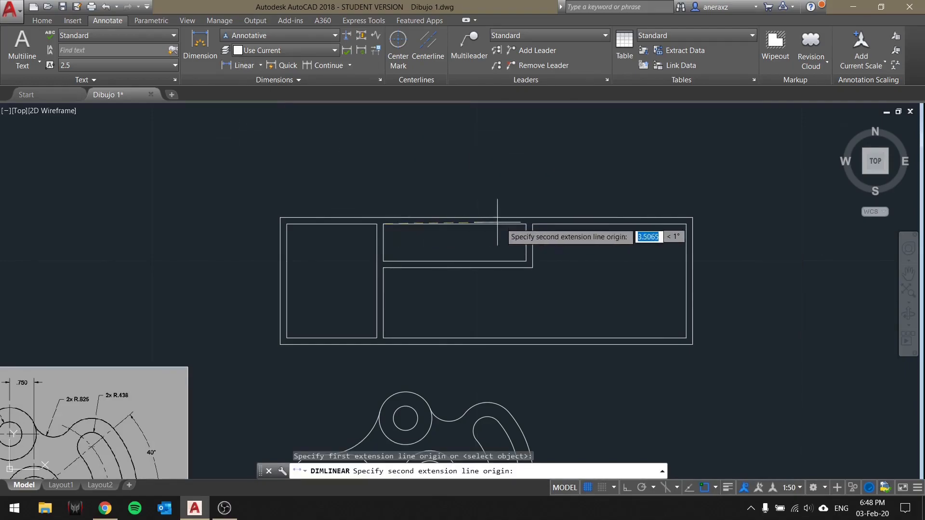
left_click(526, 224)
left_click(491, 191)
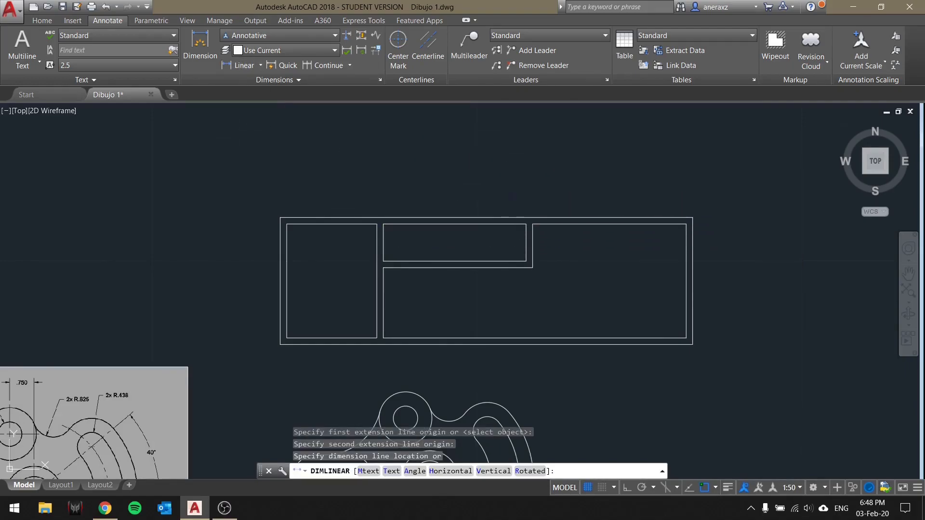
key("Escape")
scroll(490, 186, "up", 2)
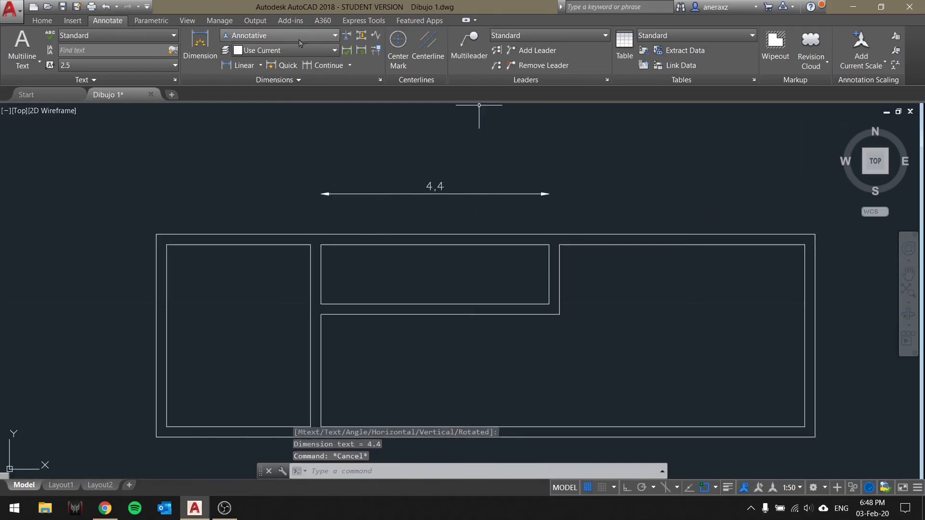
Inspect the text height and arrow size of the Annotative style, and close the style manager without changes.
left_click(270, 40)
left_click(269, 169)
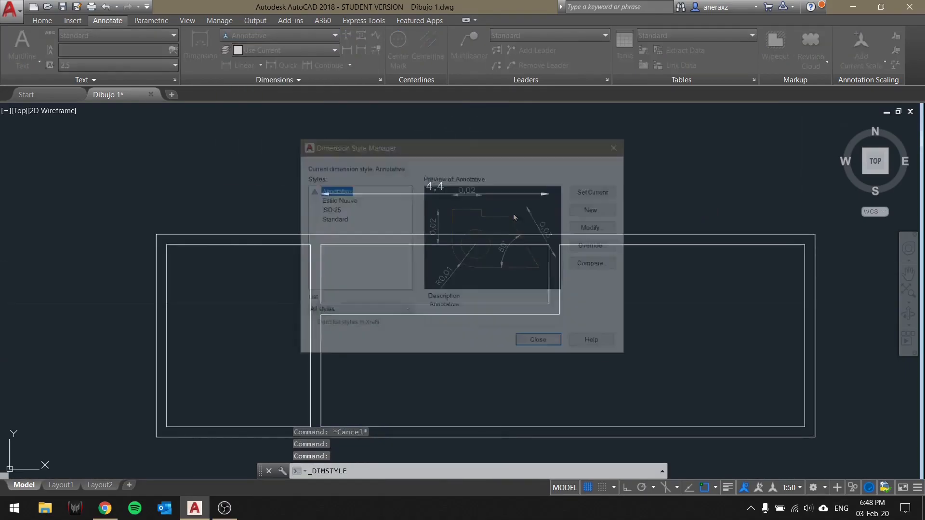
left_click(596, 228)
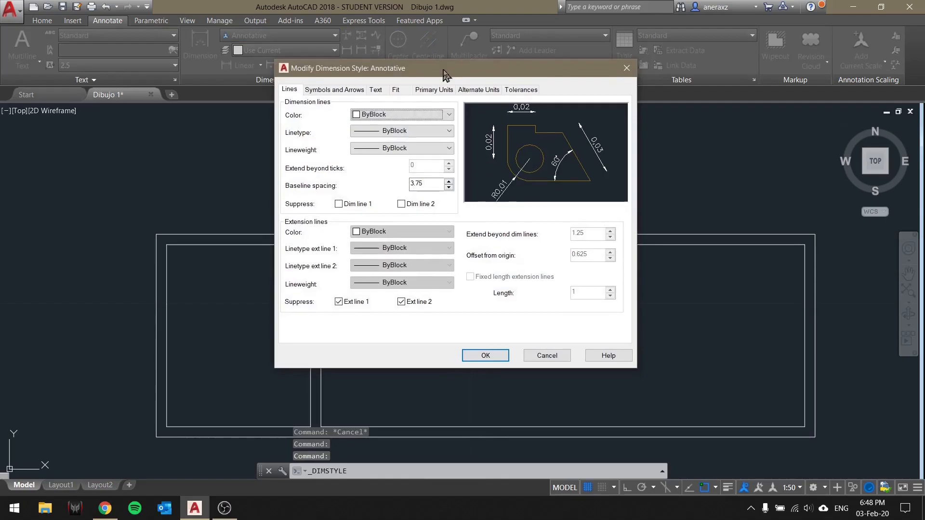
left_click(379, 93)
left_click_drag(428, 173, 406, 173)
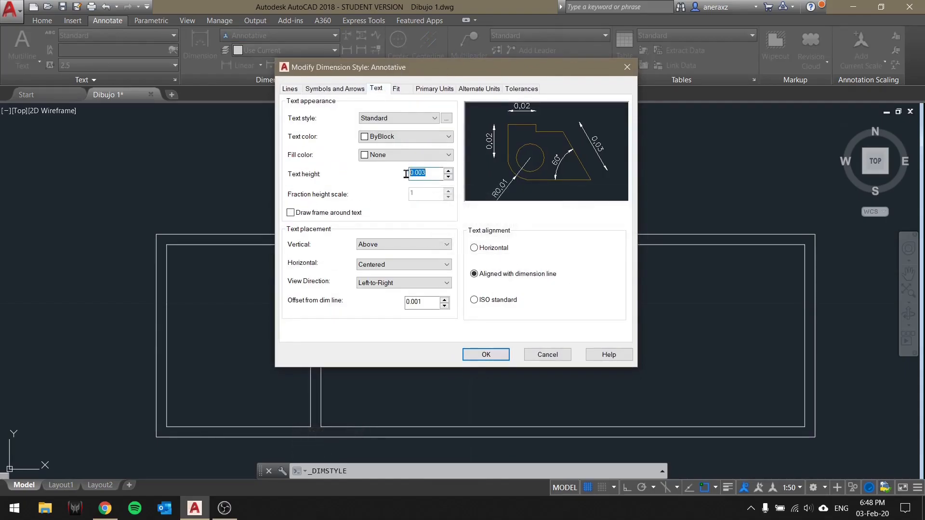
left_click(434, 174)
left_click(349, 88)
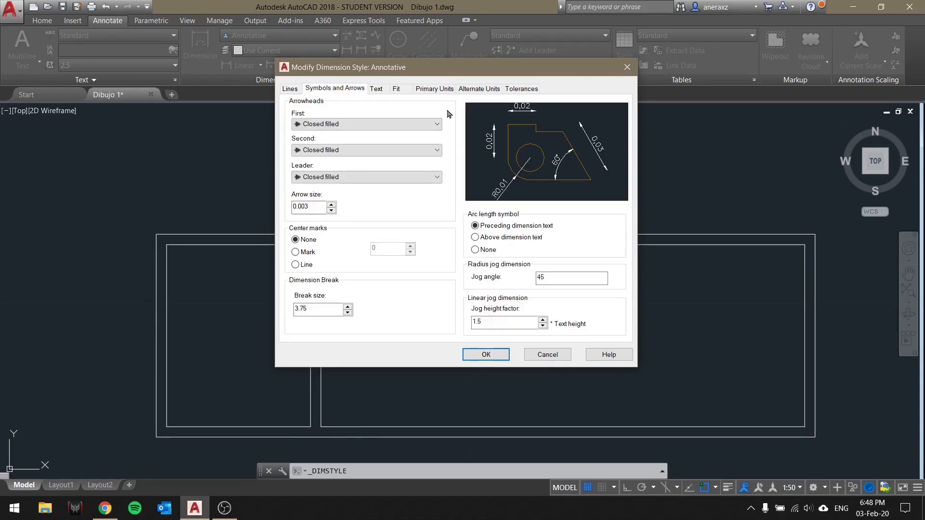
left_click_drag(464, 72, 455, 124)
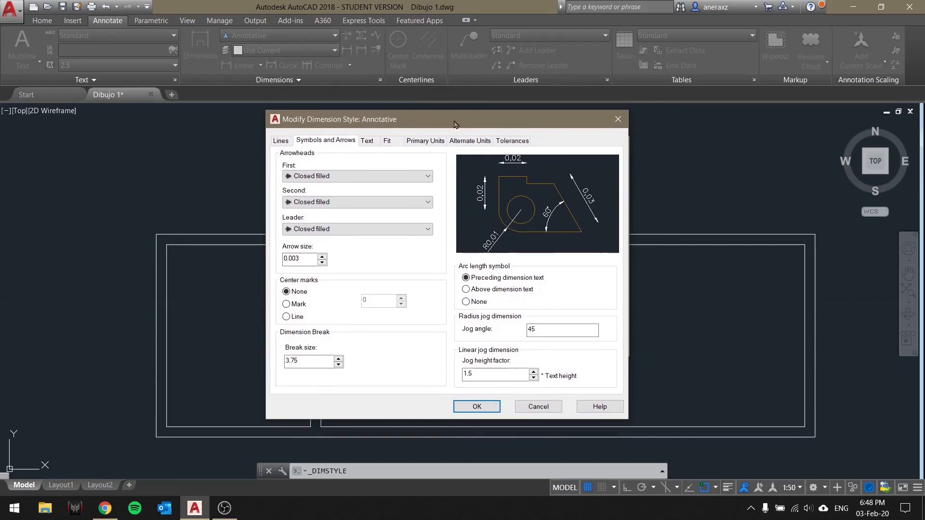
left_click(627, 124)
left_click(617, 145)
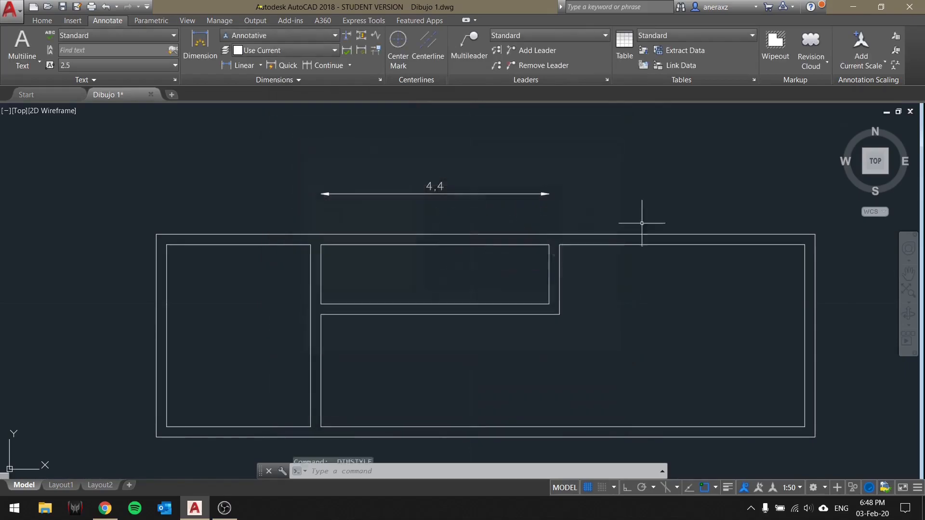
Check the annotation scale, compare the Annotative style's text settings with the dimension above the plan, and close the style manager.
left_click(788, 488)
left_click(787, 489)
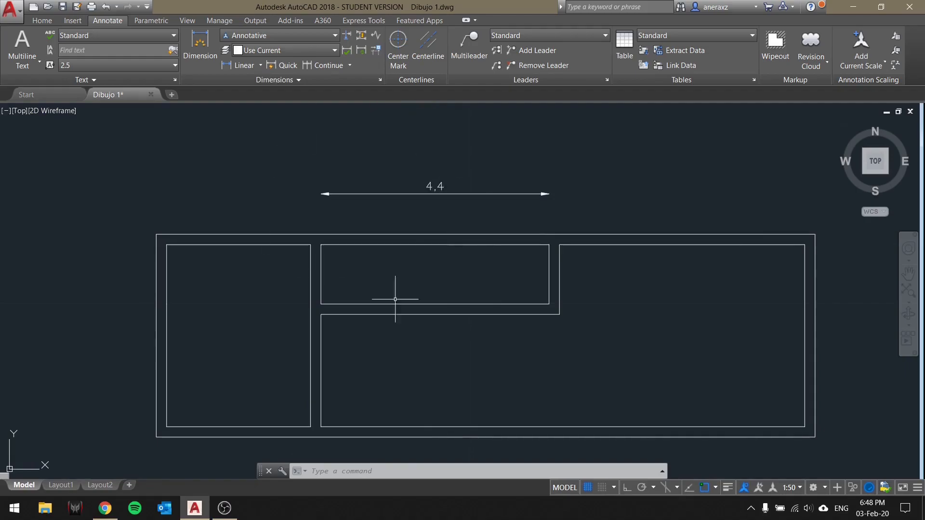
left_click(283, 36)
left_click(308, 168)
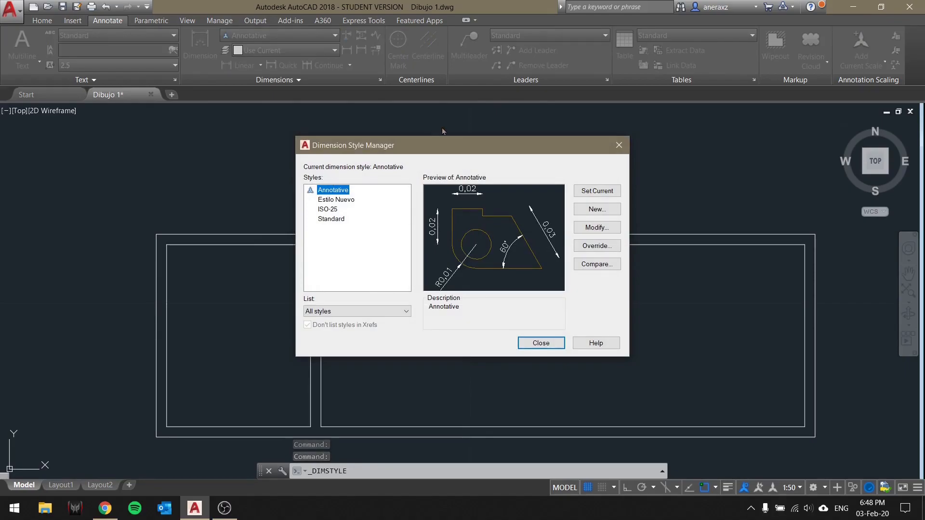
left_click_drag(453, 145, 352, 143)
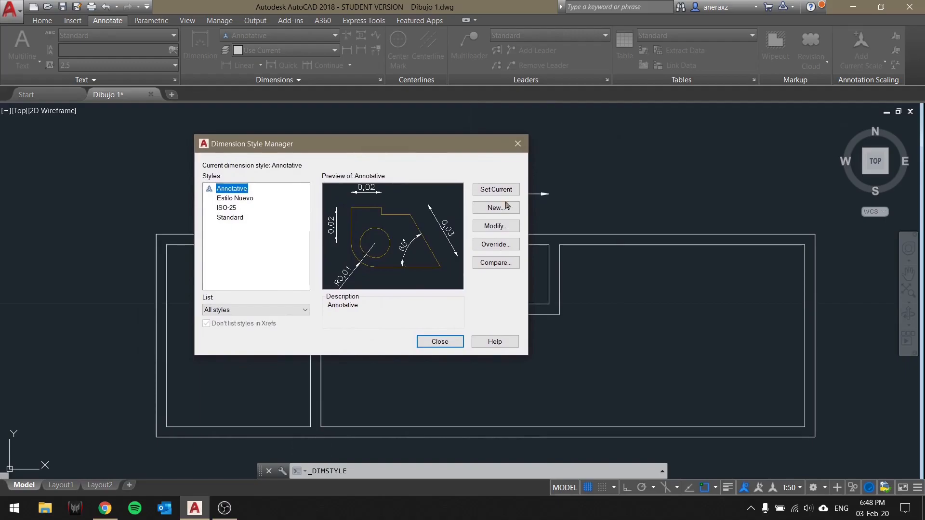
left_click(497, 225)
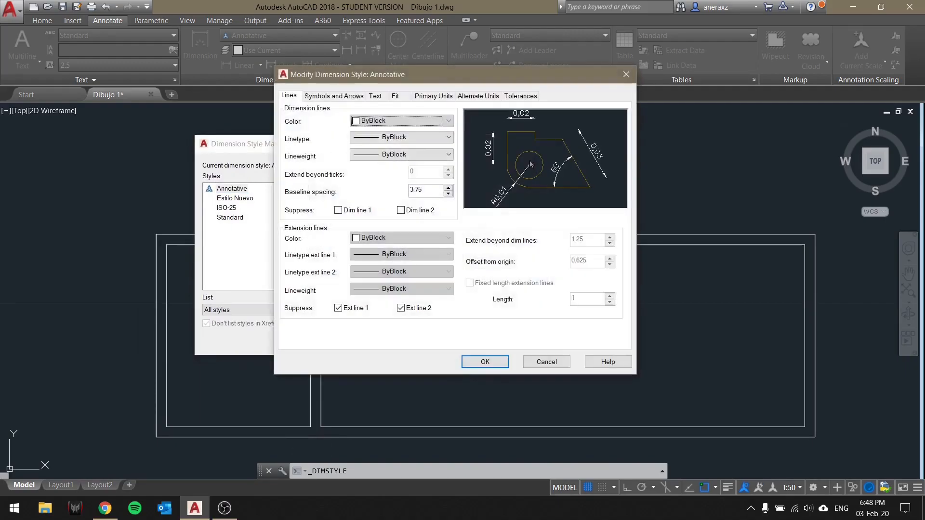
left_click(375, 96)
left_click(626, 75)
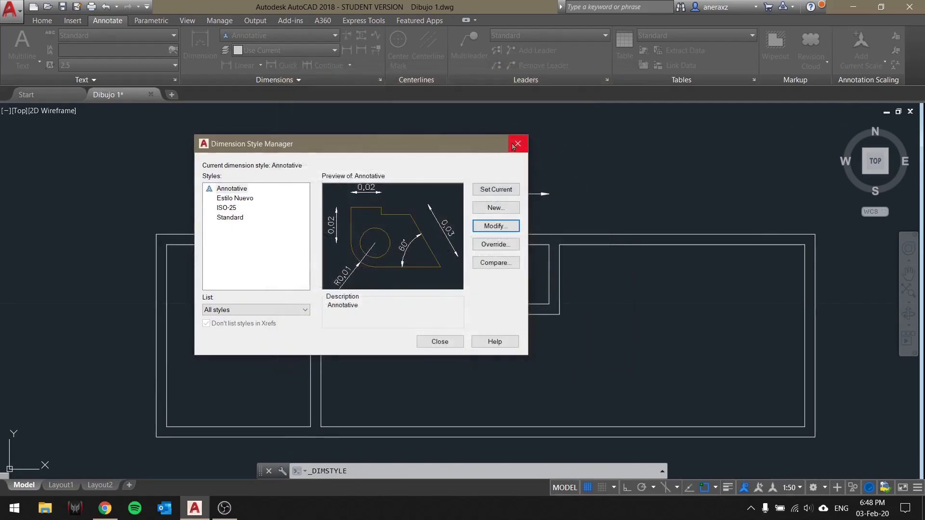
left_click_drag(423, 149, 250, 236)
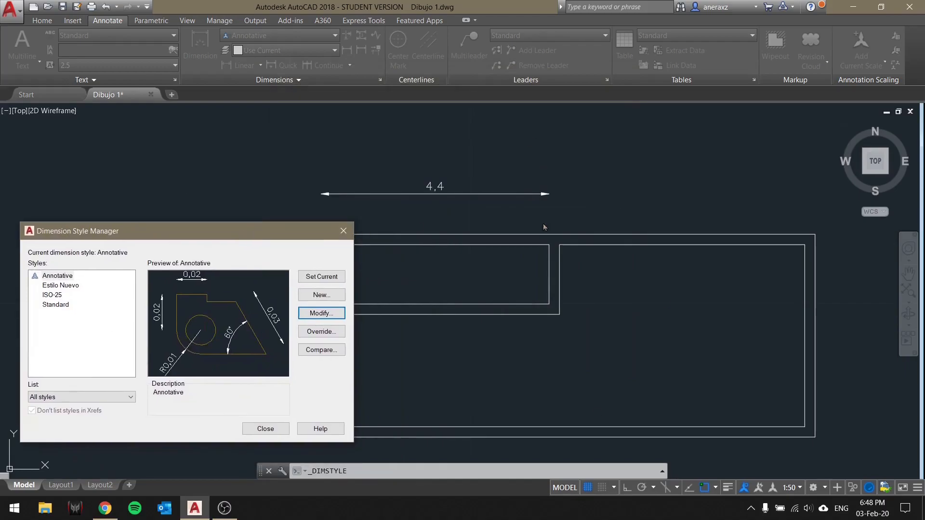
left_click(344, 231)
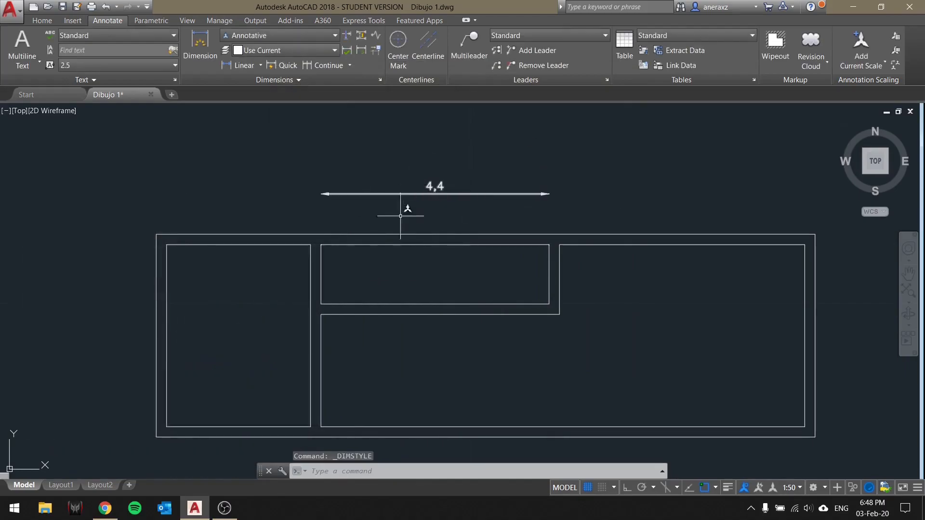
Select the Annotative dimension above the floor plan and check its dimension style and the current annotation scale.
left_click(442, 203)
left_click(420, 171)
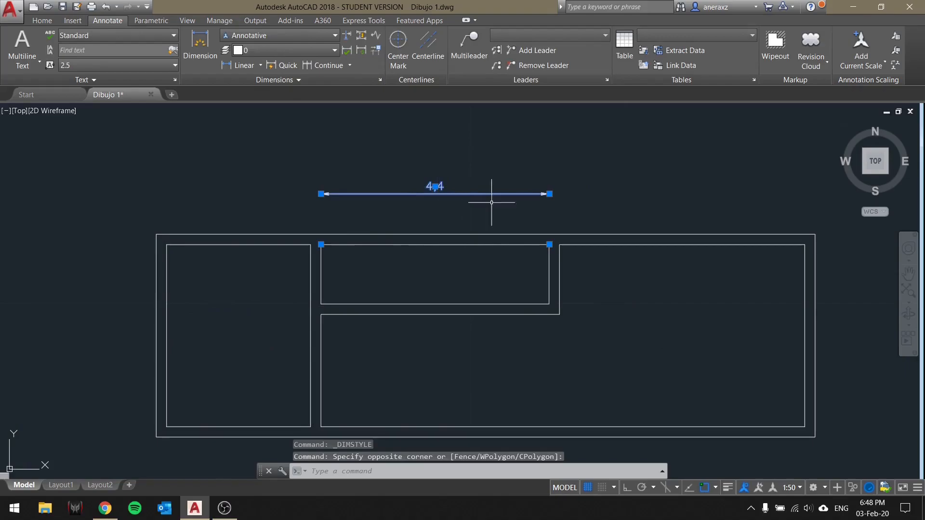
scroll(495, 204, "down", 4)
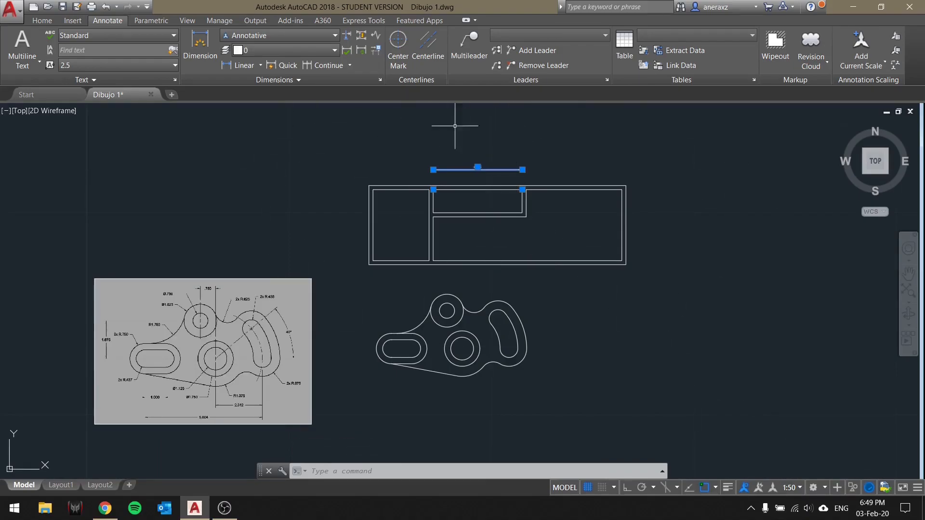
left_click(275, 35)
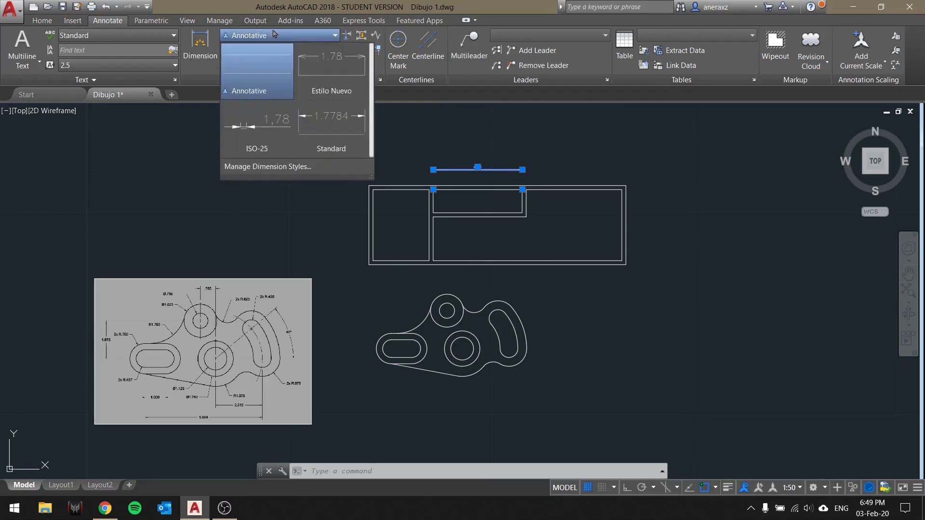
left_click(290, 35)
left_click(793, 492)
left_click(794, 492)
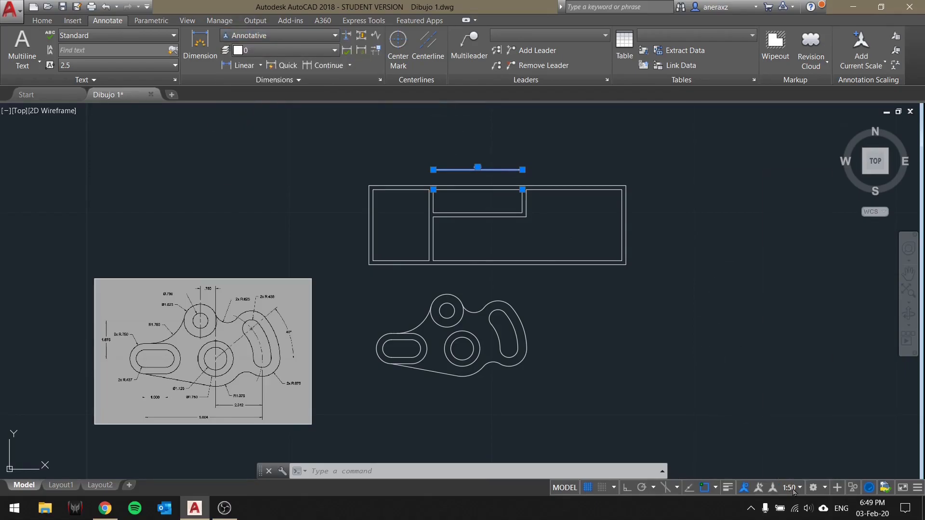
scroll(510, 178, "up", 5)
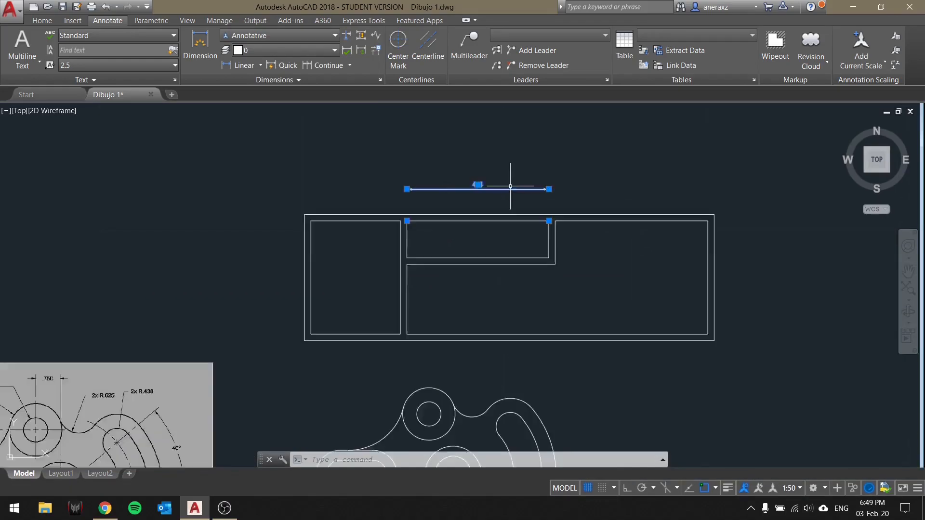
left_click(289, 36)
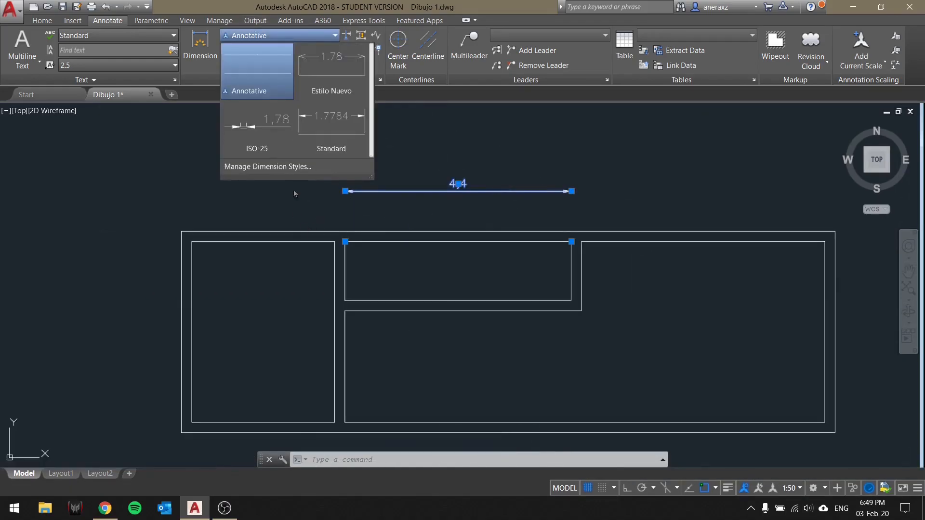
left_click(318, 36)
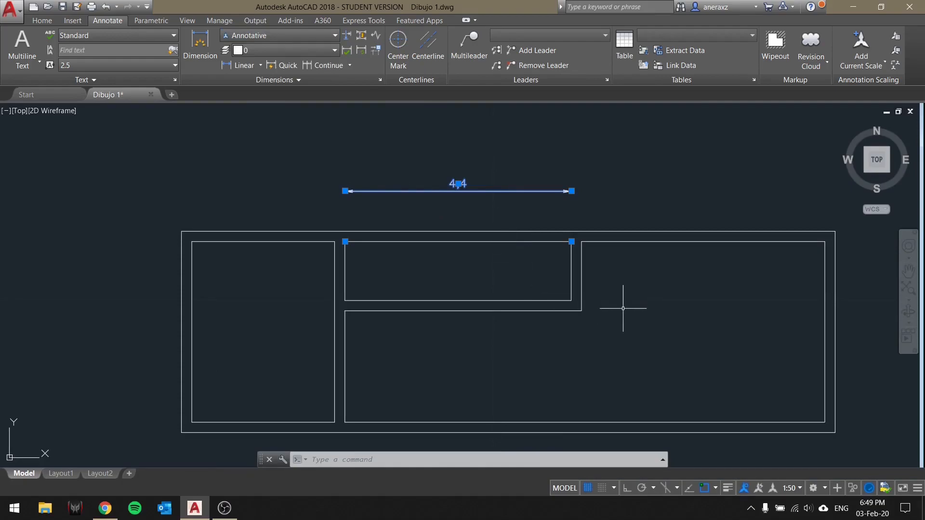
key("Escape")
Set the annotation scale to 1:100 and add an Annotative linear dimension above the plan across the large right room's upper inner width.
left_click(798, 488)
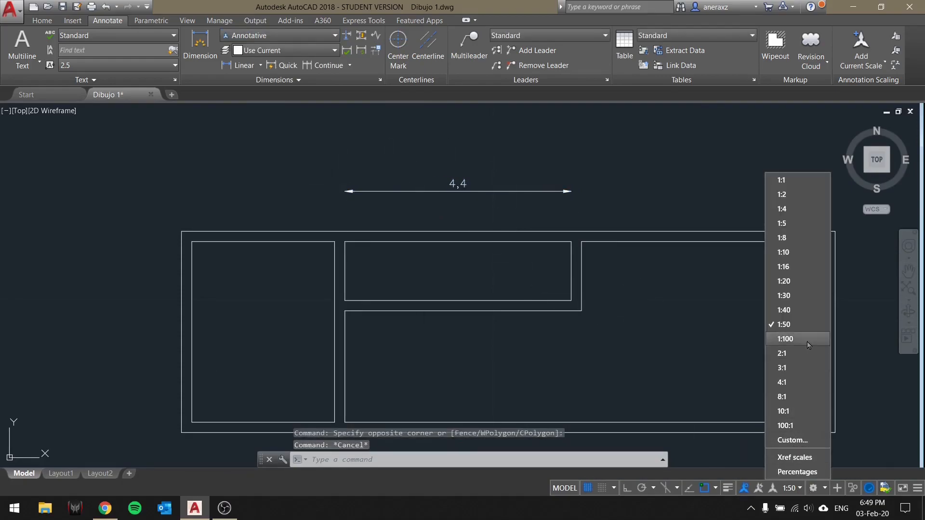
left_click(800, 340)
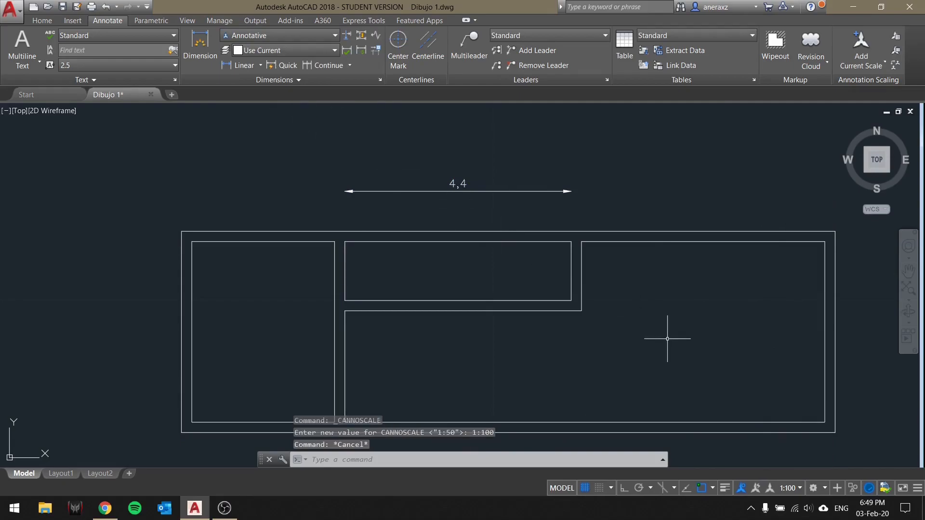
left_click(239, 65)
left_click(587, 241)
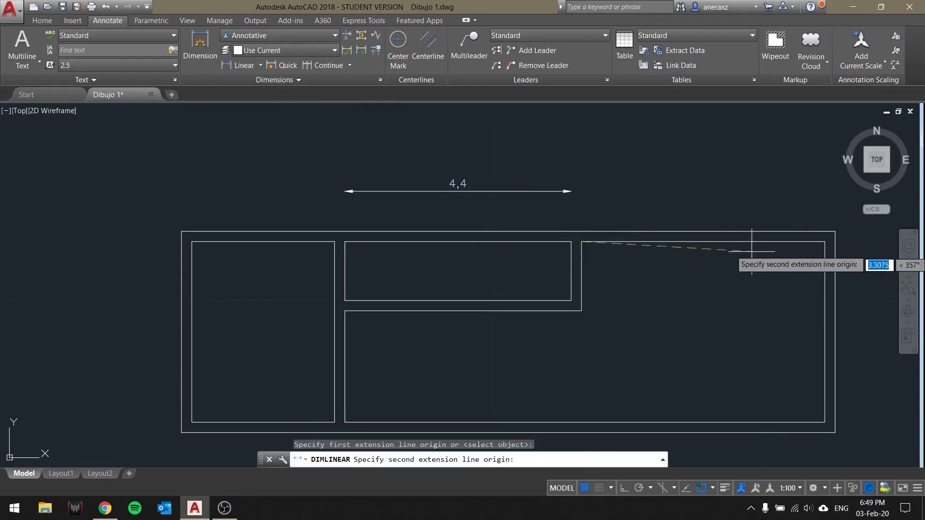
left_click(825, 242)
left_click(735, 174)
middle_click_drag(735, 190, 677, 204)
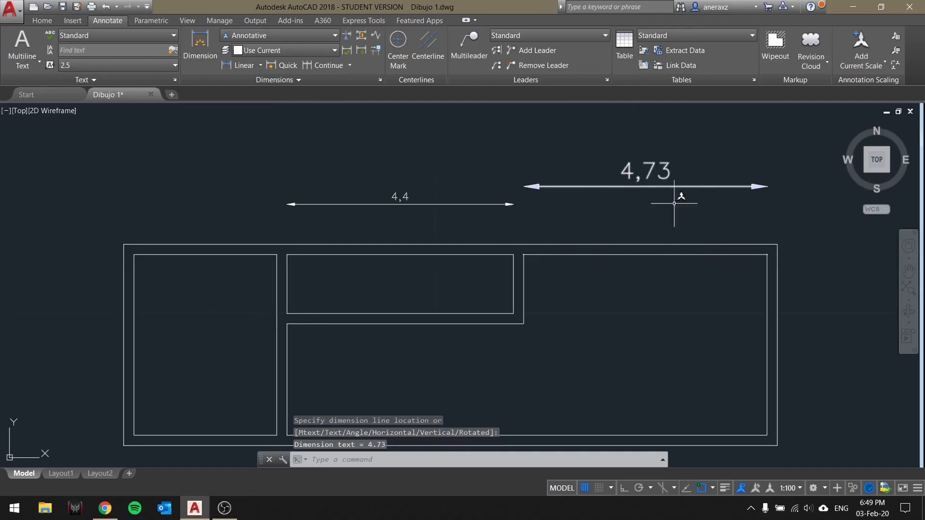
Compare the text and arrow sizes of the two Annotative dimensions above the floor plan.
scroll(641, 192, "down", 4)
middle_click_drag(660, 252, 584, 244)
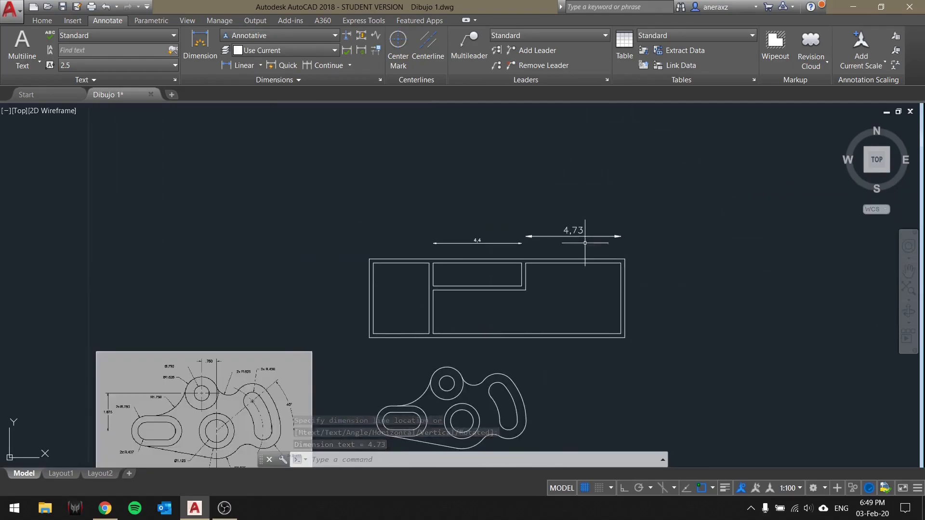
middle_click_drag(641, 251, 612, 241)
scroll(487, 256, "up", 4)
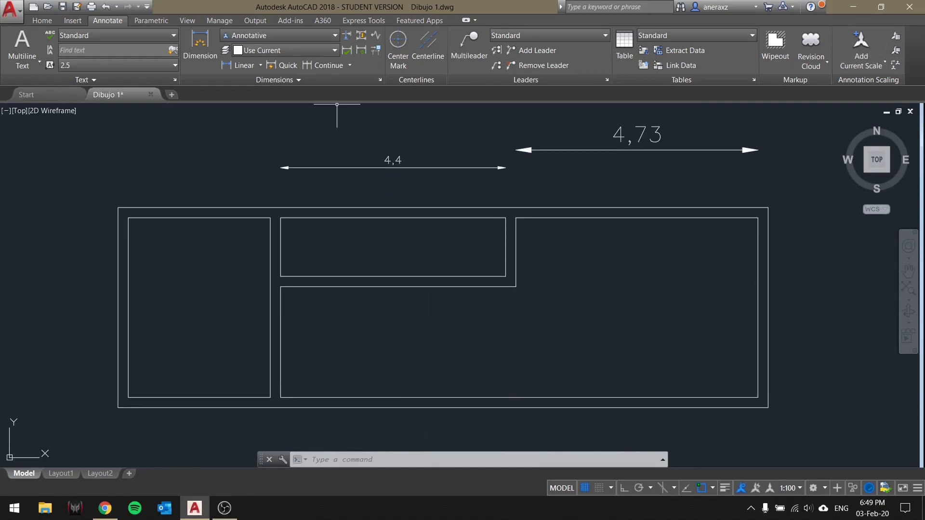
scroll(584, 223, "down", 6)
scroll(586, 226, "up", 2)
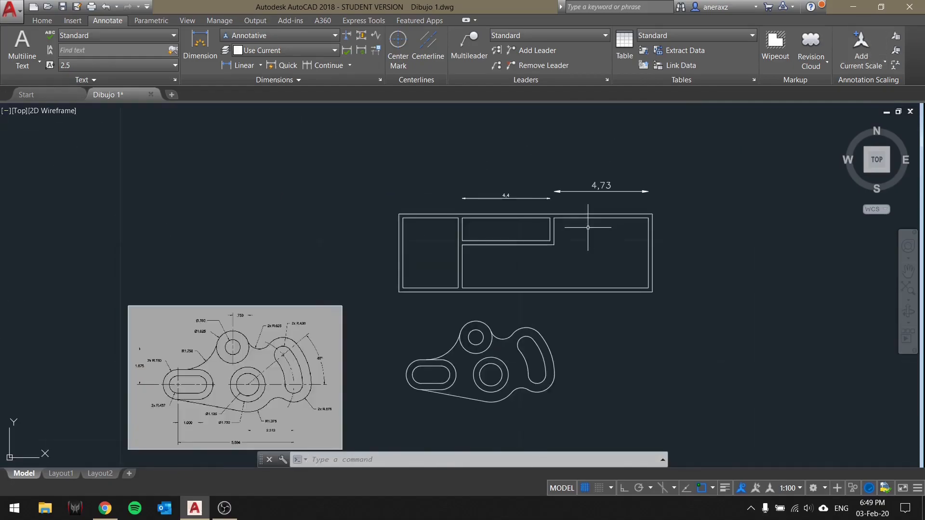
middle_click_drag(596, 232, 563, 259)
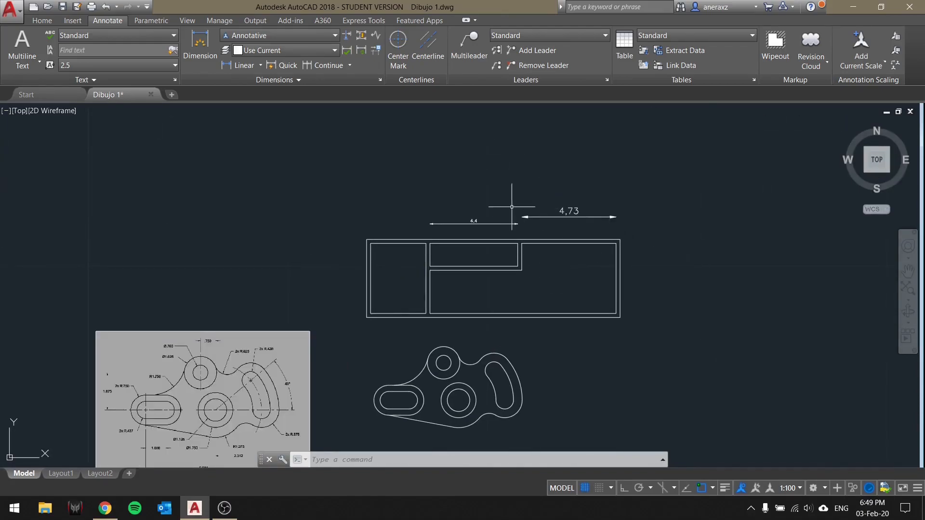
left_click(595, 193)
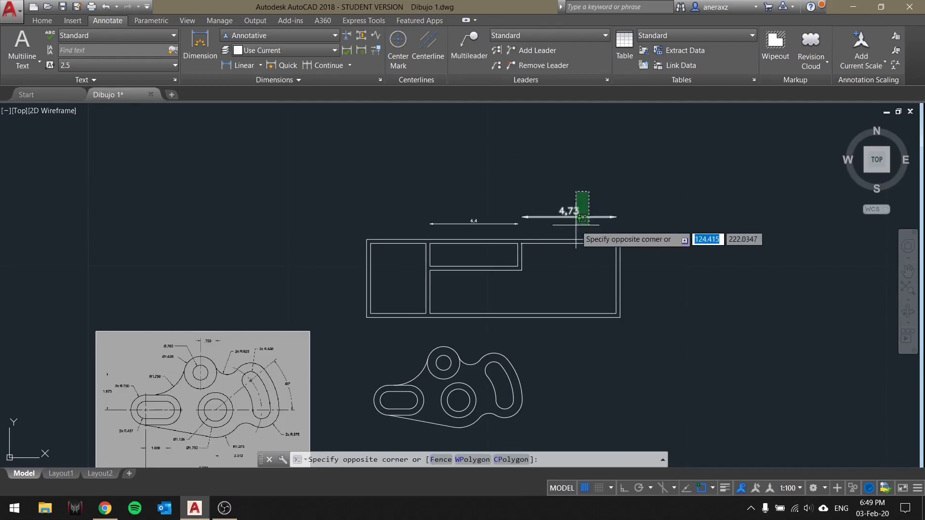
left_click(577, 223)
key("Escape")
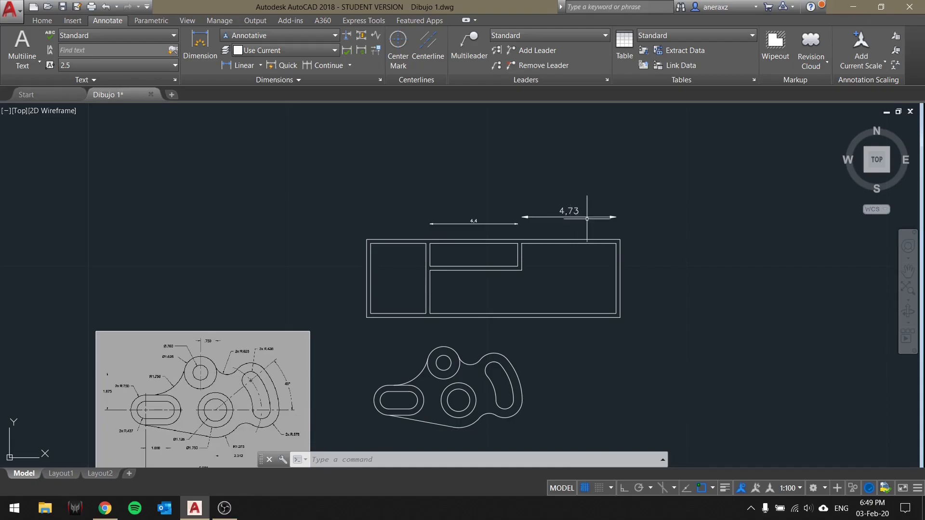
left_click(566, 220)
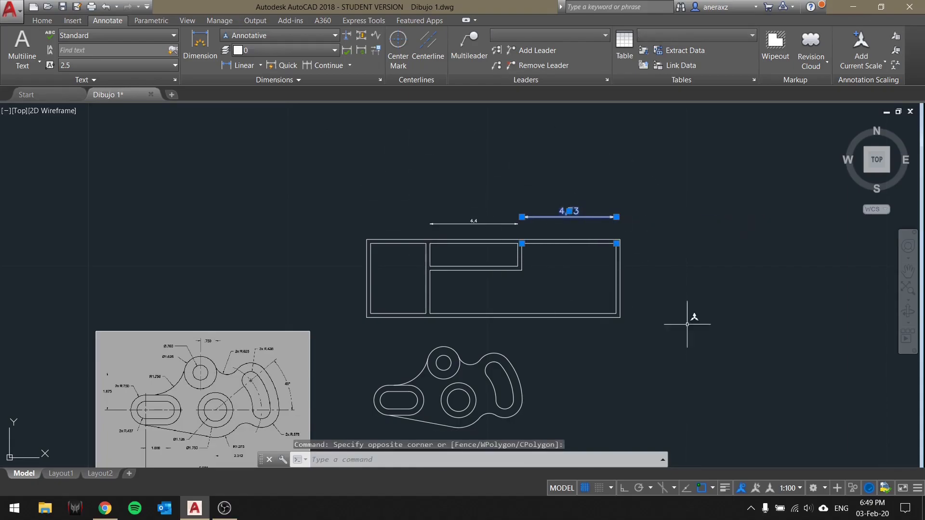
key("Escape")
Check the annotation scale list and turn off the display of annotative objects that lack the current scale.
left_click(792, 489)
left_click(793, 492)
left_click(794, 490)
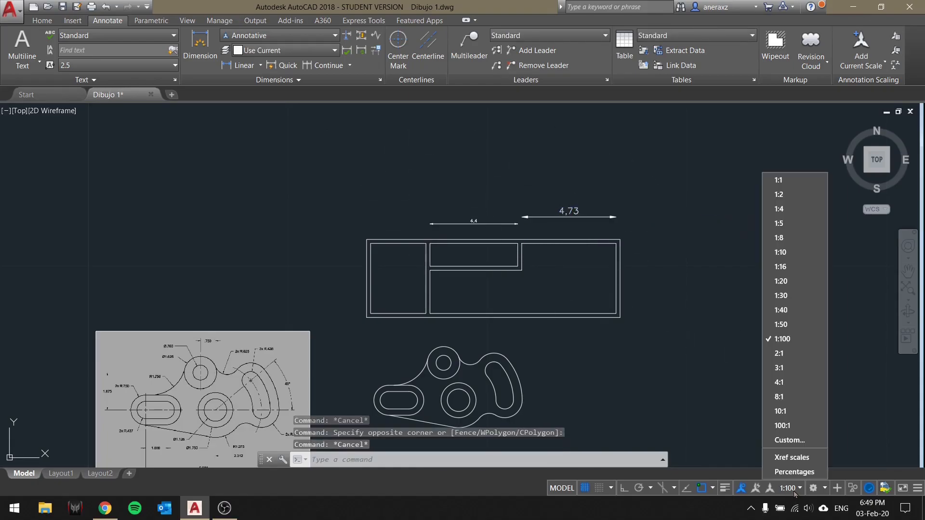
left_click(794, 491)
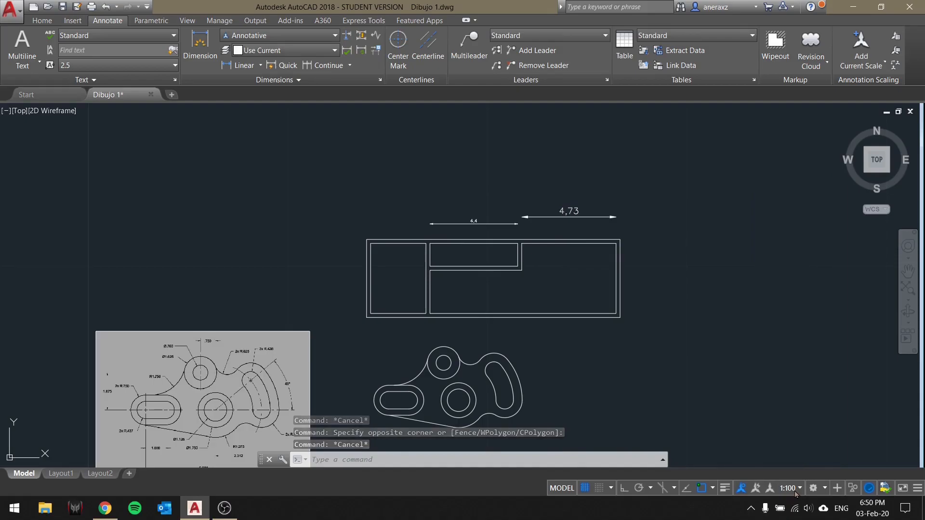
left_click(742, 489)
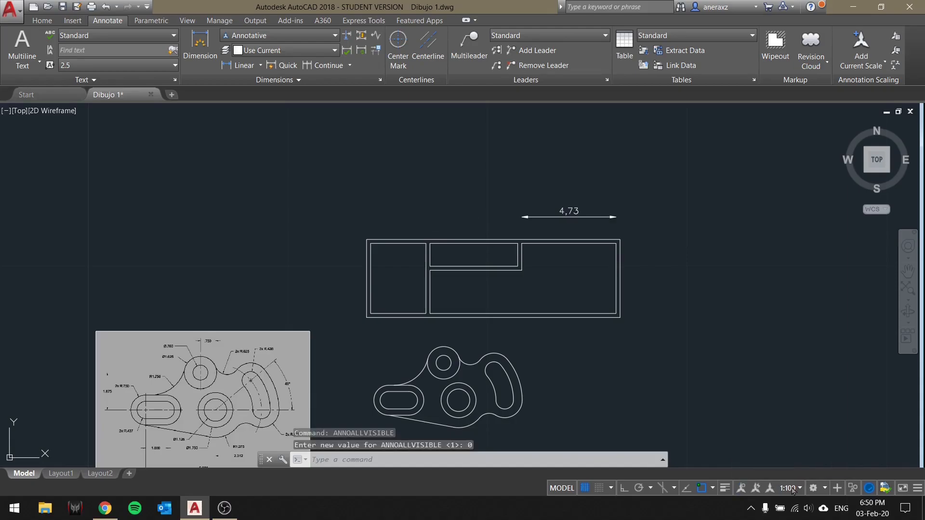
left_click(793, 489)
left_click(746, 490)
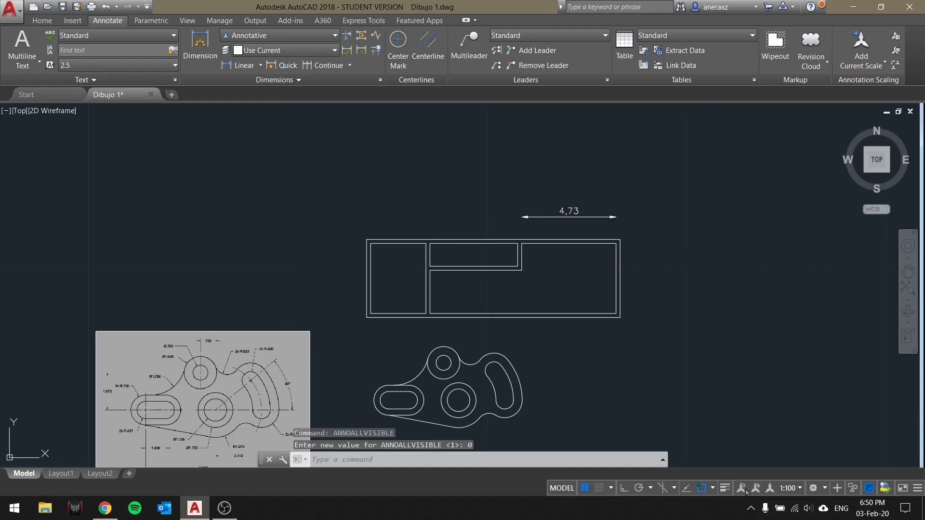
Switch the annotation scale to 1:50.
left_click(791, 488)
left_click(790, 489)
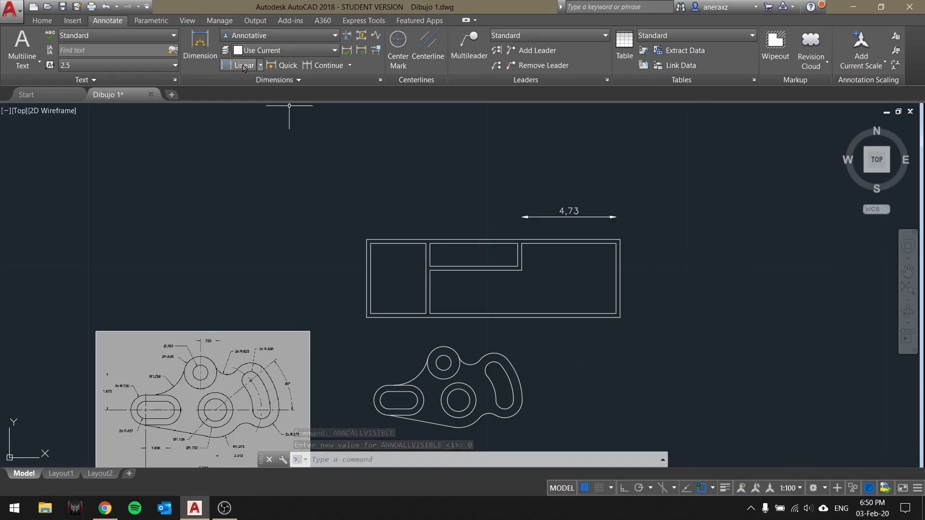
left_click(791, 492)
left_click(790, 325)
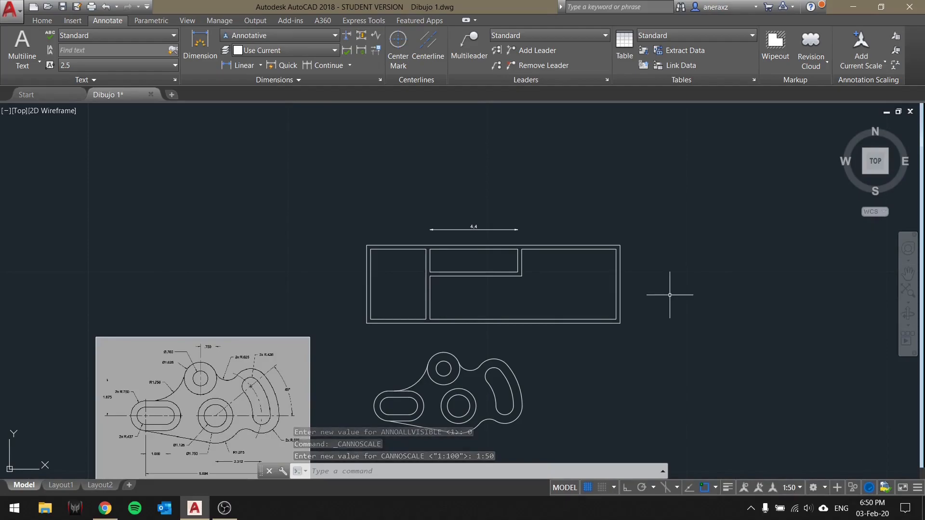
scroll(484, 226, "up", 4)
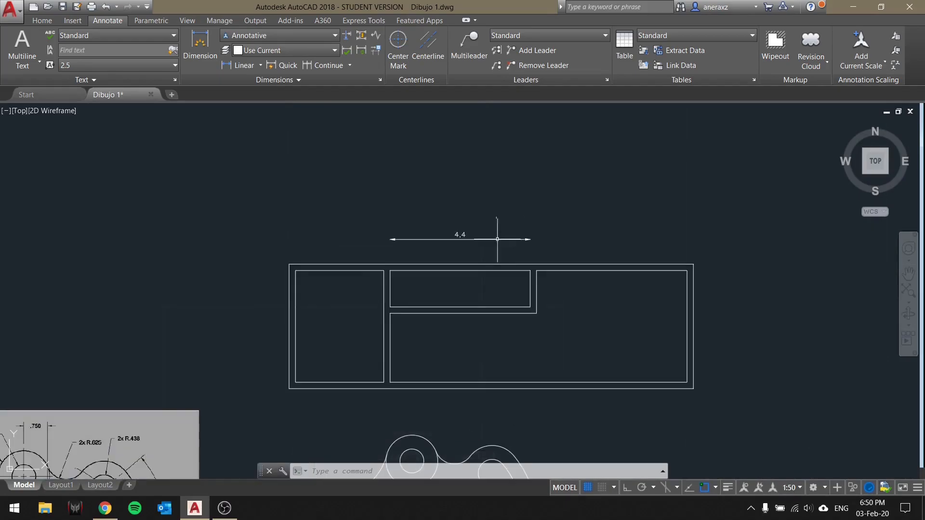
Add the 1:100 scale to the annotative scales in the properties of the dimension above the upper middle room.
left_click(471, 239)
right_click(485, 182)
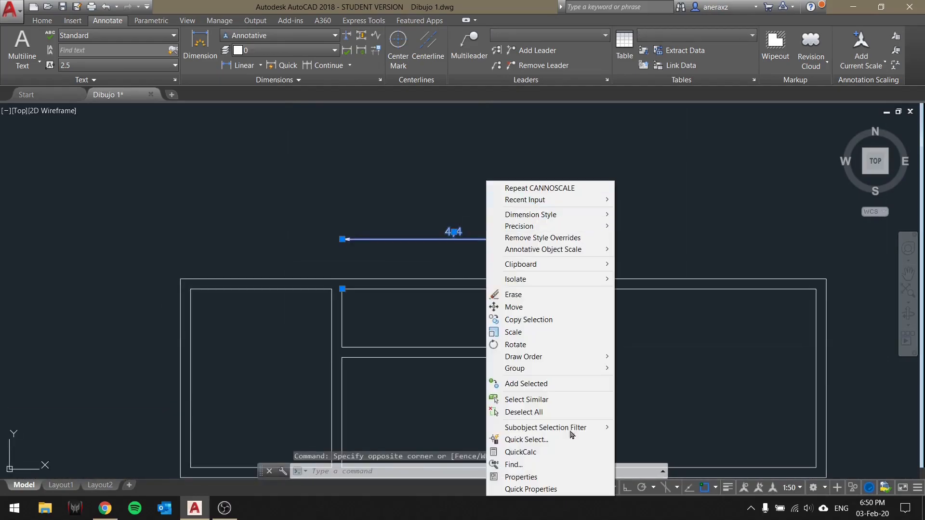
left_click(520, 477)
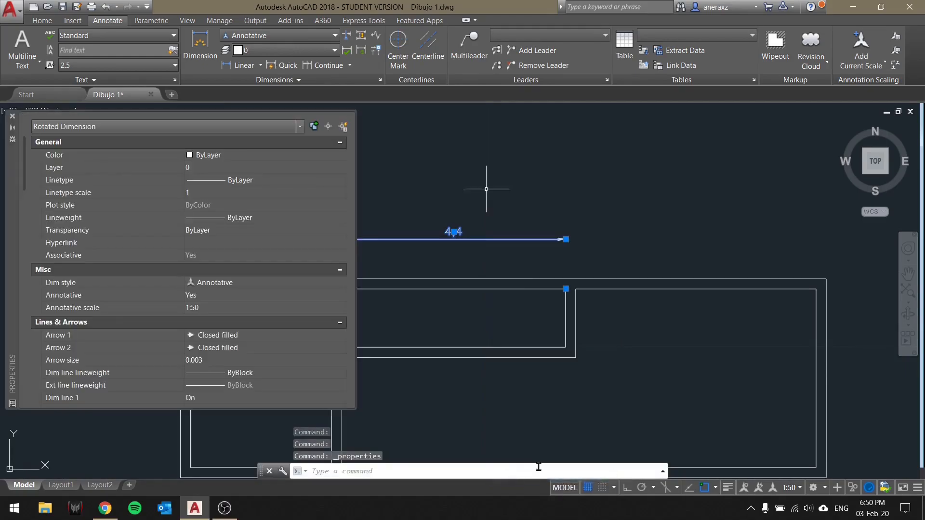
left_click(210, 310)
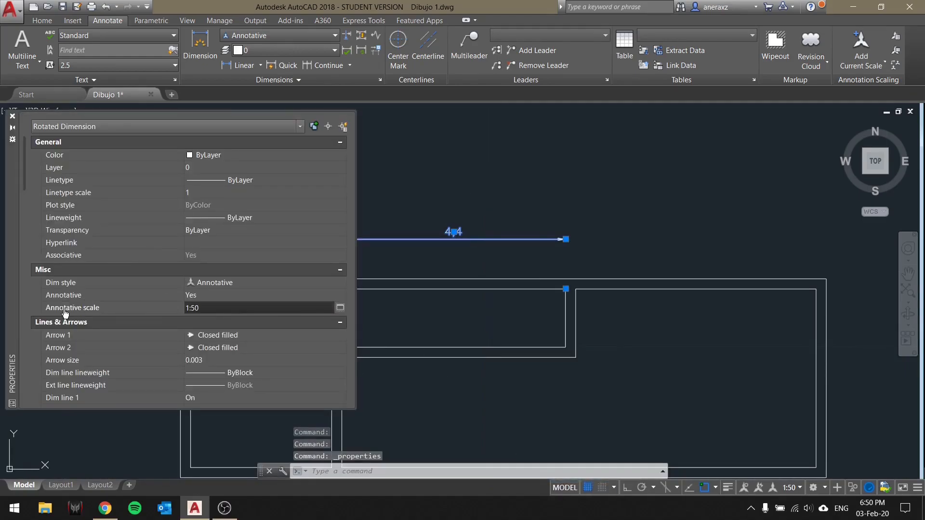
left_click(341, 309)
left_click(250, 210)
left_click(120, 285)
left_click(135, 332)
left_click(135, 336)
left_click(13, 116)
key("Escape")
Examine the scale representations of the dimension above the upper middle room, and deselect it.
left_click(458, 231)
left_click(429, 247)
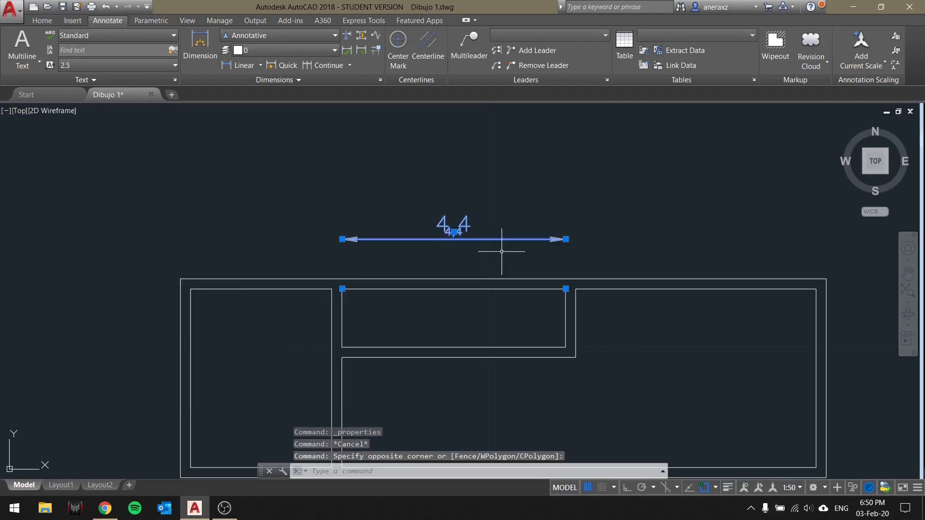
key("Escape")
scroll(513, 243, "down", 4)
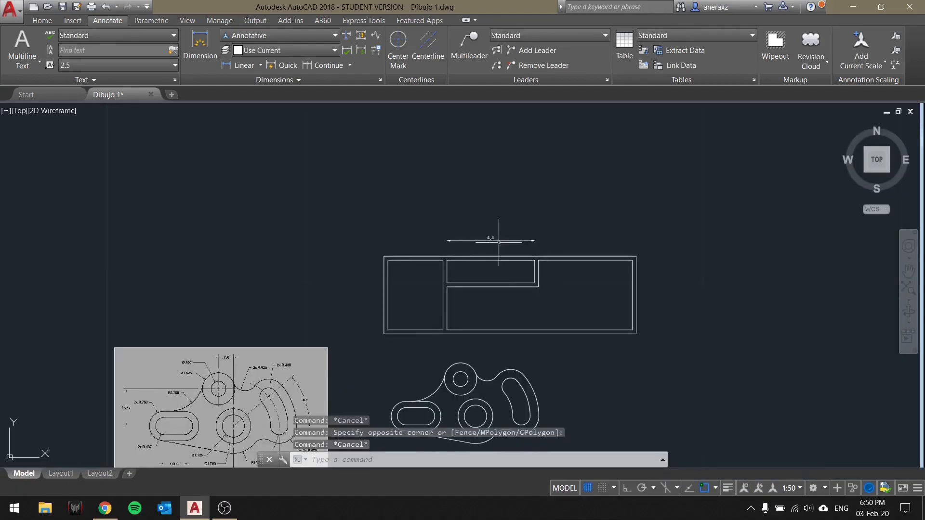
scroll(501, 242, "up", 2)
middle_click_drag(671, 257, 609, 236)
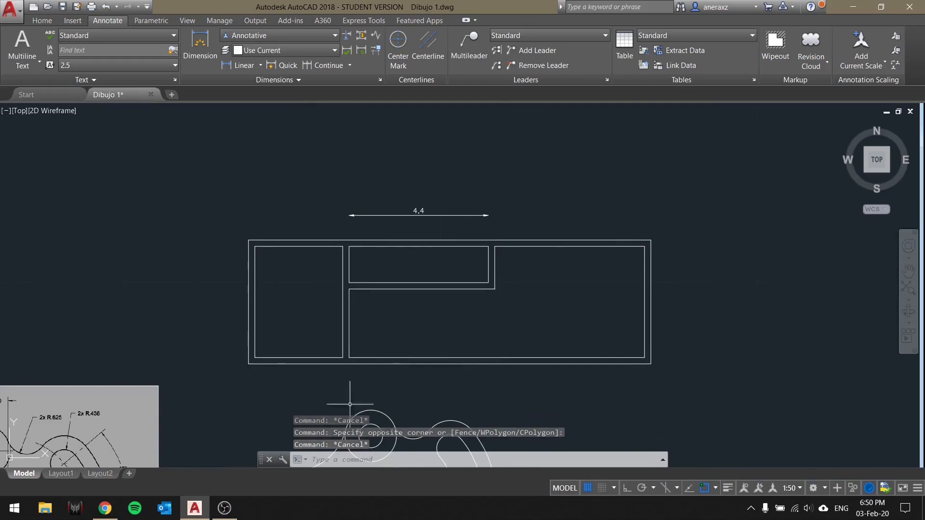
scroll(453, 253, "up", 2)
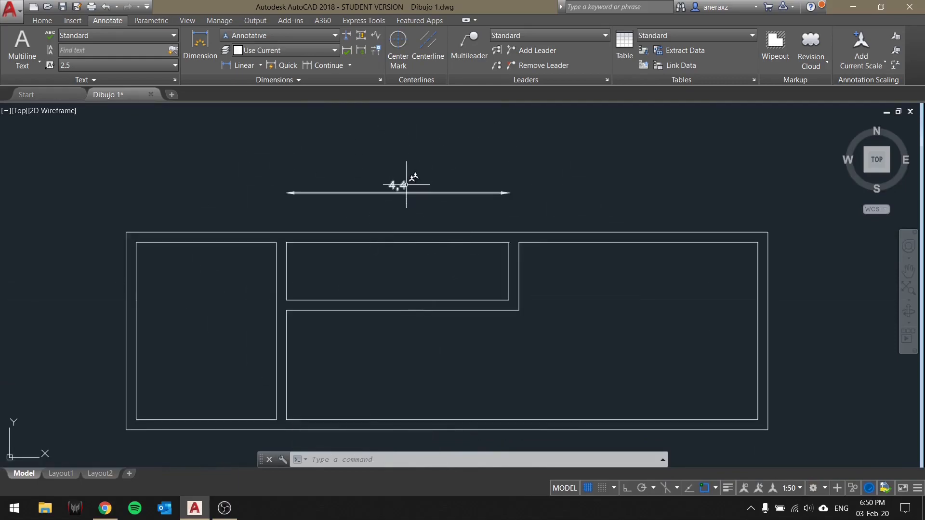
Set the annotation scale to 1:100 and select the upper middle room's dimension to inspect its scale representations.
left_click(433, 156)
left_click(380, 200)
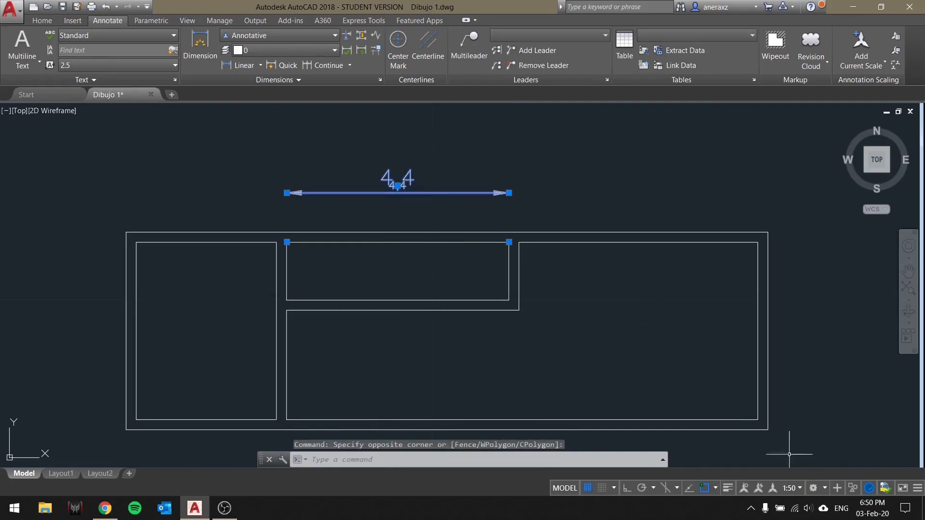
left_click(798, 490)
left_click(793, 335)
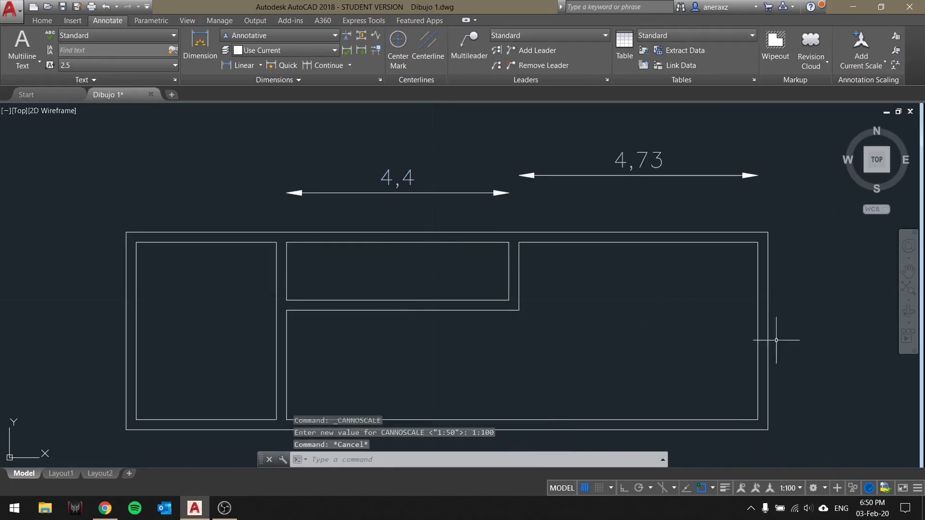
middle_click_drag(626, 240, 631, 263)
left_click(446, 180)
left_click(434, 243)
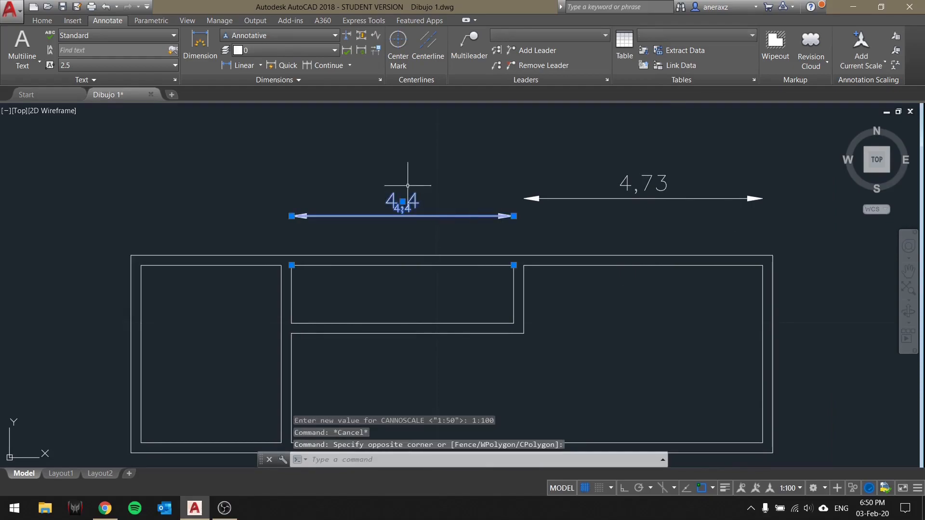
Turn off the display of annotative objects that lack the current annotation scale, and select the dimension above the right room.
key("Escape")
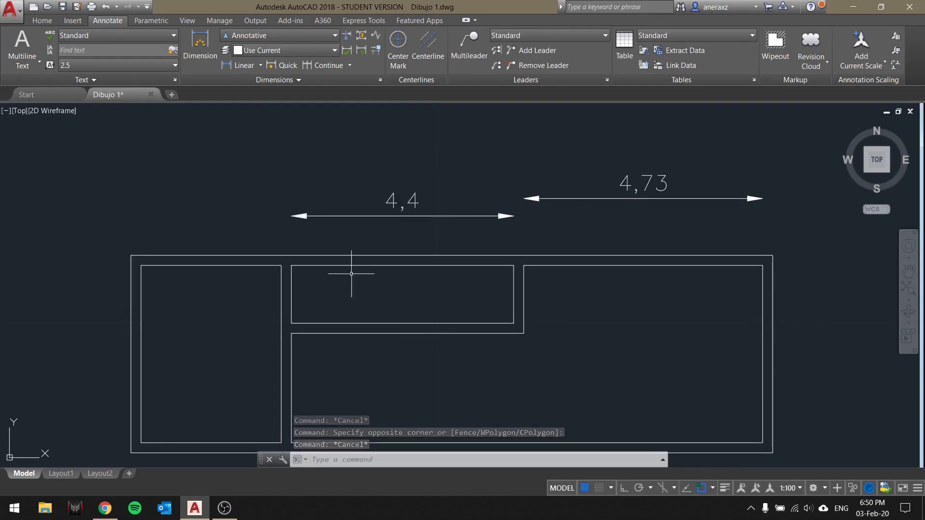
scroll(488, 208, "down", 2)
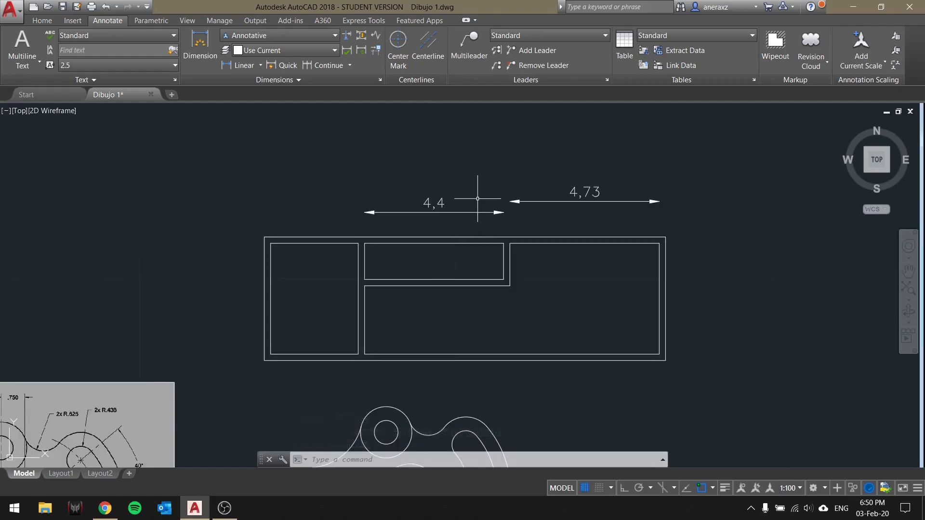
left_click(792, 488)
left_click(299, 35)
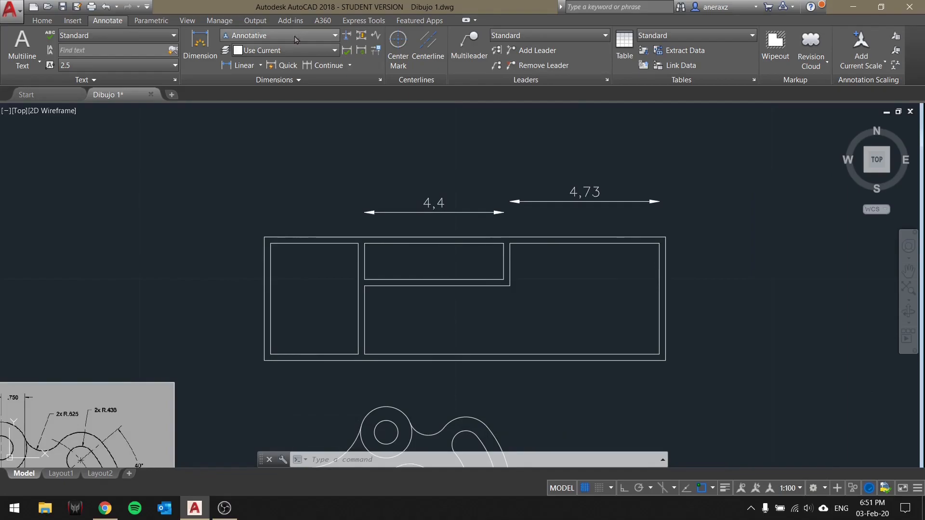
left_click(270, 52)
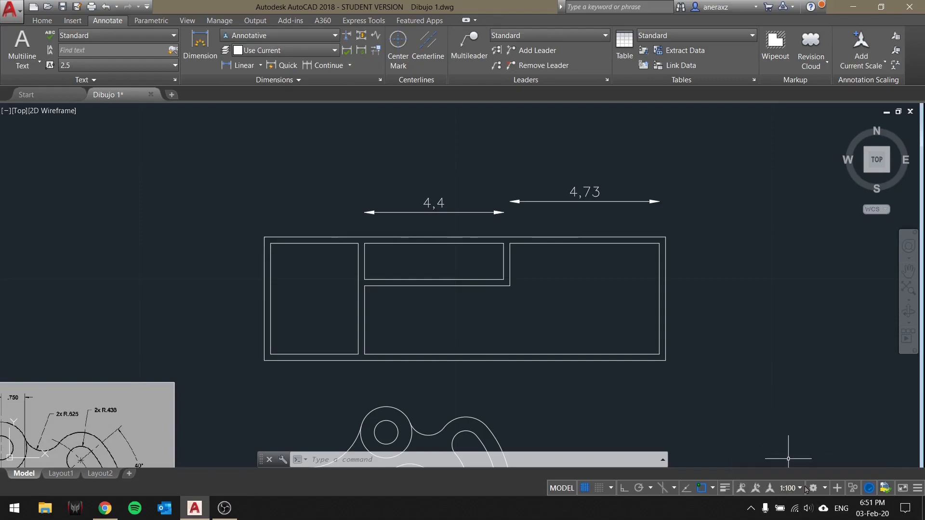
left_click(741, 489)
left_click(790, 488)
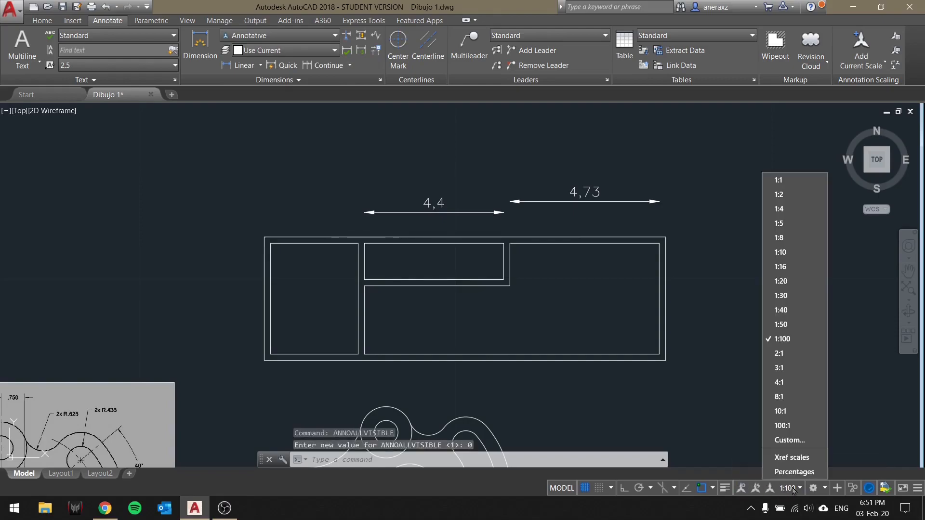
left_click(790, 488)
left_click(794, 488)
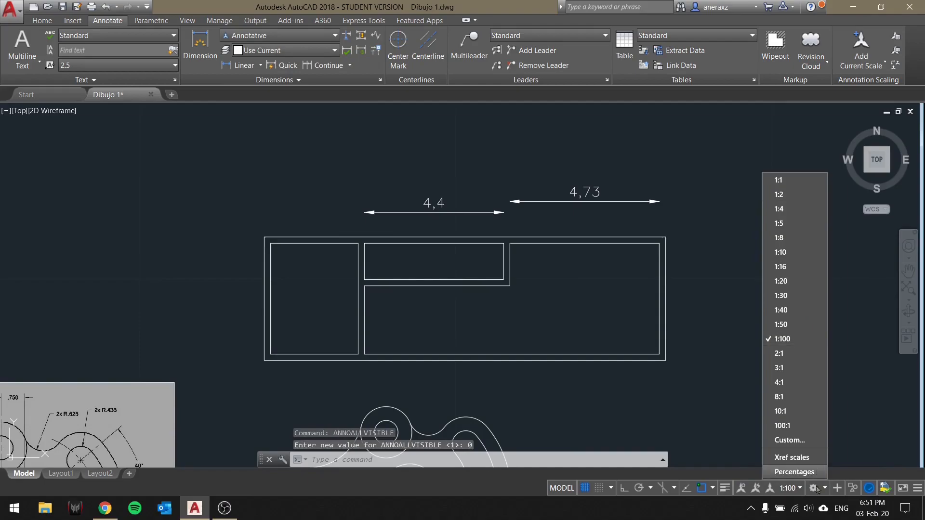
left_click(792, 490)
left_click(553, 179)
left_click(549, 217)
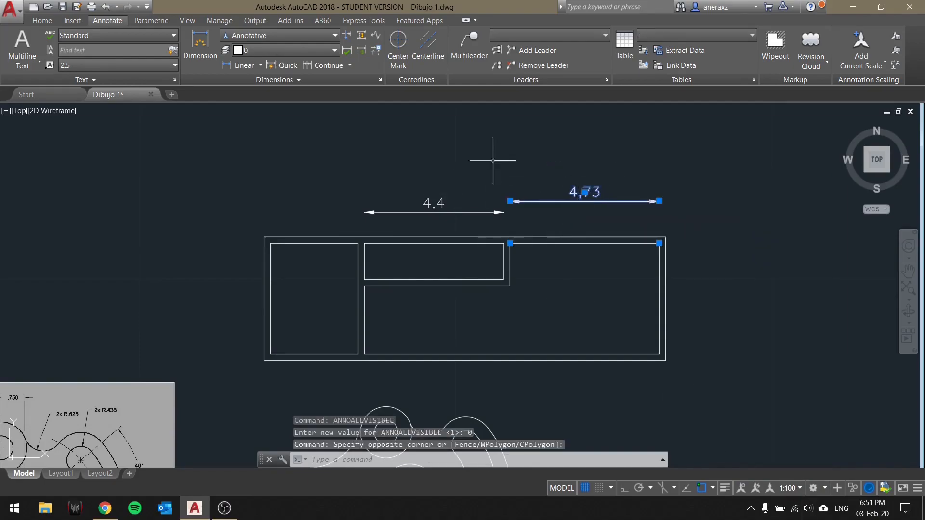
Switch to the Google Docs class outline, highlight "Acotaciones anotativas" in green, and return to AutoCAD.
left_click(105, 508)
left_click_drag(299, 205, 393, 206)
left_click(517, 74)
left_click(569, 153)
left_click_drag(308, 229, 394, 230)
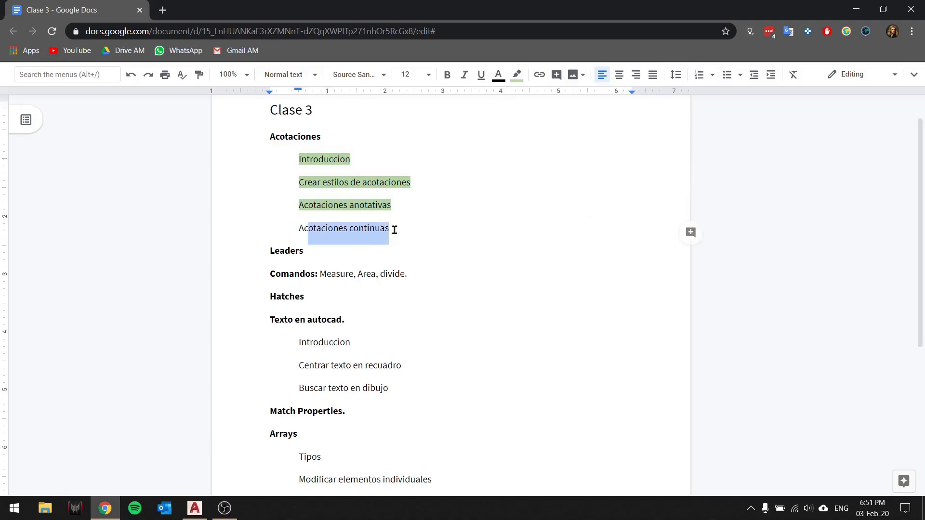
left_click(465, 234)
left_click(856, 9)
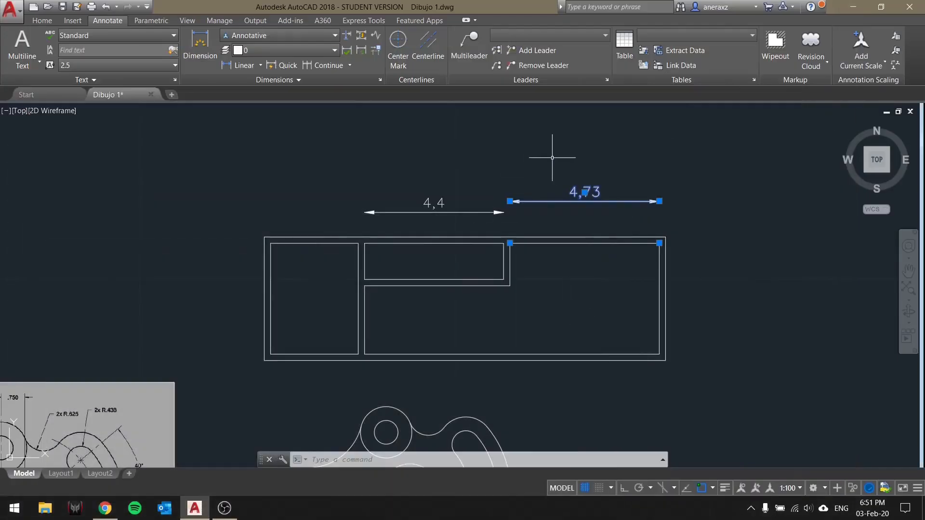
Add the upper middle room's dimension to the selection and erase both dimensions above the floor plan.
left_click(559, 161)
left_click(461, 227)
type("del")
key("Return")
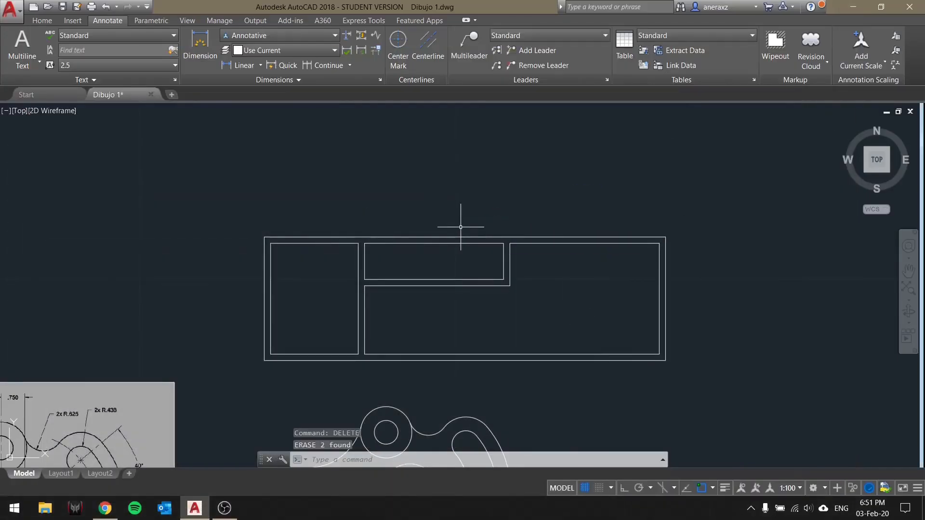
Add a linear dimension for the left outer wall's thickness, placed just above the floor plan's upper left corner.
left_click(238, 67)
scroll(288, 246, "up", 4)
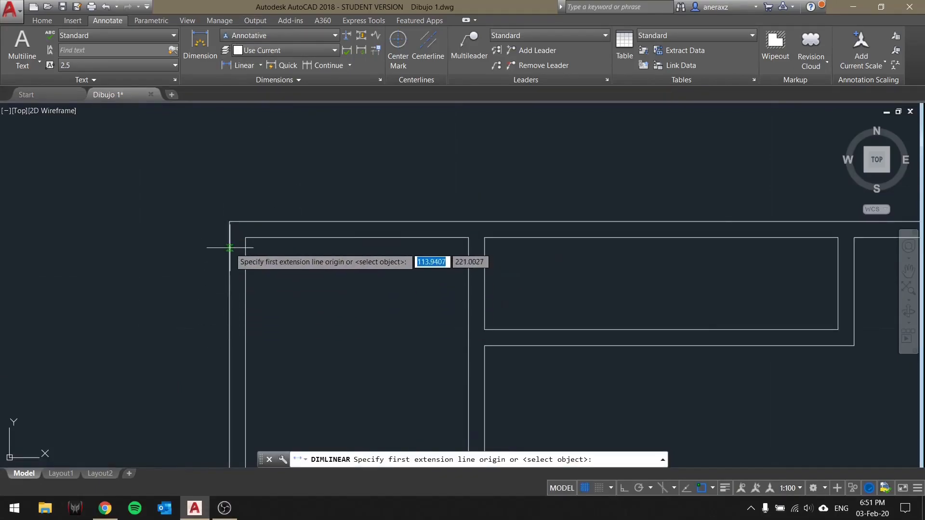
left_click(229, 247)
left_click(245, 237)
left_click(248, 191)
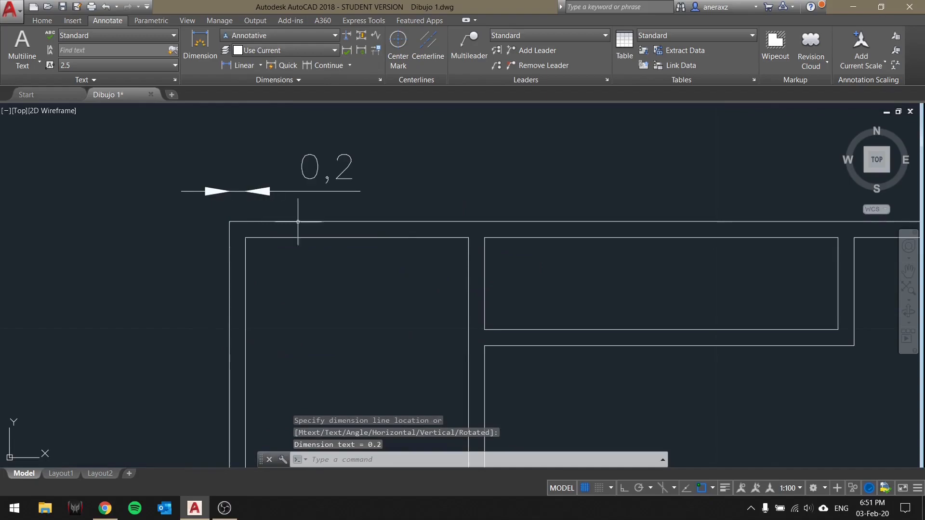
Continue the dimension chain above the plan across every room and wall thickness to the right outer wall's outer face.
scroll(352, 251, "down", 2)
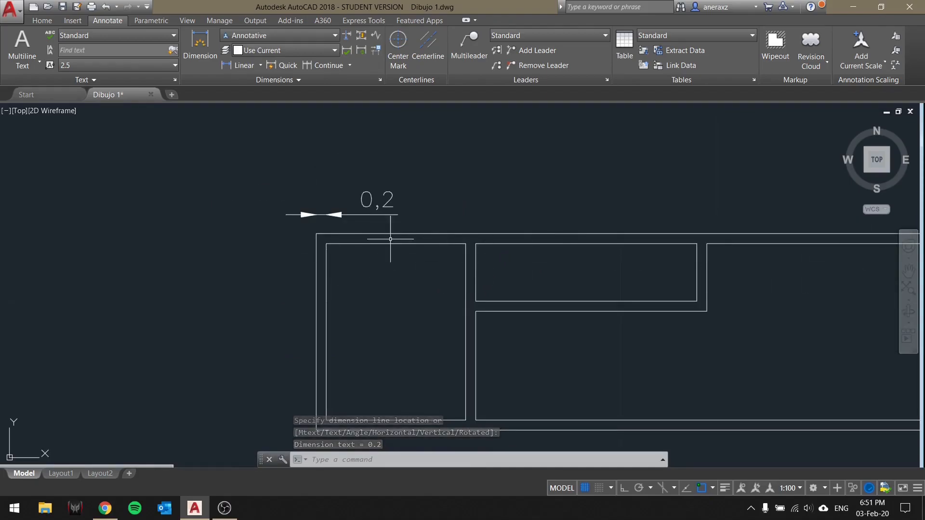
middle_click_drag(390, 239, 356, 251)
left_click(319, 64)
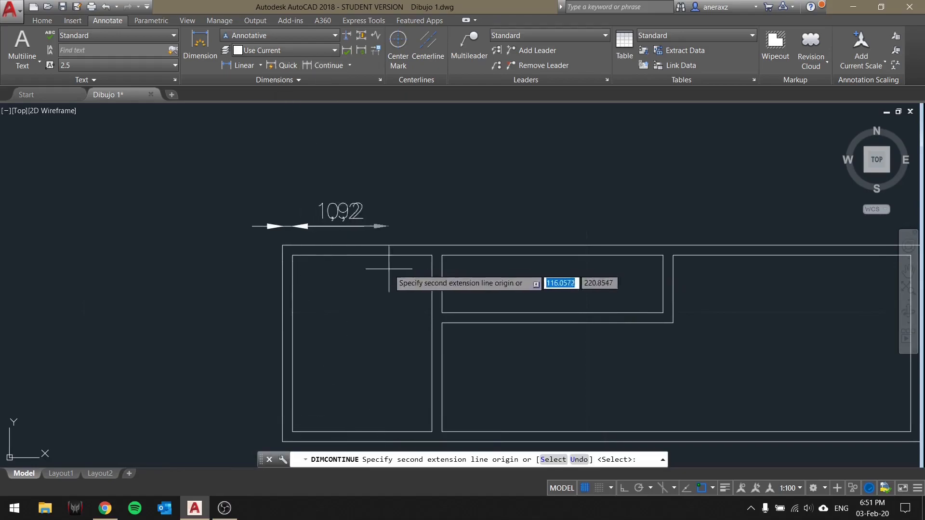
left_click(442, 255)
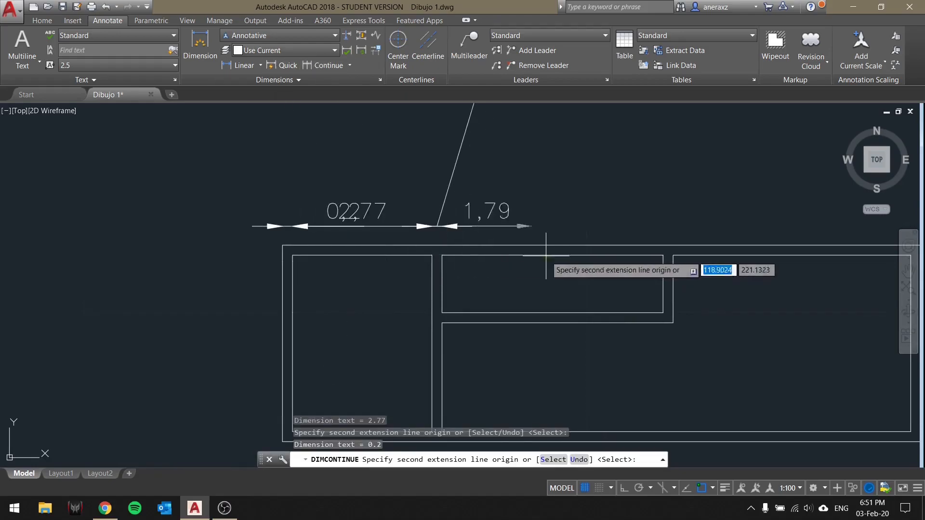
left_click(663, 255)
left_click(673, 254)
middle_click_drag(699, 255, 429, 255)
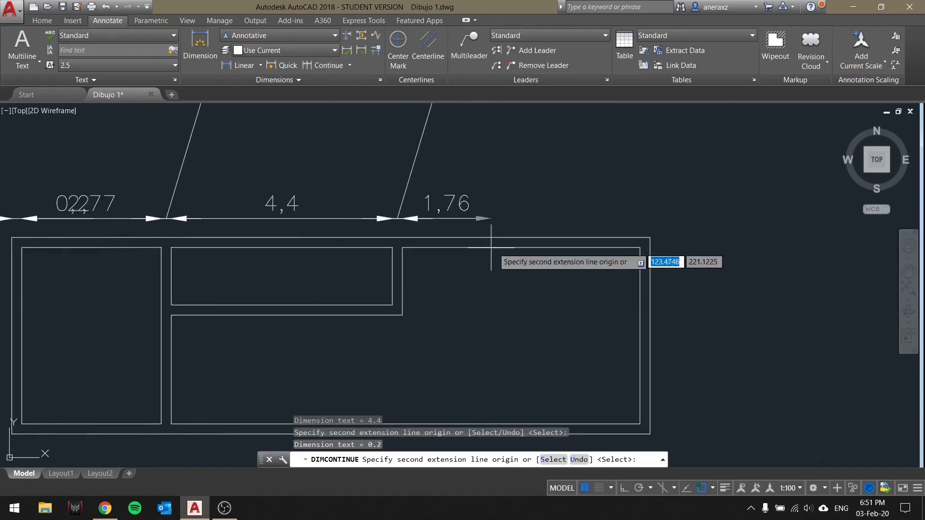
left_click(649, 245)
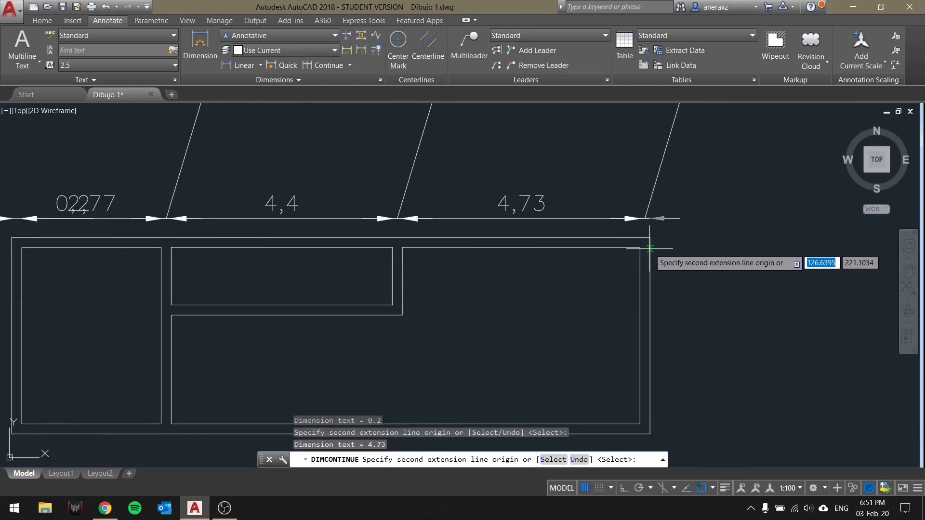
left_click(650, 247)
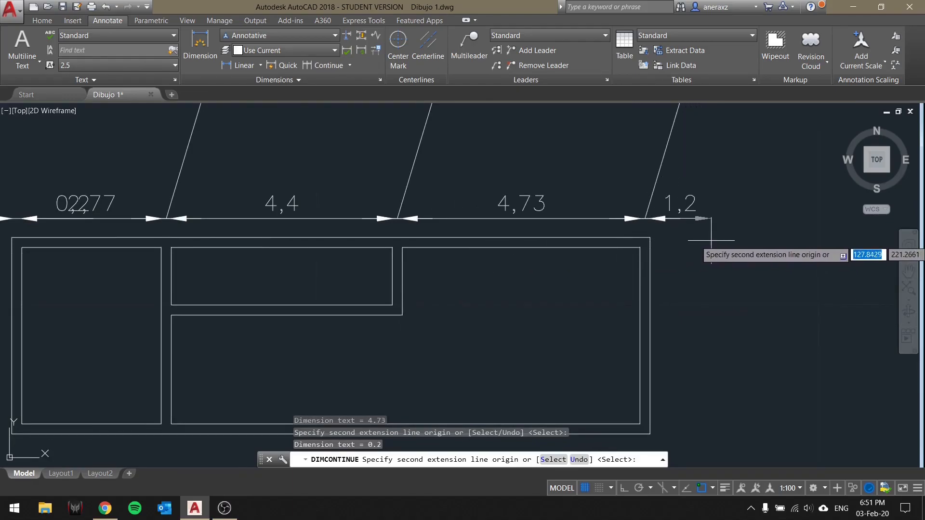
key("Escape")
Examine how far the slanted leader lines of the wall-thickness dimensions extend above the floor plan.
scroll(713, 235, "down", 8)
scroll(714, 235, "down", 2)
middle_click_drag(713, 235, 596, 322)
scroll(597, 322, "down", 7)
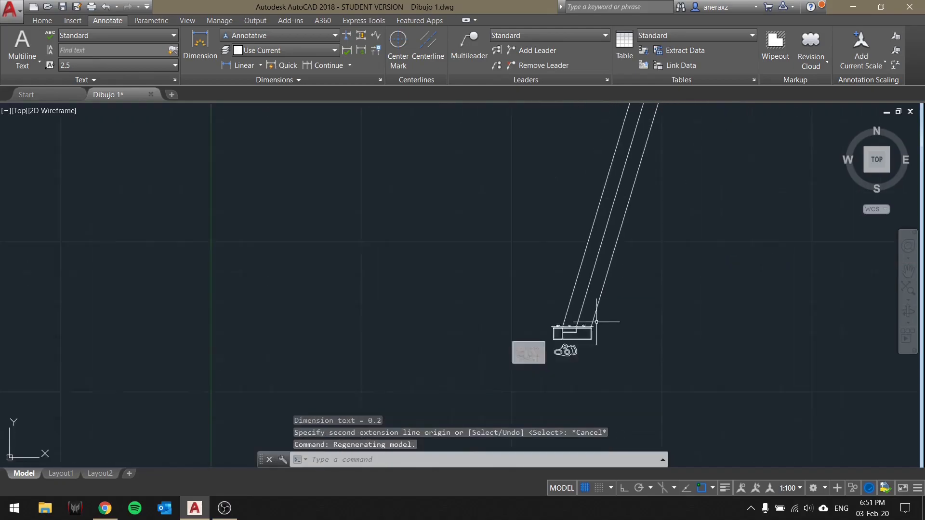
scroll(631, 225, "up", 9)
scroll(461, 174, "down", 3)
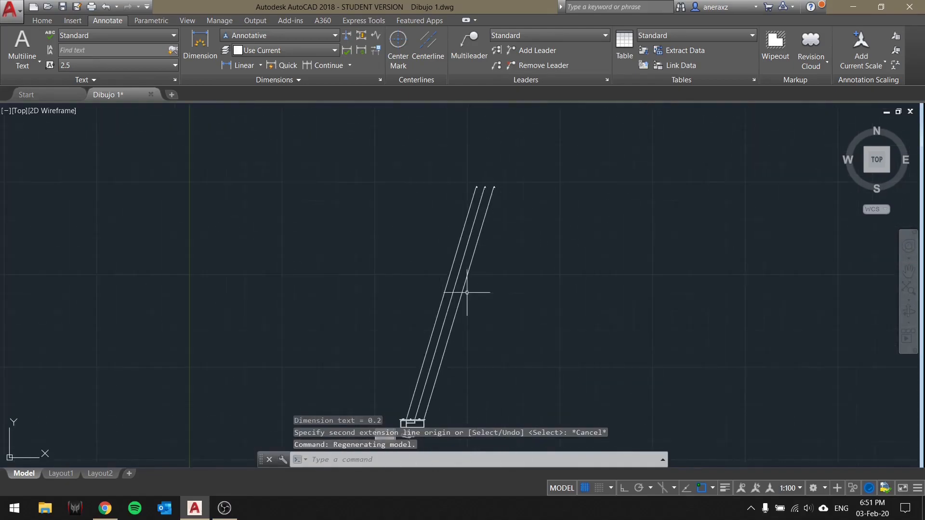
scroll(509, 312, "up", 15)
middle_click_drag(252, 263, 485, 238)
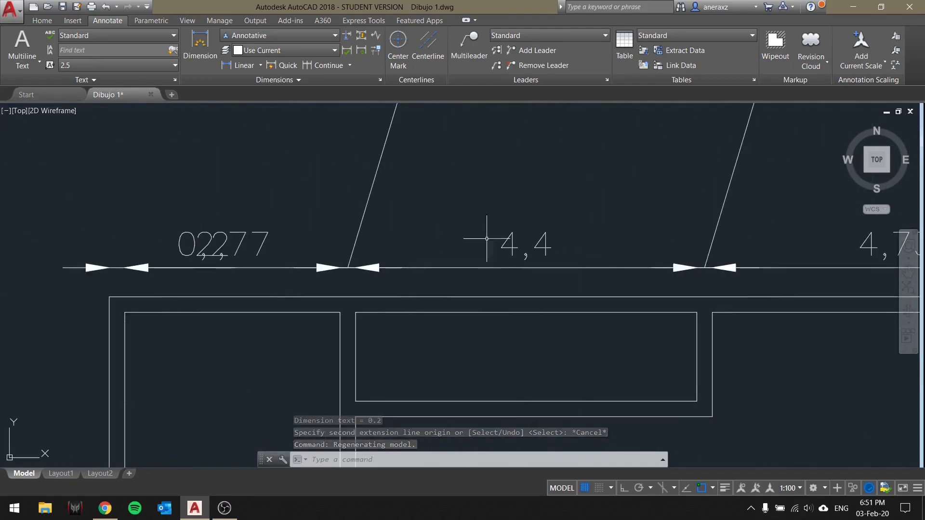
Select the first interior wall's thickness dimension, trace its leader line up to the displaced text, and deselect it.
left_click(289, 35)
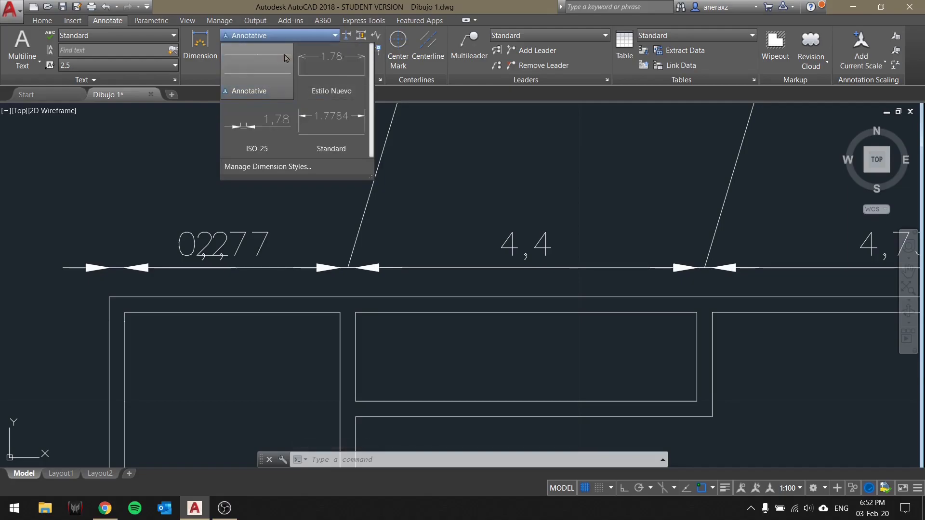
key("Escape")
scroll(443, 203, "down", 6)
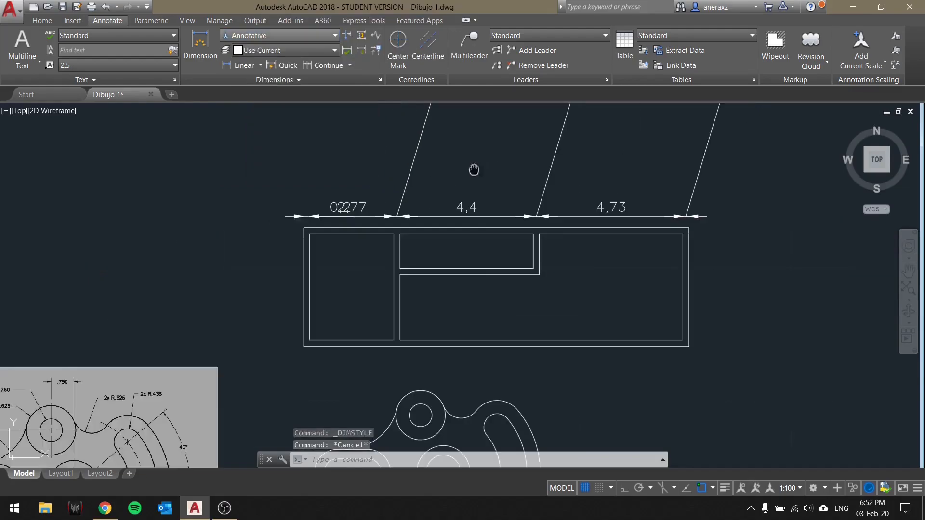
left_click(442, 287)
left_click(429, 225)
middle_click_drag(490, 189, 455, 337)
scroll(508, 193, "down", 4)
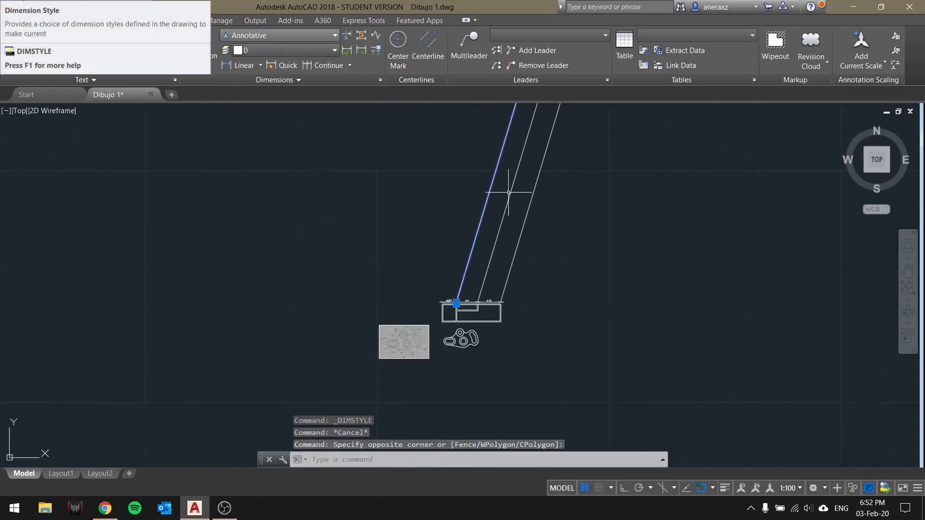
middle_click_drag(521, 136, 411, 407)
scroll(412, 409, "down", 6)
scroll(439, 304, "up", 9)
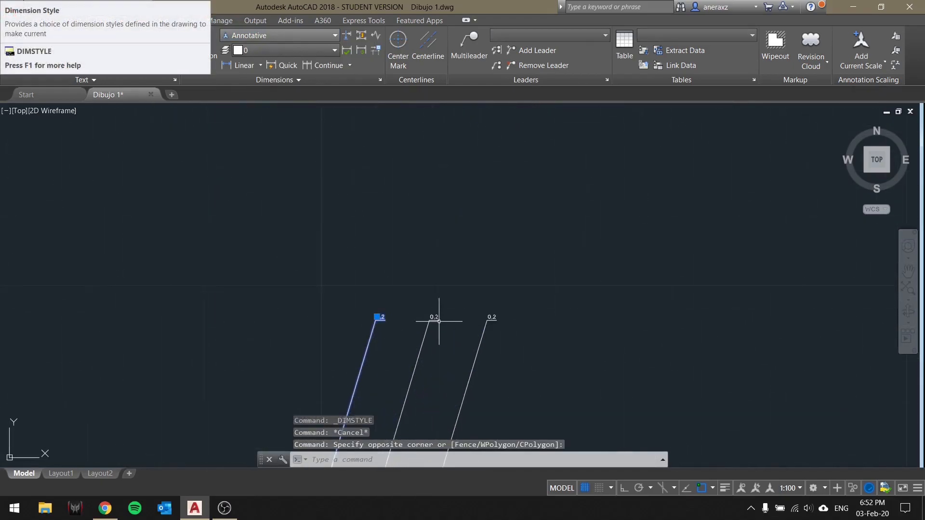
scroll(389, 326, "down", 10)
middle_click_drag(389, 355, 419, 289)
scroll(385, 352, "up", 10)
middle_click_drag(498, 294, 484, 323)
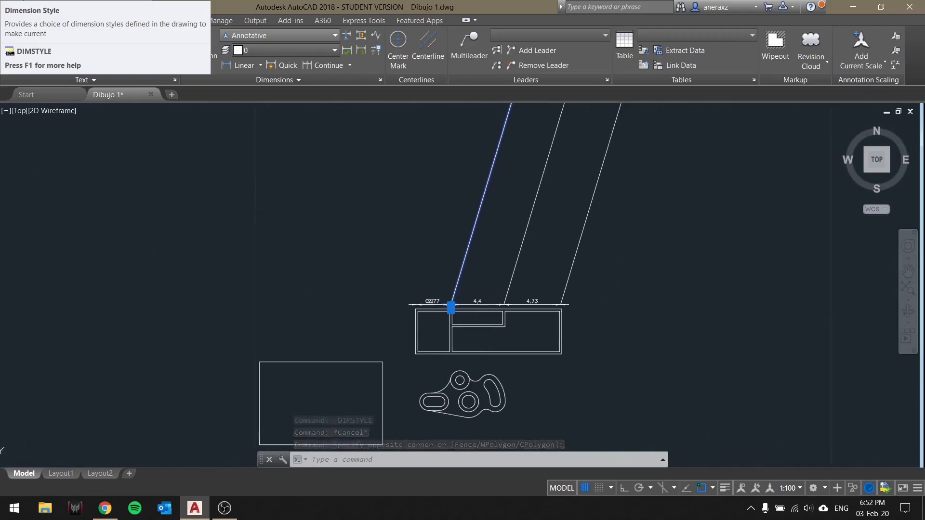
key("Escape")
Make the Standard dimension style current and add a linear dimension for the left outer wall's thickness at mid-height of the upper rooms.
scroll(443, 321, "up", 10)
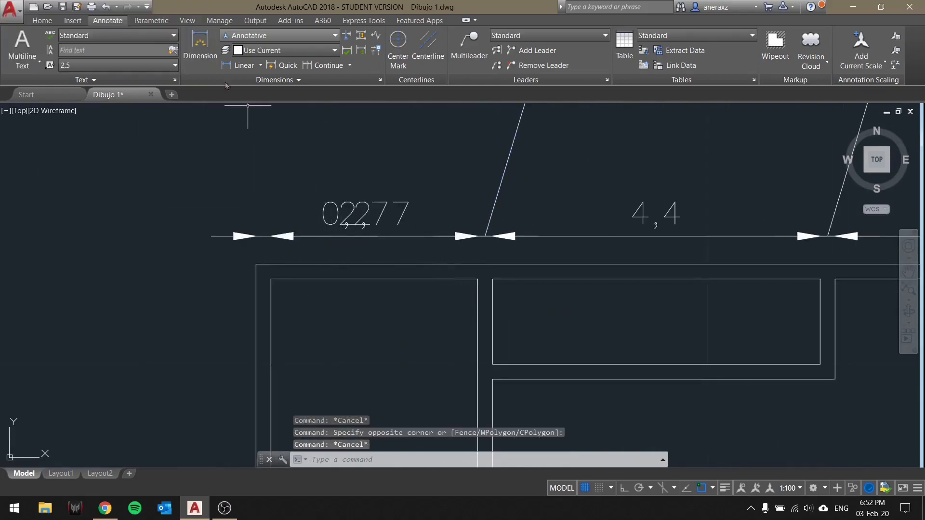
left_click(289, 35)
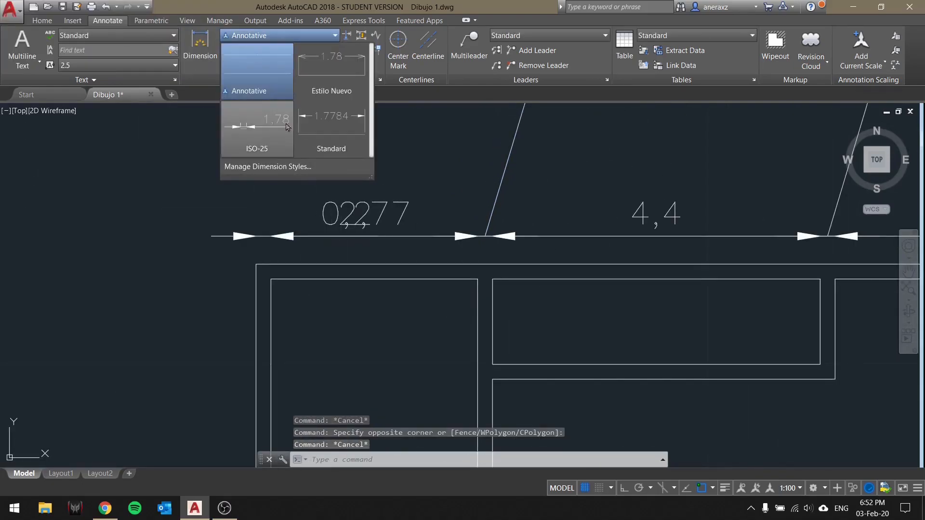
left_click(337, 129)
left_click(237, 65)
left_click(256, 355)
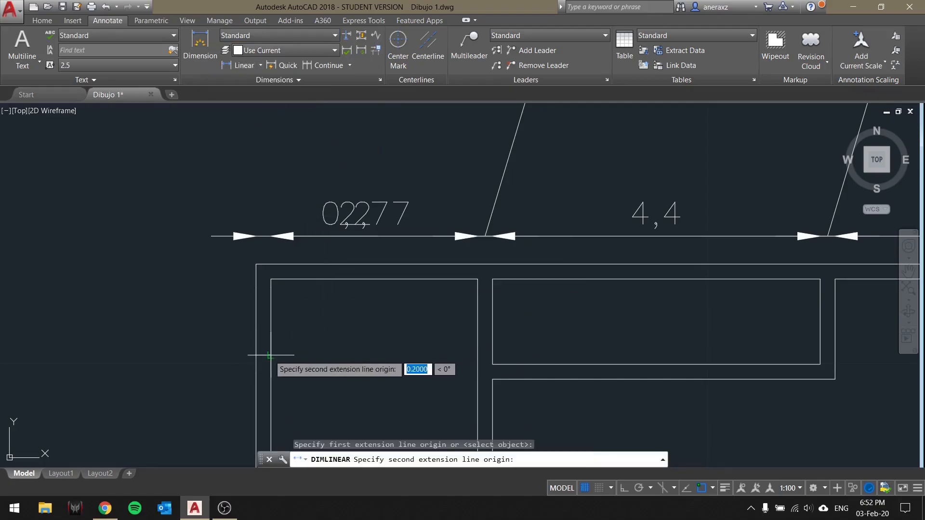
left_click(271, 348)
left_click(289, 344)
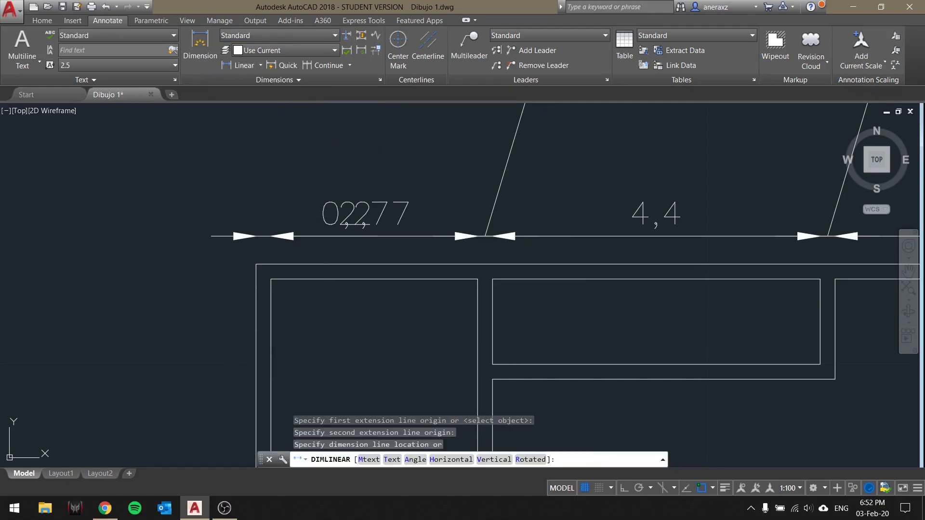
Continue the Standard-style dimension chain through the rooms and interior walls to the right outer wall's outer face.
left_click(316, 66)
left_click(477, 344)
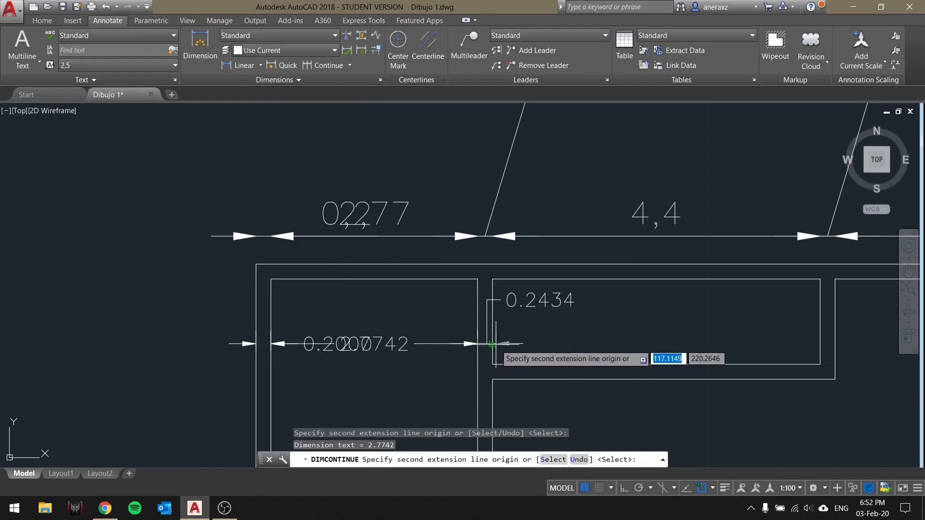
left_click(493, 344)
left_click(820, 344)
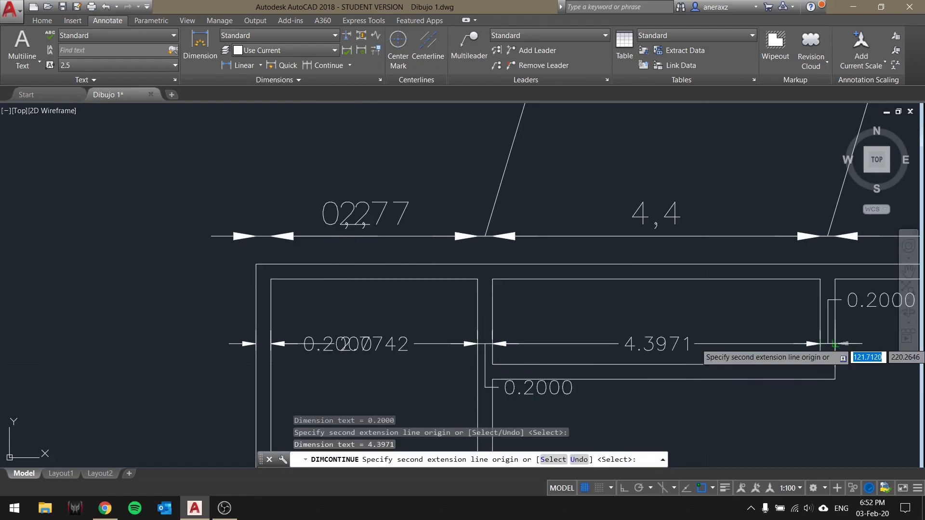
left_click(835, 344)
middle_click_drag(835, 344, 251, 312)
left_click(602, 312)
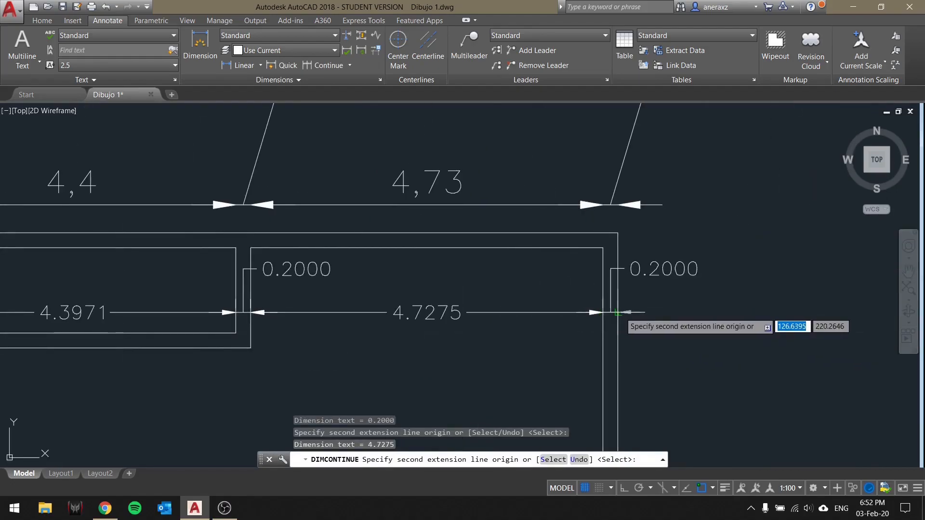
left_click(618, 312)
Extend the chain past the right outer wall with two freehand continued dimensions, about 1.15 and 1.41 long.
left_click(703, 312)
left_click(808, 312)
key("Escape")
Select the continued dimensions inside the right room and the upper middle room in turn to inspect them.
middle_click_drag(605, 318, 591, 272)
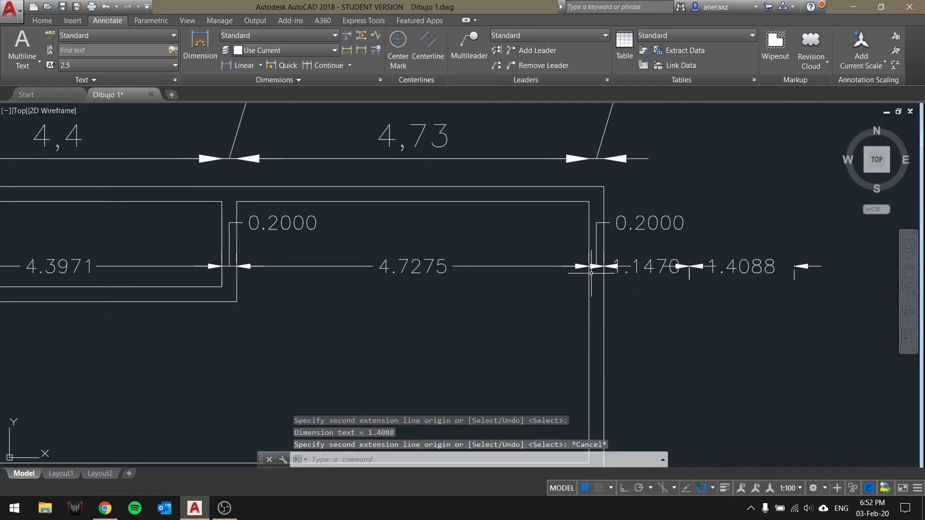
left_click(494, 282)
left_click(494, 261)
middle_click_drag(499, 261, 737, 300)
key("Escape")
left_click(348, 315)
left_click(348, 281)
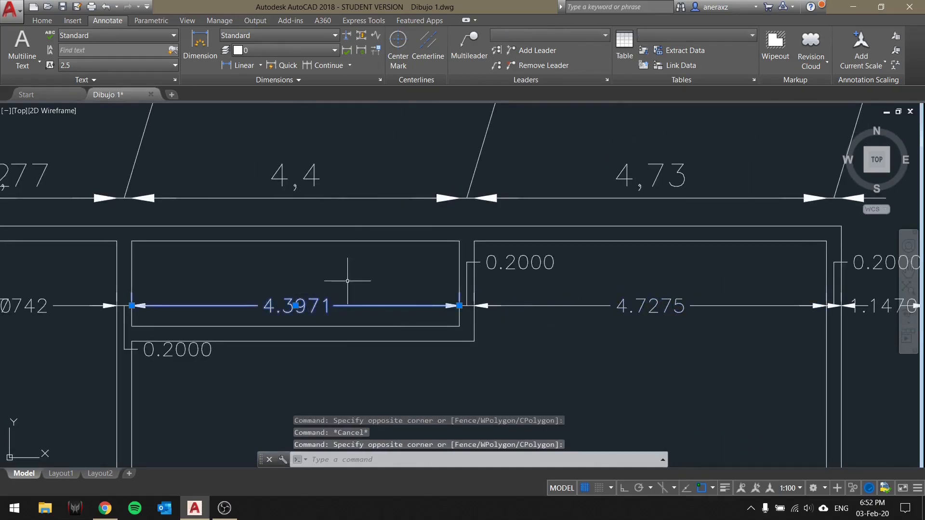
Select the Standard-style dimensions of the upper middle room, the left room and the left outer wall in turn to inspect them.
middle_click_drag(347, 281, 670, 287)
key("Escape")
left_click(635, 348)
left_click(504, 357)
key("Escape")
left_click(395, 340)
left_click(355, 318)
key("Escape")
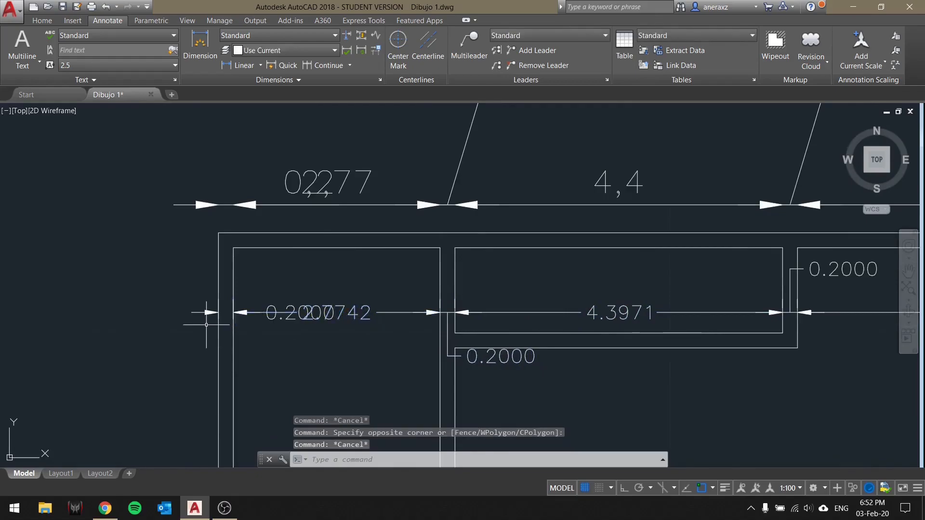
left_click(206, 325)
left_click(419, 307)
middle_click_drag(712, 314, 749, 260)
key("Escape")
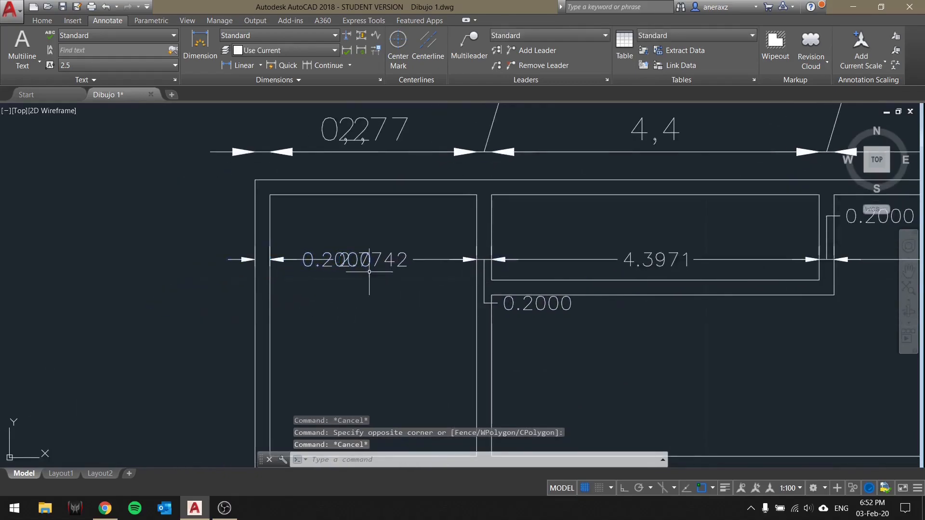
Examine the overlapping dimension texts in the left room and the list of available dimension styles.
scroll(299, 259, "up", 4)
left_click(376, 230)
key("Escape")
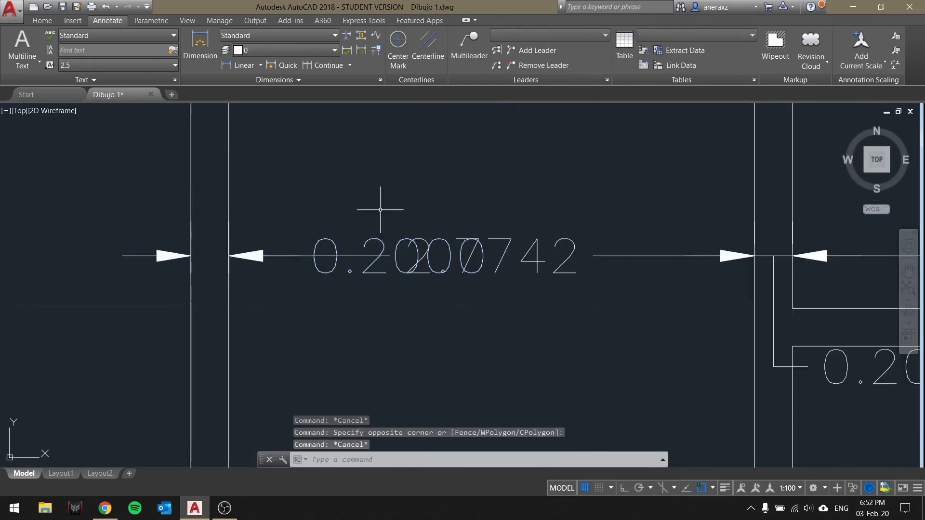
left_click(278, 35)
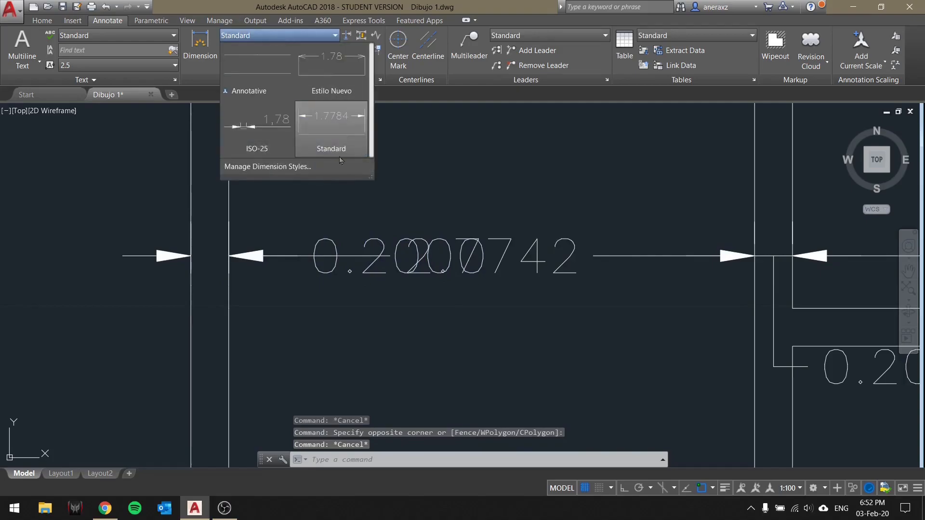
left_click(295, 40)
Delete the whole Standard-style dimension chain running through the rooms and past the right outer wall.
scroll(389, 322, "down", 5)
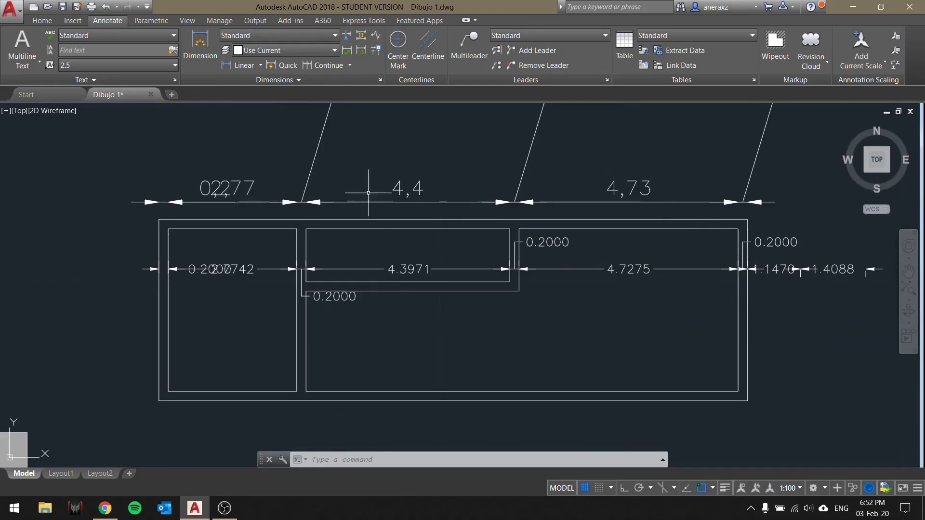
left_click(868, 294)
left_click(780, 238)
left_click(660, 308)
left_click(624, 256)
left_click(563, 256)
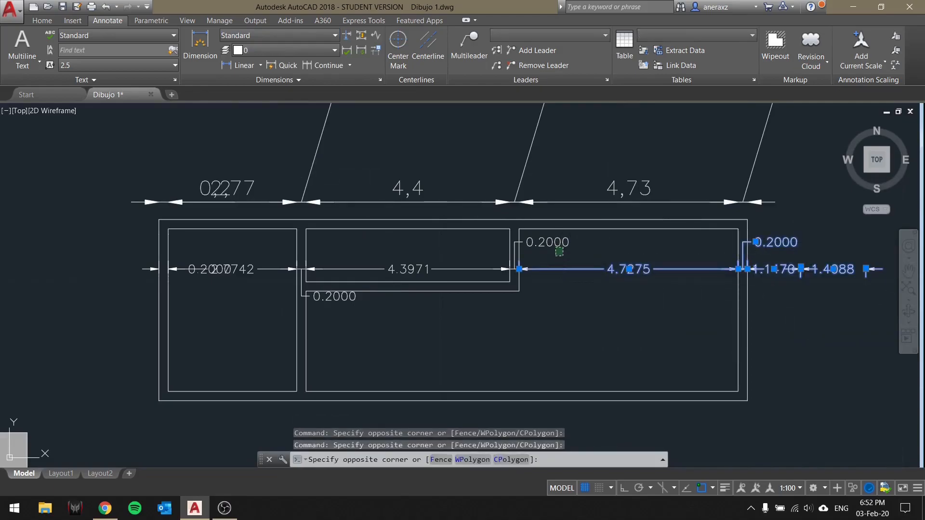
left_click(545, 241)
left_click(405, 275)
left_click(392, 264)
left_click(345, 303)
left_click(316, 291)
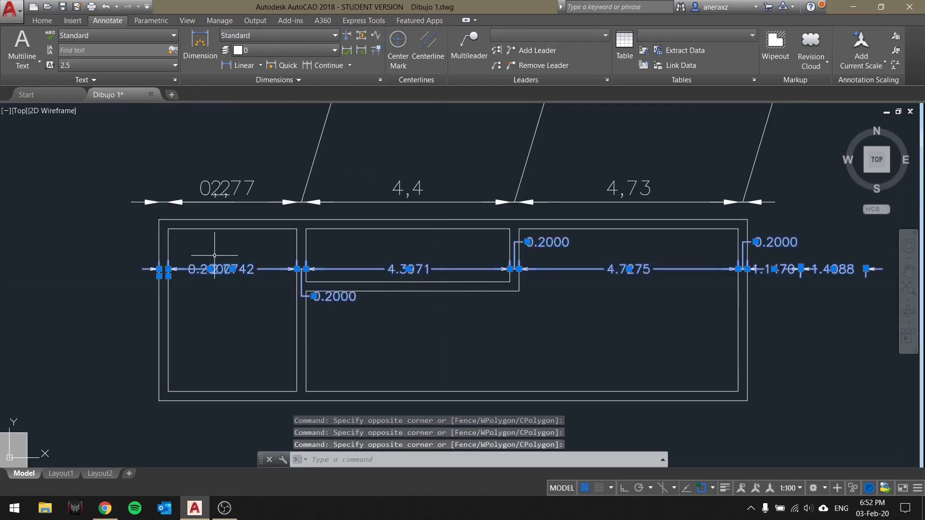
type("delete")
key("Return")
Switch to the Clase 3 outline in Google Docs and highlight "Acotaciones continuas" in green.
left_click(105, 508)
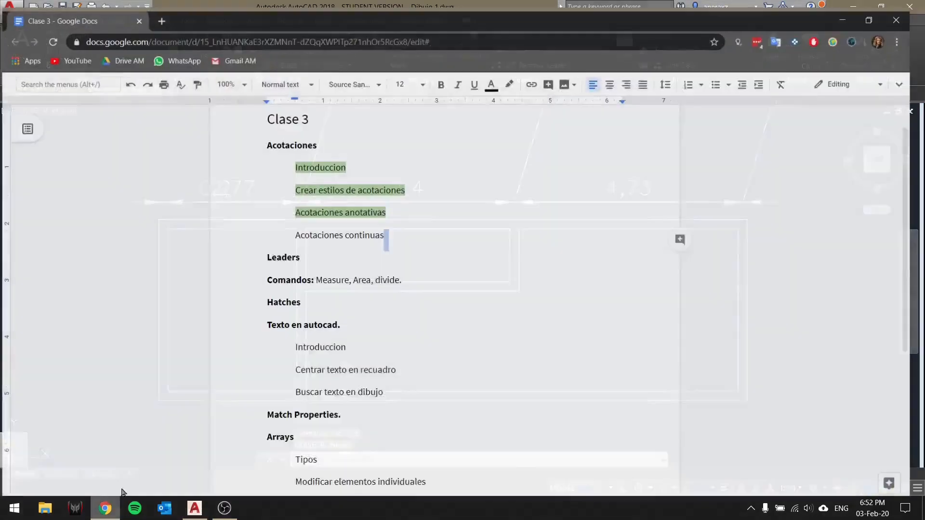
left_click_drag(398, 235, 413, 203)
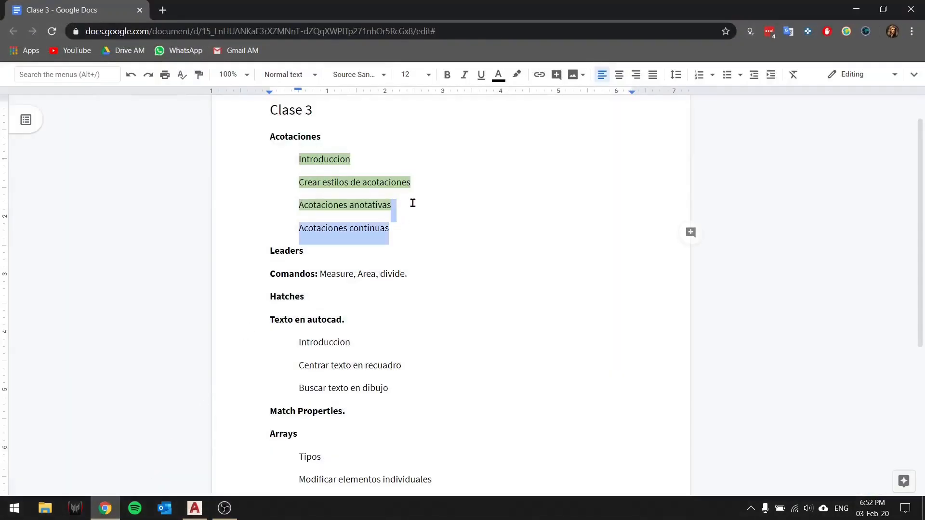
left_click(517, 74)
left_click(574, 156)
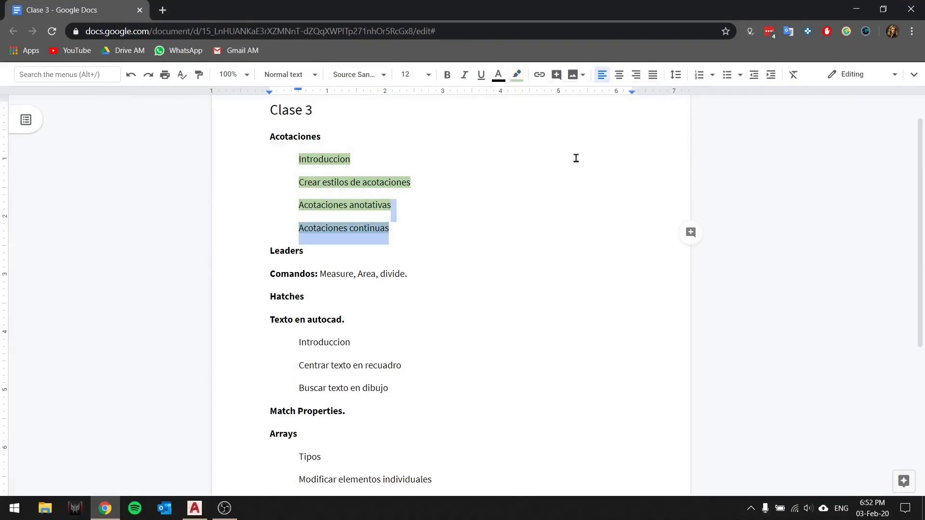
left_click(434, 214)
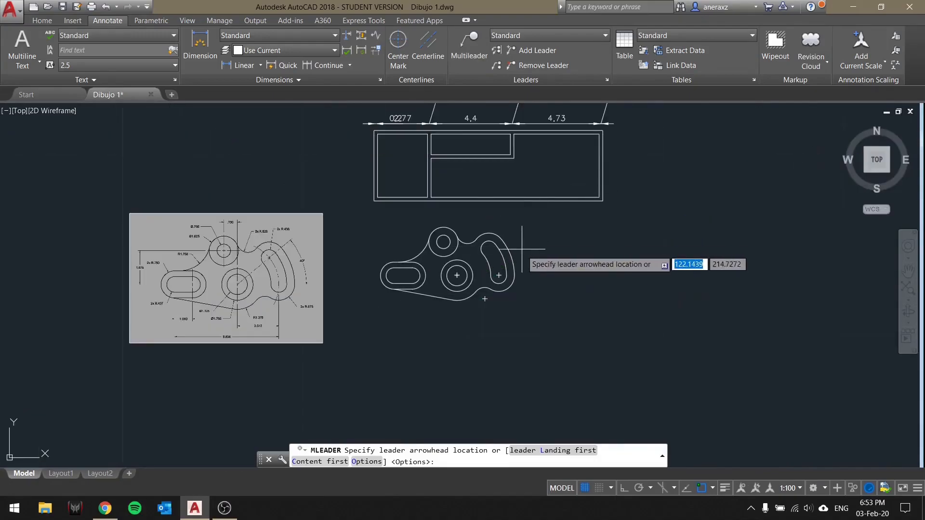
Add a multileader pointing at the right outer edge of the slotted mechanical part, with the text "Tuerca de motor".
left_click(511, 257)
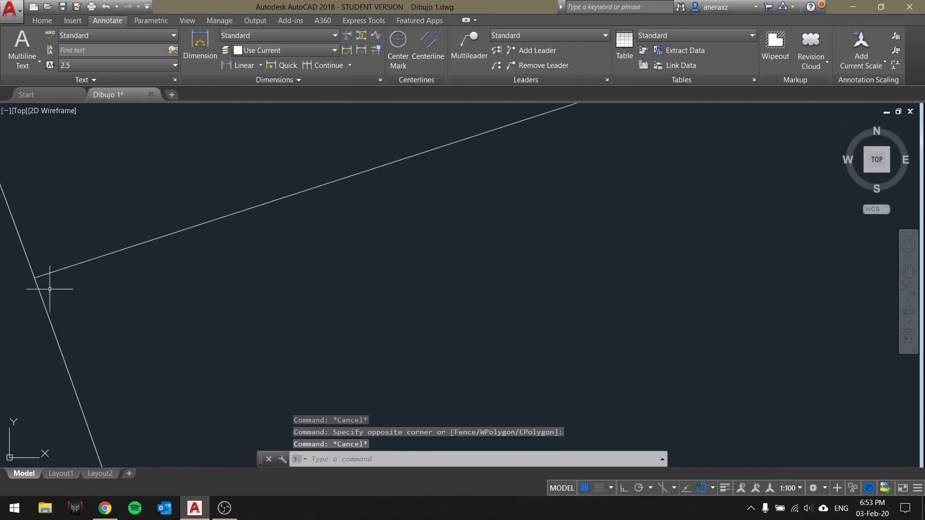
Examine the multileader's arrowhead, landing line and text size in relation to the mechanical part.
scroll(86, 283, "down", 12)
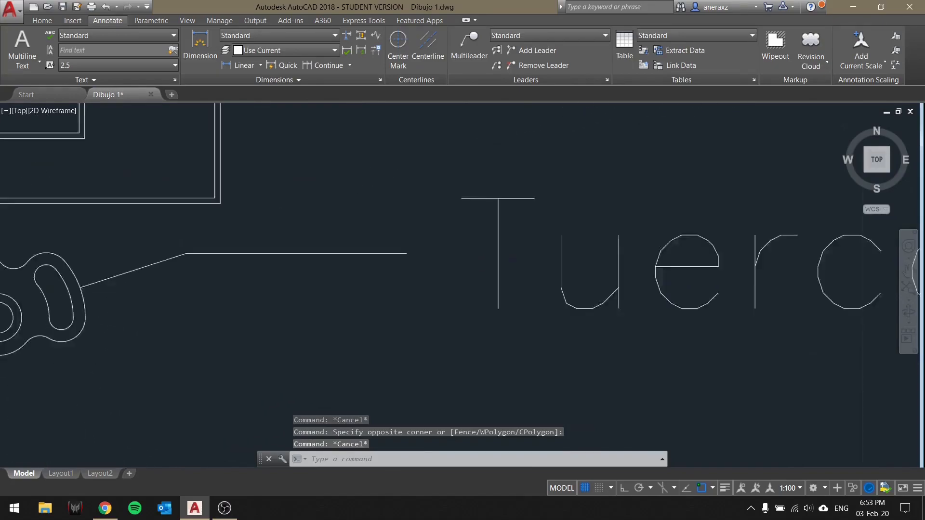
scroll(91, 294, "up", 5)
left_click(200, 248)
left_click(184, 213)
key("Escape")
scroll(499, 219, "down", 2)
scroll(254, 222, "down", 4)
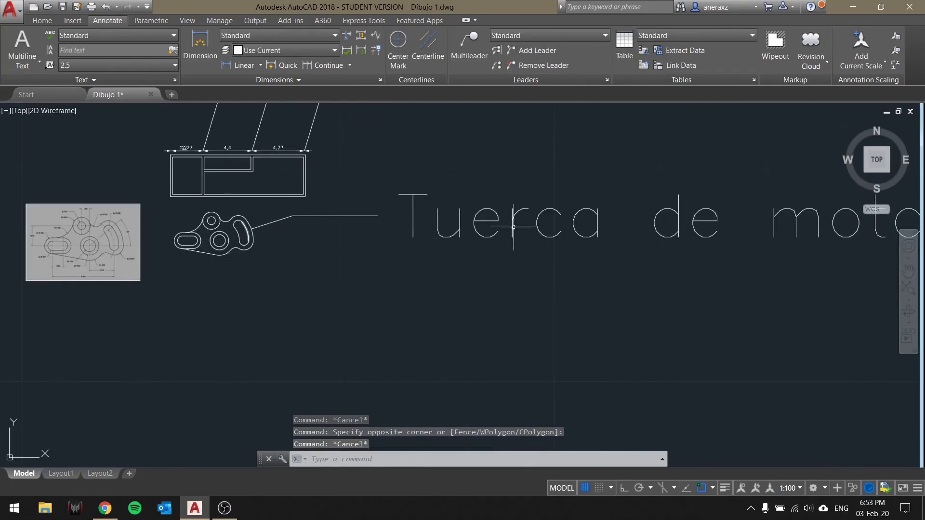
scroll(831, 242, "down", 2)
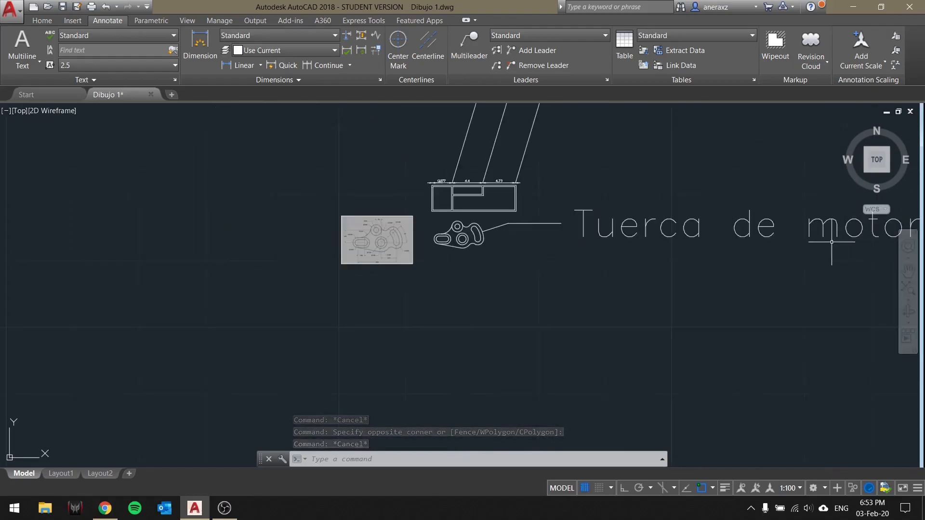
middle_click_drag(636, 214, 555, 238)
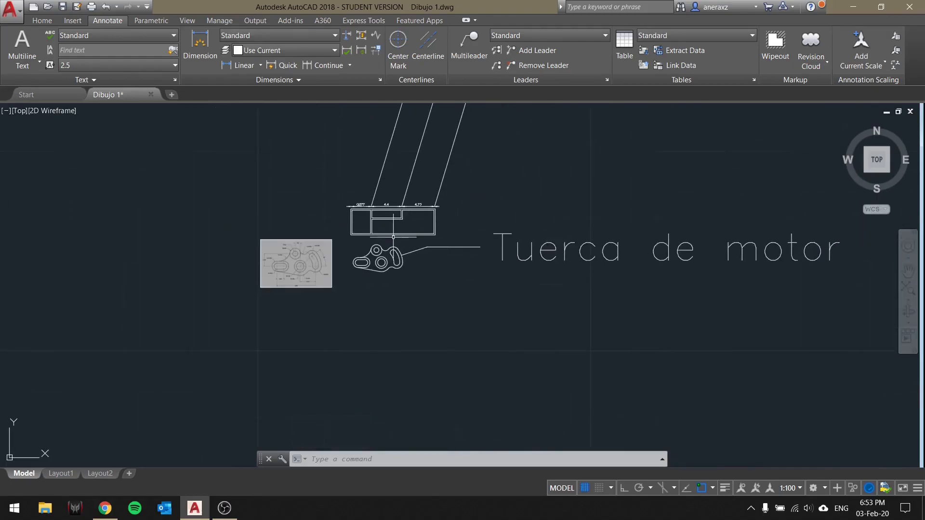
Select the "Tuerca de motor" multileader and open the Standard multileader style for modification.
scroll(399, 242, "up", 6)
left_click(652, 288)
left_click(535, 254)
scroll(730, 257, "down", 2)
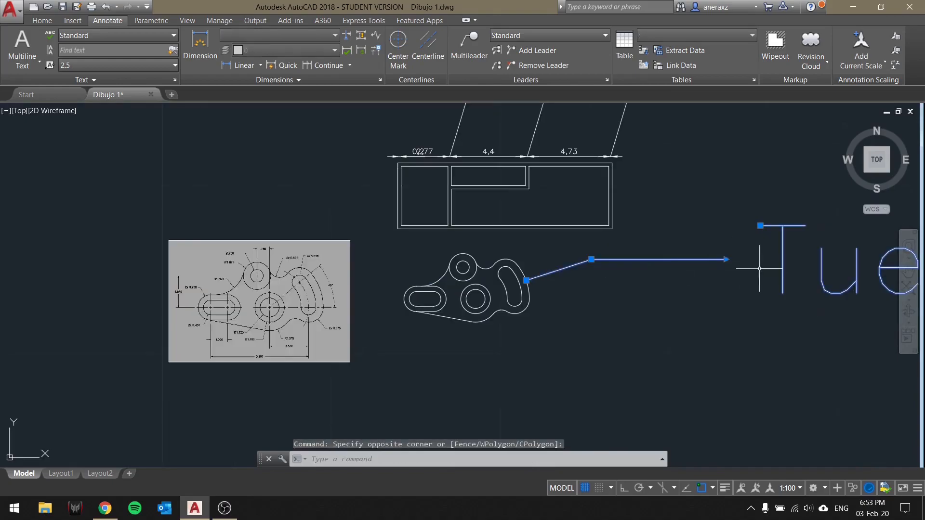
middle_click_drag(760, 268, 621, 268)
left_click(543, 36)
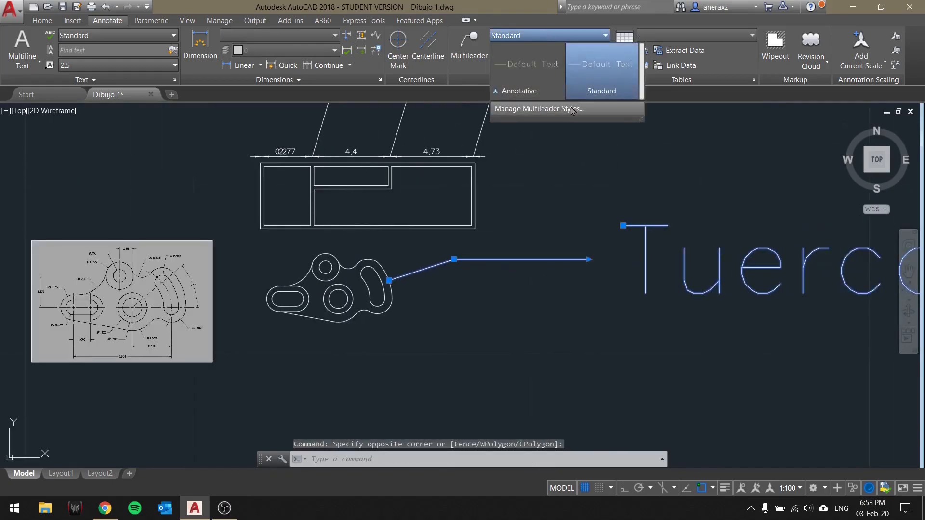
left_click(539, 109)
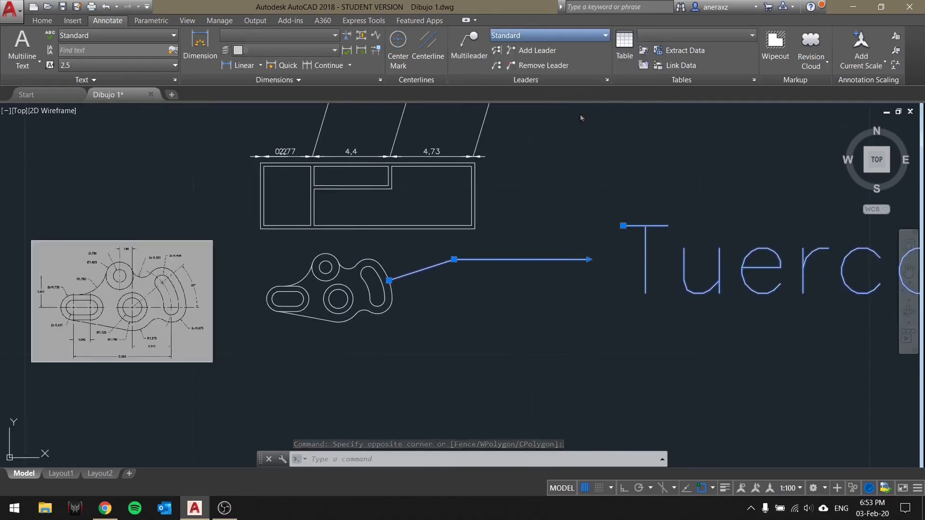
left_click_drag(558, 161, 487, 189)
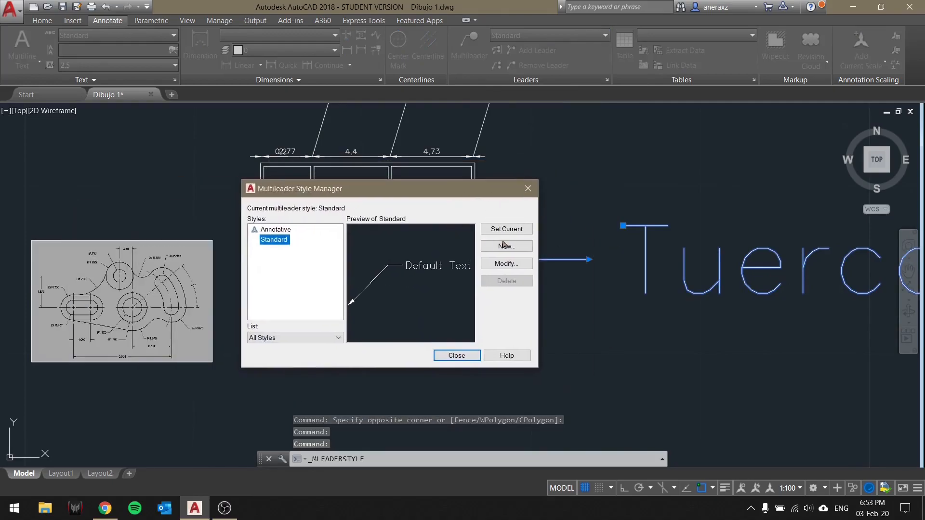
left_click(514, 252)
left_click(473, 238)
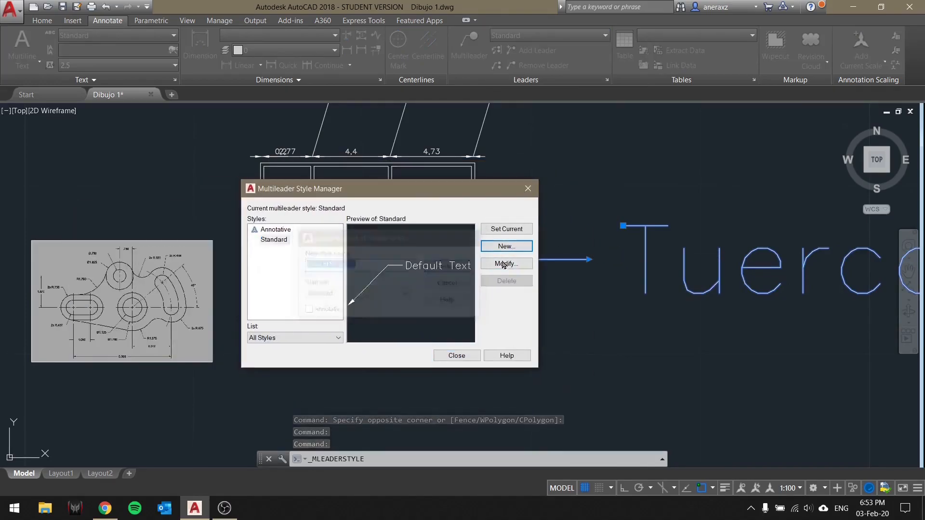
left_click(505, 264)
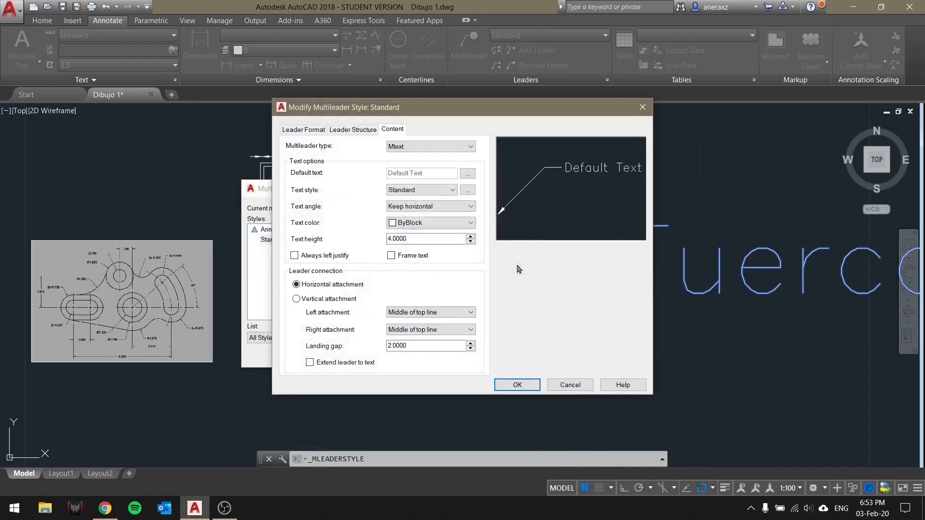
Review the Standard multileader style's content, structure and arrowhead settings, and close the style manager without changing anything.
left_click_drag(412, 239, 359, 242)
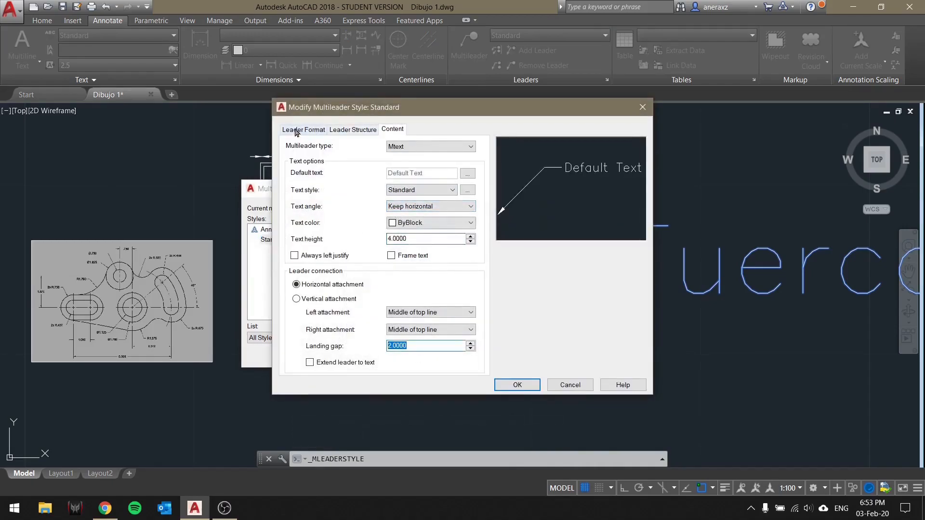
left_click(353, 129)
left_click(304, 129)
left_click(433, 238)
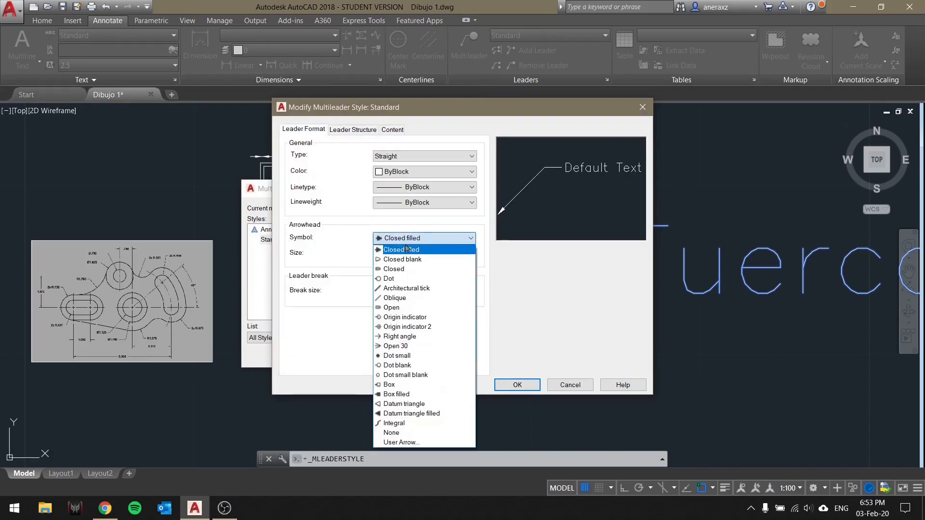
left_click(407, 249)
left_click(361, 133)
left_click(398, 135)
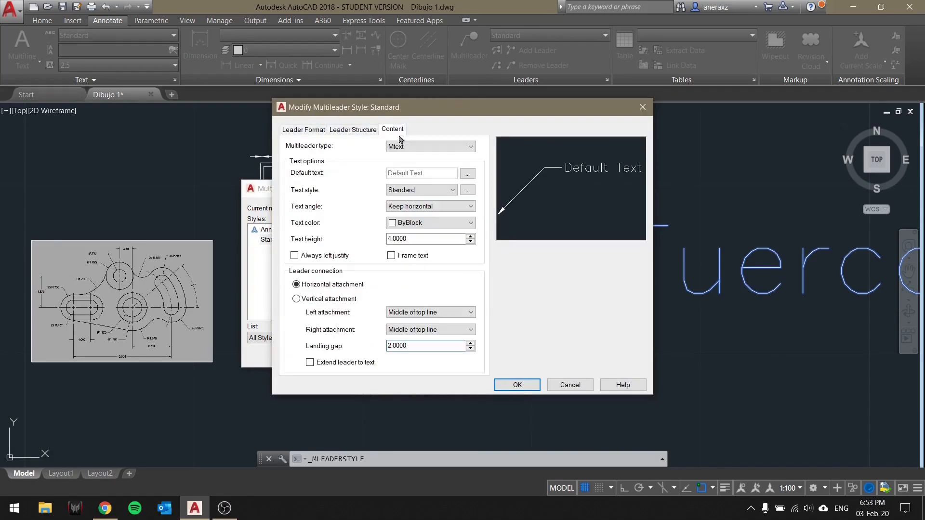
left_click(642, 106)
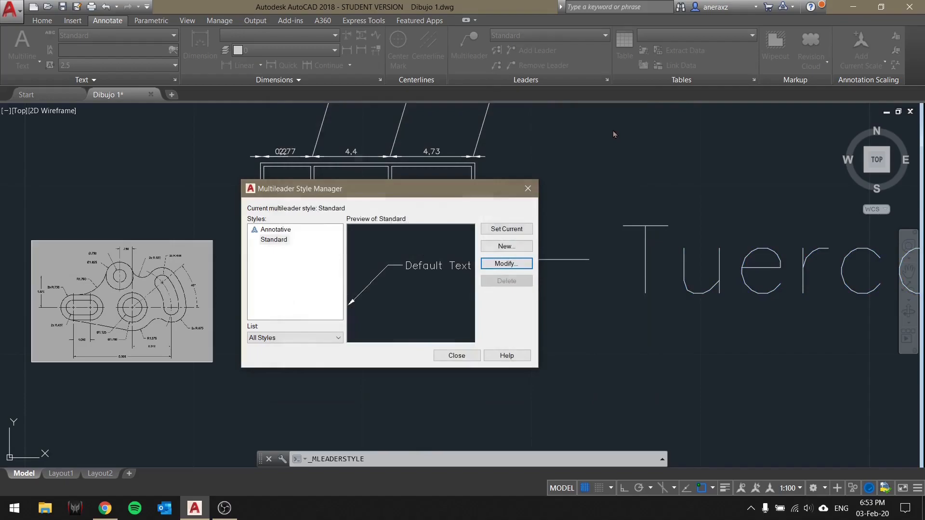
left_click(528, 188)
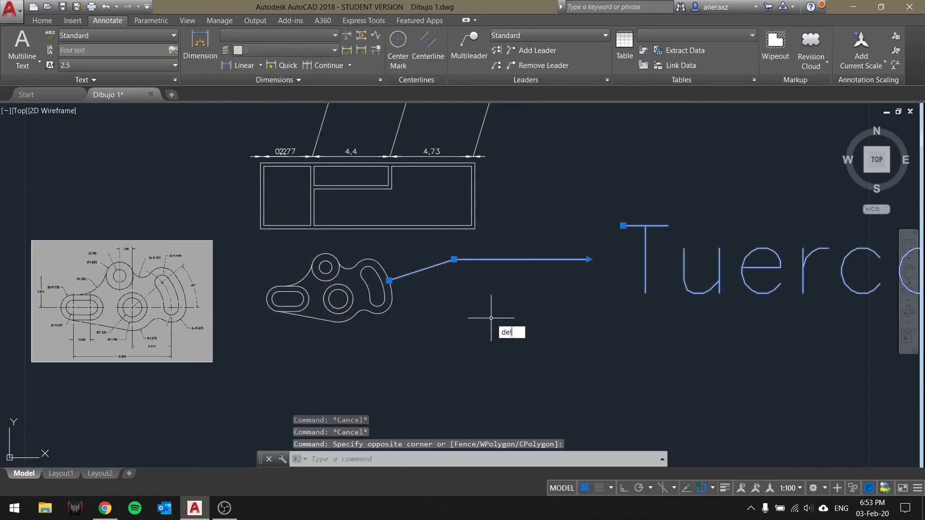
Delete the multileader that points to the bracket's curved slot end.
key("Return")
key("Escape")
middle_click_drag(401, 250, 411, 273)
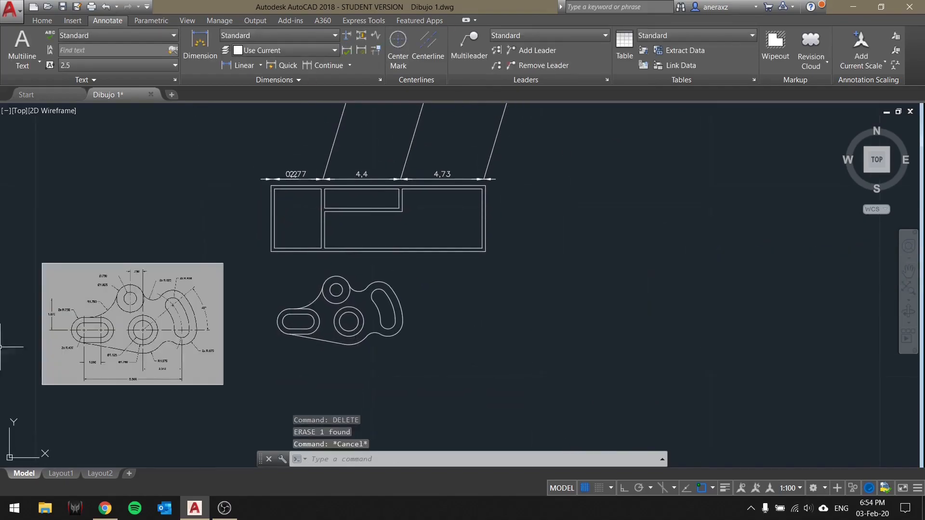
Switch to the Clase 3 outline in Google Docs and highlight the Leaders heading in green.
left_click(106, 509)
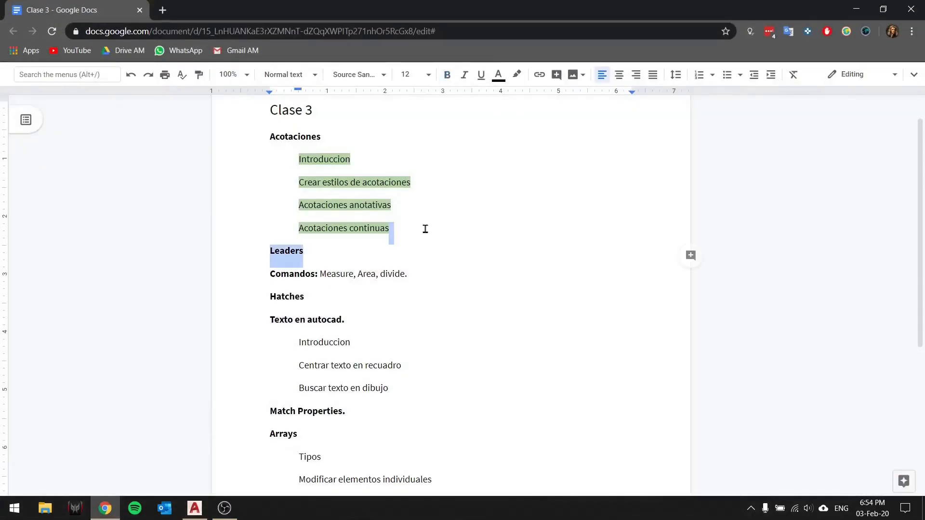
left_click(515, 73)
left_click(582, 155)
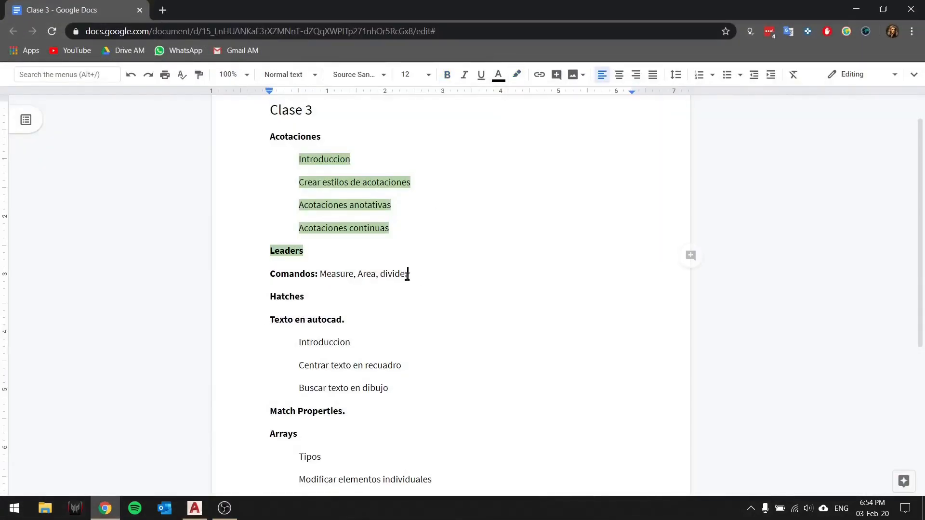
left_click_drag(284, 275, 415, 274)
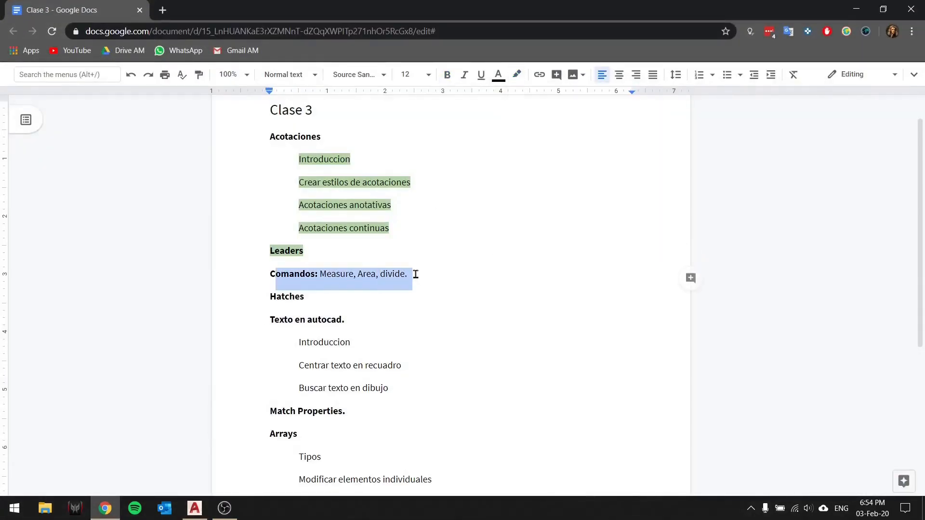
left_click(348, 275)
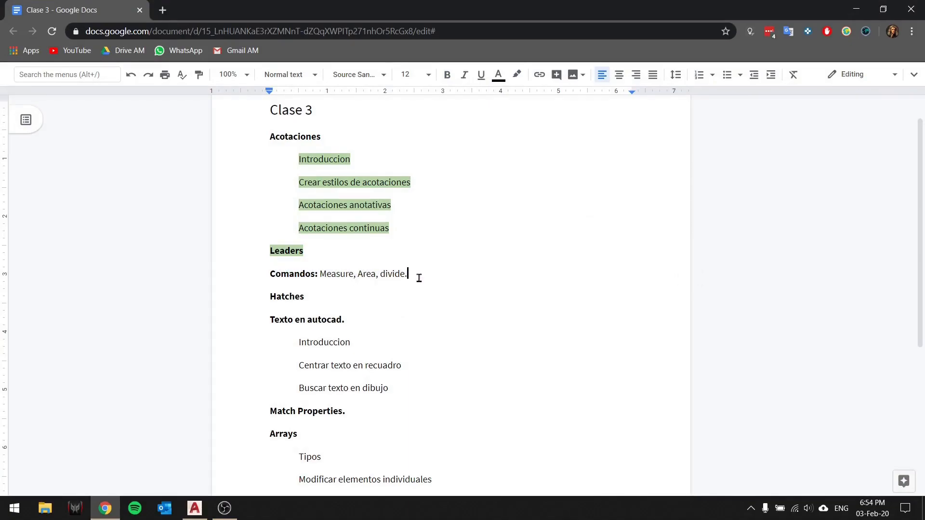
Switch back to the bracket drawing in AutoCAD and bring up the Home tools.
left_click(856, 9)
scroll(442, 278, "up", 4)
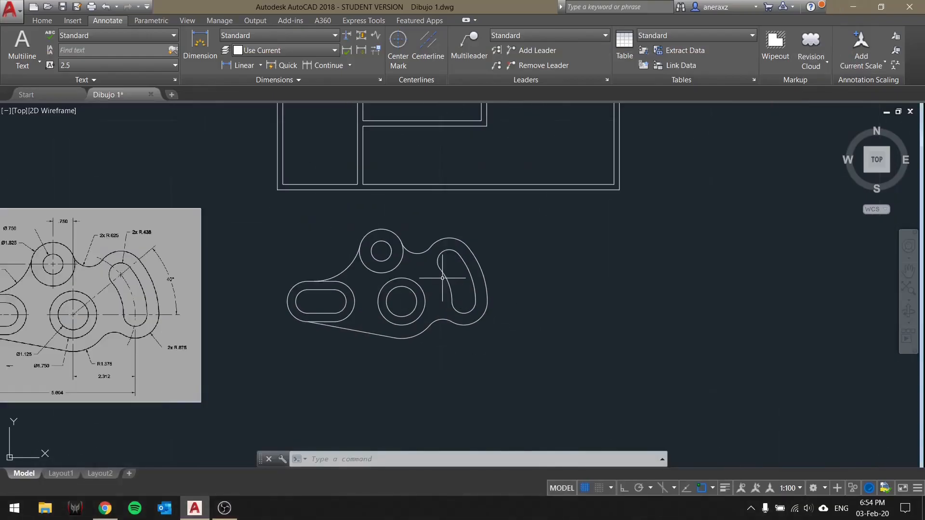
middle_click_drag(549, 251, 576, 250)
key("Escape")
key("Escape")
left_click(42, 20)
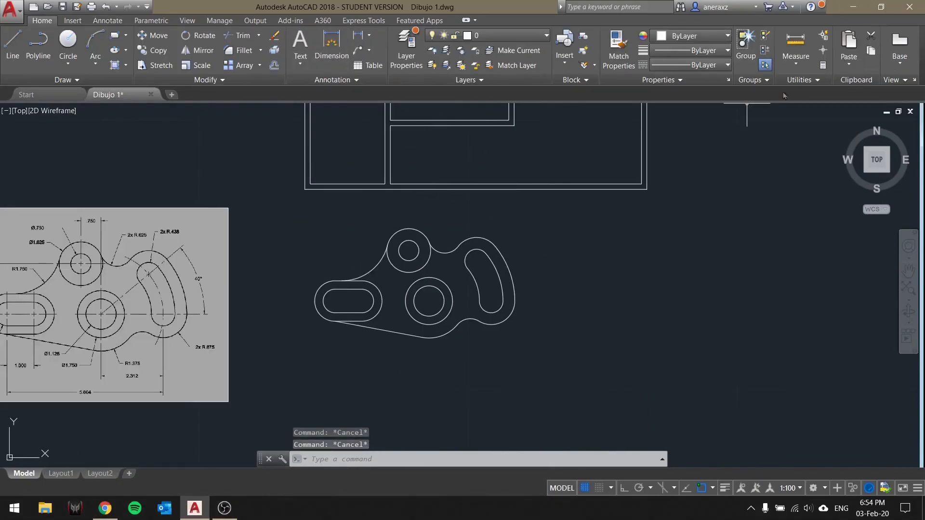
left_click(796, 61)
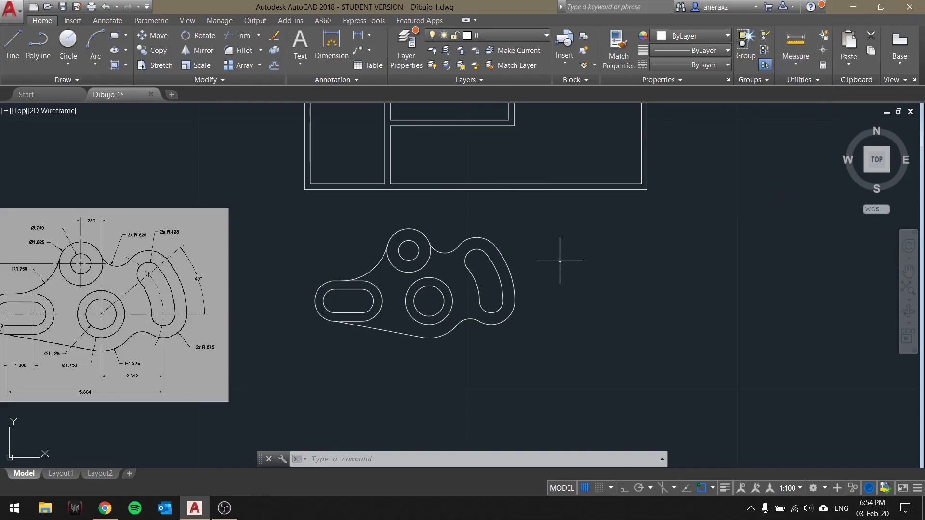
key("Return")
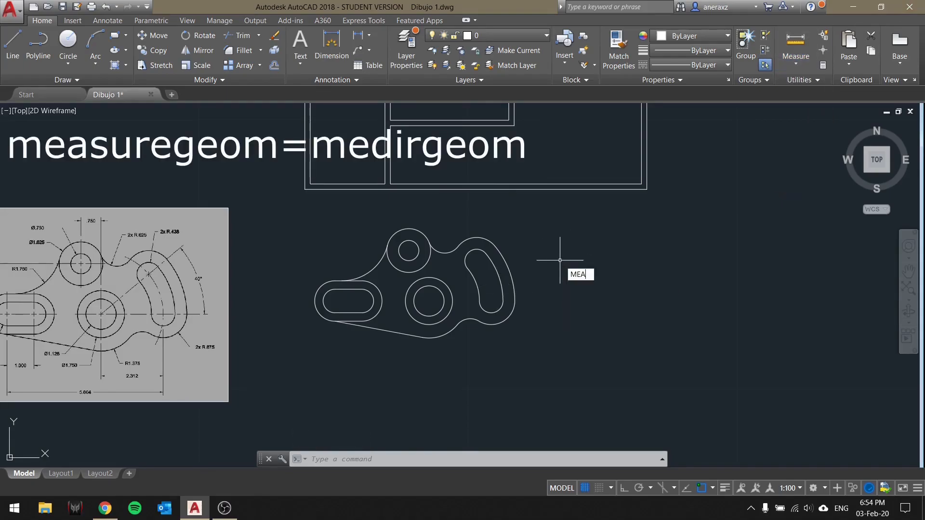
key("Down")
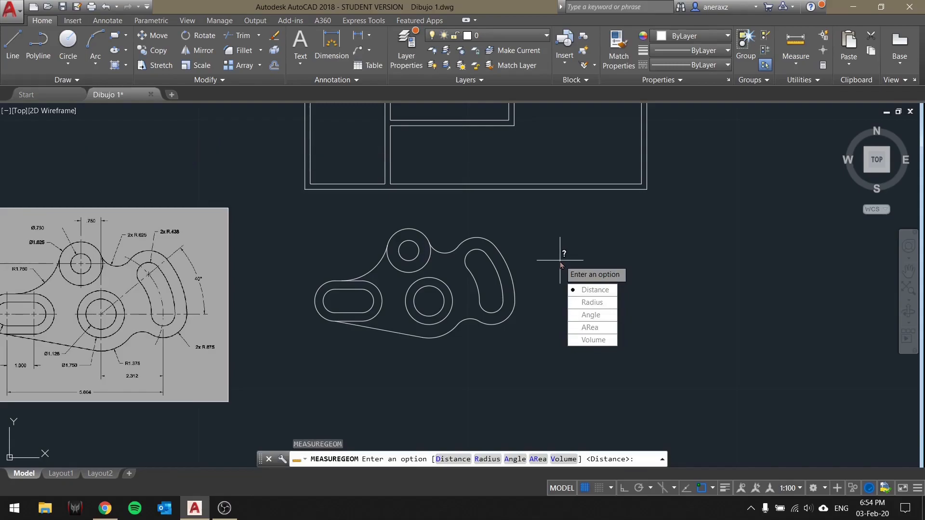
key("Return")
key("Escape")
key("Escape")
Measure the distance from the right arc center of the straight slot to the center of the bracket's upper hole with MEASUREGEOM.
type("mea")
key("Return")
key("Return")
scroll(367, 274, "up", 2)
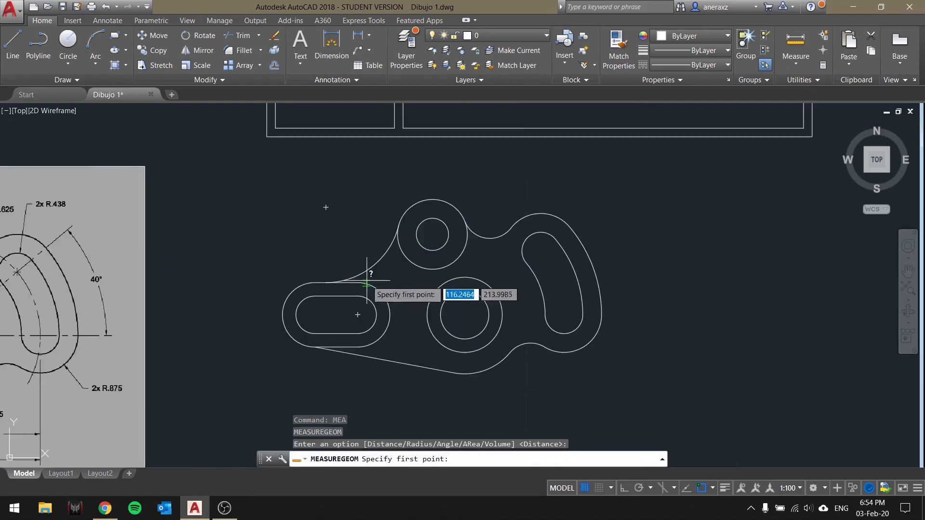
left_click(358, 315)
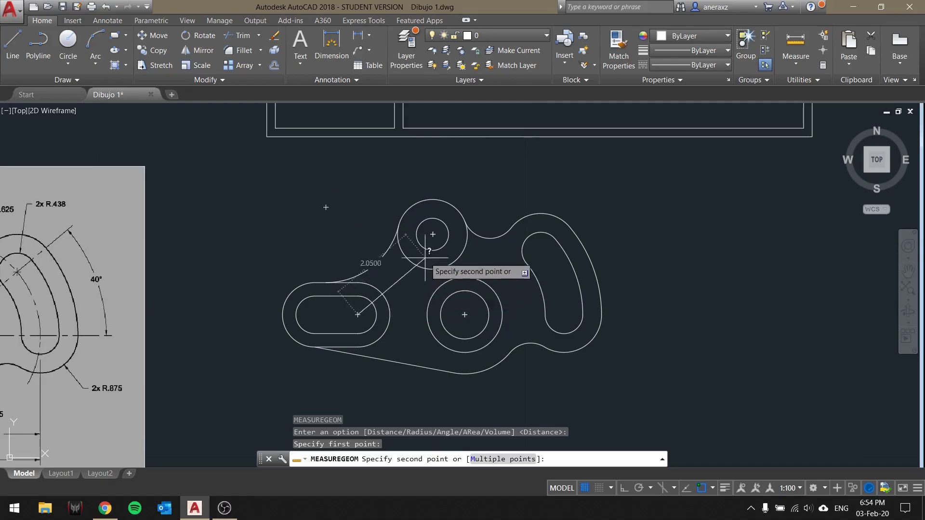
left_click(432, 234)
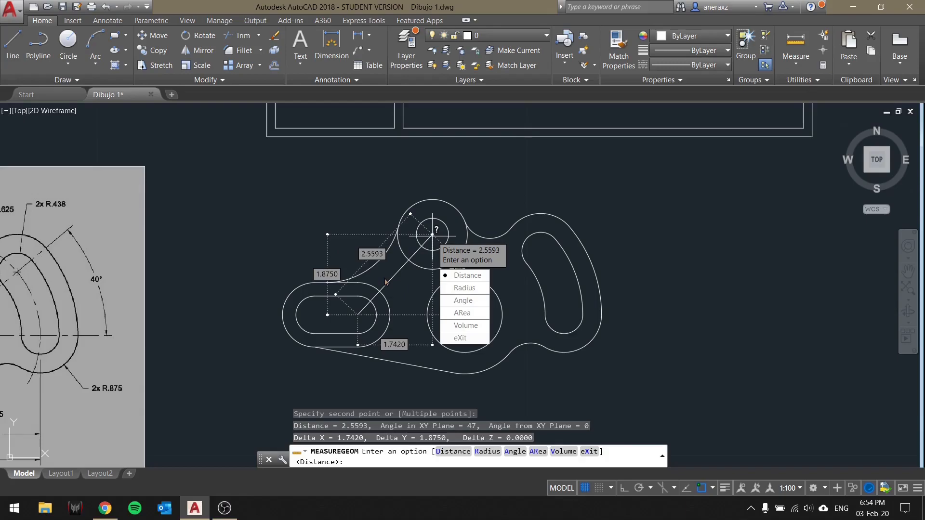
key("Escape")
key("Escape")
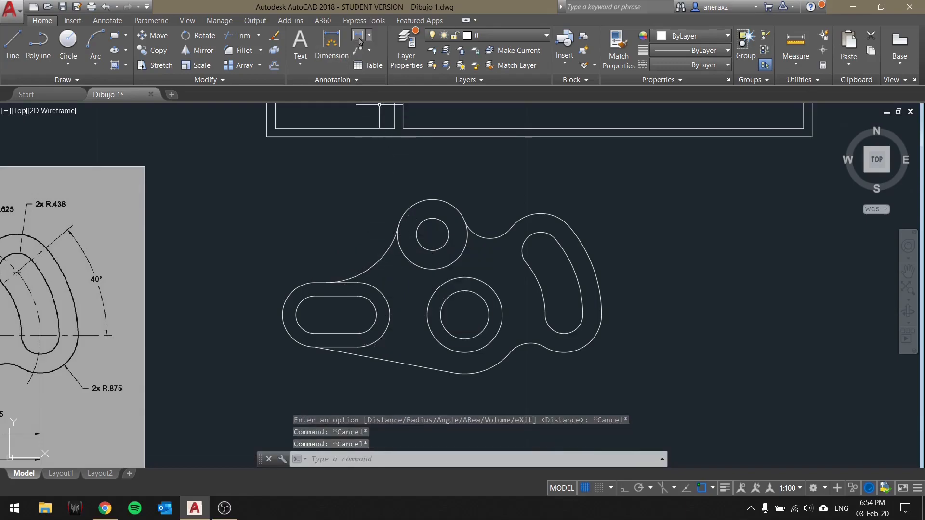
Add an aligned dimension from the straight slot's right arc center to the upper hole's center, placed outside the bracket's concave edge.
left_click(368, 36)
left_click(385, 79)
scroll(380, 313, "up", 4)
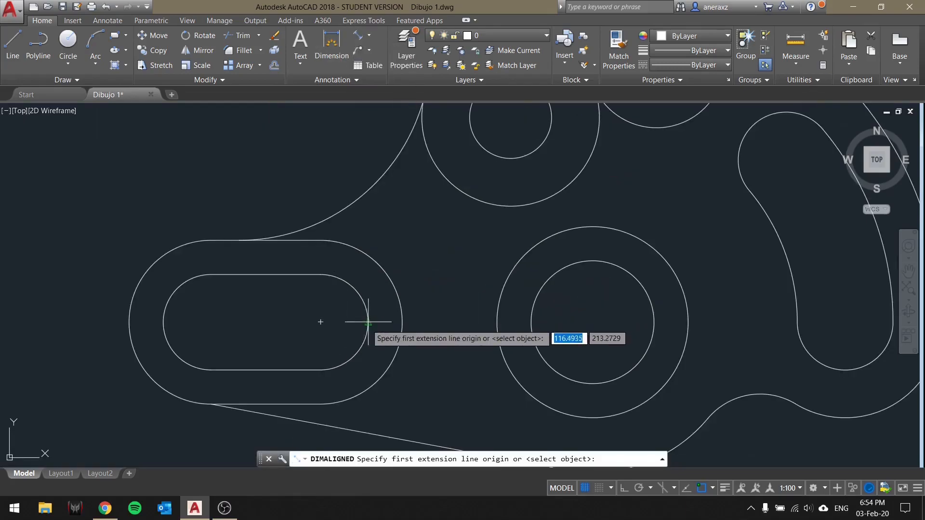
left_click(320, 324)
middle_click_drag(320, 324, 303, 400)
left_click(494, 195)
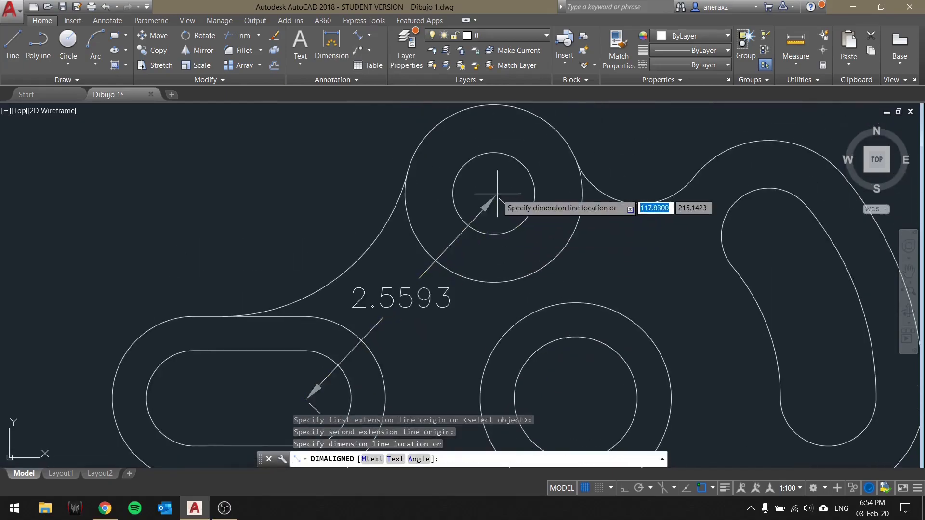
left_click(356, 213)
Delete the aligned dimension between the straight slot and the upper hole.
left_click(366, 214)
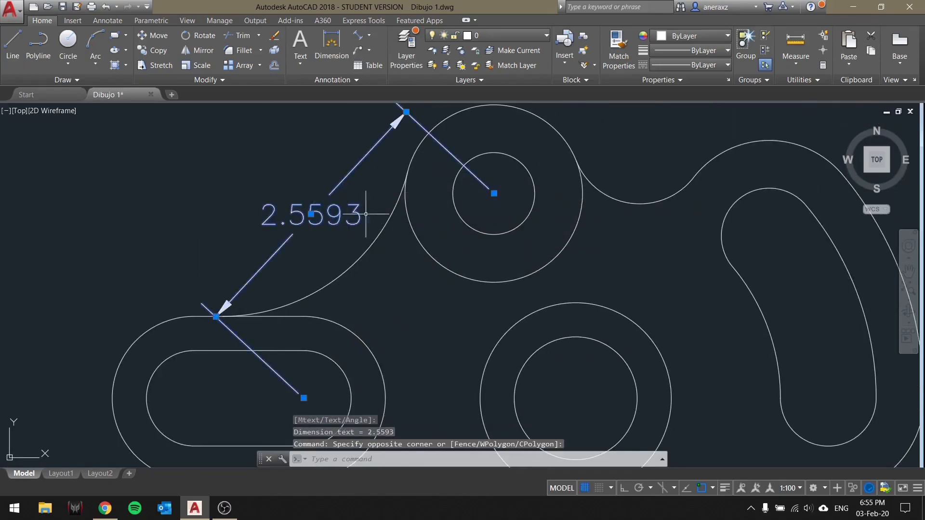
key("Escape")
left_click(311, 233)
left_click(280, 181)
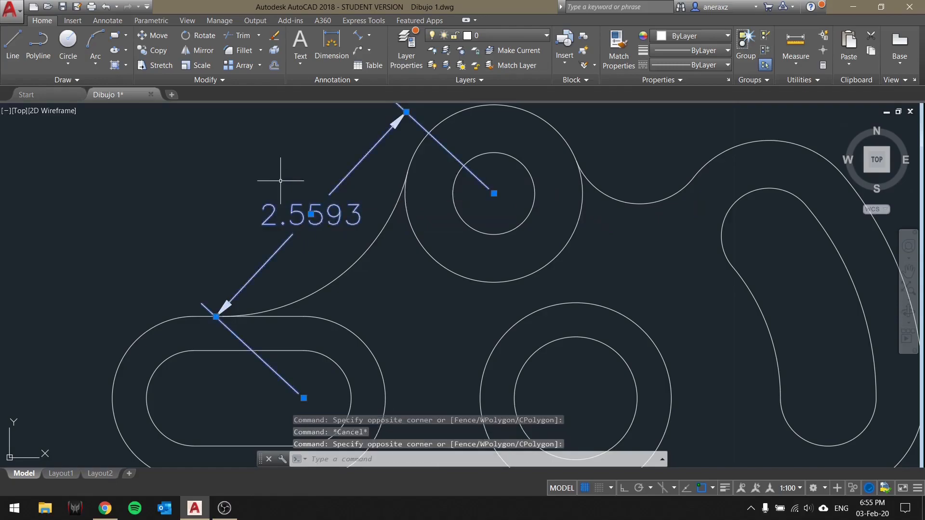
type("delete")
key("Return")
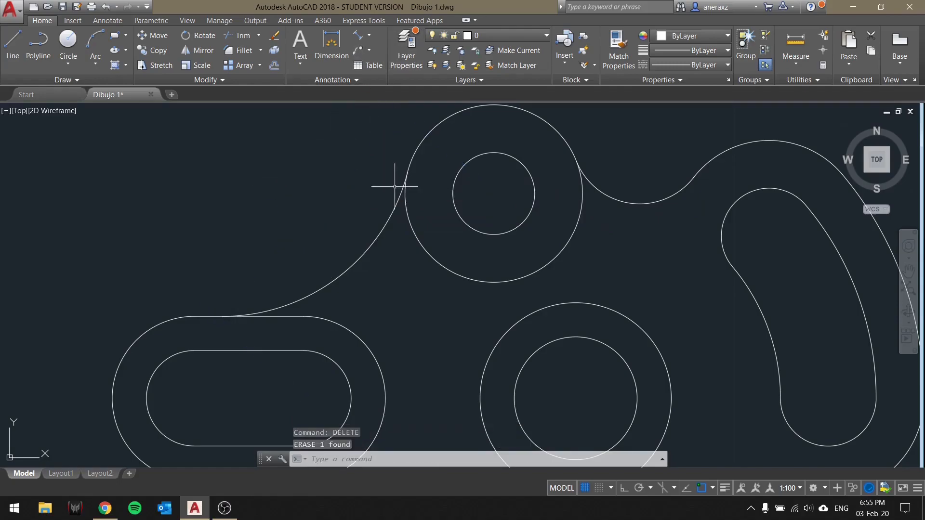
Measure the length of the inner straight slot's upper edge with MEASUREGEOM.
type("mea")
key("Return")
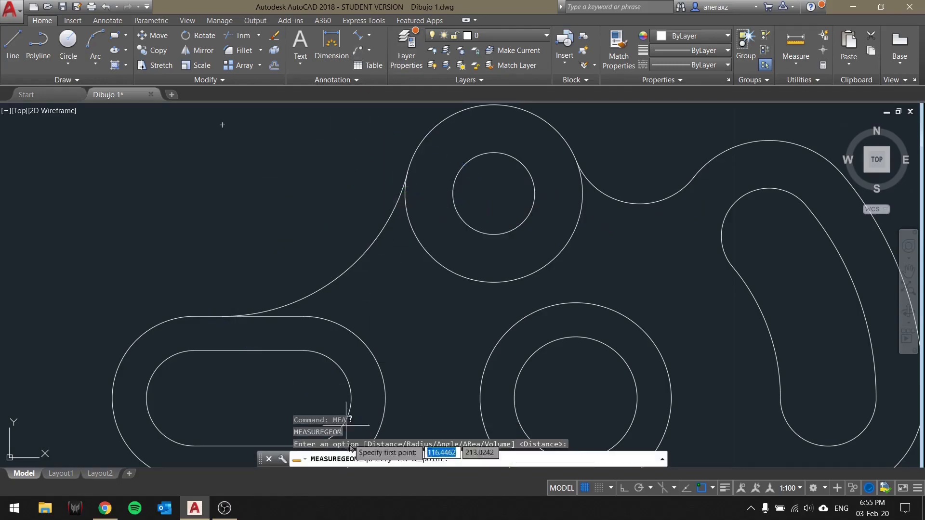
left_click(306, 351)
left_click(193, 349)
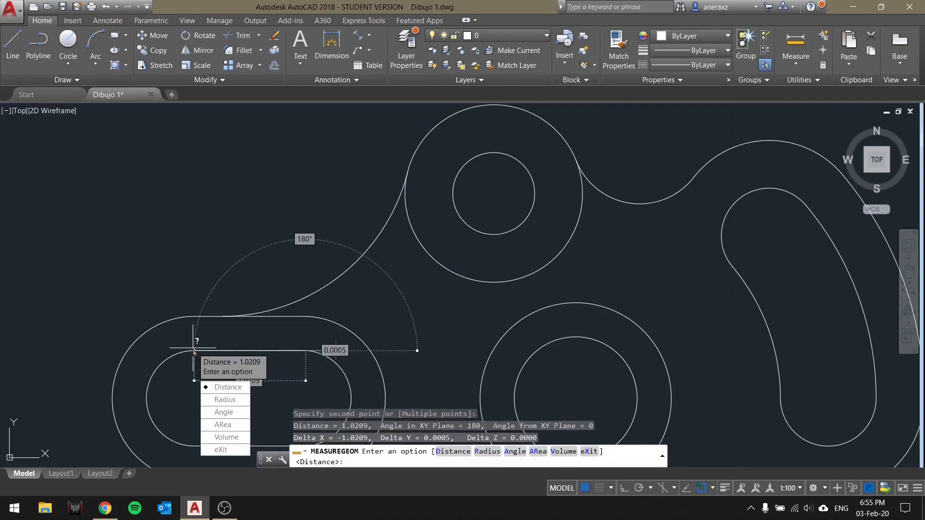
key("Escape")
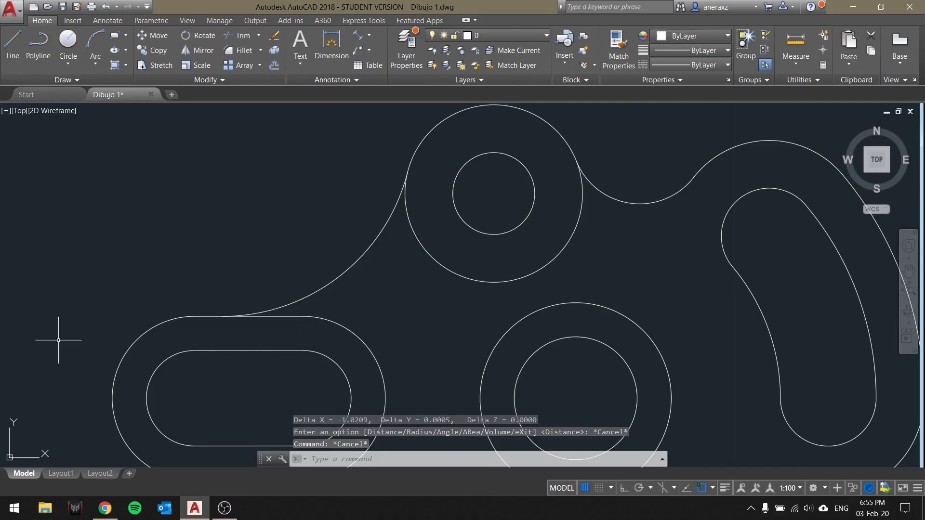
Add an aligned dimension between the centers of the upper hole and the large lower hole, placed toward the curved slot.
type("dal")
key("Return")
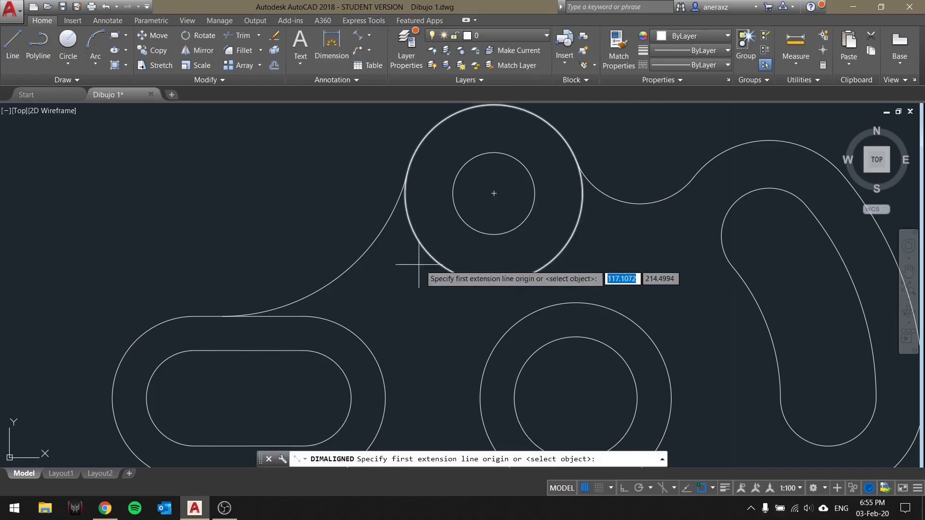
left_click(493, 193)
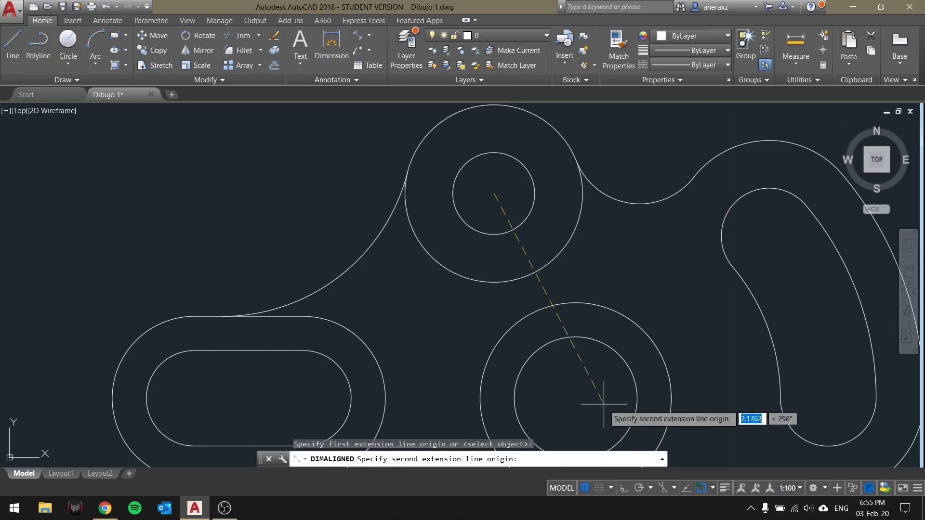
left_click(578, 398)
left_click(666, 260)
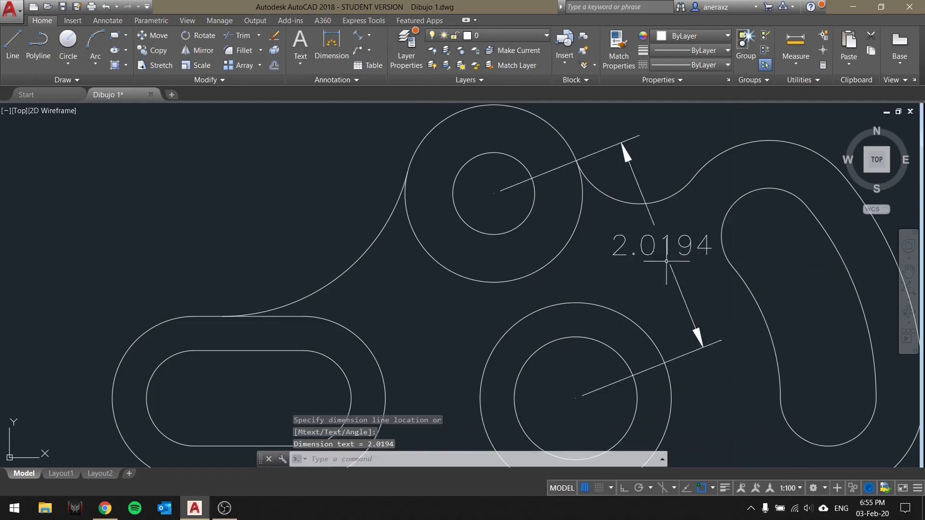
Delete the aligned dimension between the upper hole and the large lower hole.
scroll(646, 245, "down", 5)
scroll(647, 244, "up", 2)
key("Escape")
left_click(611, 236)
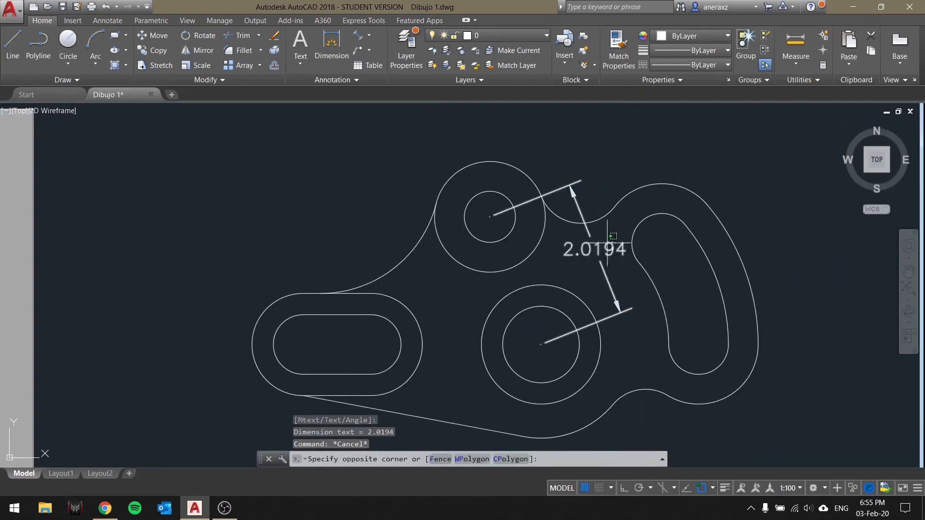
left_click(599, 248)
type("del")
key("Return")
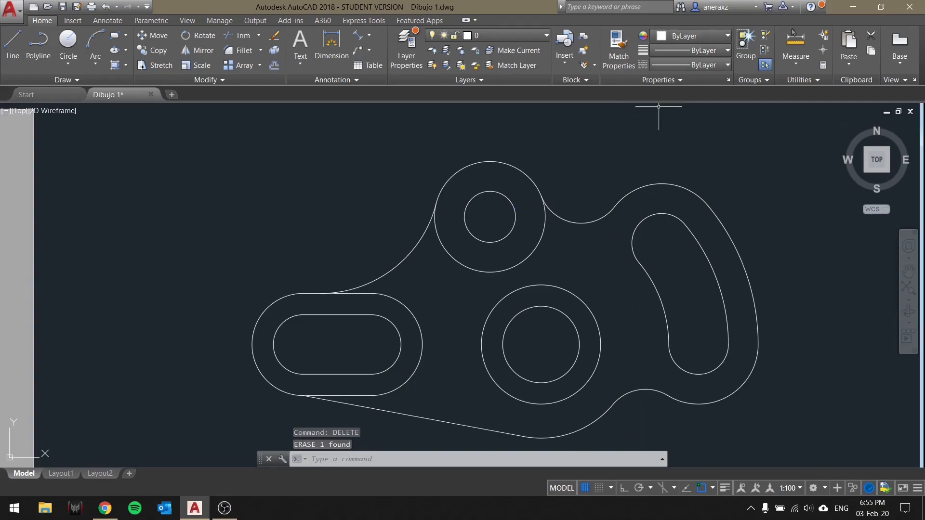
left_click(795, 64)
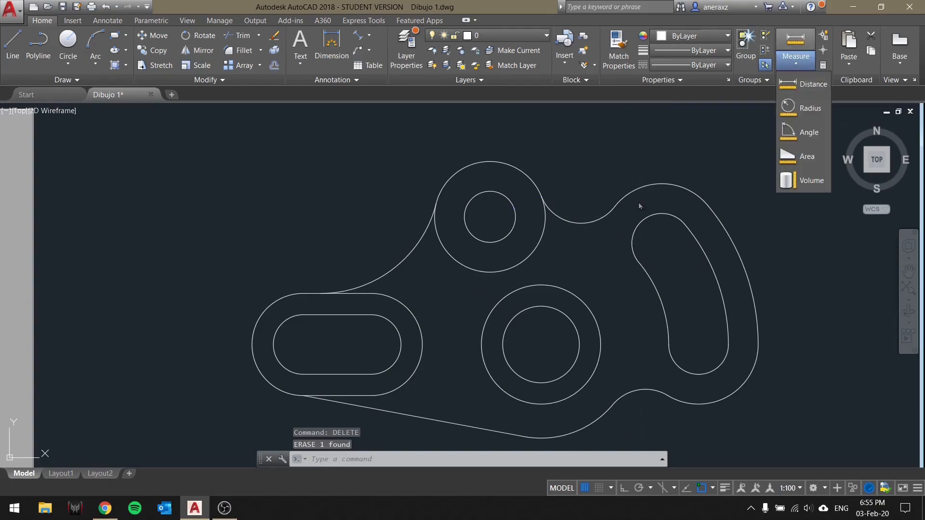
key("Escape")
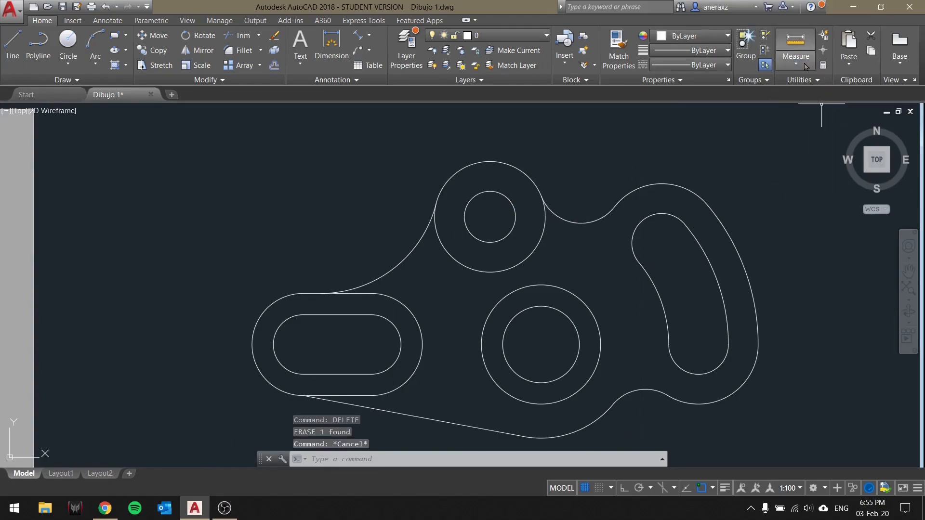
left_click(795, 63)
key("Escape")
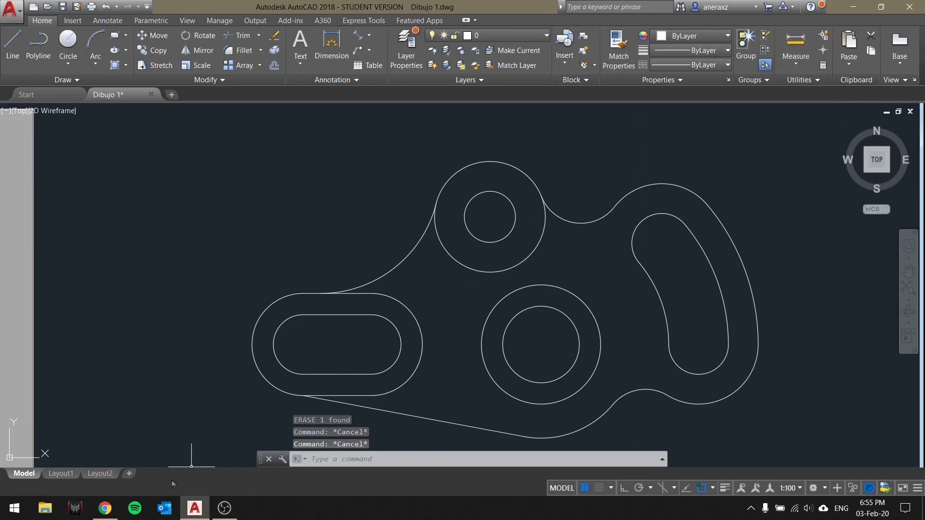
Check the Clase 3 outline in Google Docs, then measure the inner straight slot's central rectangular area with AREA in AutoCAD.
left_click(105, 508)
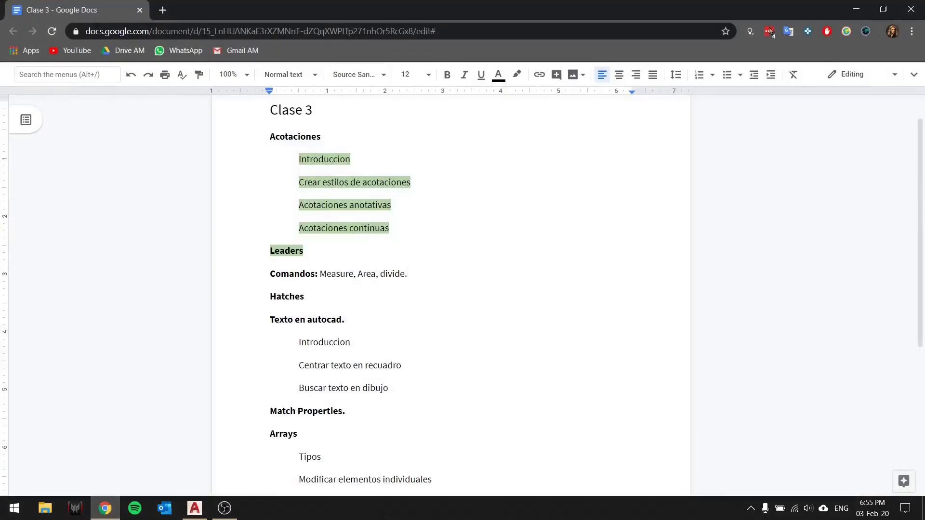
left_click(856, 8)
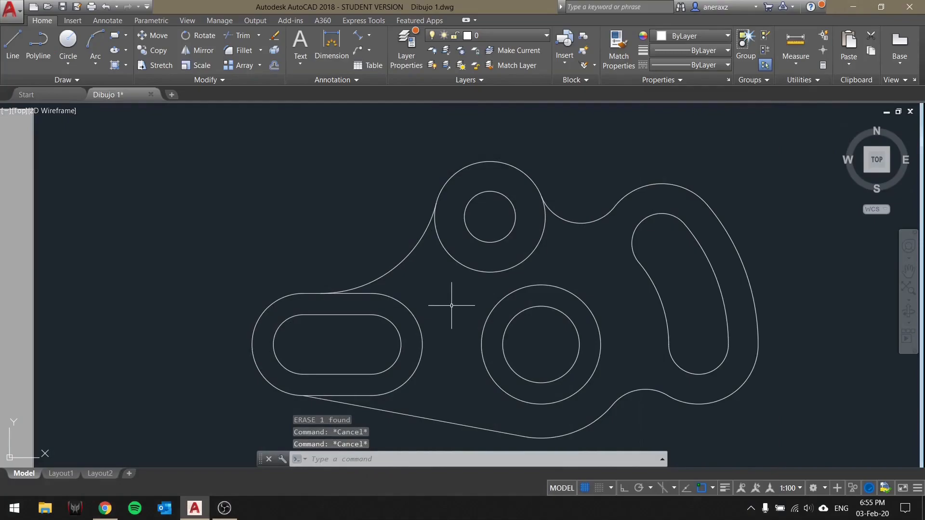
type("area")
key("Return")
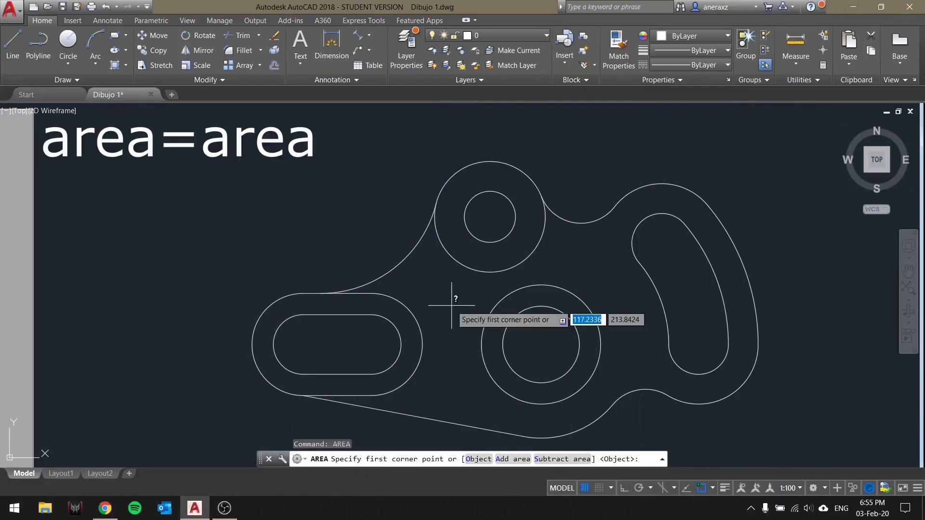
scroll(330, 317, "up", 2)
left_click(279, 309)
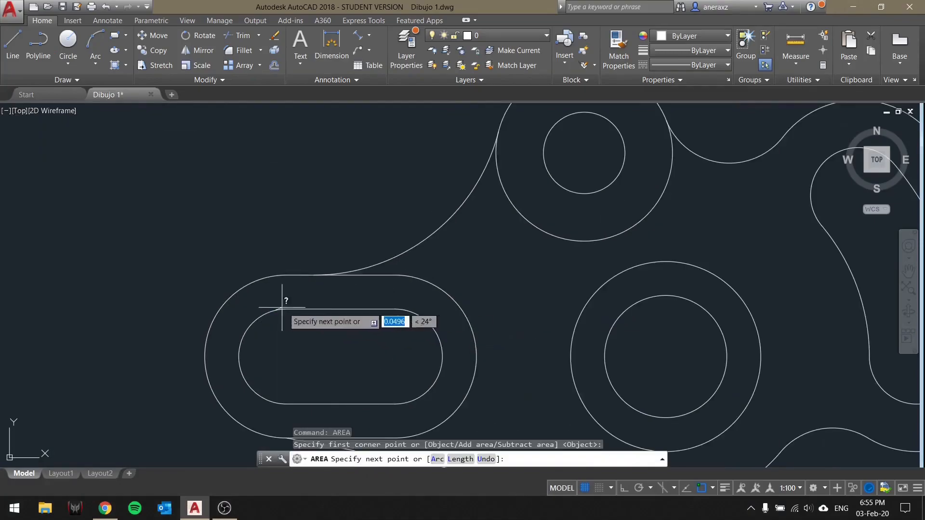
left_click(396, 309)
left_click(395, 404)
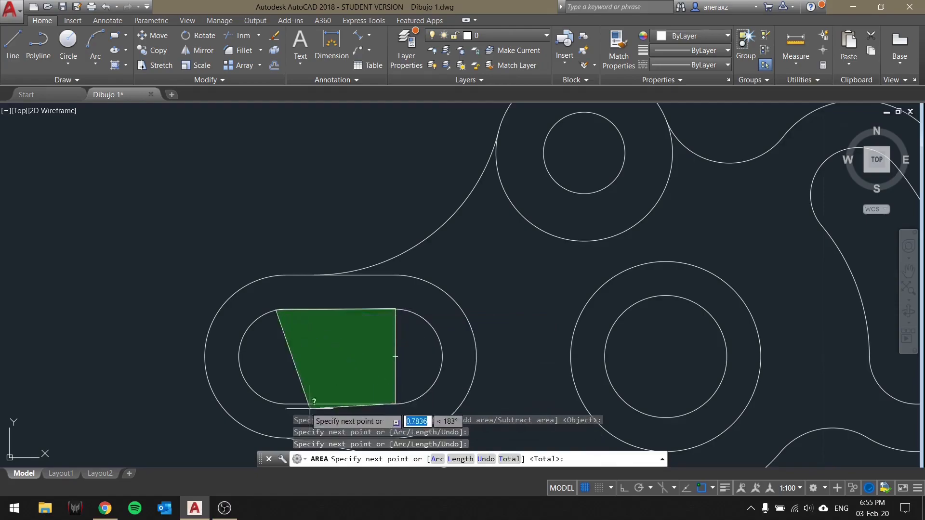
left_click(286, 404)
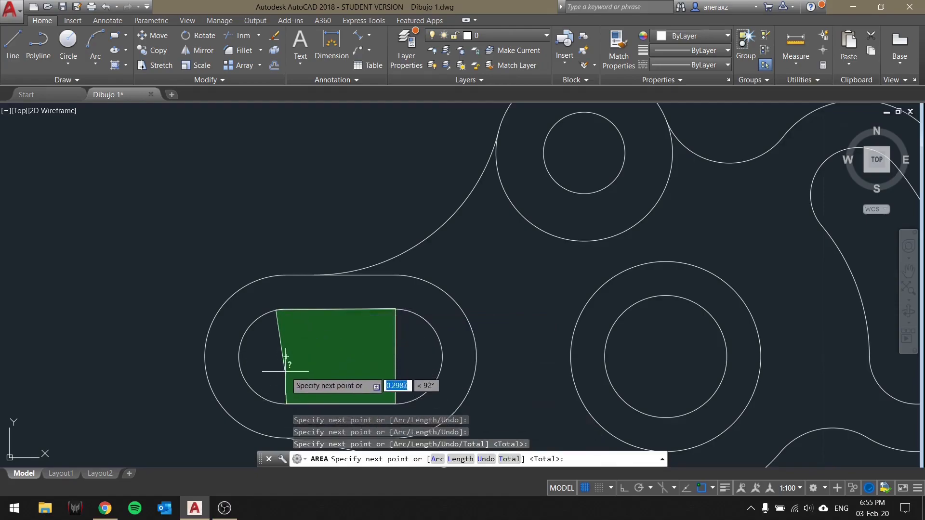
key("Return")
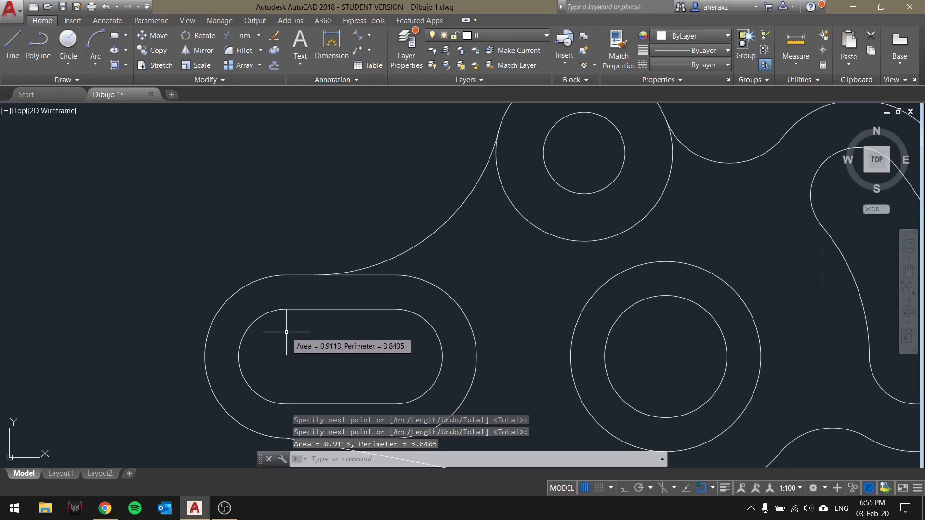
middle_click_drag(485, 260, 375, 333)
scroll(436, 309, "down", 2)
middle_click_drag(403, 361, 450, 295)
key("Escape")
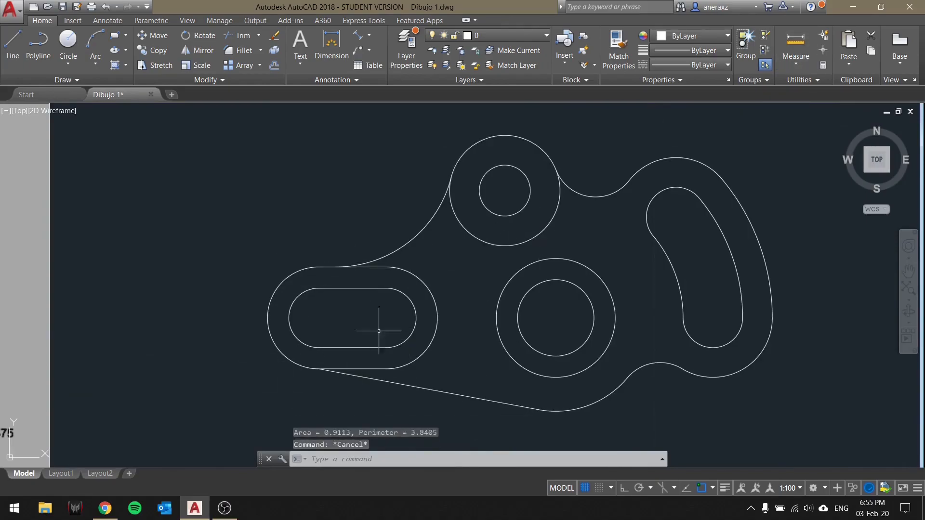
Check the Comandos entry of the Clase 3 outline in Google Docs and return to the AutoCAD drawing.
left_click(105, 508)
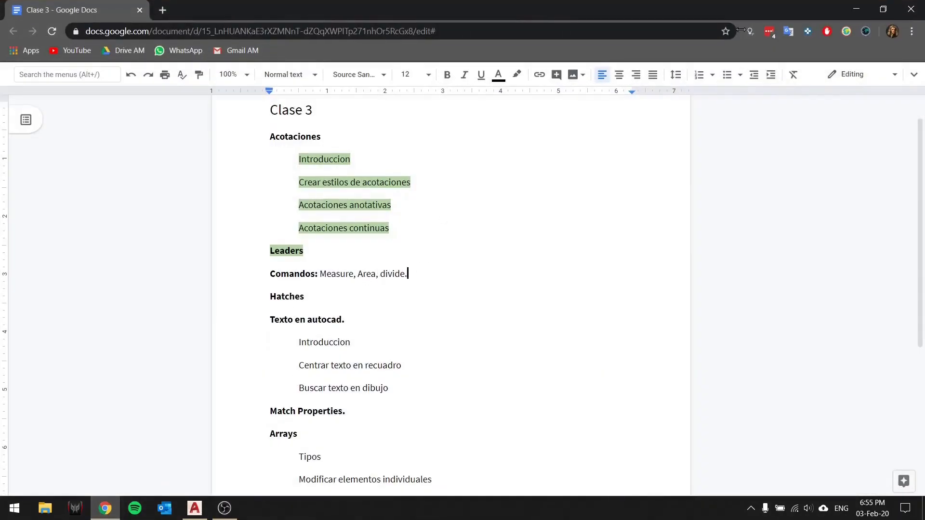
left_click(856, 9)
key("Escape")
key("Escape")
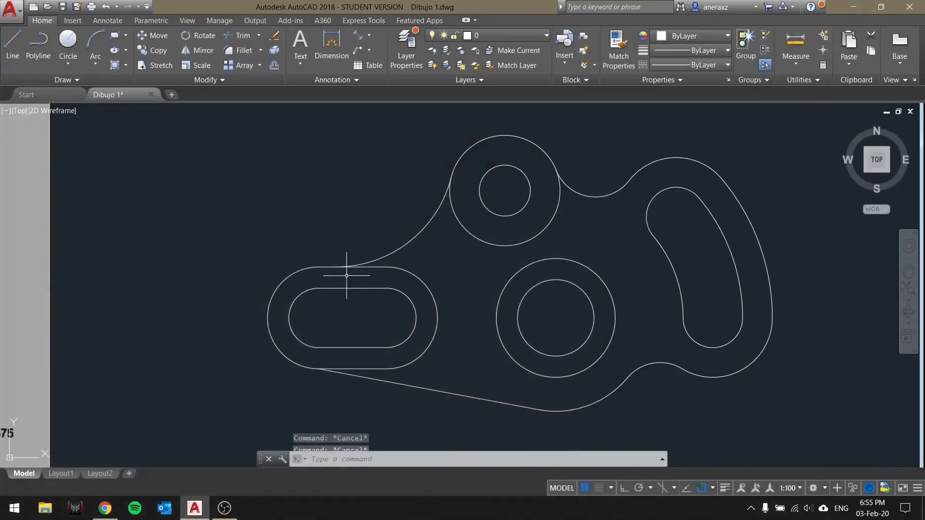
left_click(348, 283)
left_click(345, 293)
scroll(346, 294, "up", 3)
key("Escape")
left_click(379, 298)
left_click(377, 286)
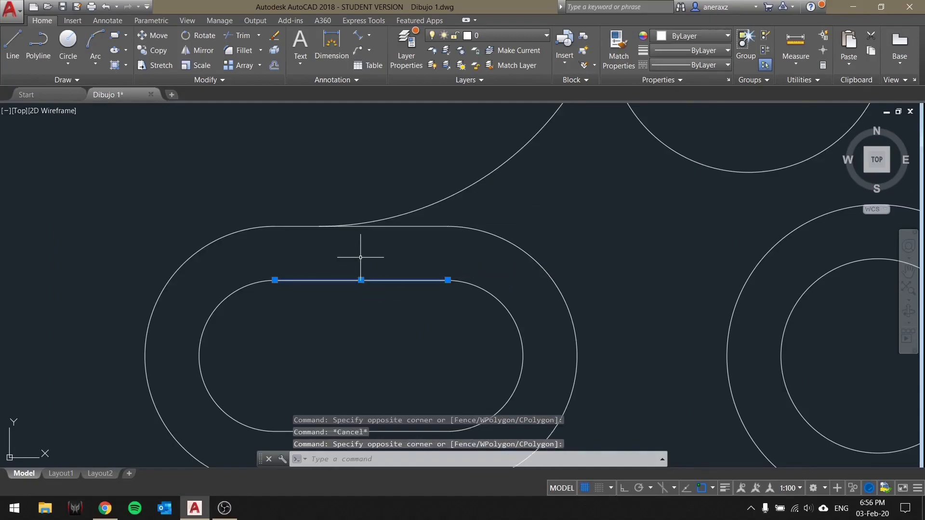
key("Escape")
Draw a wide rectangle about 2.77 units high in the empty space to the right of the bracket.
scroll(365, 256, "down", 5)
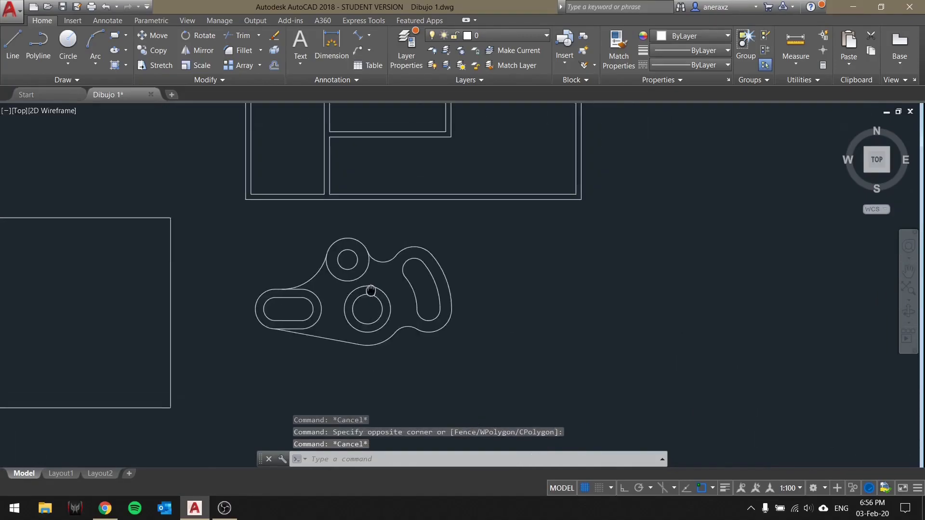
type("rec")
key("Return")
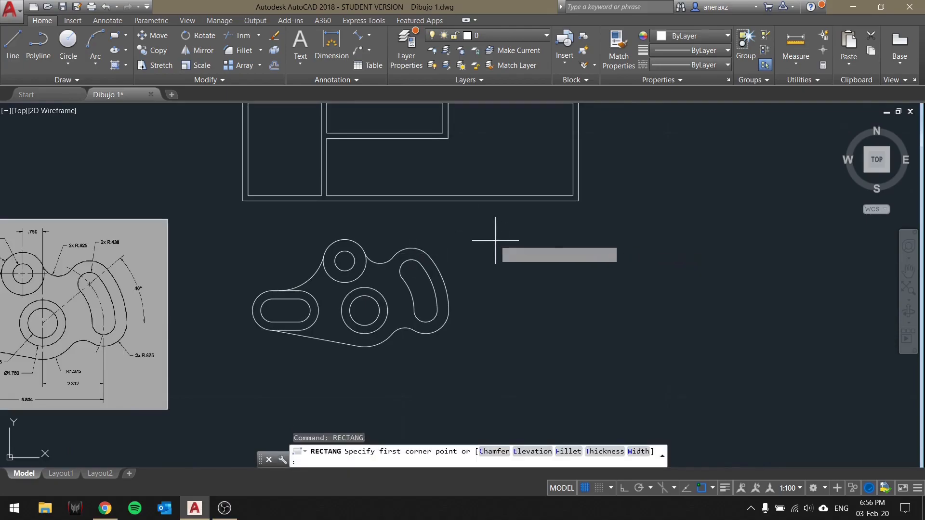
left_click(496, 241)
left_click(665, 313)
key("Escape")
scroll(609, 283, "up", 2)
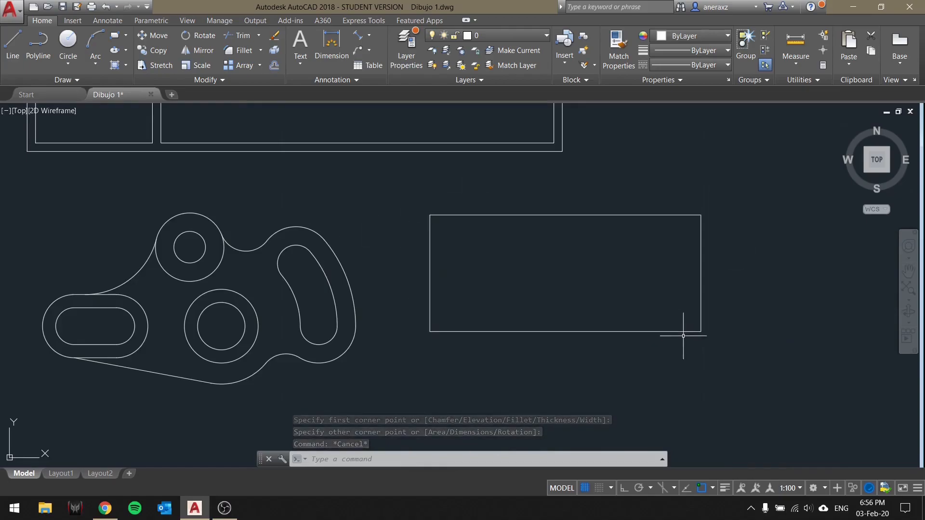
Draw a separate line over the rectangle's left edge, from its upper corner to its lower corner.
scroll(441, 266, "up", 2)
left_click(368, 287)
key("Escape")
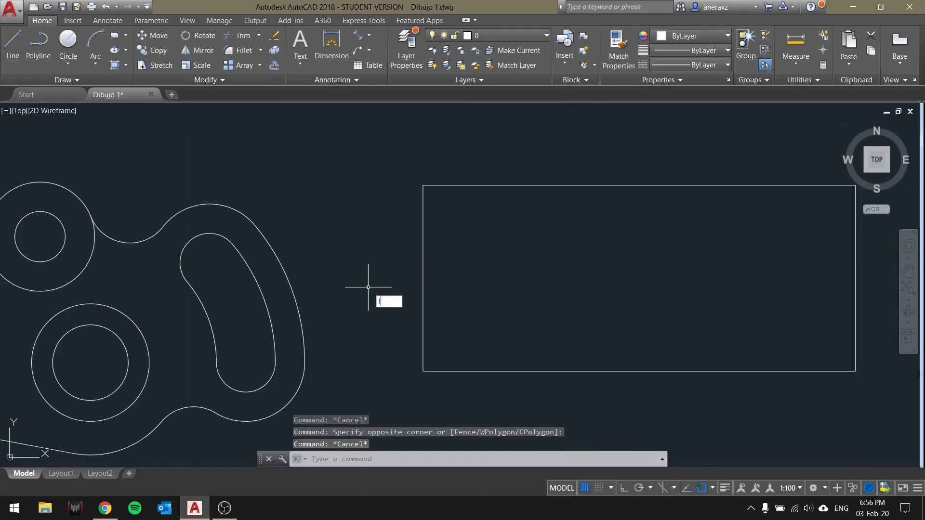
type("l")
key("Return")
left_click(423, 185)
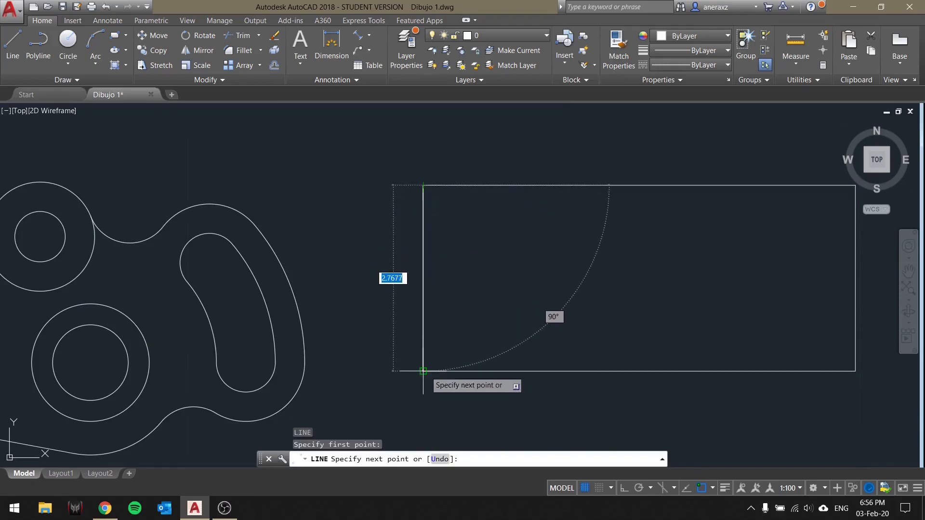
key("Escape")
Divide the line on the rectangle's left edge into 4 segments with DIVIDE.
type("dvi")
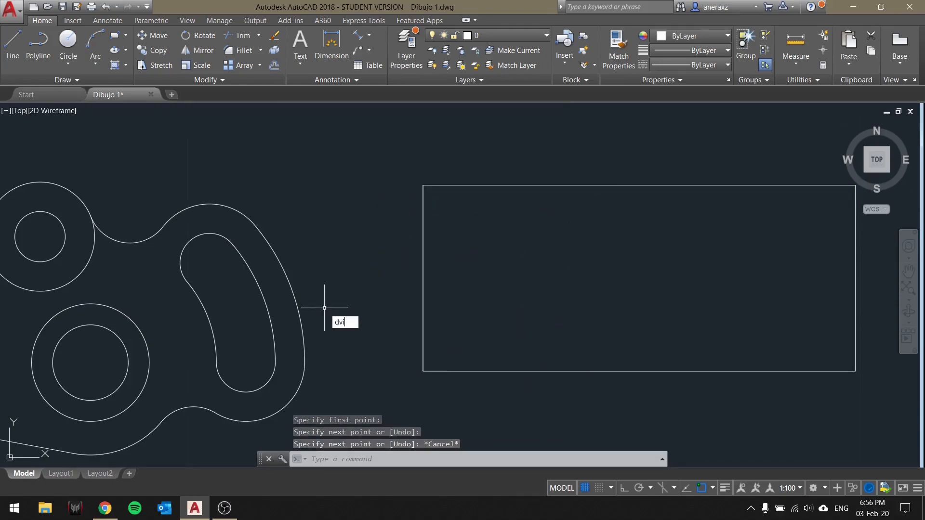
key("BackSpace")
type("ivide")
key("Return")
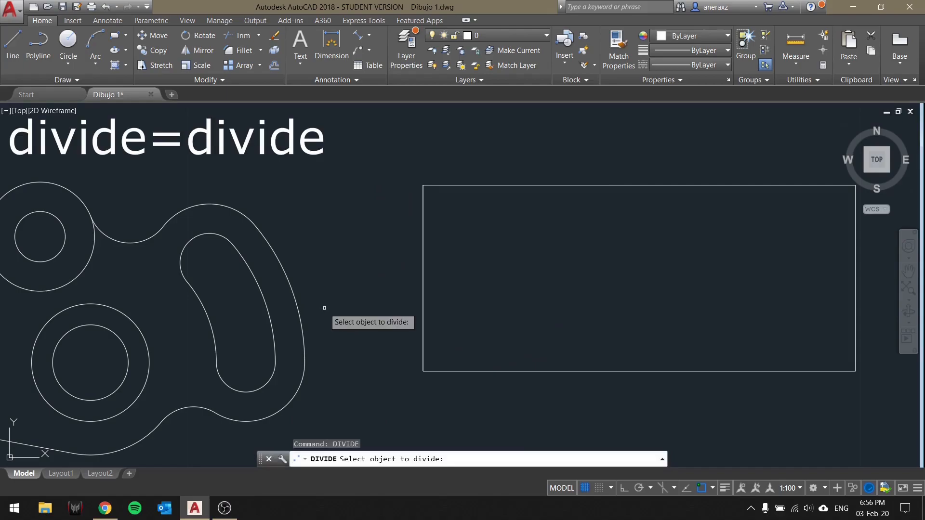
left_click(423, 309)
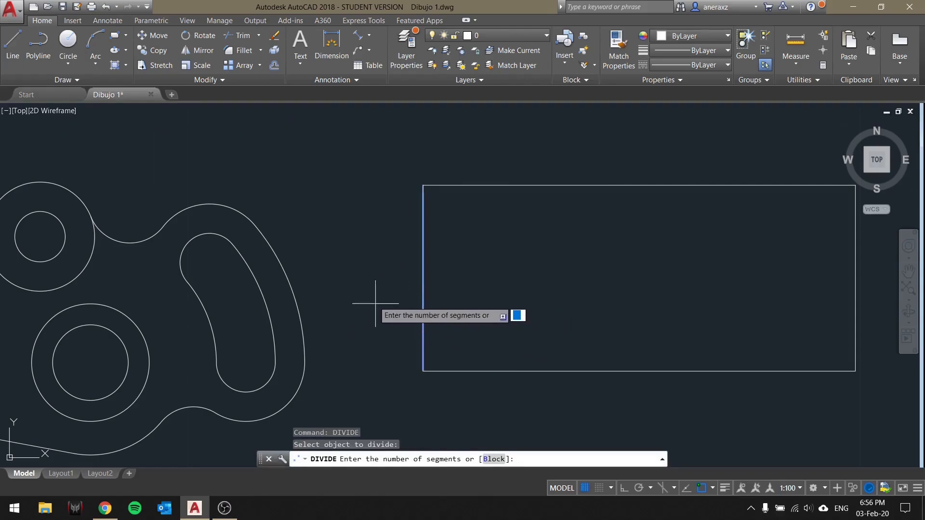
key("Return")
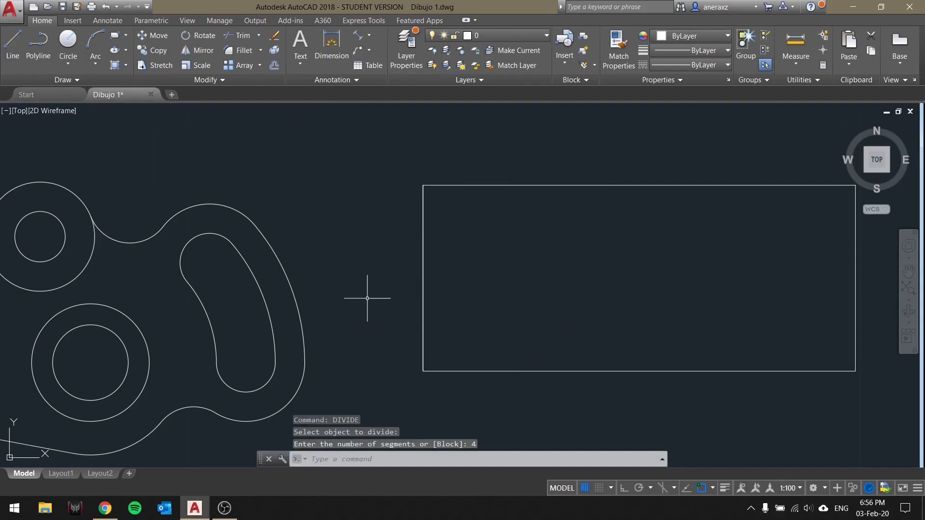
Examine the division points along the rectangle's left edge by selecting the line and window-selecting the points.
left_click(423, 223)
middle_click_drag(563, 245, 486, 240)
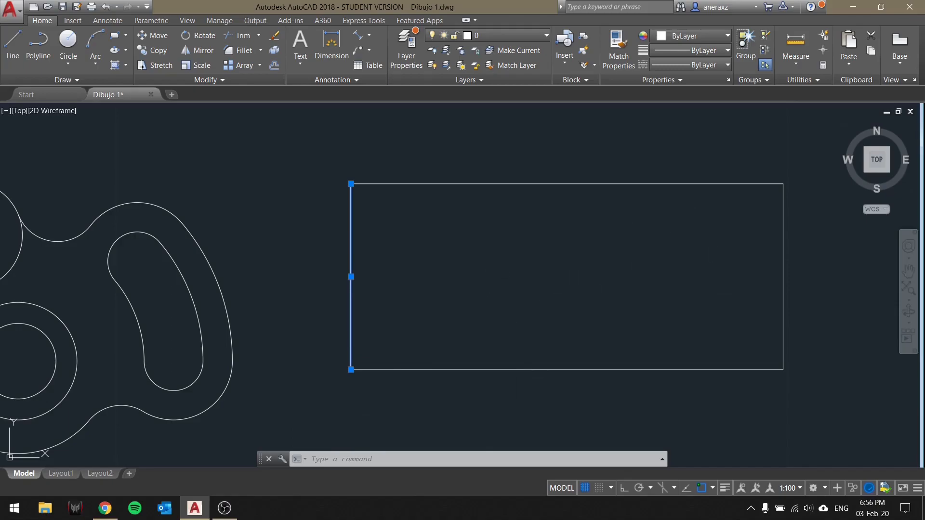
key("Escape")
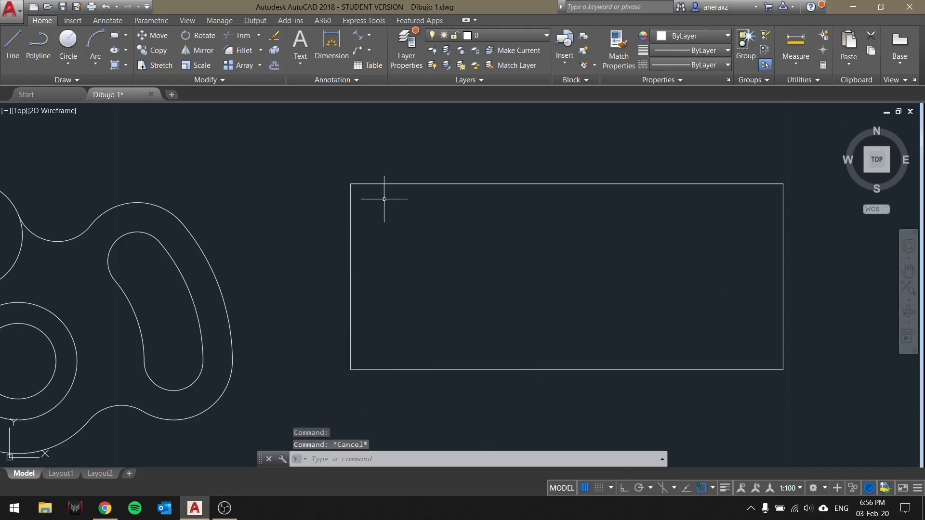
left_click(351, 227)
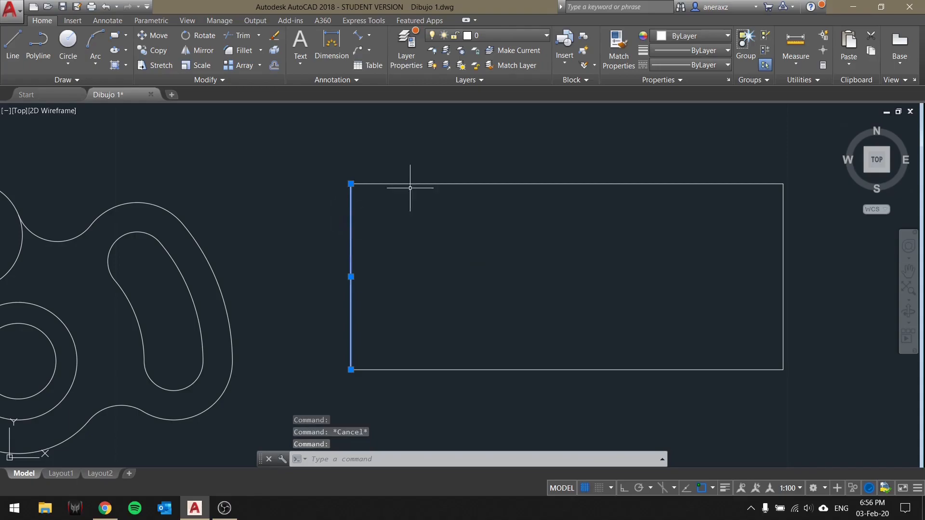
key("Escape")
left_click(313, 190)
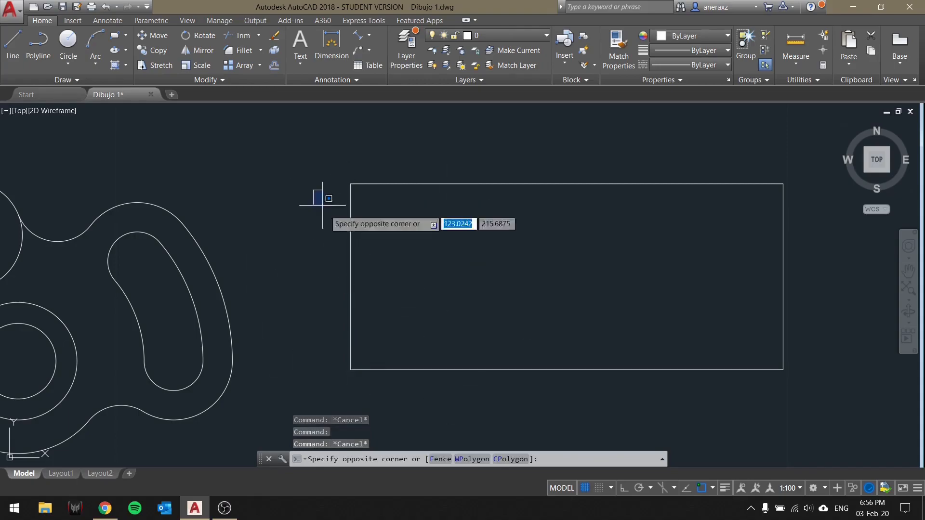
left_click(402, 357)
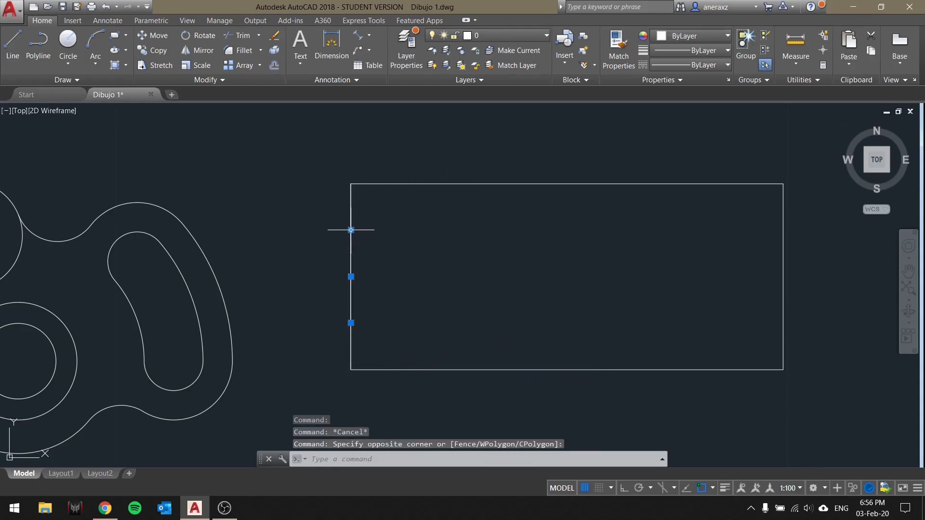
scroll(349, 316, "up", 4)
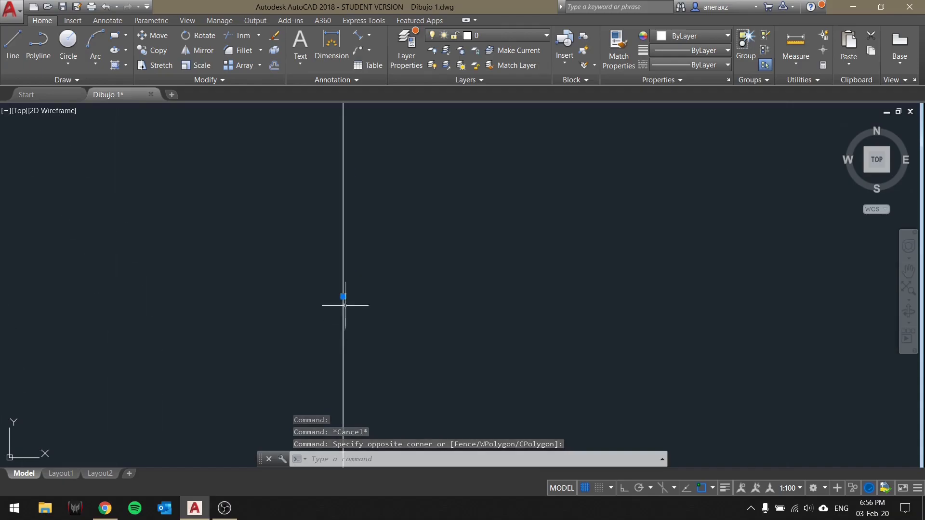
scroll(337, 293, "down", 2)
middle_click_drag(332, 283, 376, 340)
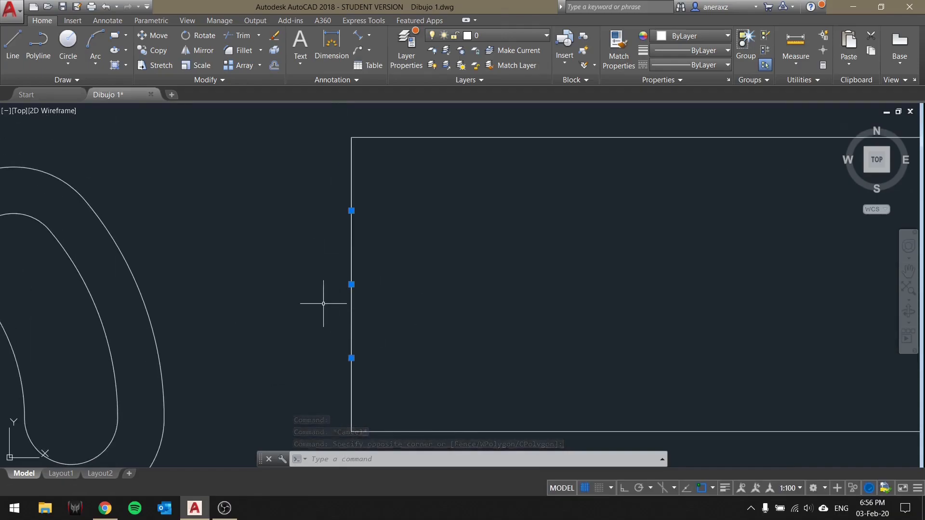
Draw a horizontal line from the upper division point across to the rectangle's right edge.
type("l")
key("Return")
left_click(353, 211)
middle_click_drag(628, 227, 452, 236)
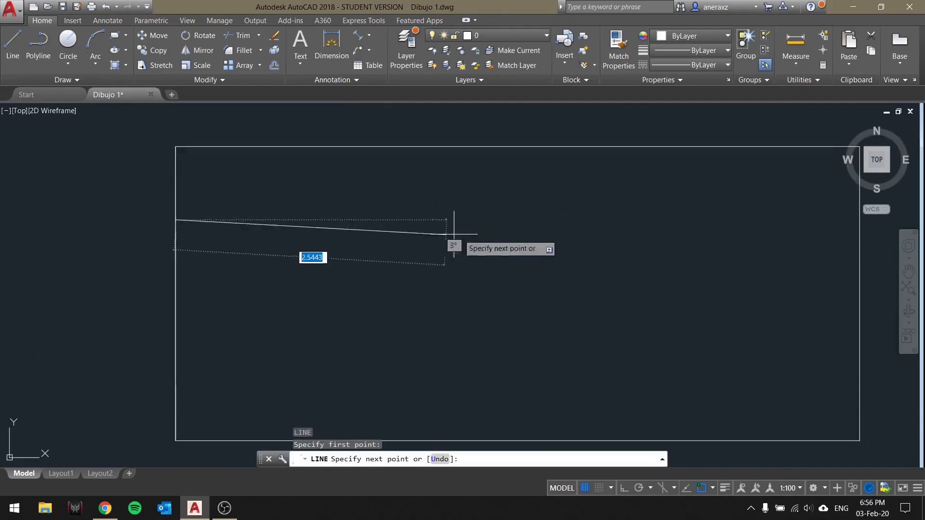
scroll(637, 222, "down", 2)
left_click(774, 221)
key("Escape")
Draw a horizontal line from the middle division point across to the rectangle's right edge.
key("Return")
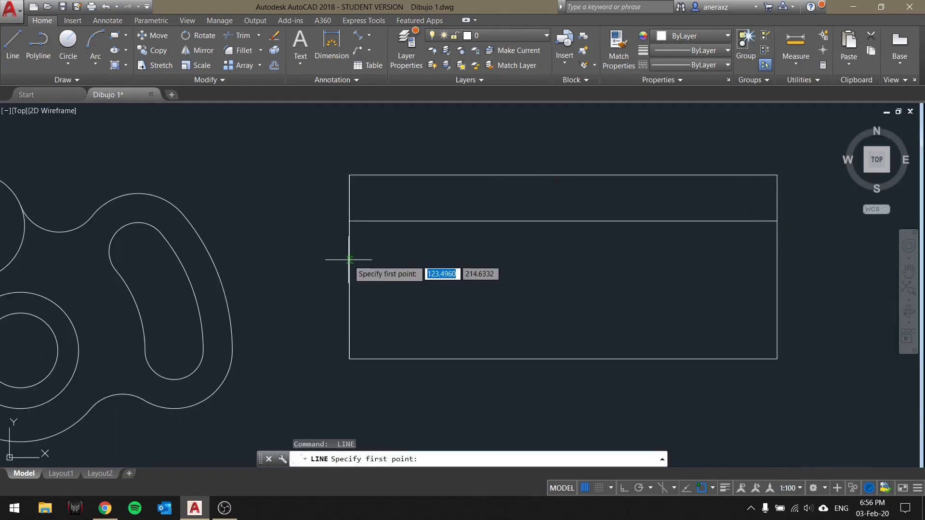
left_click(349, 266)
left_click(775, 267)
key("Escape")
Draw a horizontal line from the lower division point across to the rectangle's right edge.
key("Return")
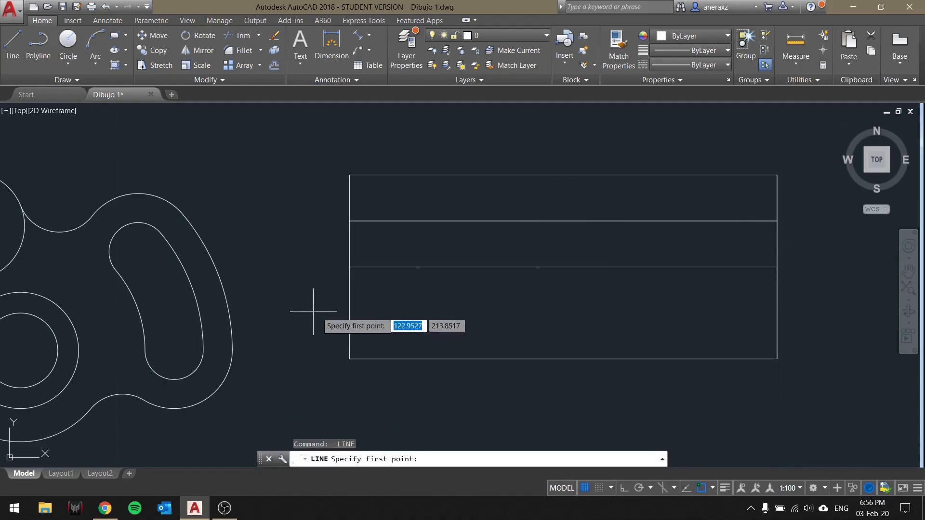
scroll(349, 313, "up", 3)
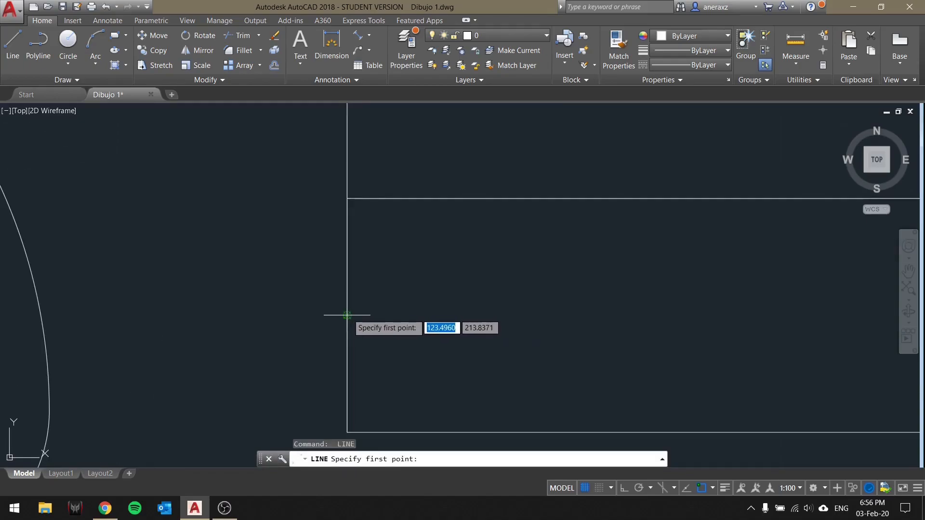
left_click(347, 316)
scroll(382, 302, "down", 3)
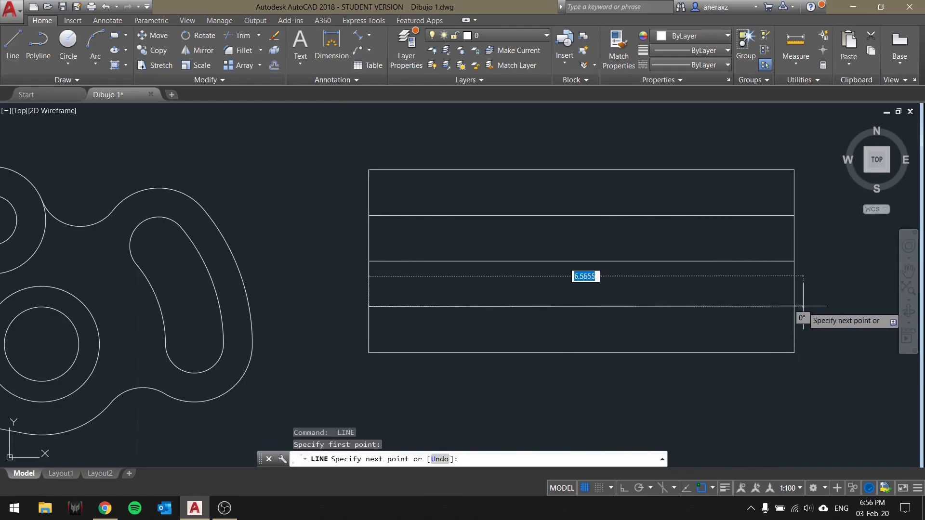
key("Escape")
Delete the three division points and the extra line lying over the rectangle's left edge.
mouse_move(337, 197)
left_mouse_down()
mouse_move(355, 207)
mouse_move(409, 326)
left_mouse_up()
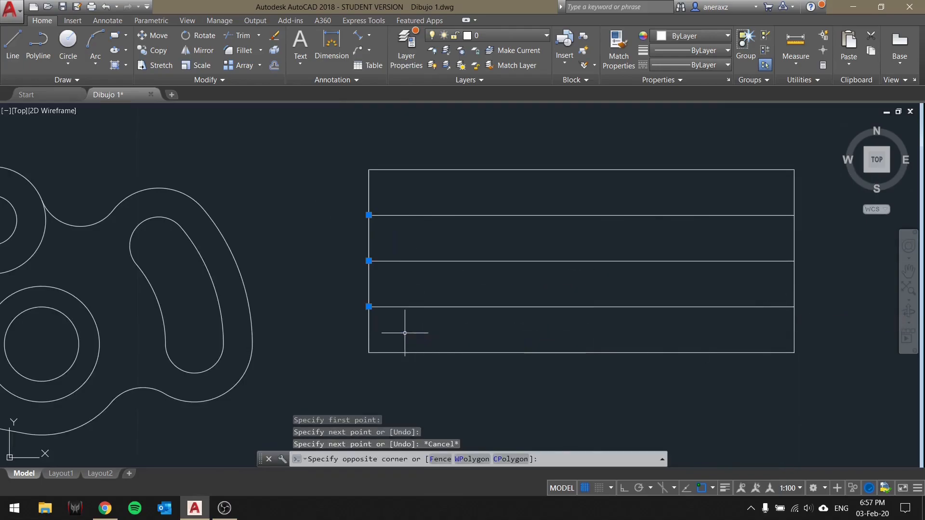
key("Delete")
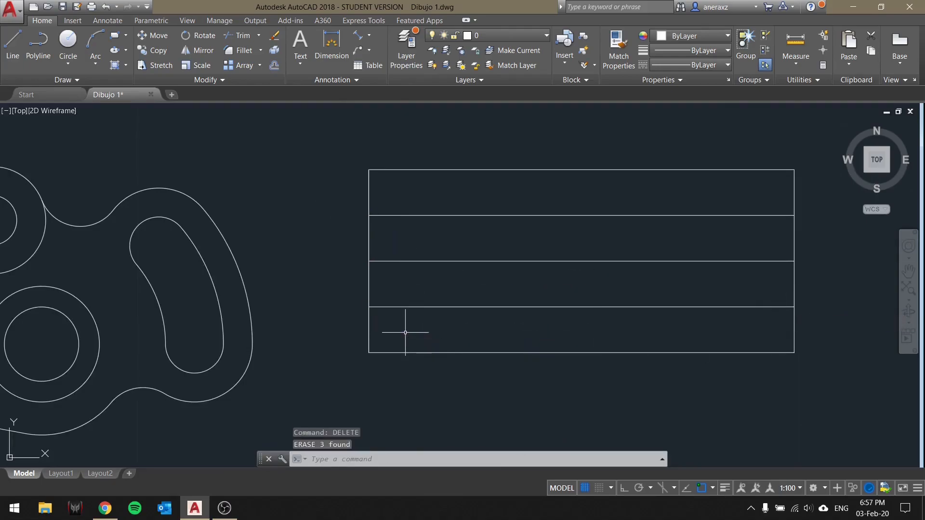
left_click(368, 338)
type("del")
key("Return")
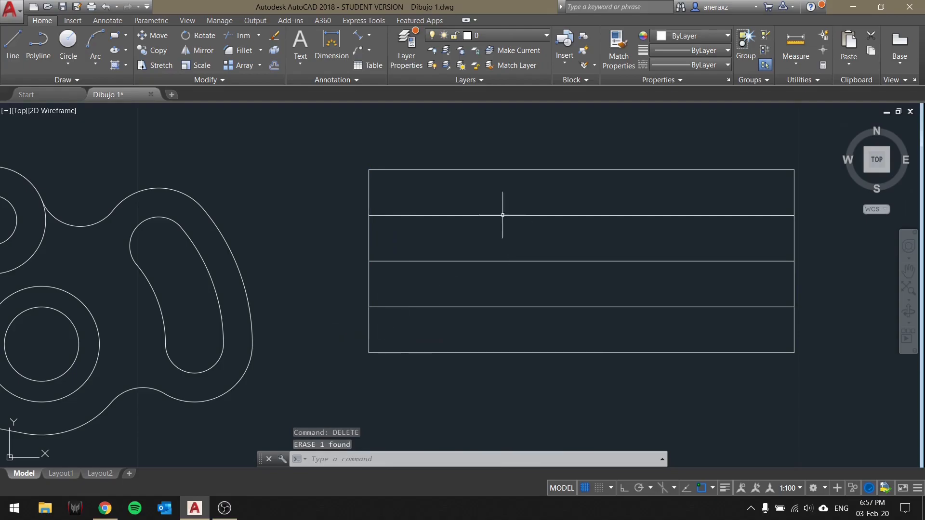
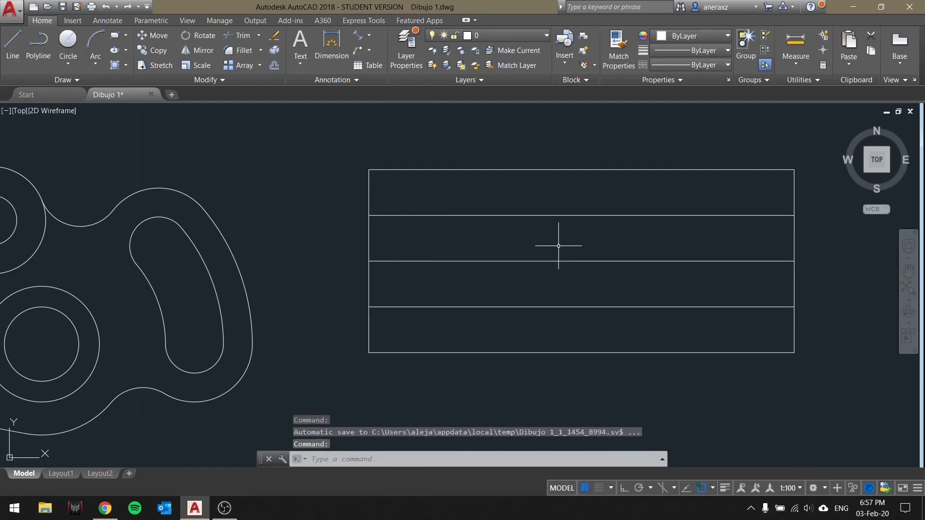
scroll(404, 251, "down", 3)
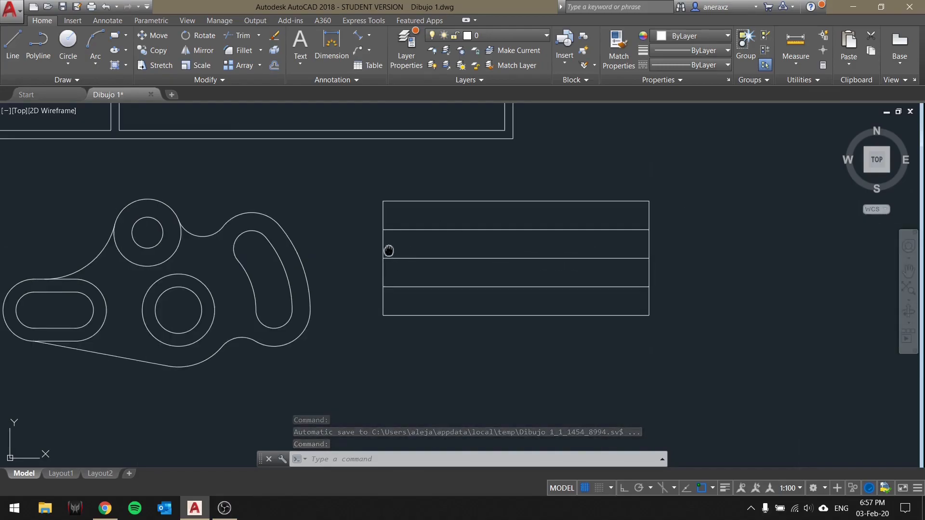
scroll(421, 289, "up", 1)
scroll(450, 280, "down", 2)
middle_click_drag(449, 285, 537, 336)
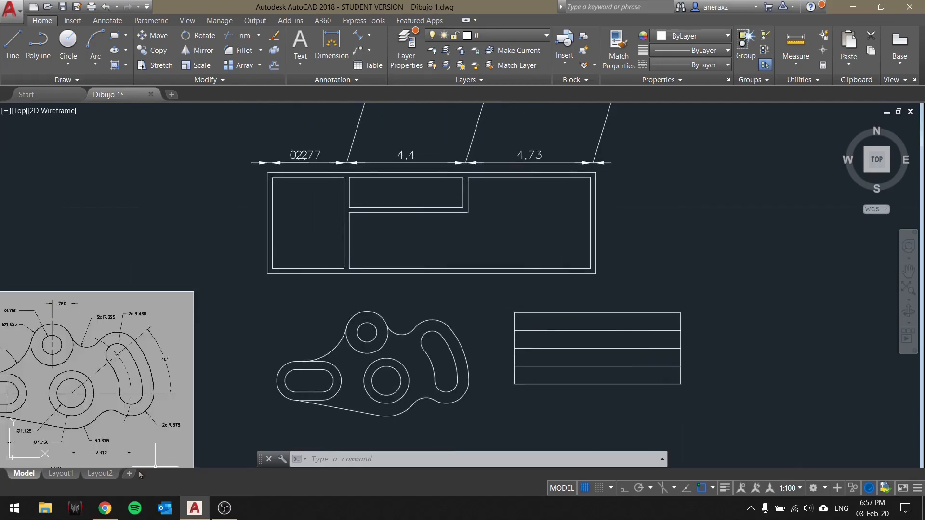
Switch to the Clase 3 document in Google Docs, highlight the line "Comandos: Measure, Area, divide." in light green and select the Hatches heading.
left_click(105, 508)
left_click_drag(408, 276, 270, 274)
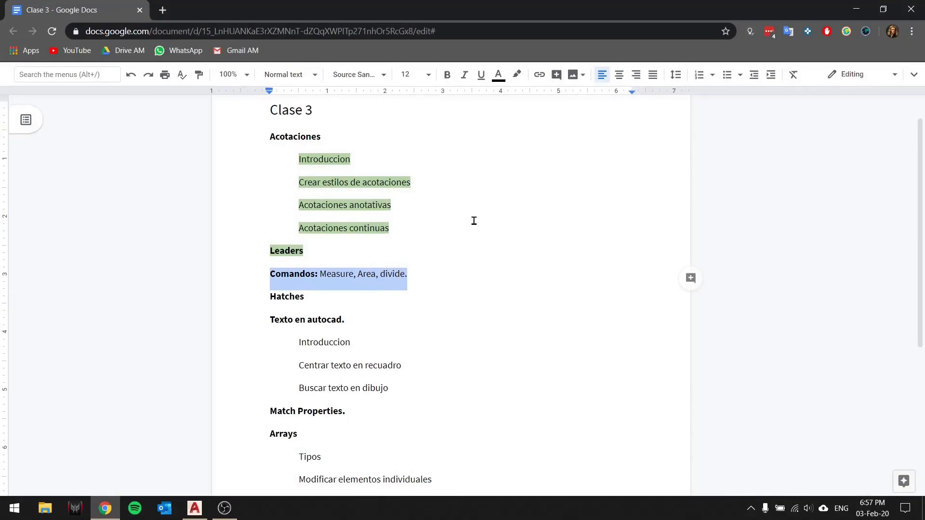
left_click(517, 75)
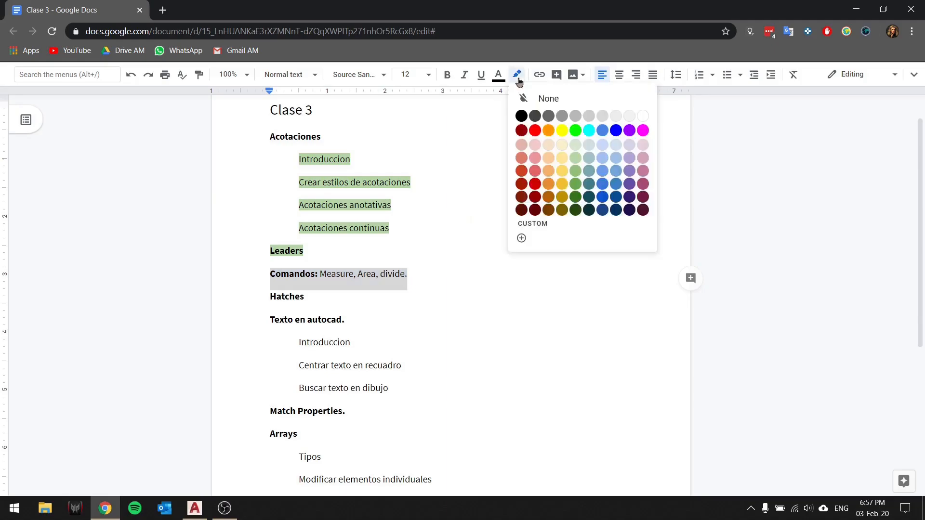
left_click(577, 158)
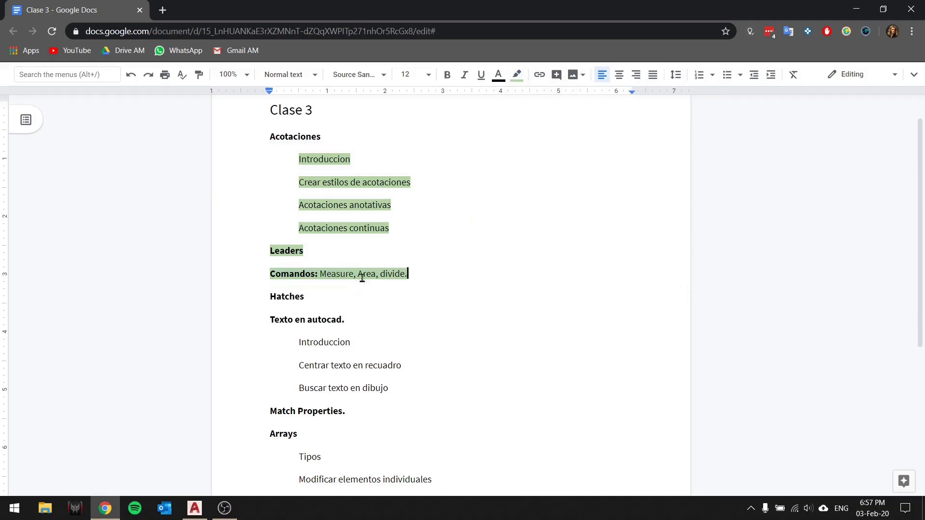
double_click(295, 297)
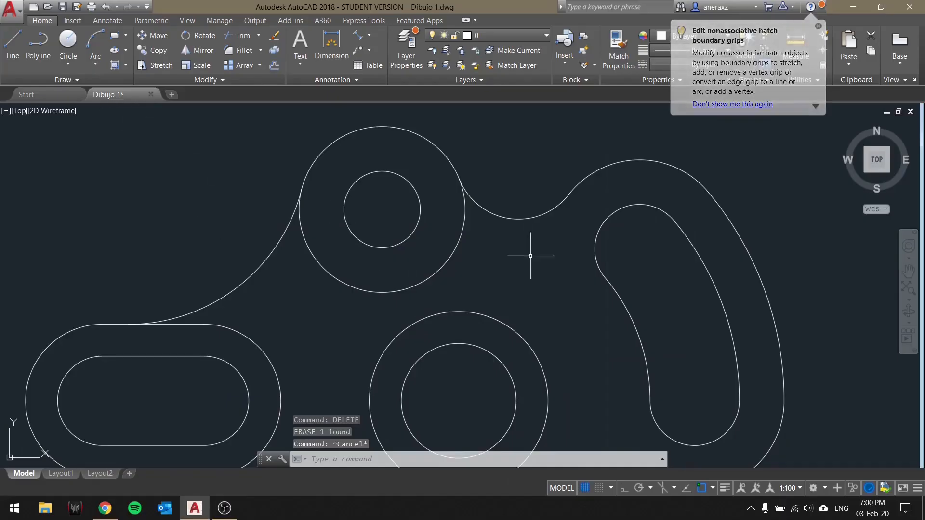
Start a hatch on the bracket drawing, browse the available patterns and choose ANSI31.
scroll(533, 259, "down", 3)
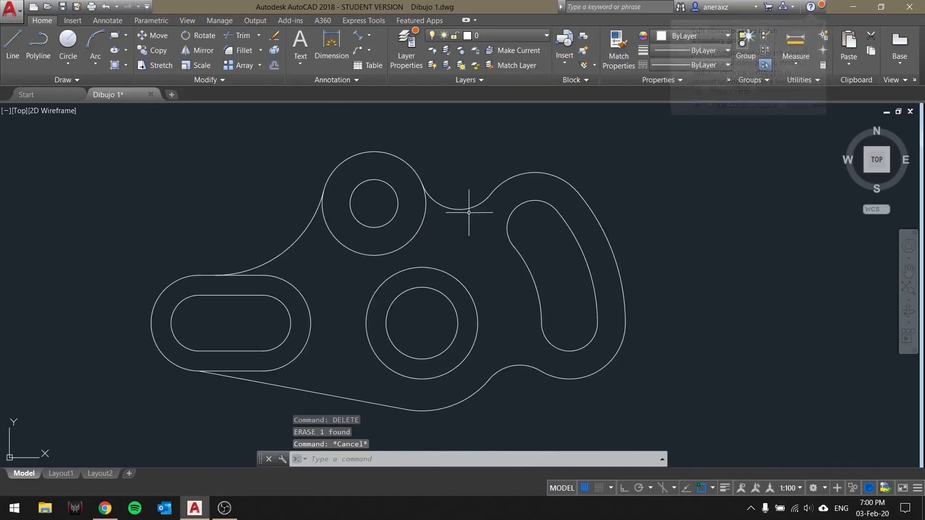
scroll(475, 200, "up", 3)
mouse_move(475, 200)
middle_mouse_down()
mouse_move(291, 201)
mouse_move(293, 156)
middle_mouse_up()
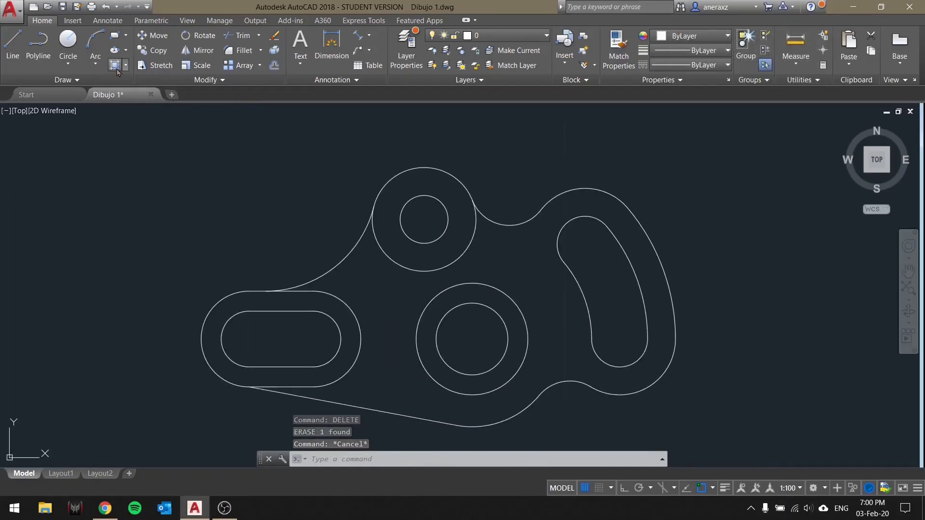
left_click(117, 71)
scroll(383, 137, "up", 3)
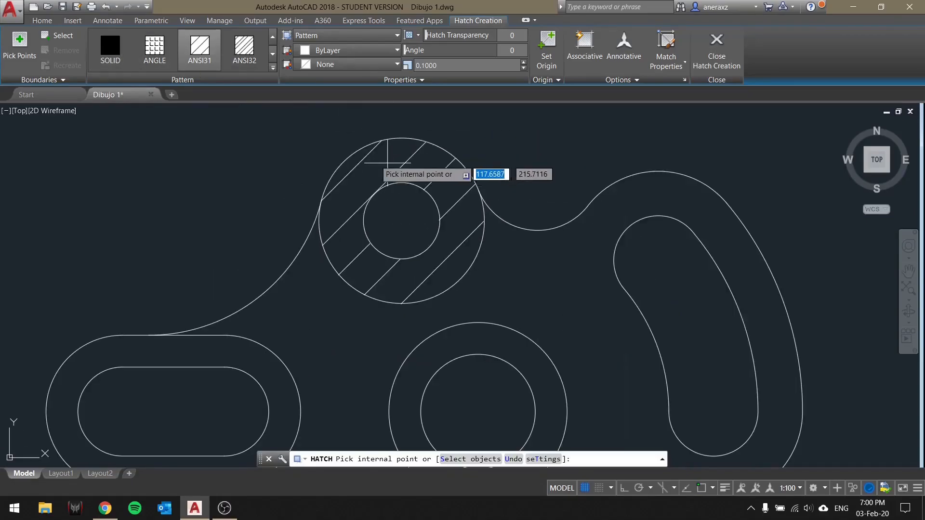
left_click(154, 48)
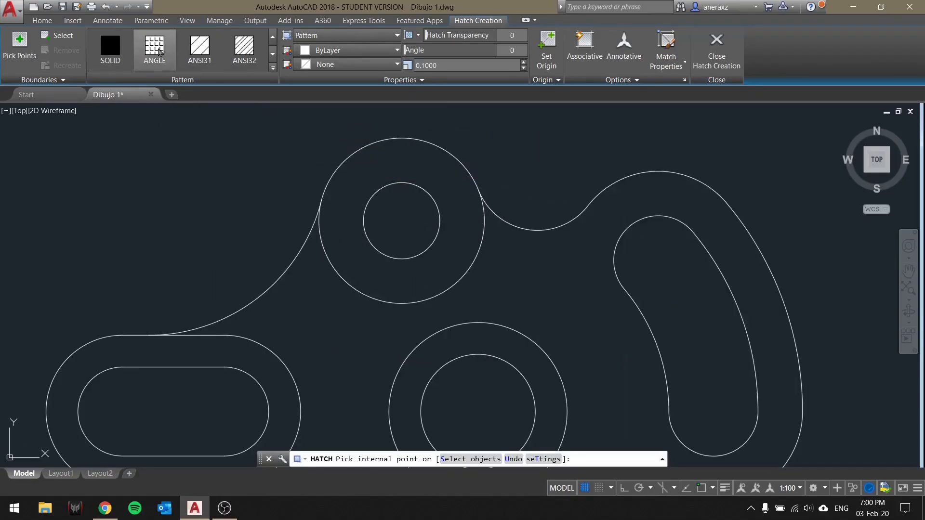
left_click(273, 67)
mouse_move(275, 50)
left_mouse_down()
mouse_move(274, 186)
mouse_move(272, 29)
left_mouse_up()
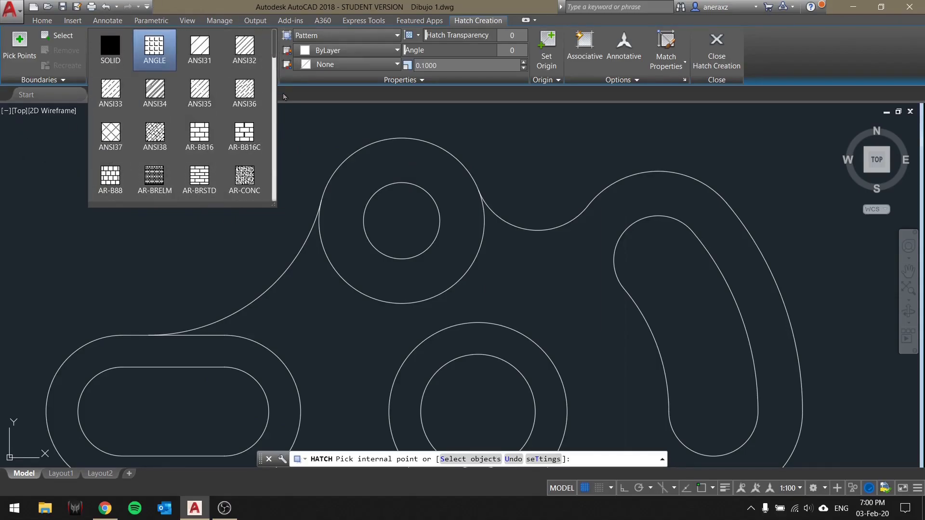
scroll(269, 52, "down", 3)
scroll(269, 51, "up", 3)
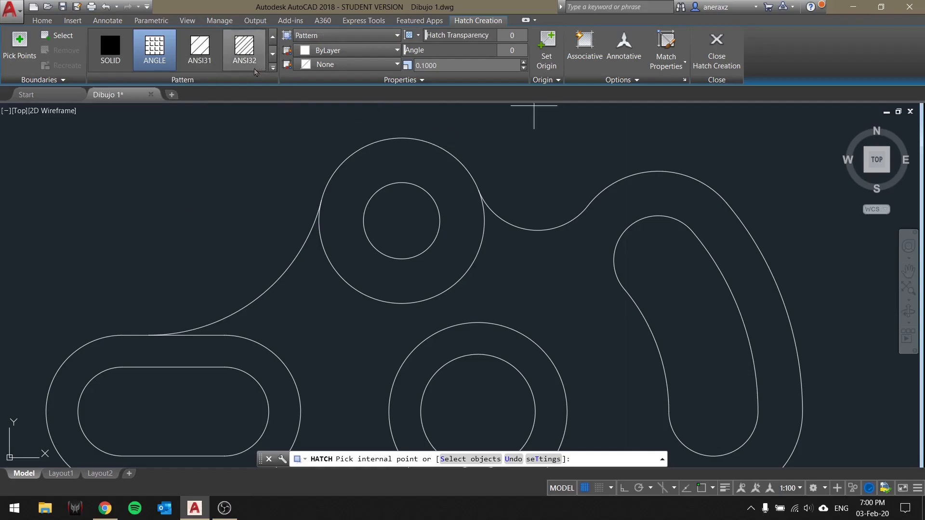
left_click(214, 60)
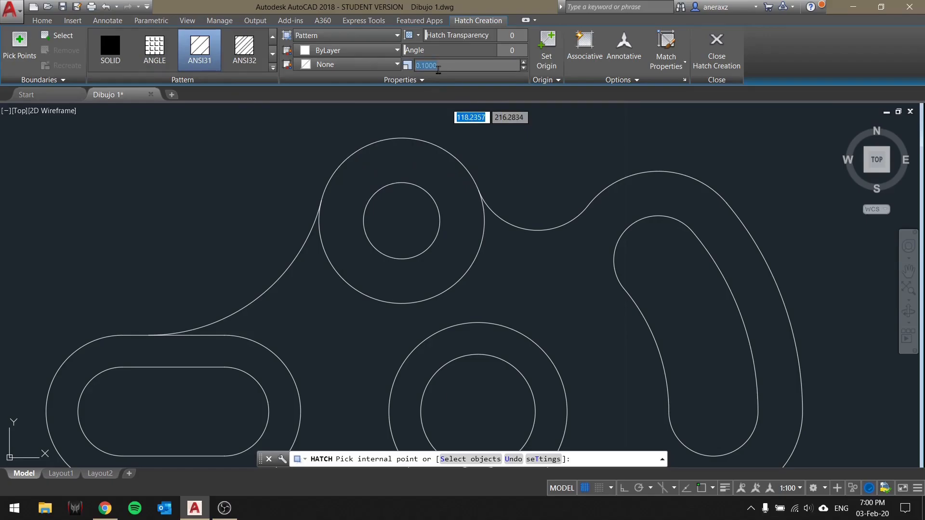
Hatch the ring between the bracket's two upper concentric circles, trying a scale of 1 before setting it to 0.1.
type("1")
key("Return")
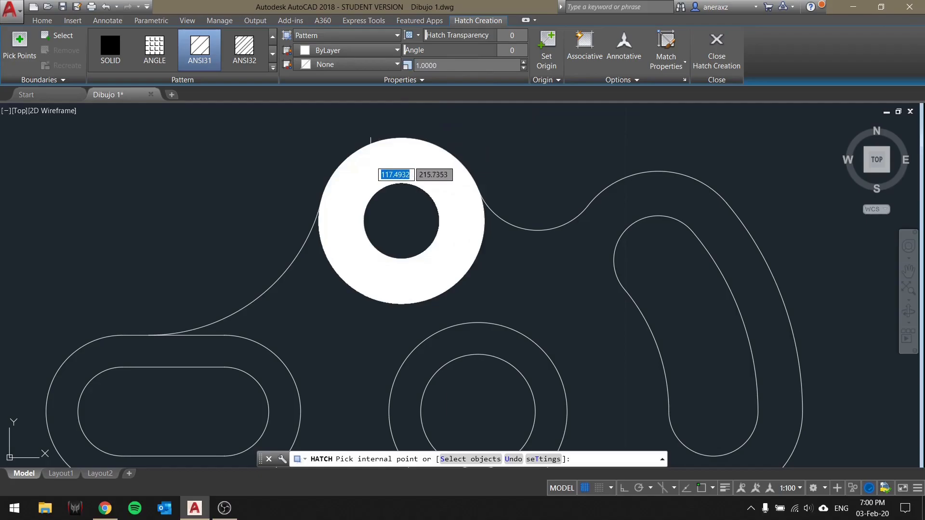
left_click(371, 154)
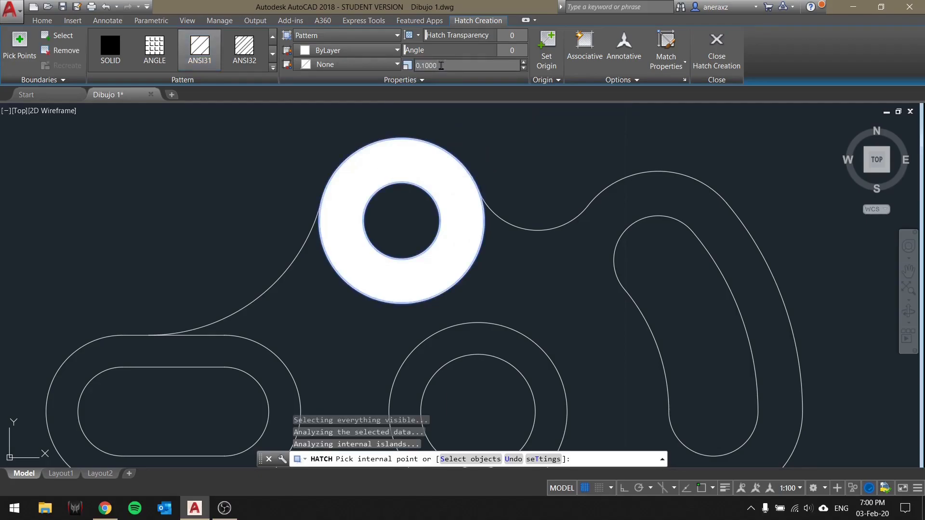
key("Escape")
Select the hatch in the upper ring and try a scale of 1 before returning it to 0.1.
left_click(456, 151)
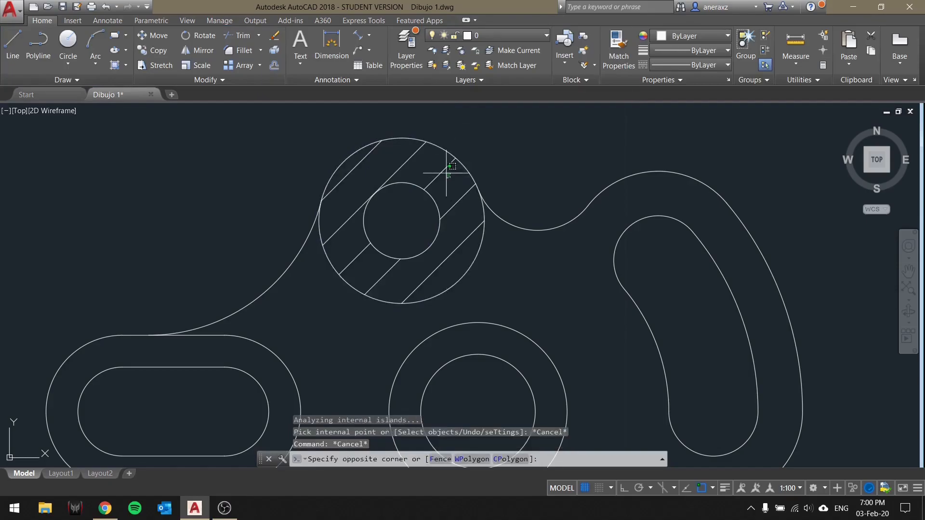
left_click(392, 165)
key("Escape")
left_click(424, 170)
left_click(402, 149)
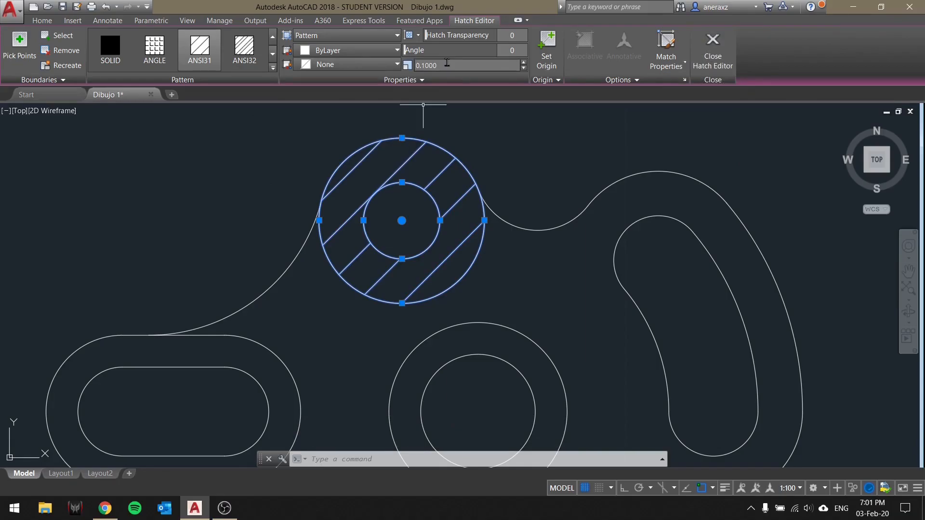
type("1")
key("Return")
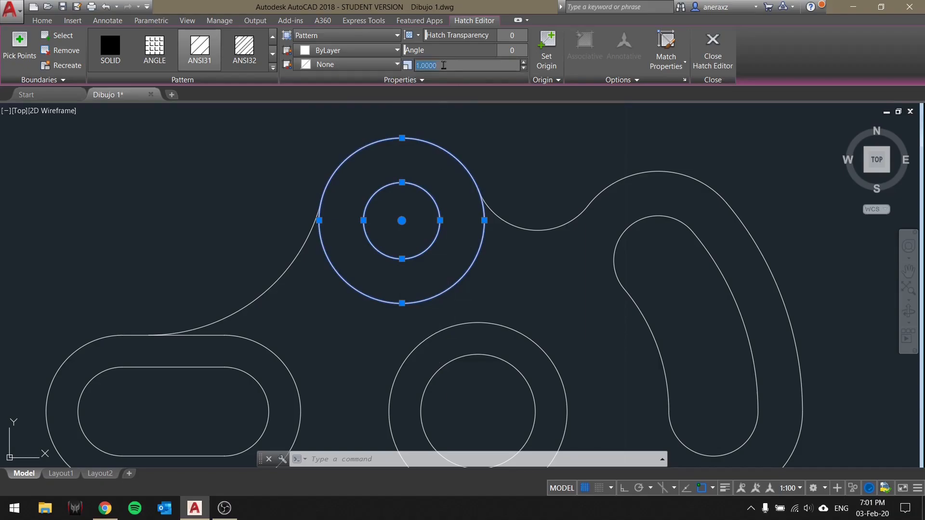
type("1")
key("Return")
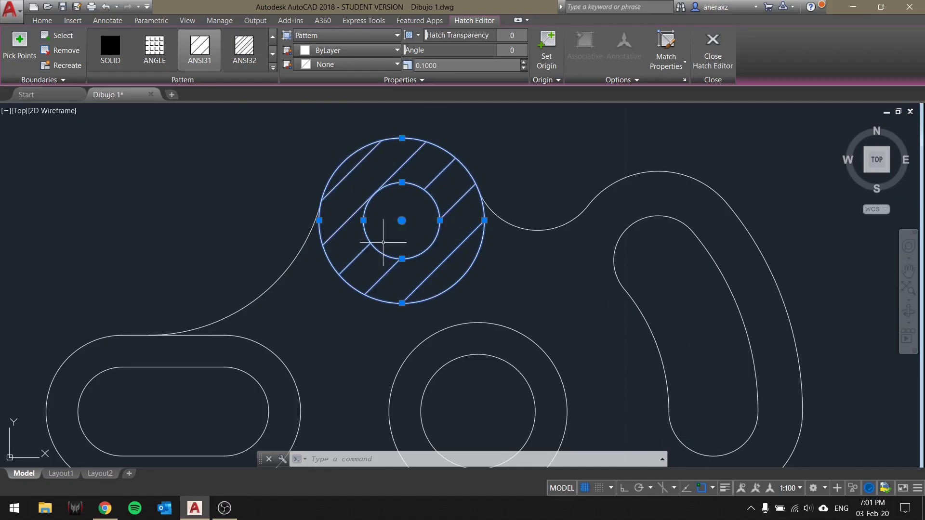
Test a scale of 0.01 on the ring's hatch and set it back to 0.1.
left_click(451, 67)
type("0.01")
key("Return")
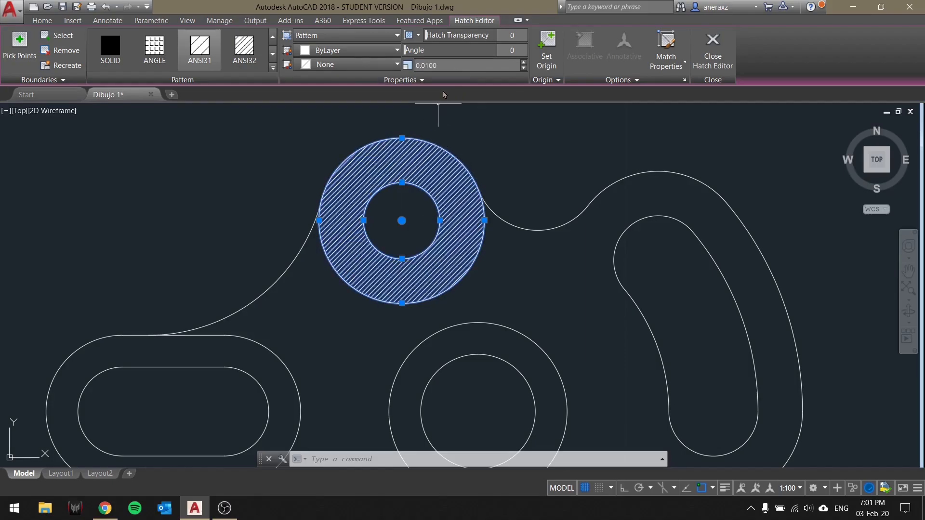
left_click(460, 63)
type("0.1")
key("Return")
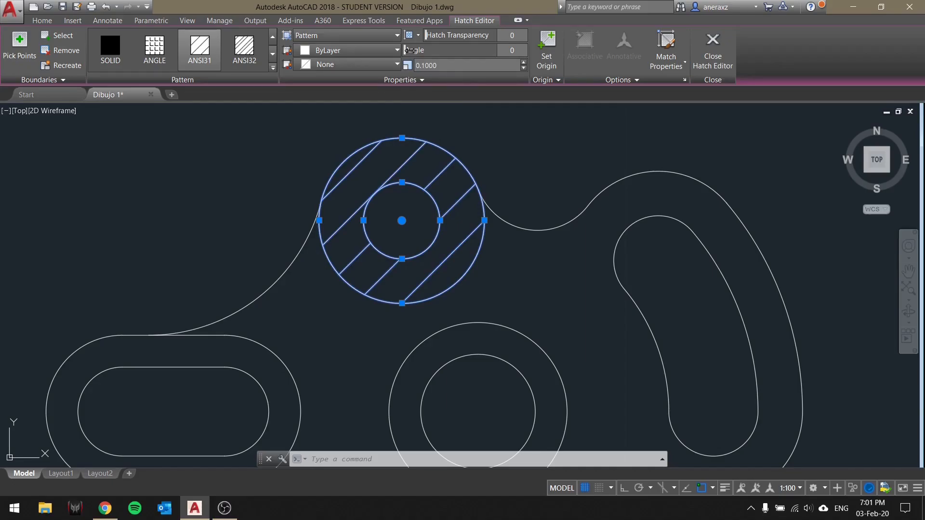
Try pattern angles of 46, 0, 45 and 90 degrees on the ring's hatch.
left_click_drag(409, 50, 504, 50)
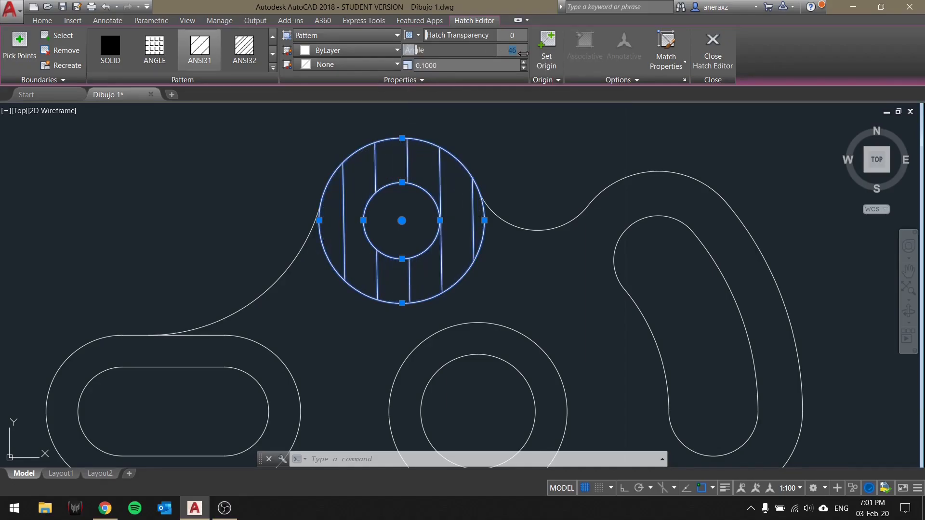
key("Return")
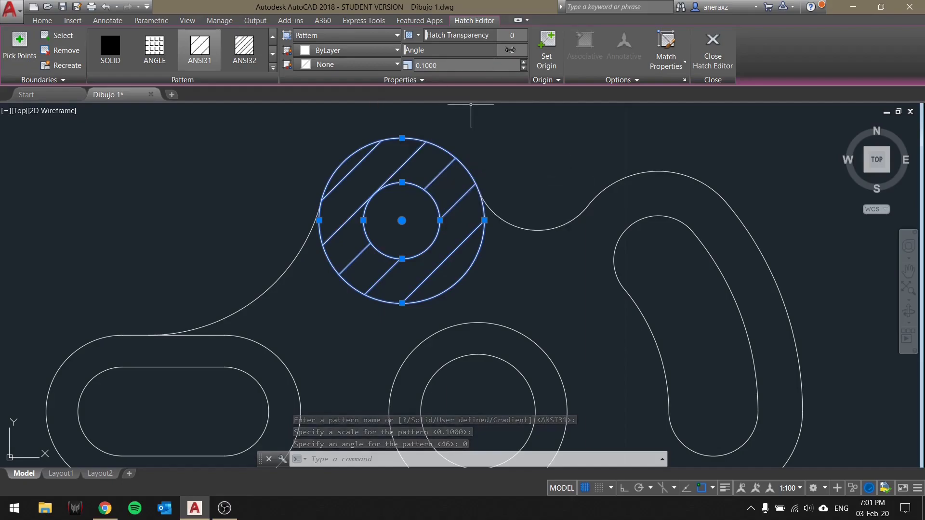
type("45")
key("Return")
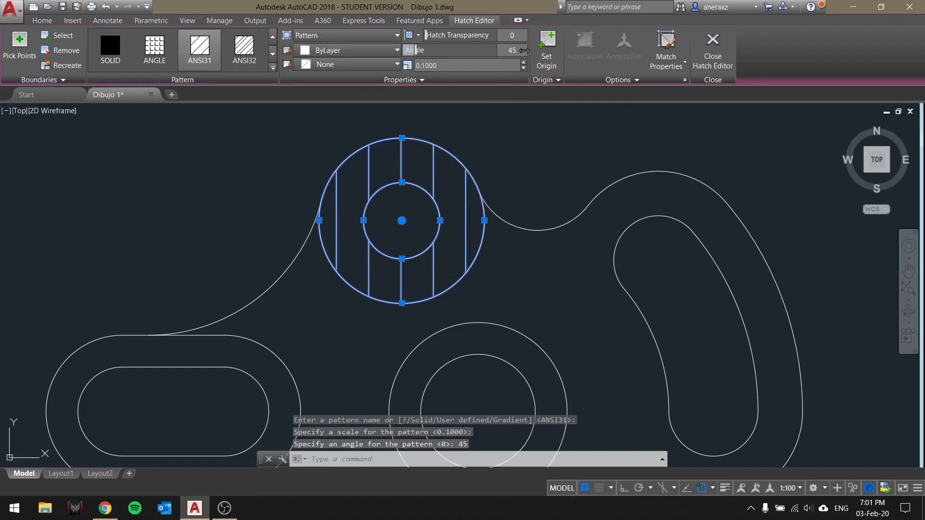
type("90")
key("Return")
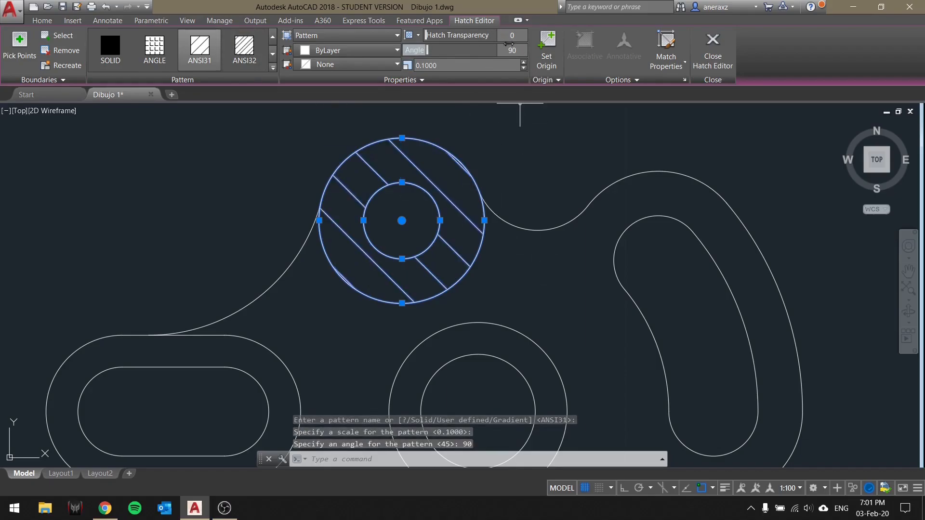
Set the angle of the ring's hatch to 315 degrees and keep its colour as ByLayer.
left_click(517, 50)
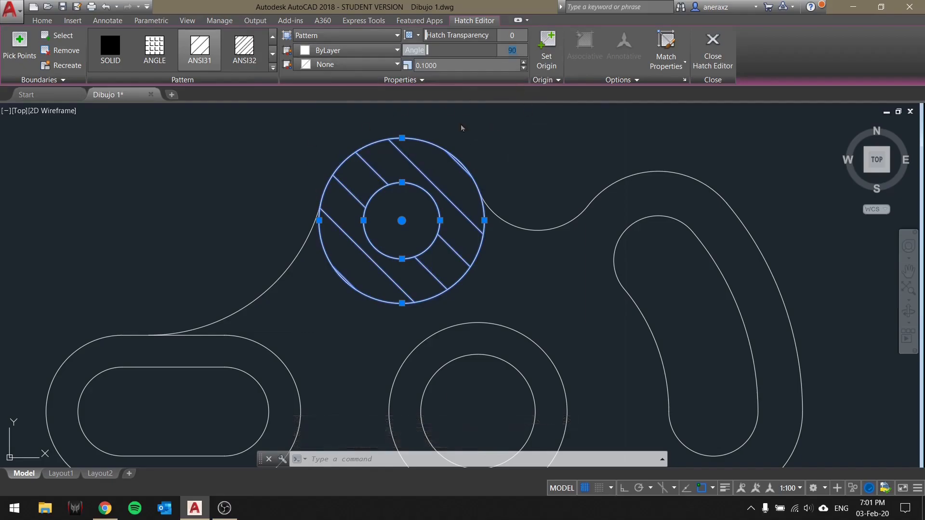
type("315")
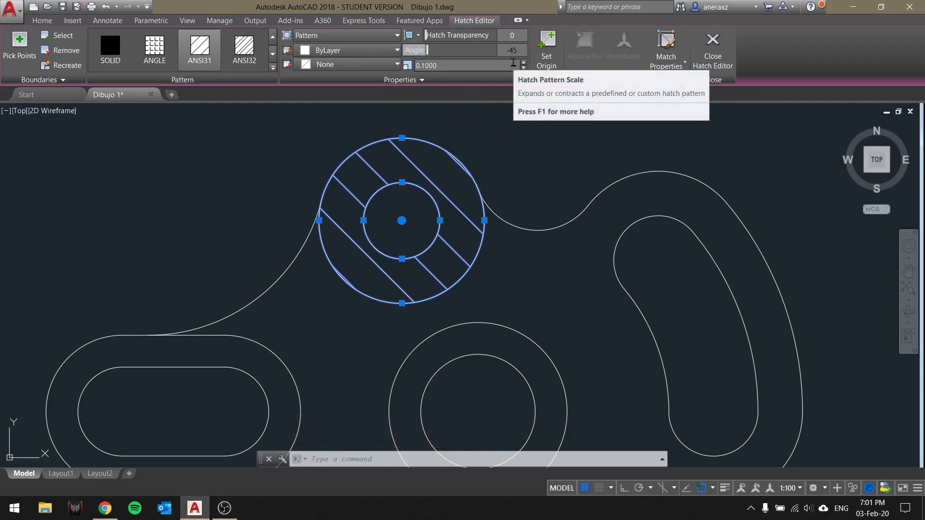
key("Return")
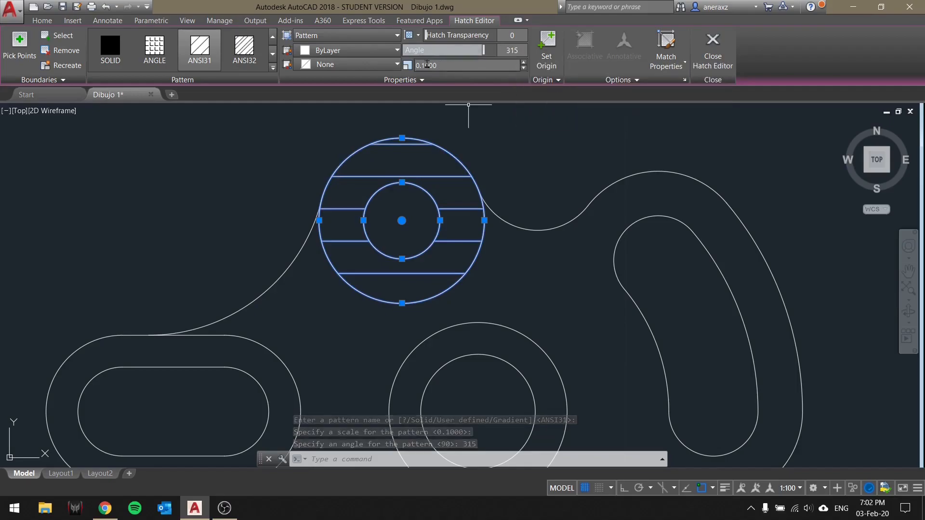
left_click(356, 51)
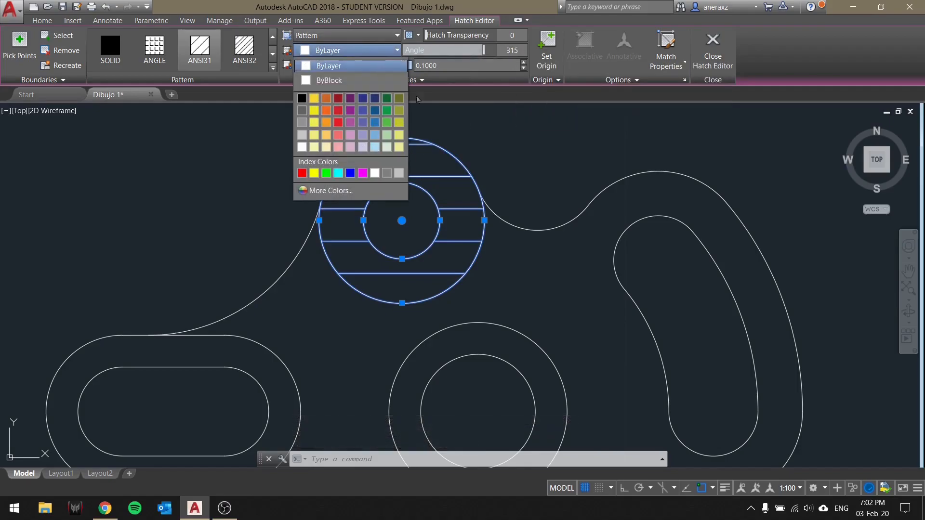
left_click(346, 68)
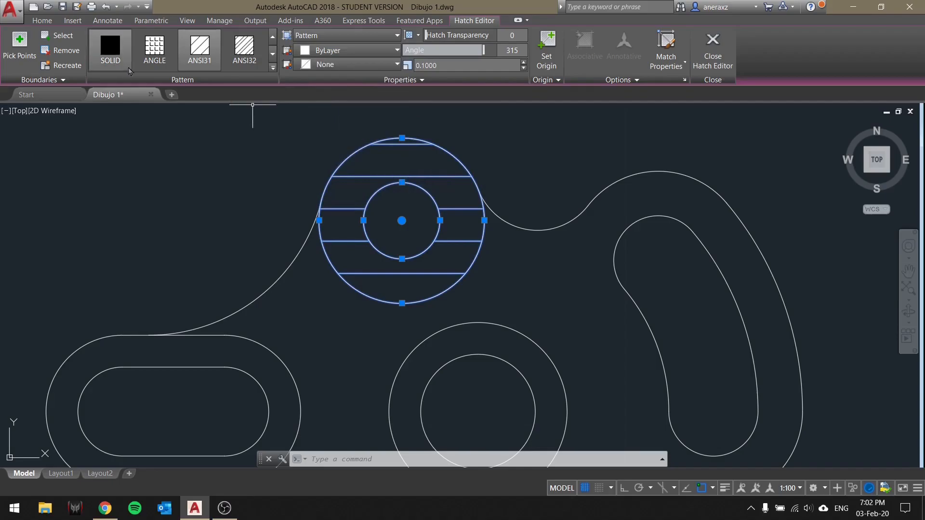
Change the ring's hatch to the SOLID pattern with a transparency of 61.
left_click(118, 54)
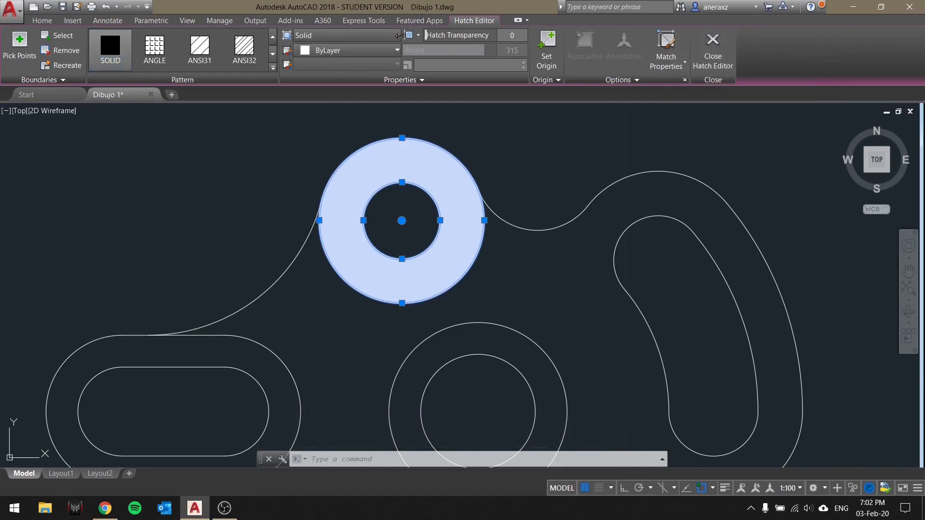
left_click_drag(430, 34, 483, 35)
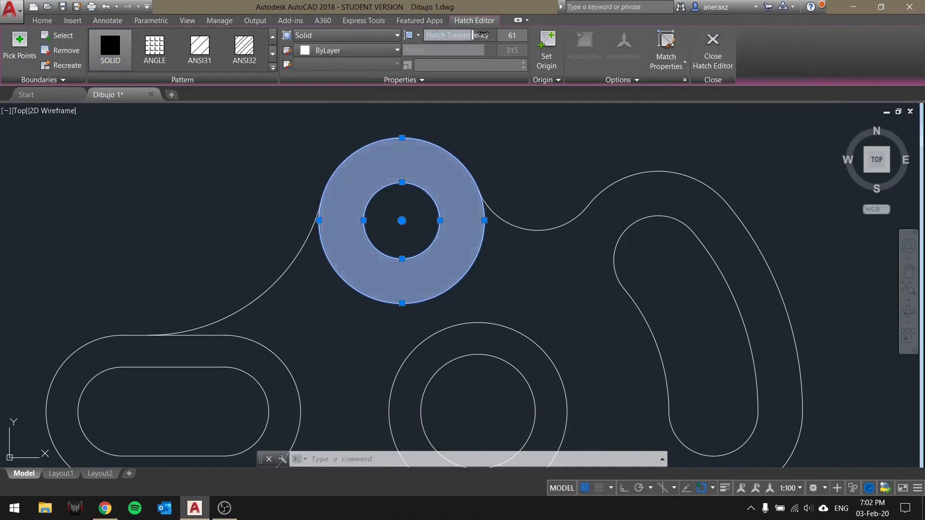
key("Escape")
Draw a diagonal line about 2.9 units long across the solid-hatched ring.
type(";")
key("Return")
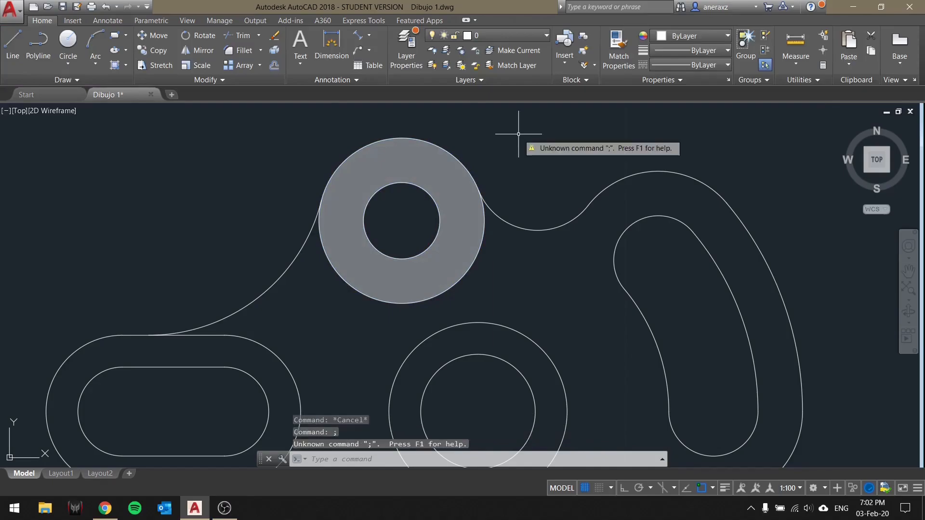
key("Escape")
type("l")
key("Return")
left_click(542, 134)
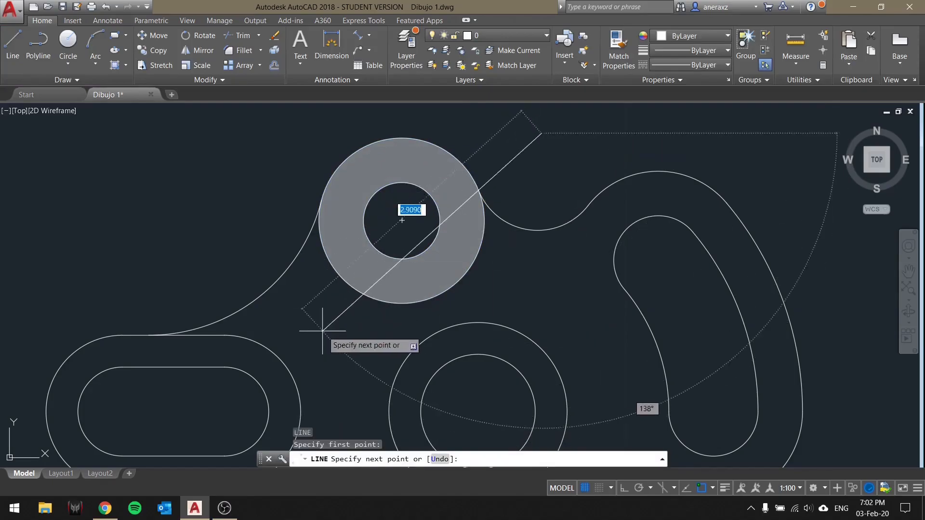
left_click(321, 329)
key("Escape")
Draw a small circle centred on the diagonal line, over the solid-hatched band of the ring.
scroll(482, 195, "up", 2)
type("c")
key("Return")
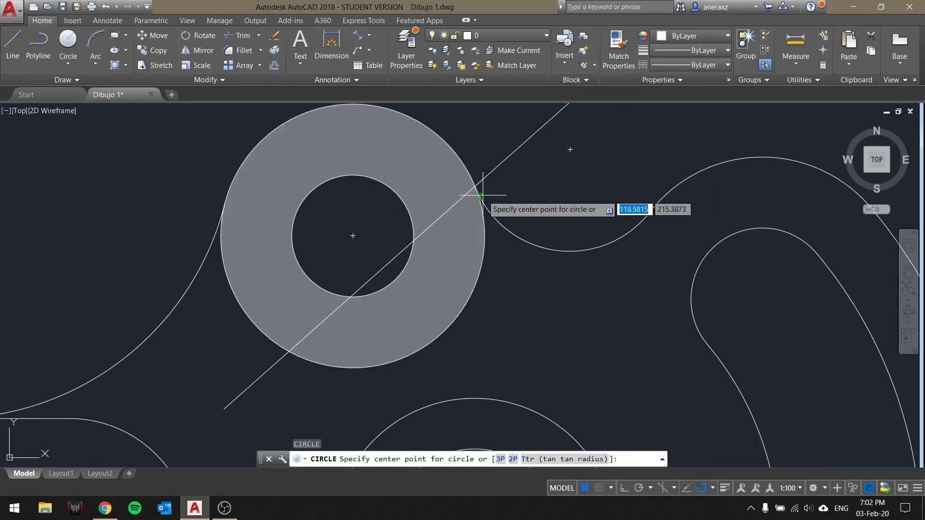
left_click(451, 207)
left_click(466, 197)
key("Escape")
scroll(405, 178, "down", 4)
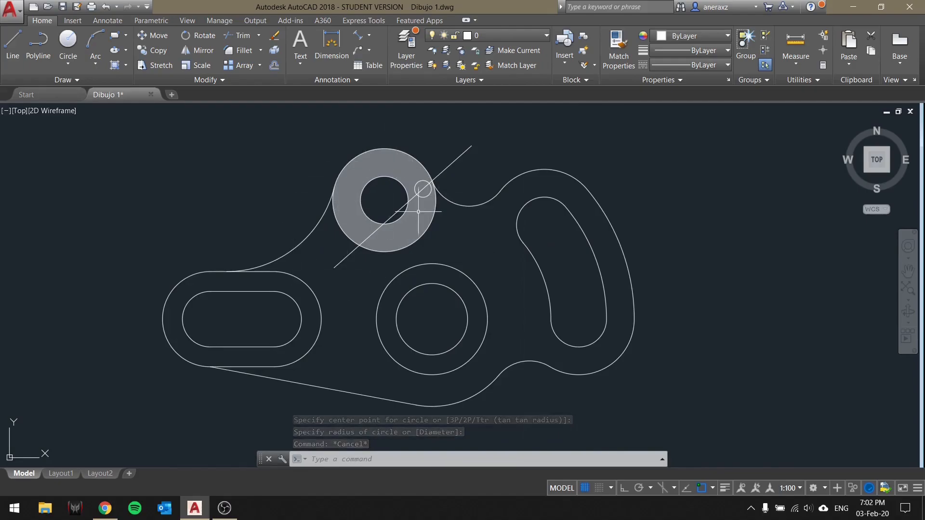
Delete the ring's solid hatch together with the diagonal line and the small circle drawn over it.
left_click(353, 168)
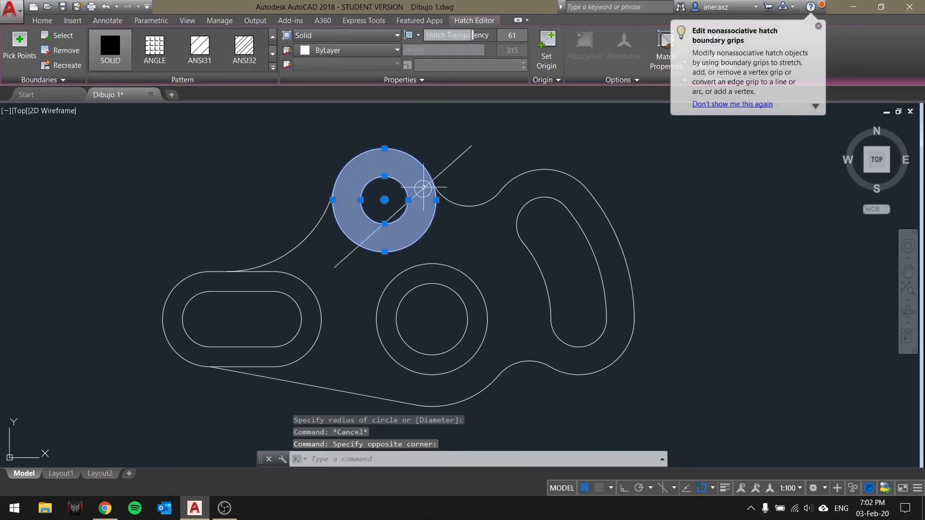
key("Escape")
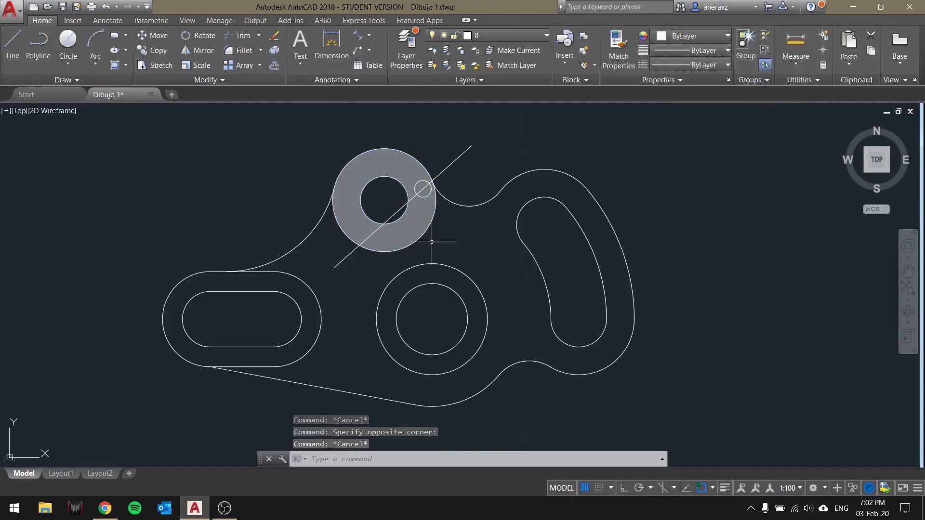
left_click(372, 173)
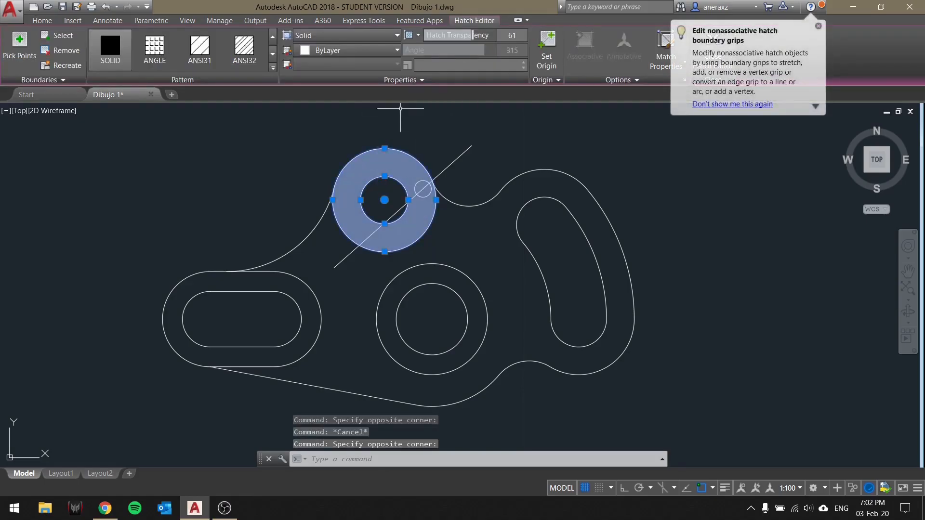
left_click(418, 189)
left_click(417, 189)
scroll(469, 161, "up", 4)
left_click(469, 160)
left_click(382, 128)
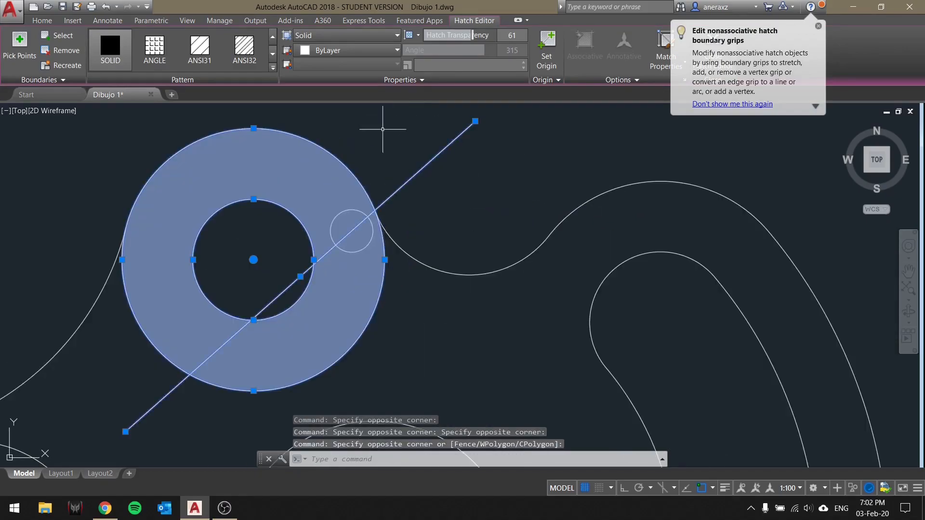
left_click(345, 237)
left_click(325, 210)
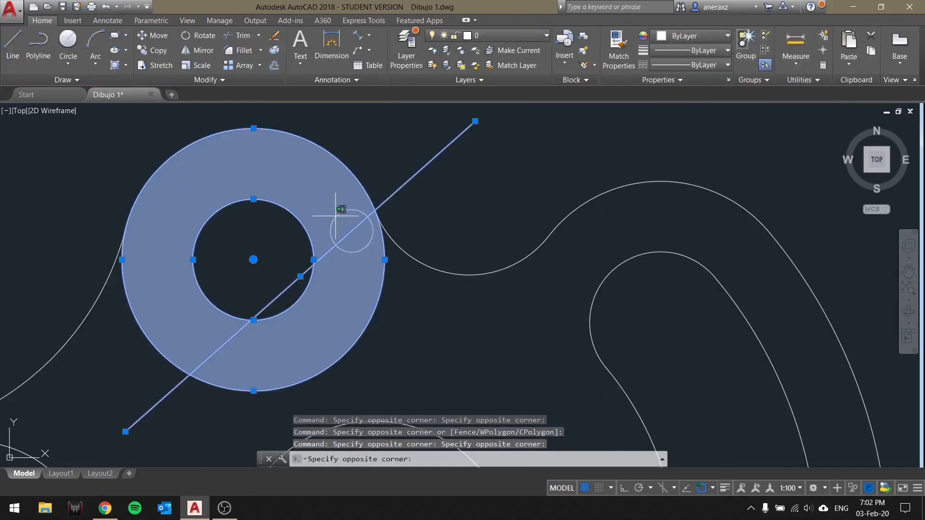
key("Delete")
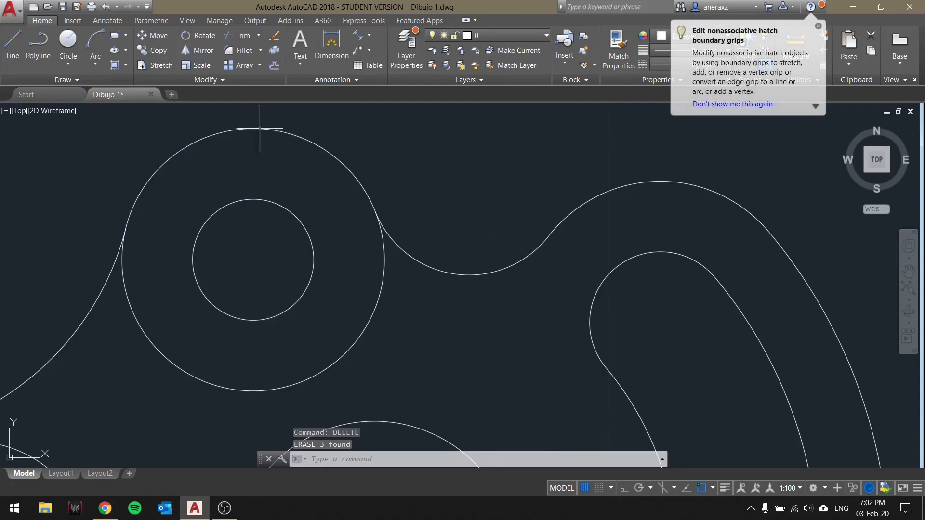
Hatch the bracket body around the rings and slots with ANSI31 at angle 315 and scale 0.1.
scroll(396, 146, "down", 4)
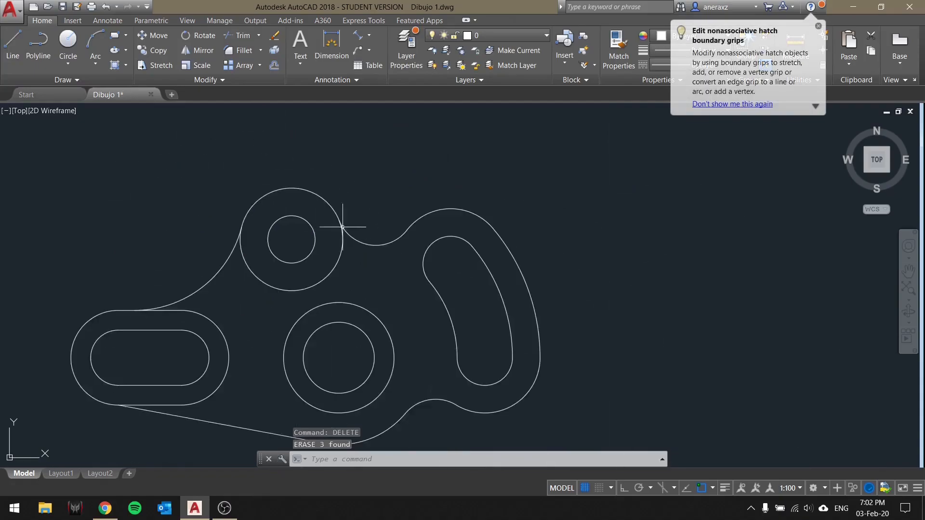
left_click(114, 65)
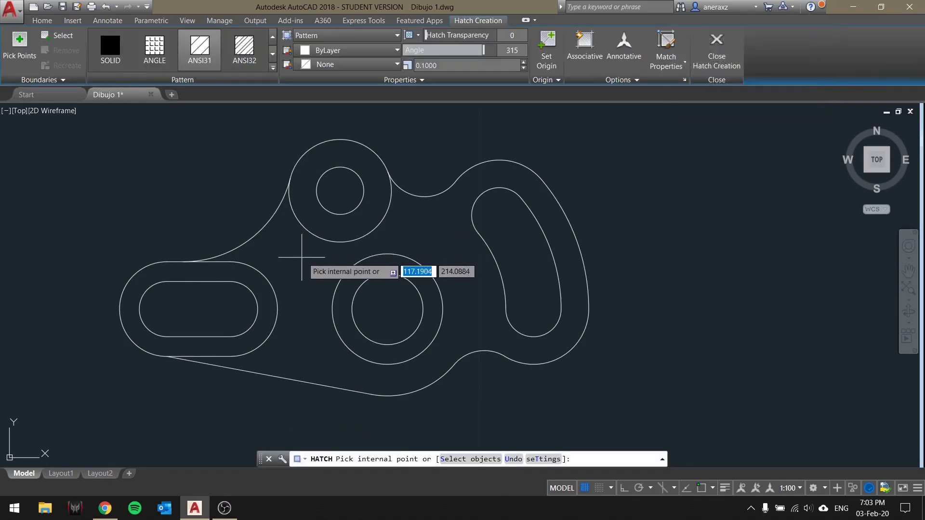
left_click(208, 54)
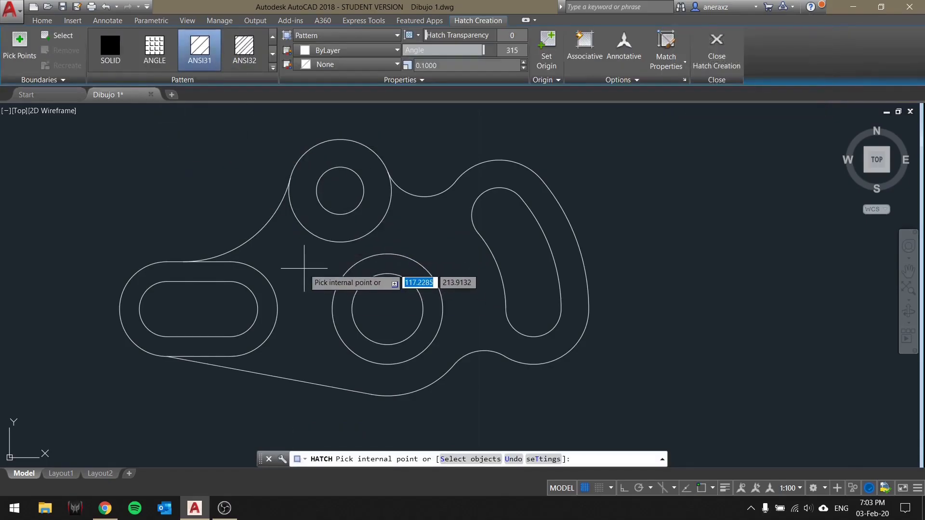
left_click(300, 268)
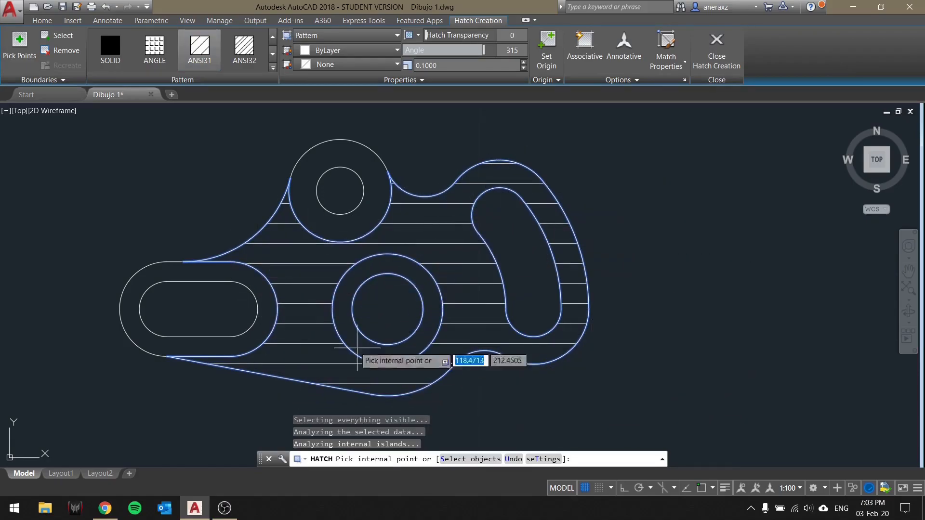
key("Escape")
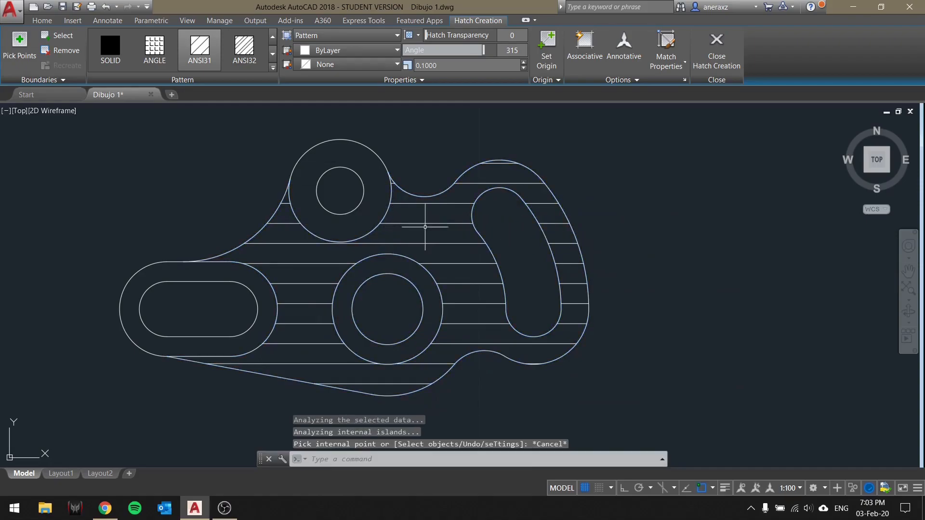
Delete the ANSI31 hatch from the bracket body.
left_click(419, 207)
type("del")
key("Return")
Stretch the end of the connecting arc away from the upper ring to open a small gap in the outline.
scroll(414, 193, "up", 8)
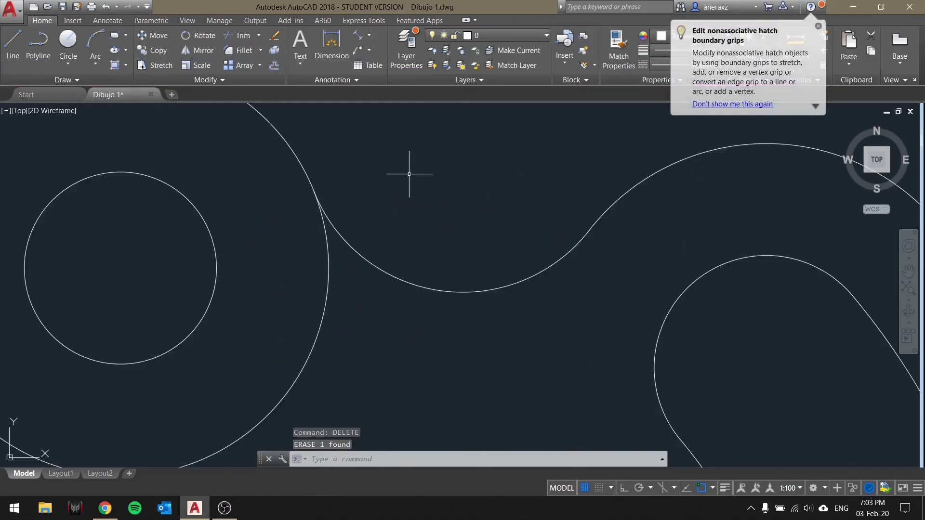
left_click(271, 187)
scroll(255, 154, "up", 3)
left_click(233, 148)
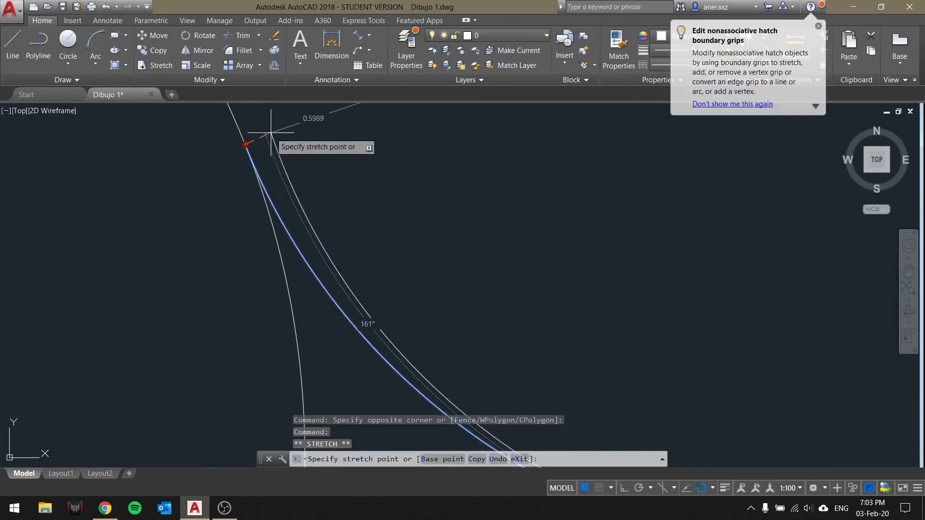
scroll(253, 143, "down", 10)
key("Escape")
key("Escape")
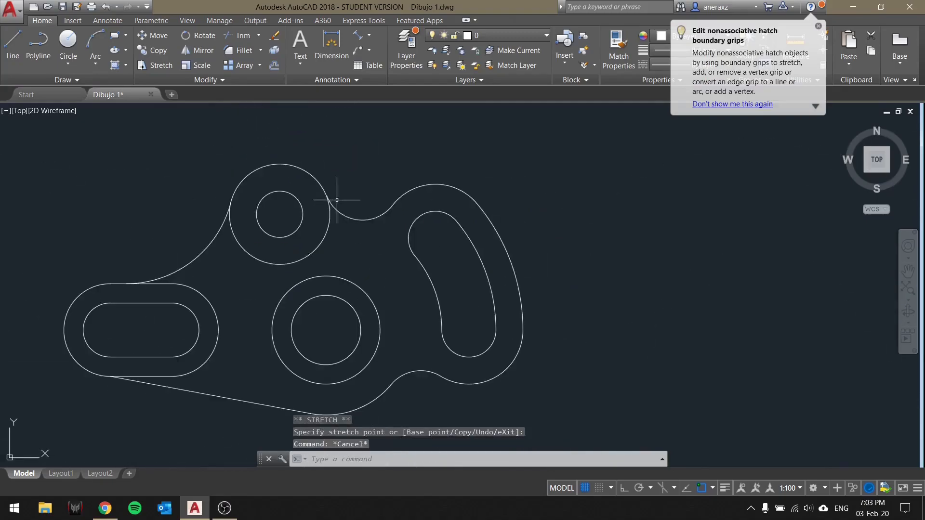
Try to hatch the bracket body with the gap open between the connecting arc and the upper ring.
left_click(114, 65)
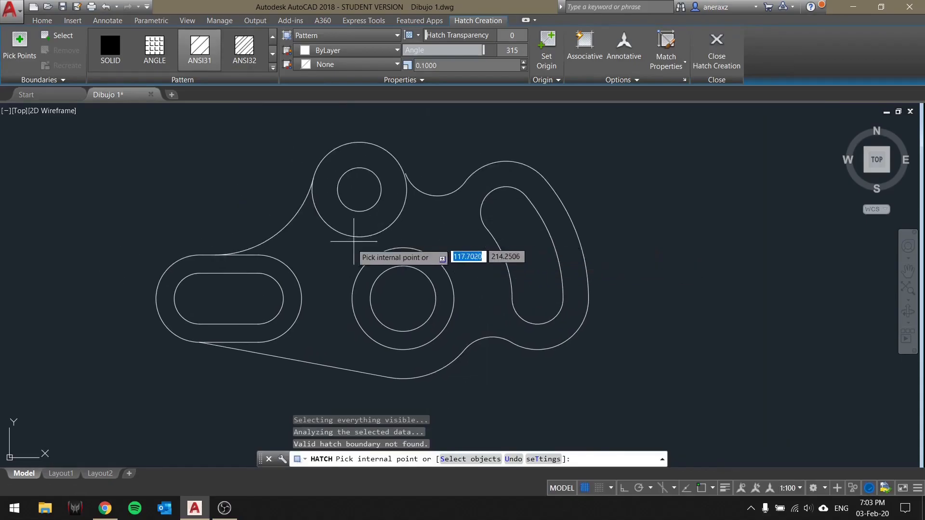
left_click(345, 266)
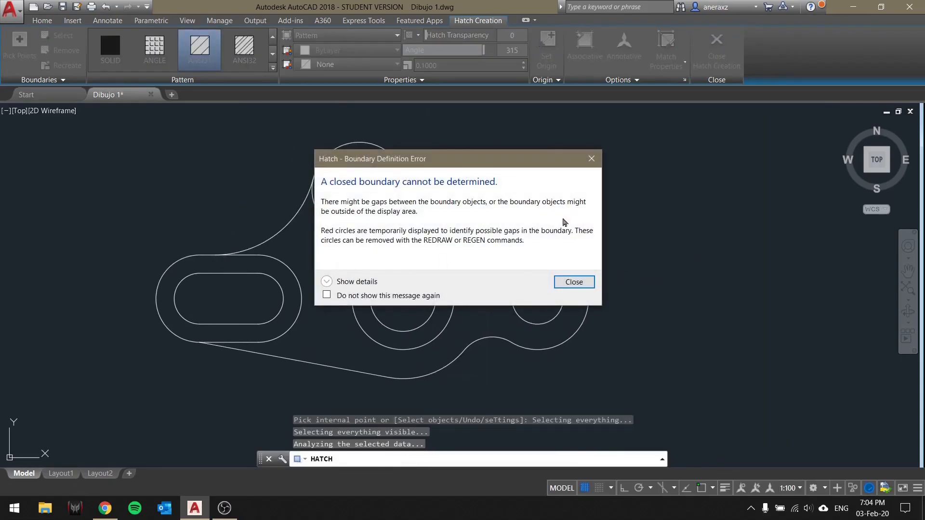
left_click(591, 159)
scroll(371, 186, "up", 4)
key("Escape")
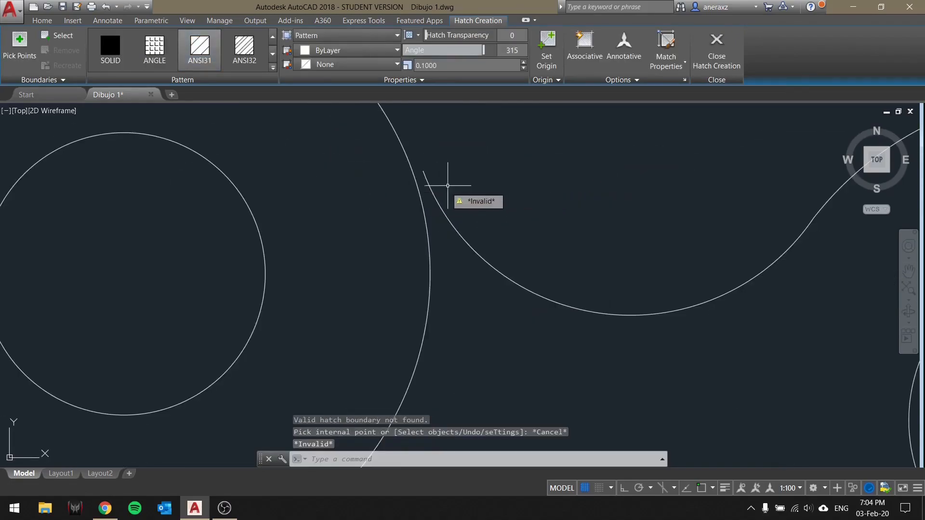
Undo the stretch of the connecting arc beside the upper ring.
scroll(448, 185, "up", 2)
left_click(443, 192)
left_click(425, 211)
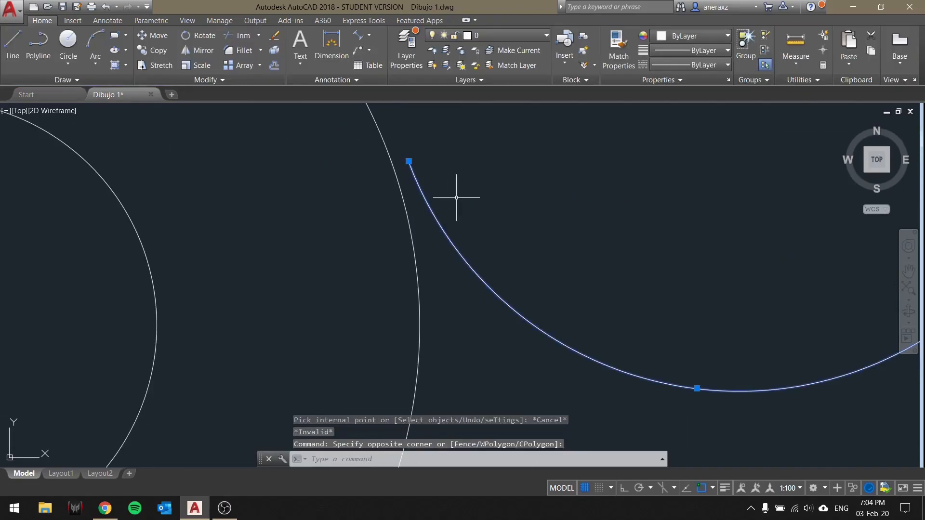
key("ctrl+z")
key("ctrl+z")
key("ctrl+z")
Try to hatch the bracket body with ANSI31 while parts of its outline lie outside the view.
scroll(372, 255, "up", 2)
middle_click_drag(333, 249, 464, 227)
scroll(419, 201, "up", 5)
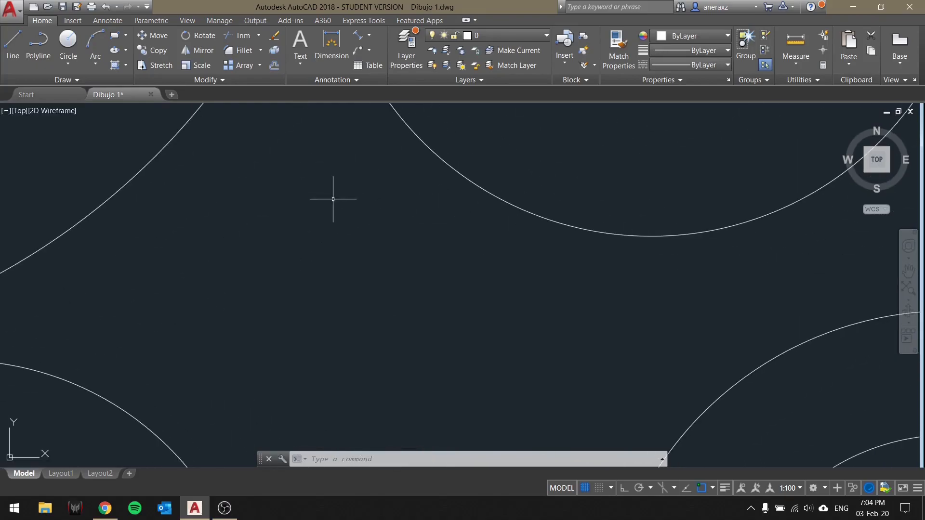
left_click(114, 65)
left_click(291, 203)
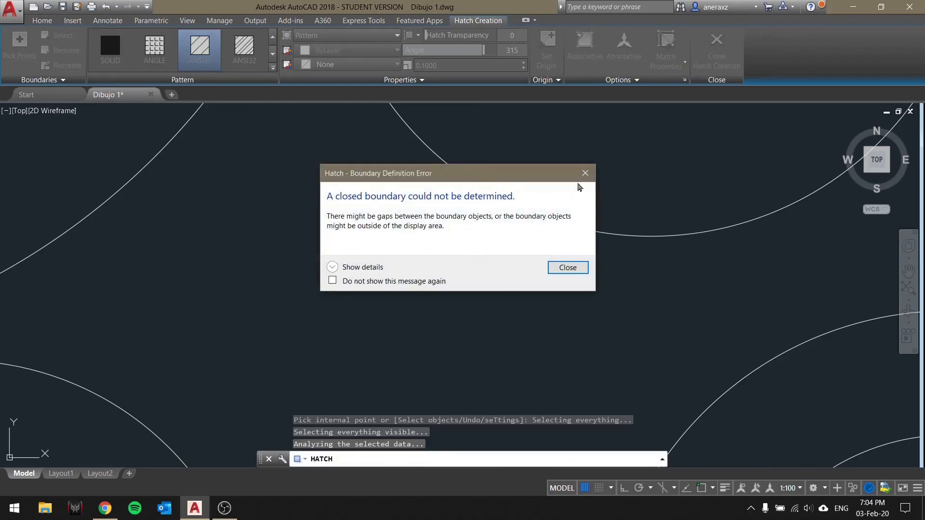
left_click(585, 173)
scroll(363, 256, "down", 4)
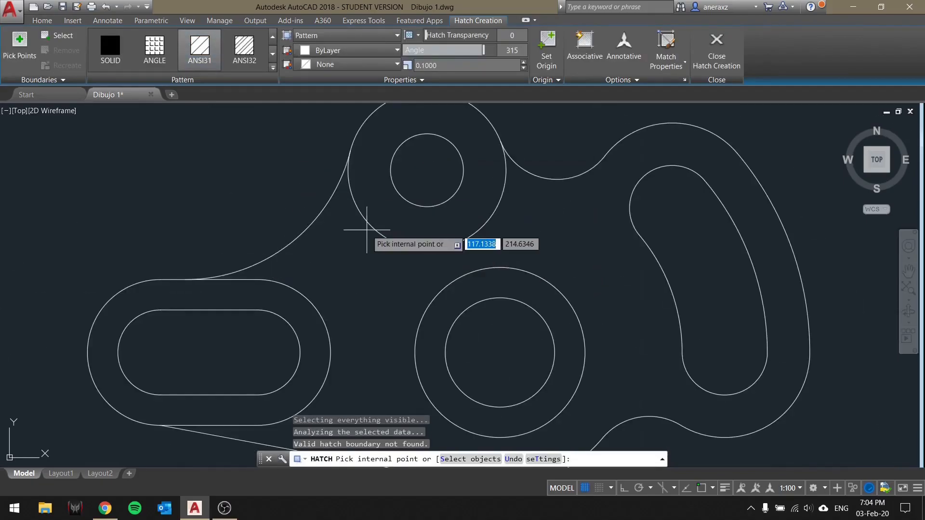
Try again to hatch the body from a close-up of the area between the upper ring and the concave arc.
middle_click_drag(479, 274, 453, 246)
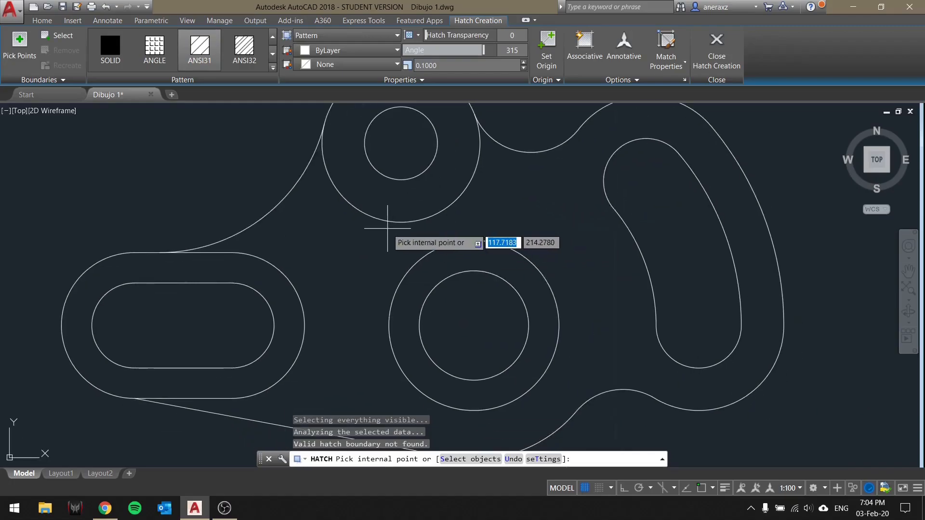
scroll(378, 237, "up", 3)
scroll(308, 226, "up", 2)
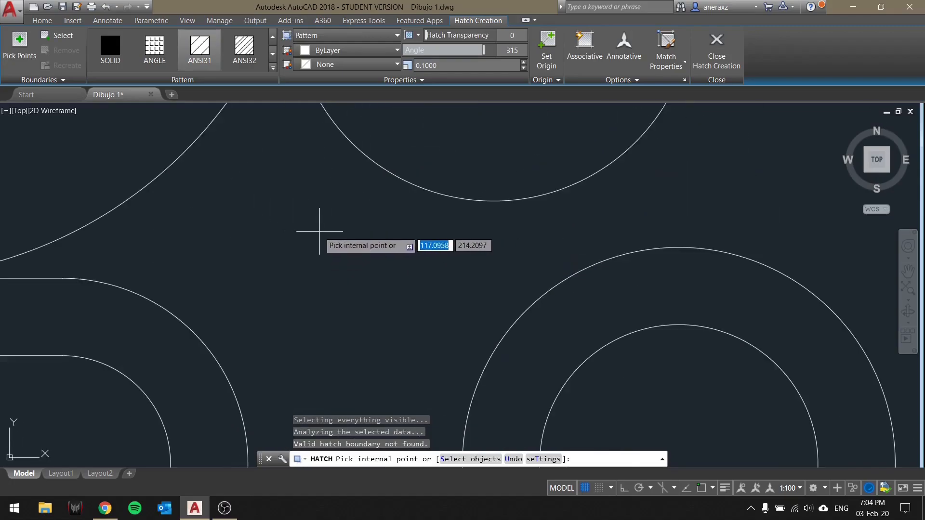
scroll(319, 231, "down", 4)
scroll(337, 250, "up", 4)
scroll(317, 188, "down", 3)
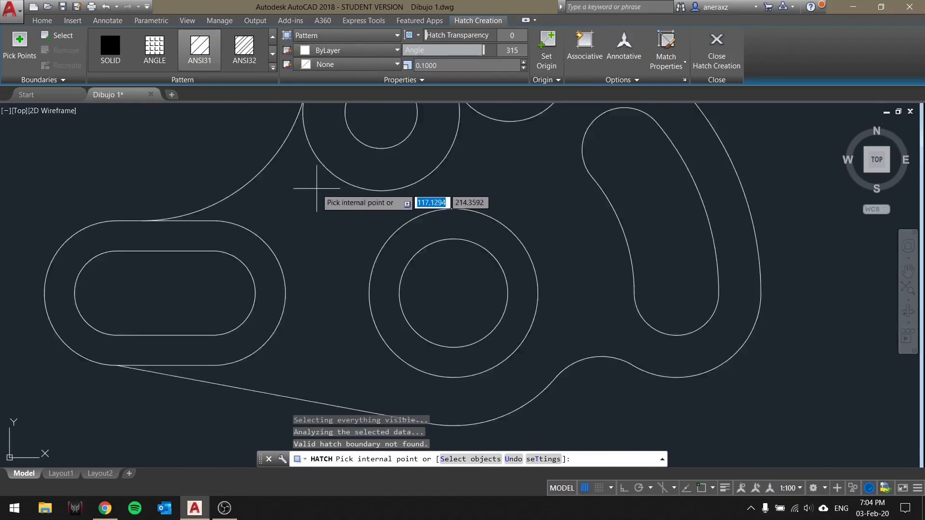
scroll(317, 188, "down", 2)
middle_click_drag(297, 190, 295, 220)
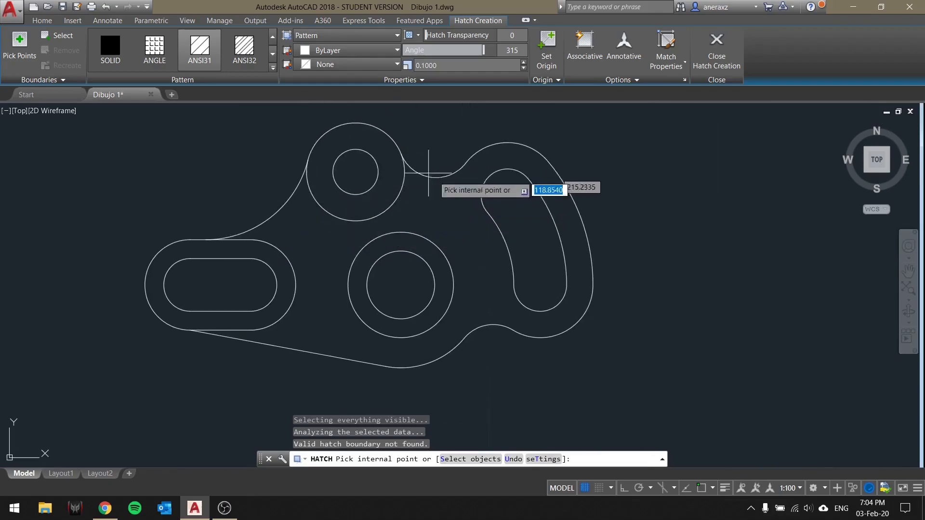
scroll(327, 190, "up", 5)
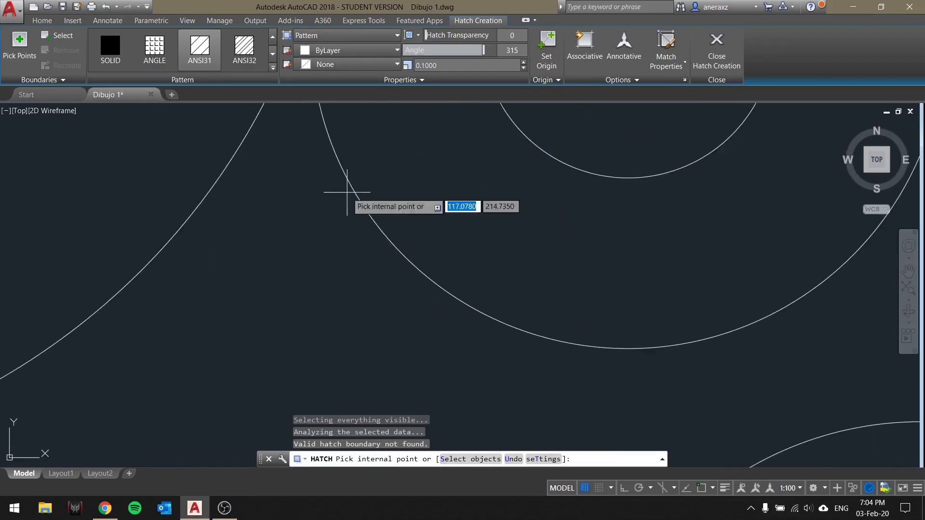
left_click(284, 251)
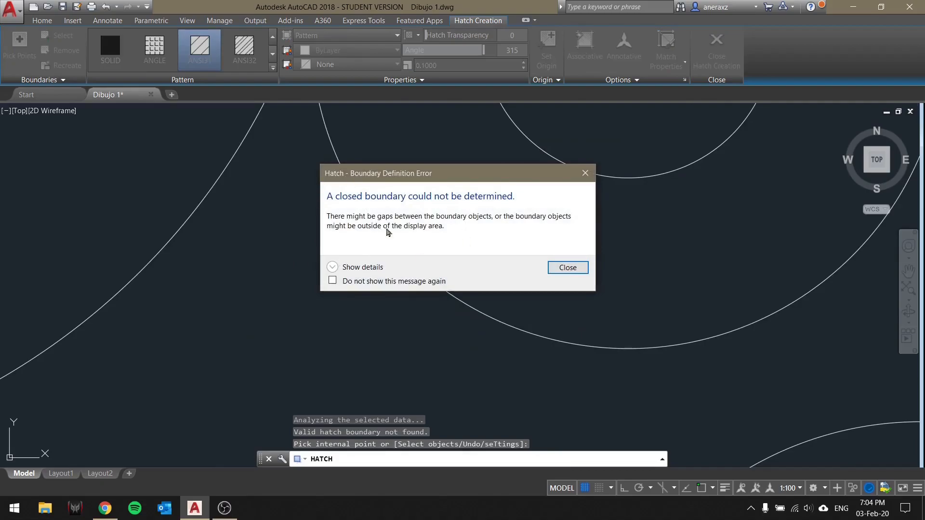
left_click(567, 268)
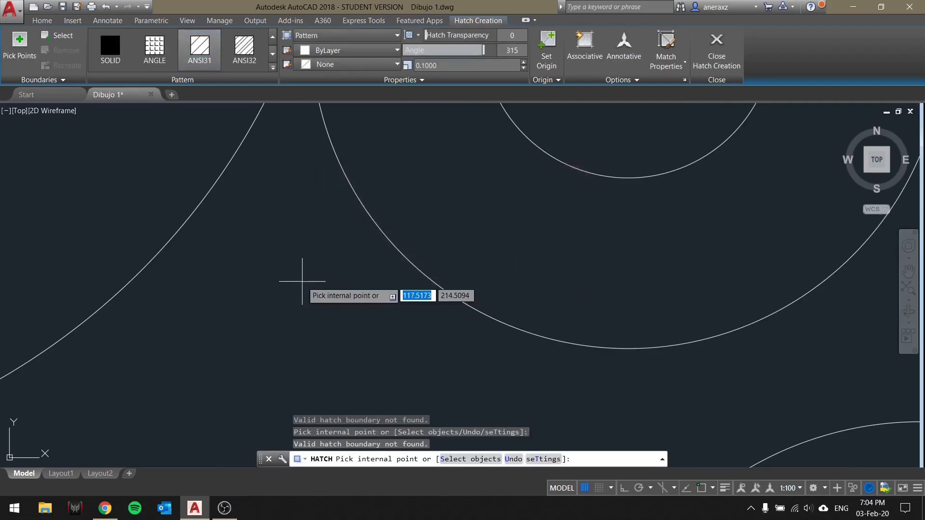
Hatch the bracket body with ANSI31 at angle 315 and scale 0.1 with its whole outline in view, and select the hatch.
scroll(305, 274, "down", 5)
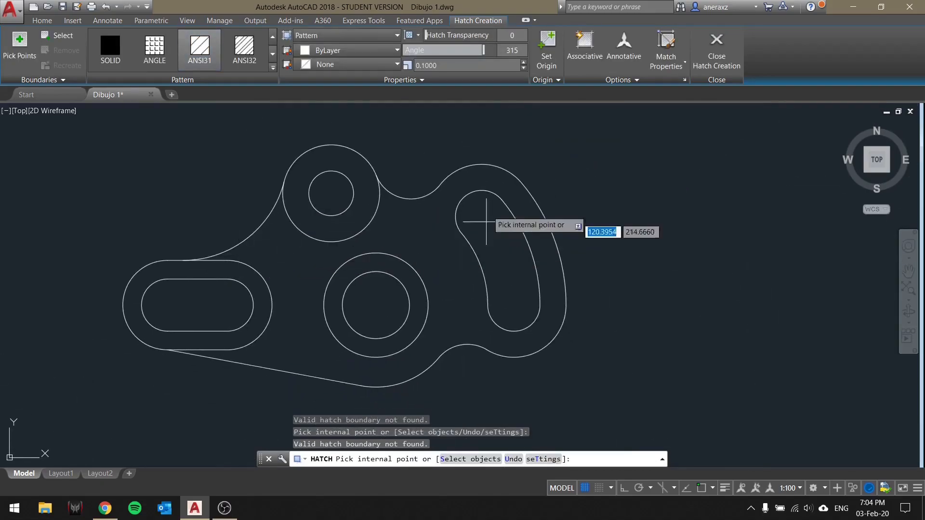
left_click(305, 262)
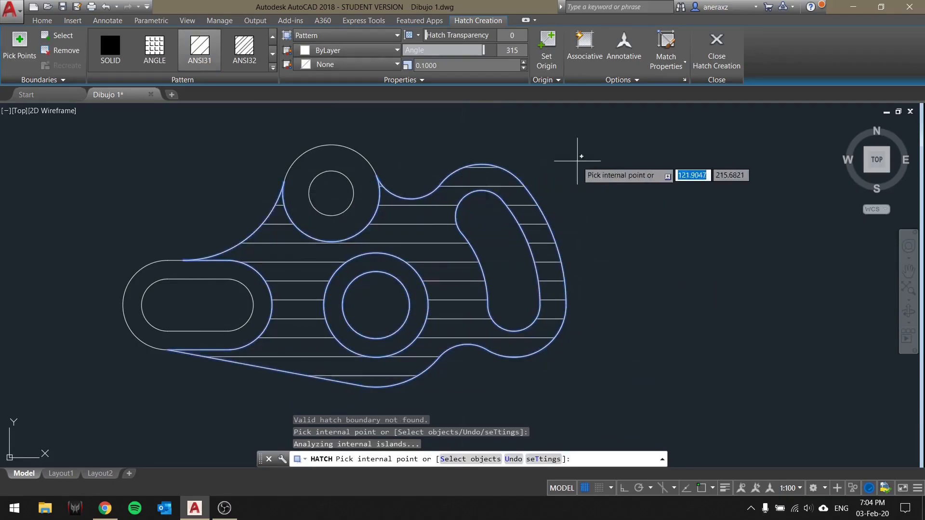
key("Escape")
left_click(303, 261)
left_click(301, 265)
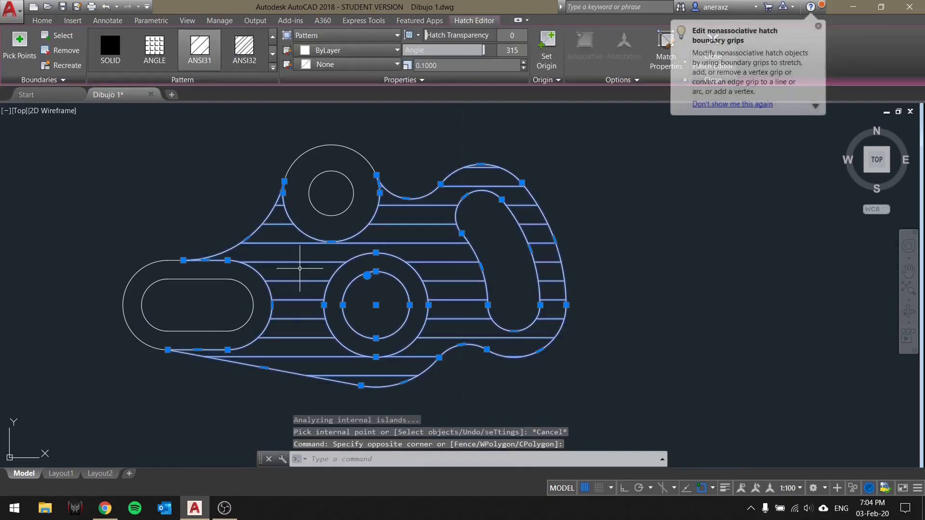
Delete the ANSI31 hatch from the bracket body.
key("Delete")
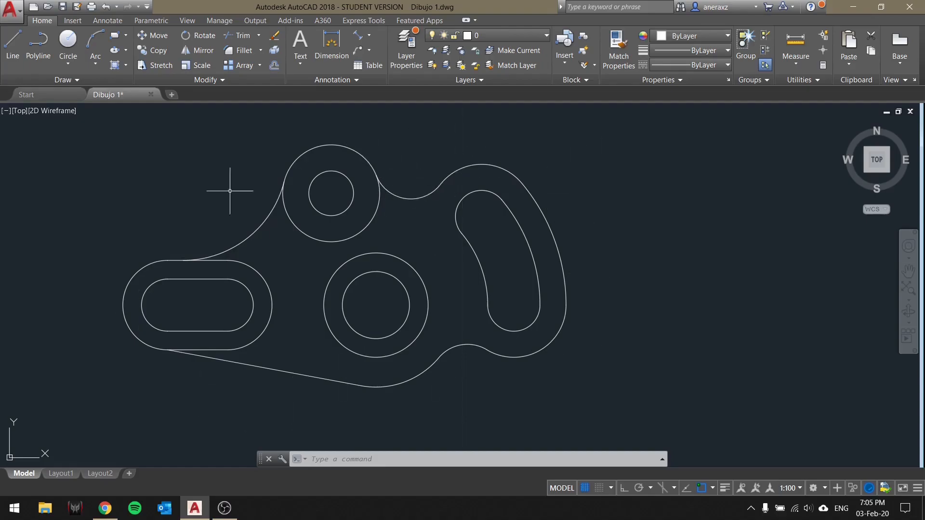
mouse_move(324, 129)
middle_mouse_down()
mouse_move(395, 116)
mouse_move(393, 138)
middle_mouse_up()
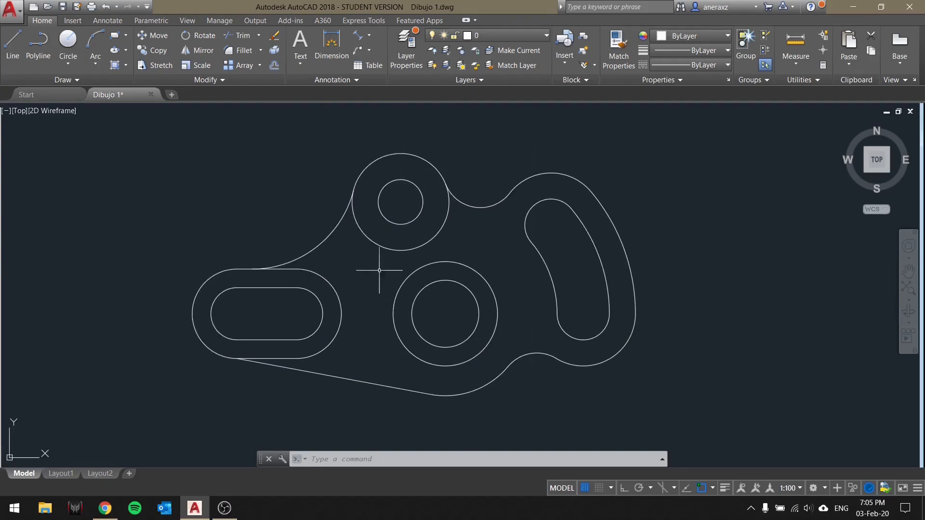
Switch to the Clase 3 outline in Google Docs and highlight the Hatches heading in green like the other covered topics.
left_click(105, 509)
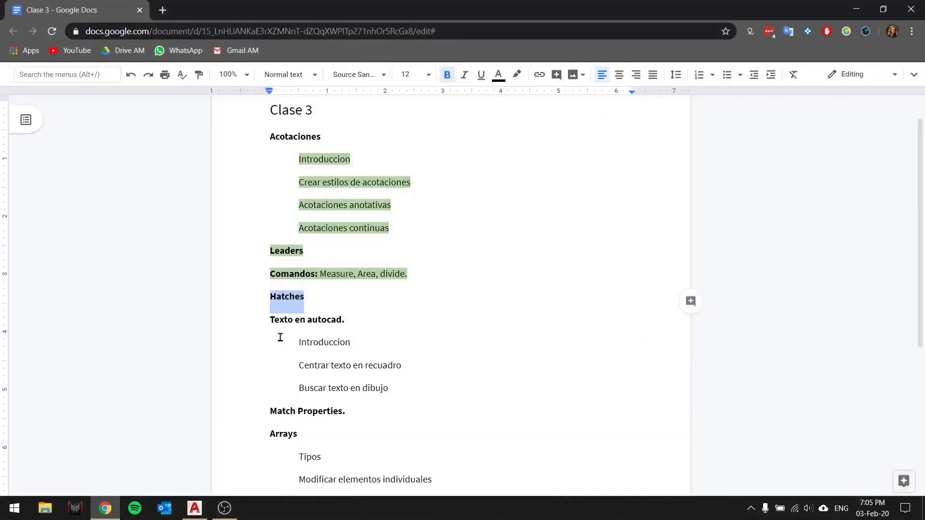
left_click(515, 76)
left_click(573, 170)
left_click(388, 301)
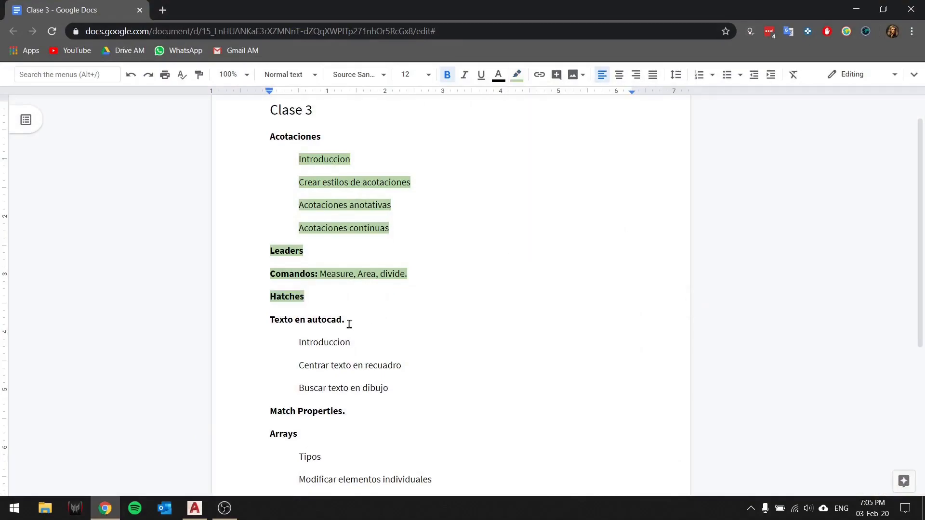
left_click_drag(350, 324, 269, 324)
left_click(368, 328)
scroll(324, 238, "down", 3)
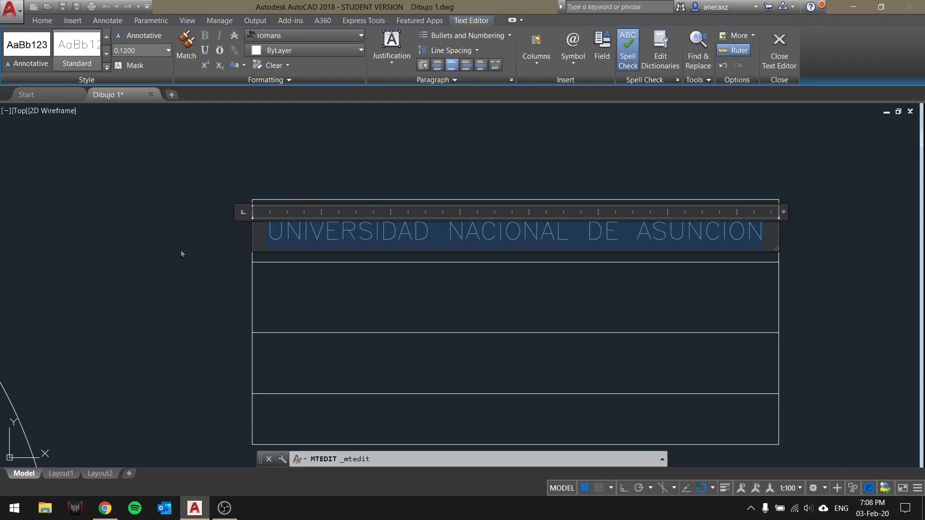
Examine the justification options of the "UNIVERSIDAD NACIONAL DE ASUNCION" text, leaving the current one in place.
key("Escape")
left_click(481, 255)
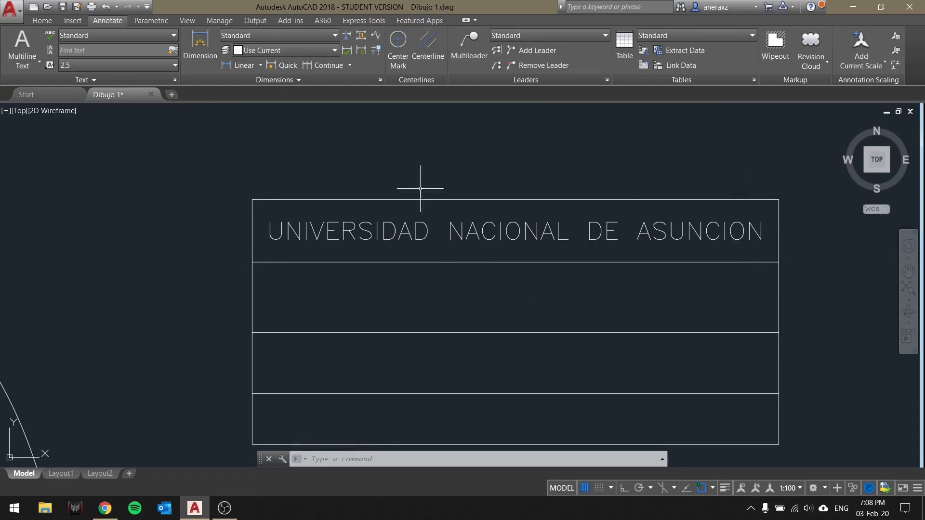
double_click(514, 233)
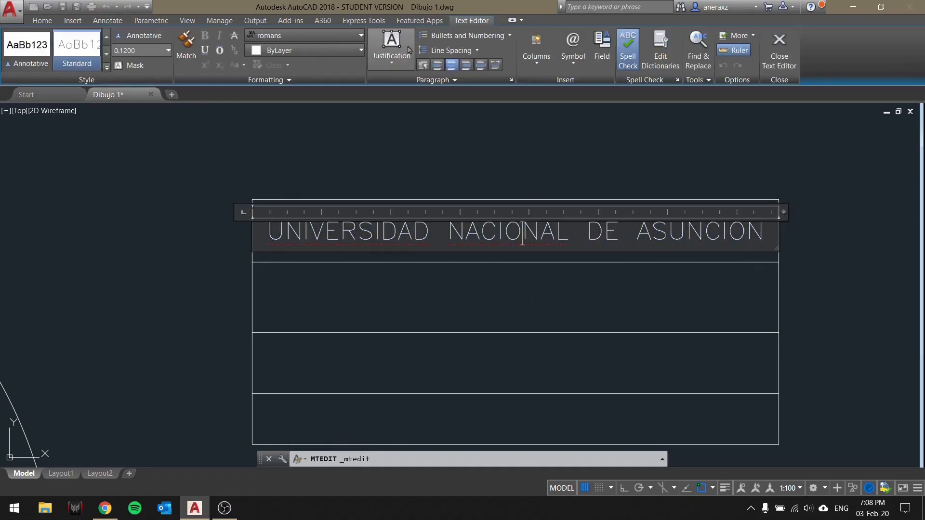
left_click(400, 59)
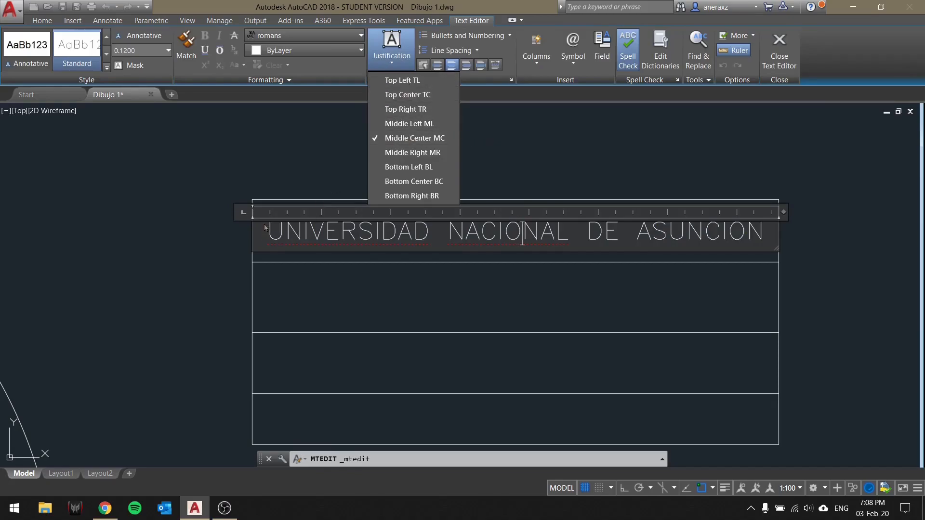
left_click(394, 63)
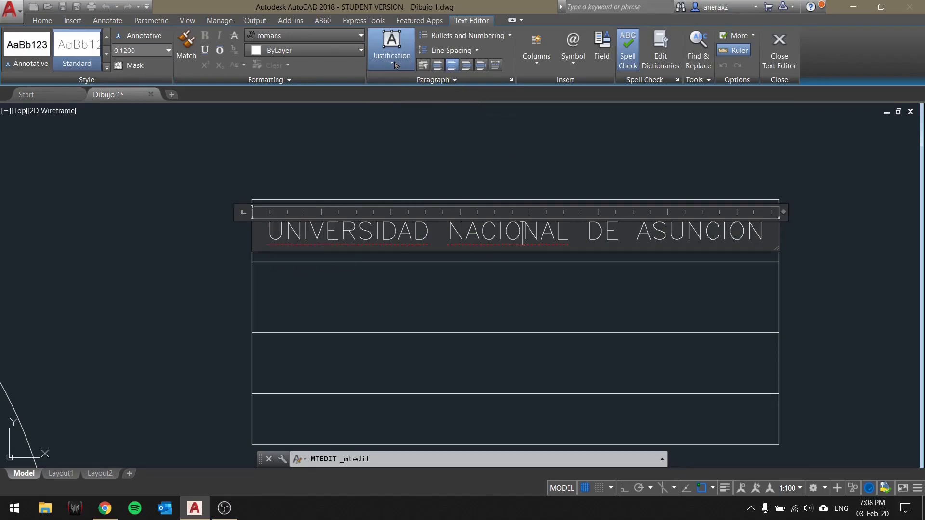
left_click(470, 190)
Offset the outer rectangle of the text box inward by 0.3.
mouse_move(419, 247)
middle_mouse_down()
mouse_move(423, 221)
mouse_move(455, 208)
middle_mouse_up()
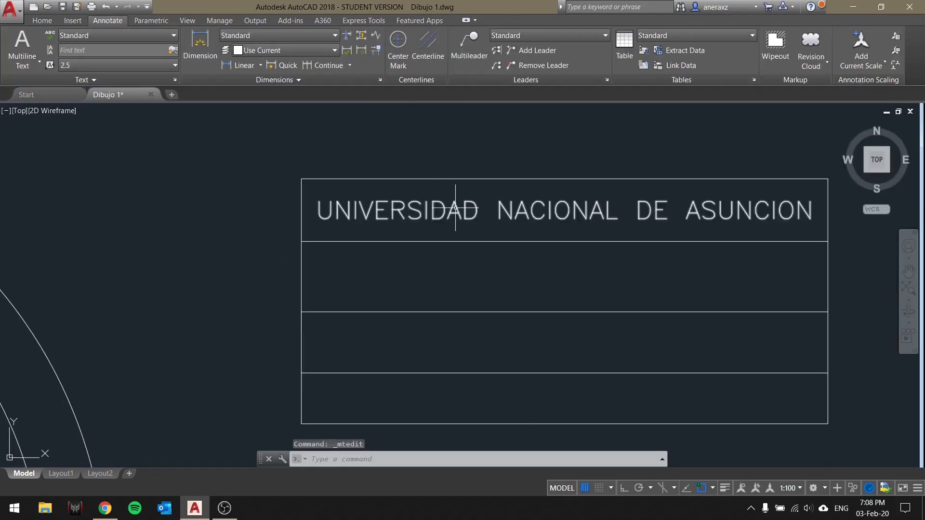
scroll(433, 207, "up", 3)
key("Escape")
type("do")
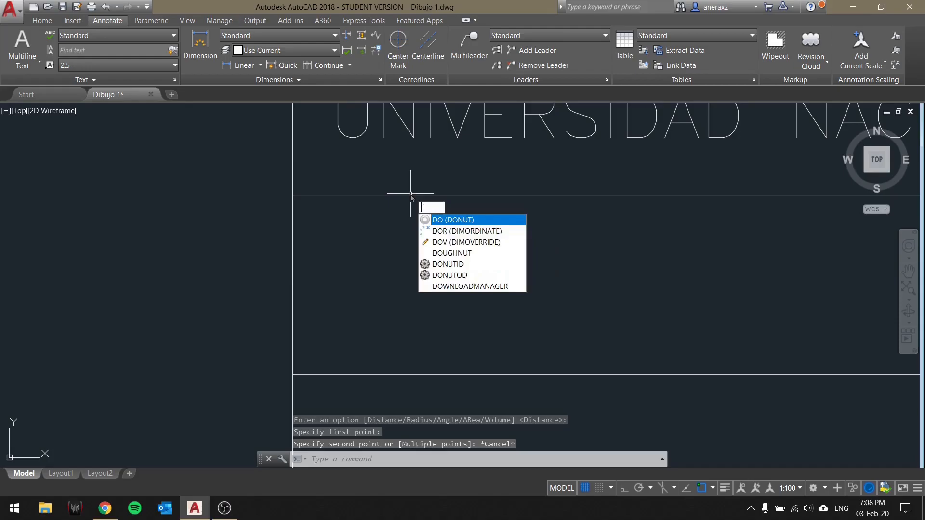
key("BackSpace")
key("BackSpace")
type("offset")
key("Return")
type("0.3")
key("Return")
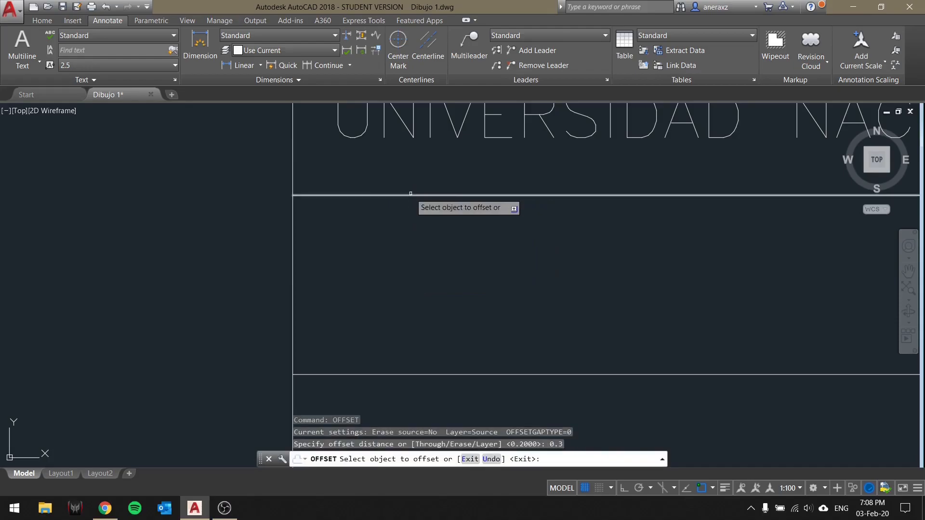
left_click(293, 289)
left_click(402, 271)
scroll(414, 270, "down", 3)
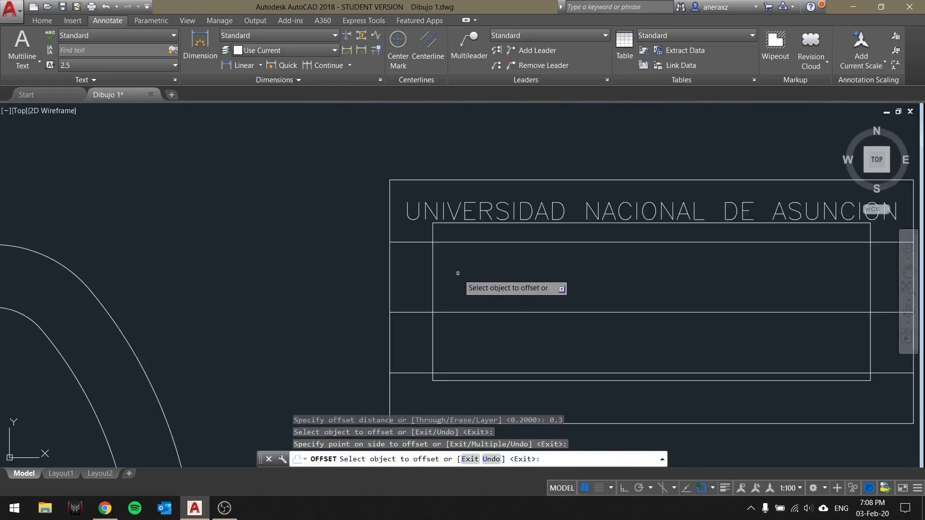
scroll(424, 269, "up", 4)
key("Escape")
Edit the "UNIVERSIDAD NACIONAL DE ASUNCION" text, select its whole line and align it left.
left_click(355, 185)
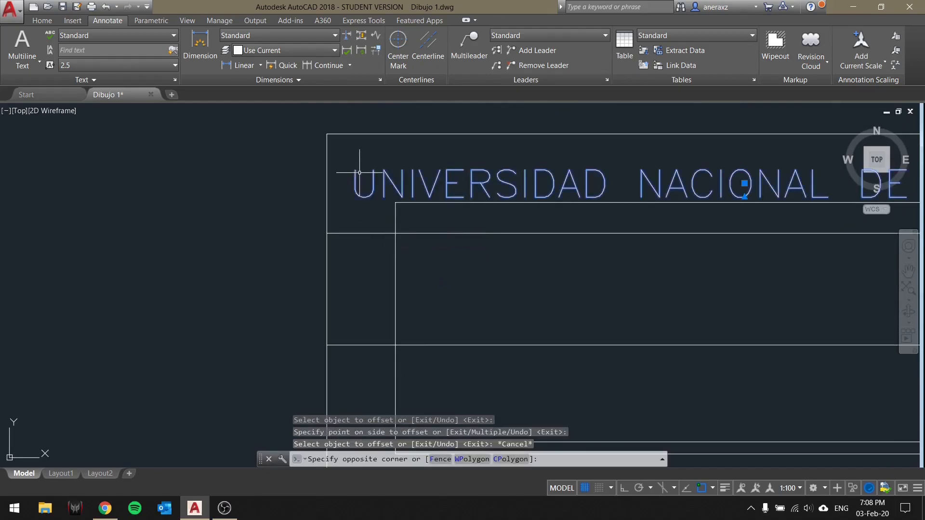
left_click(376, 185)
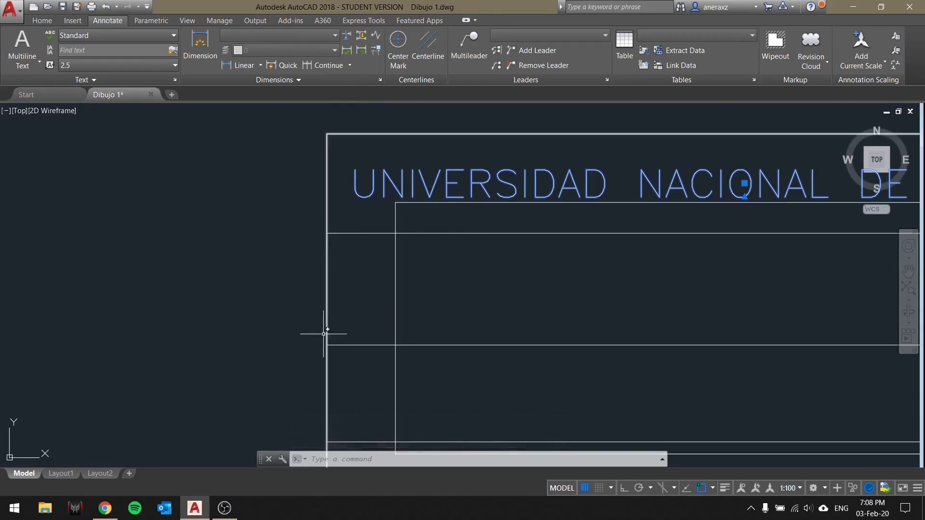
double_click(375, 173)
scroll(532, 183, "down", 4)
scroll(626, 182, "up", 3)
double_click(627, 182)
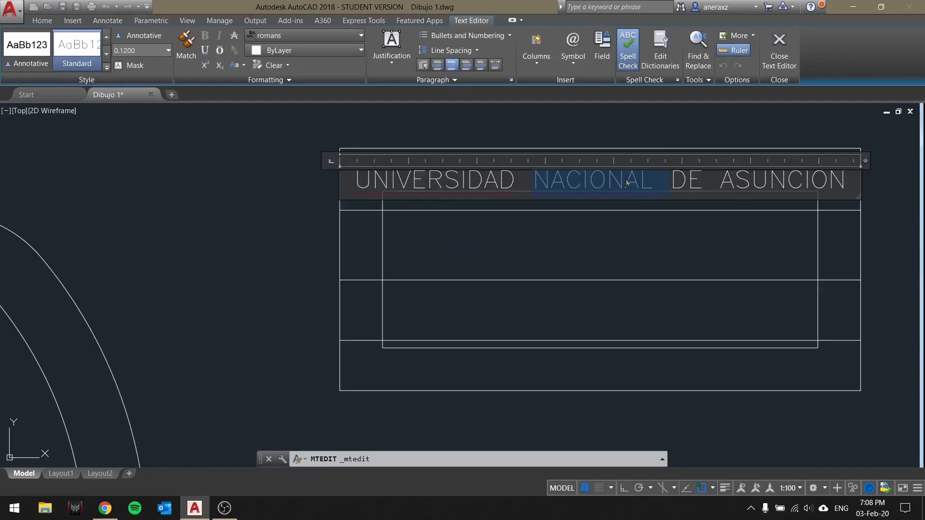
left_click(627, 182)
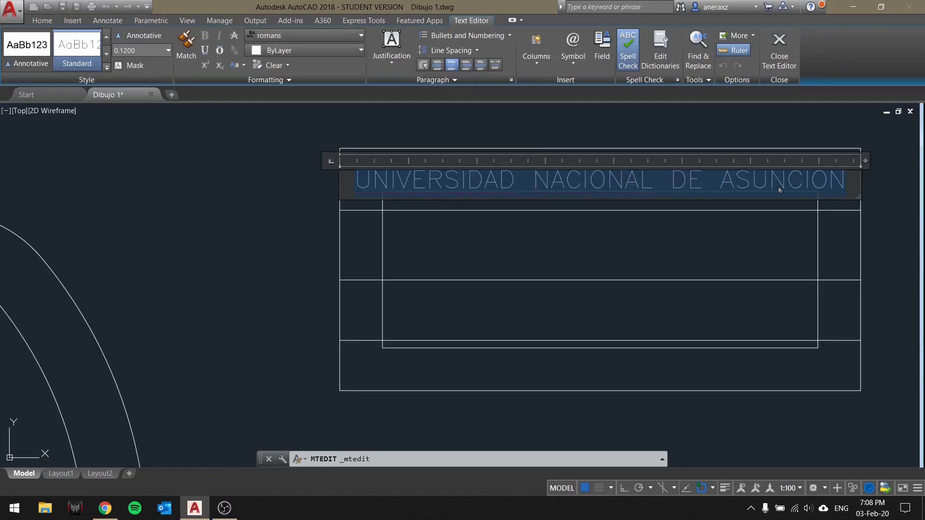
left_click(438, 67)
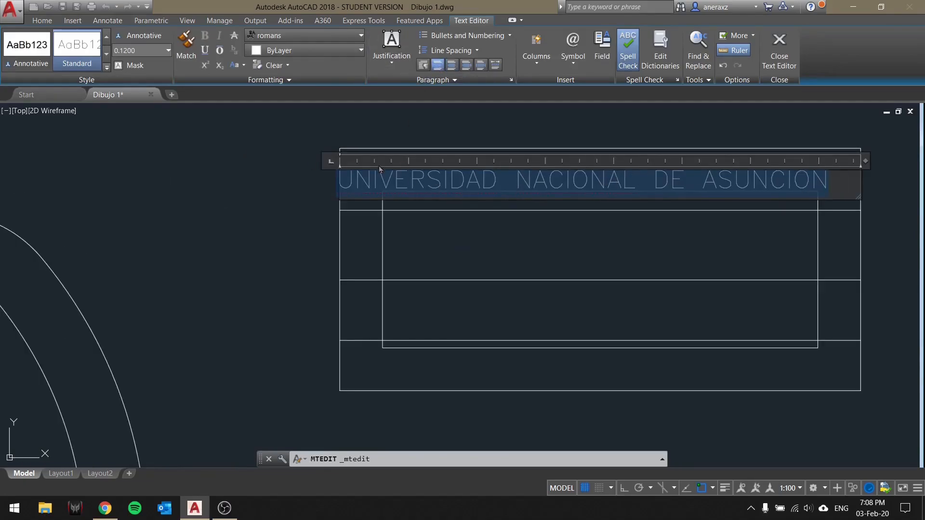
Set the text's justification to Middle Left and finish editing it.
scroll(379, 169, "up", 5)
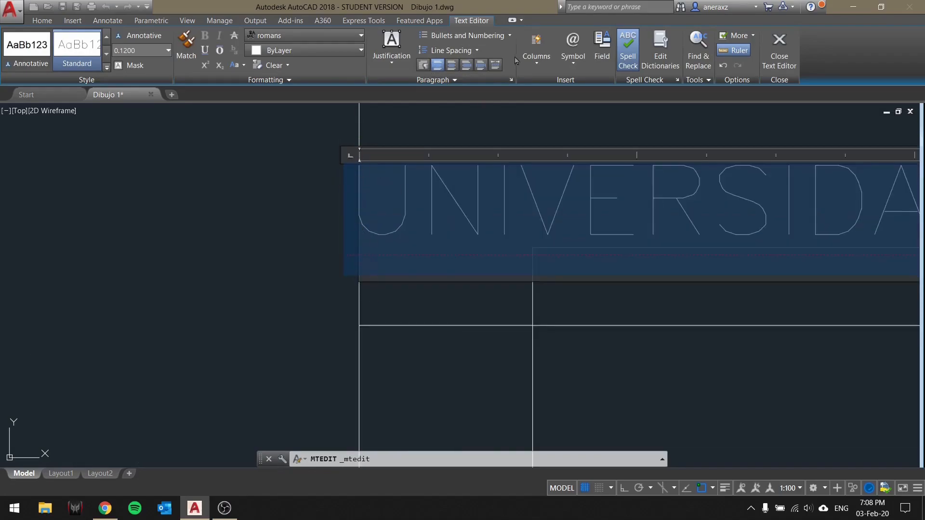
left_click(451, 50)
left_click(391, 44)
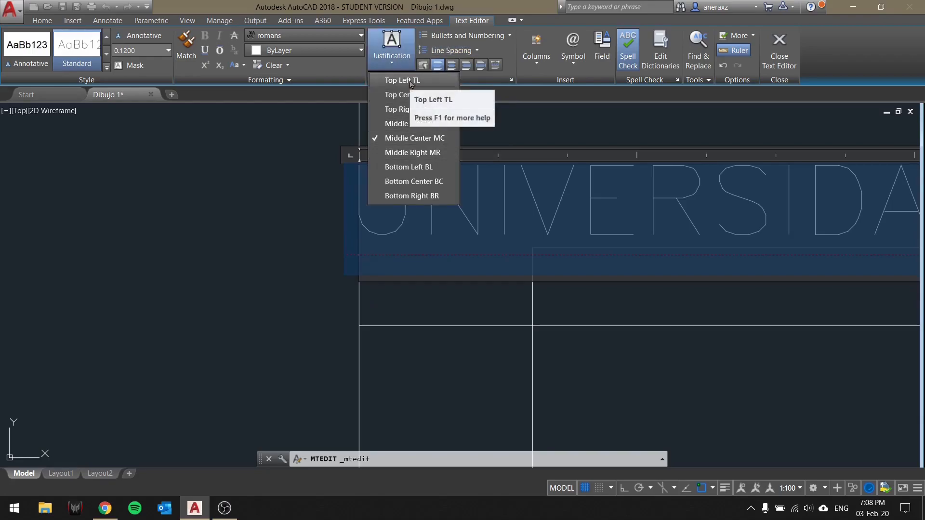
left_click(403, 125)
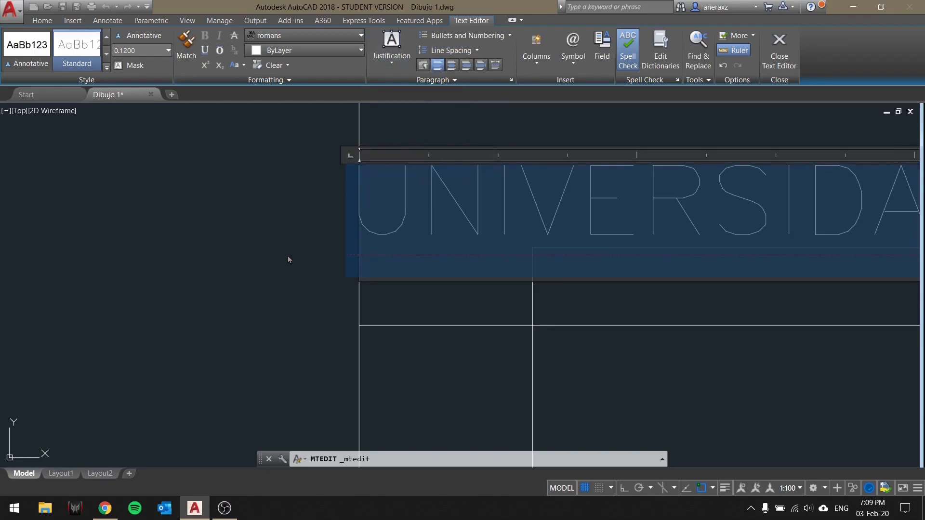
left_click(292, 260)
Move the text by its middle-left grip onto the offset rectangle's left edge, within the second row.
left_click(359, 199)
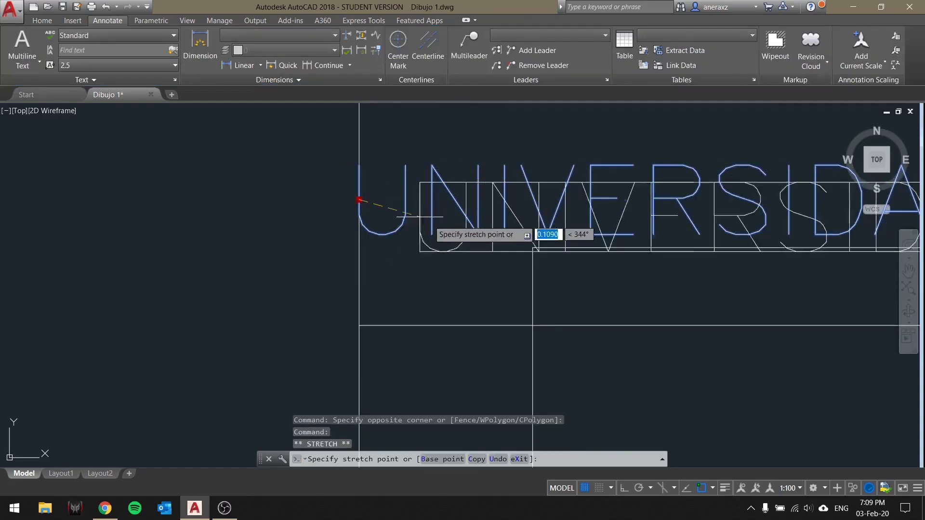
middle_click_drag(456, 260, 334, 123)
scroll(350, 145, "down", 2)
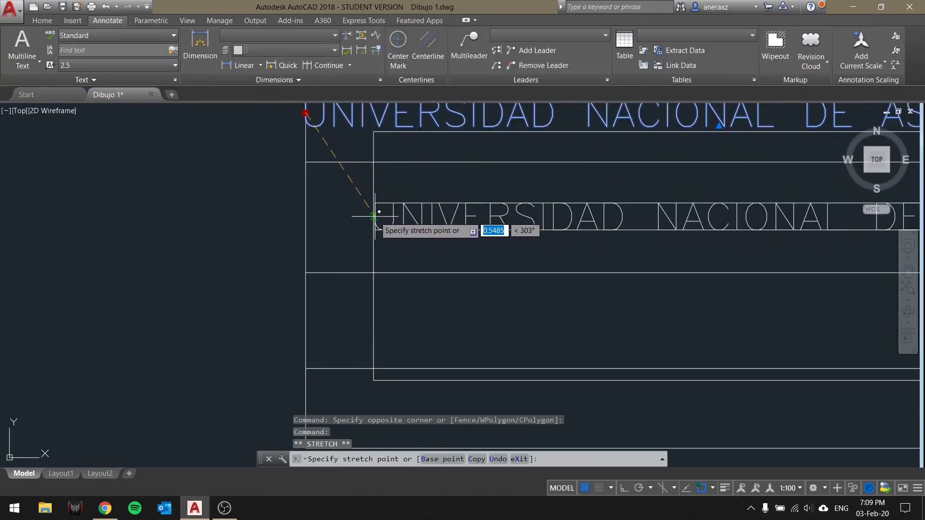
left_click(374, 221)
key("Escape")
Select the moved text and inspect its middle-left grip against the offset rectangle's edge.
scroll(379, 233, "up", 5)
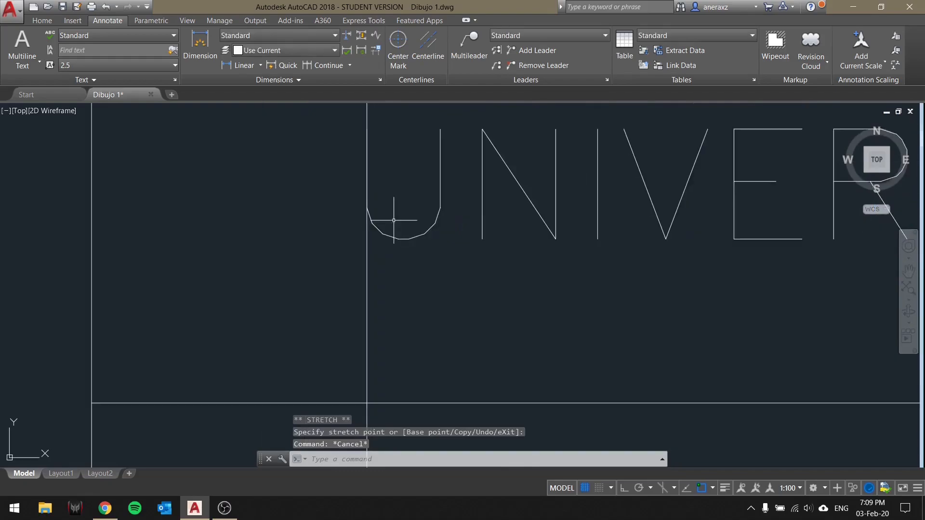
left_click(413, 269)
left_click(365, 179)
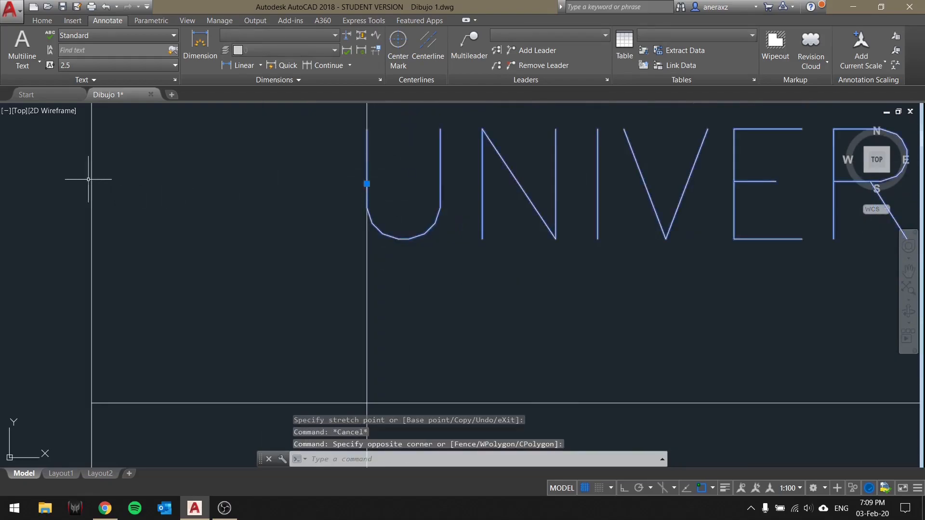
scroll(375, 189, "down", 4)
key("Escape")
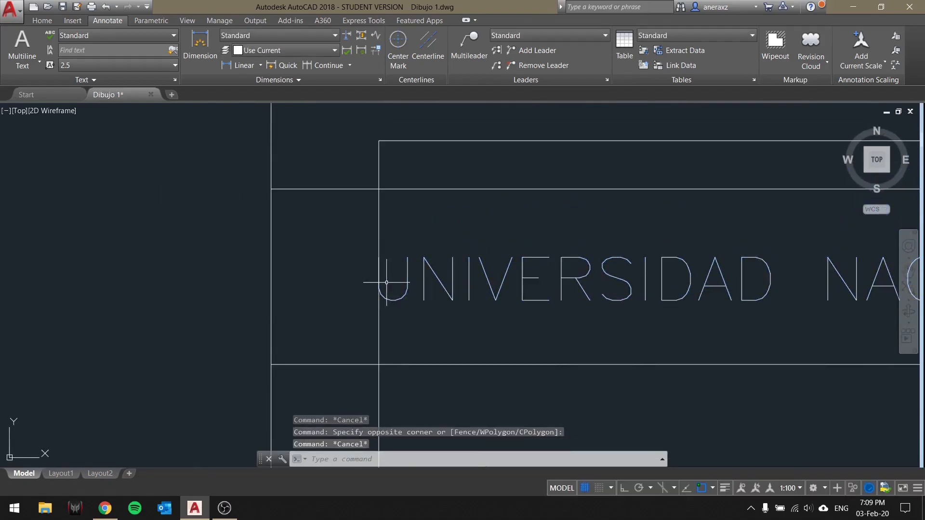
Draw a vertical line across the second row along the offset rectangle's left edge.
type("l")
key("Return")
left_click(378, 189)
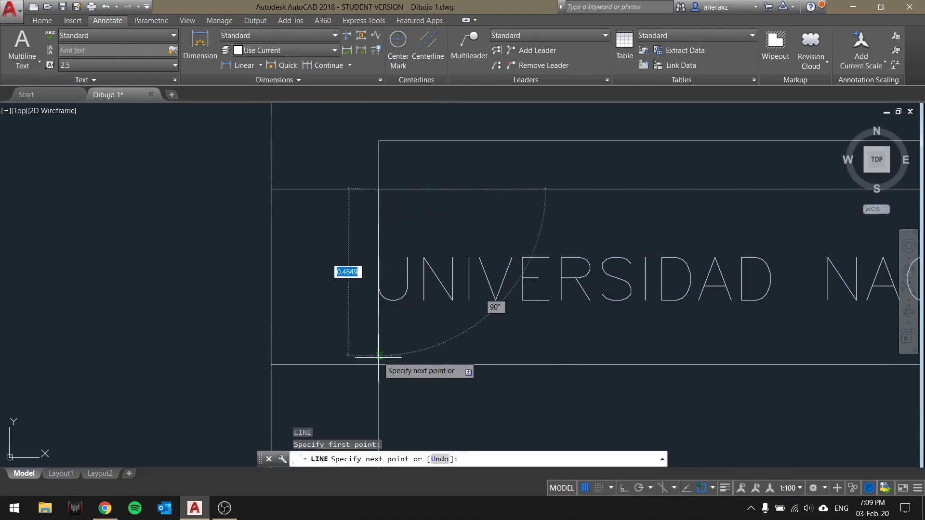
left_click(378, 364)
key("Escape")
Erase the inner offset rectangle.
left_click(437, 161)
left_click(415, 127)
key("Delete")
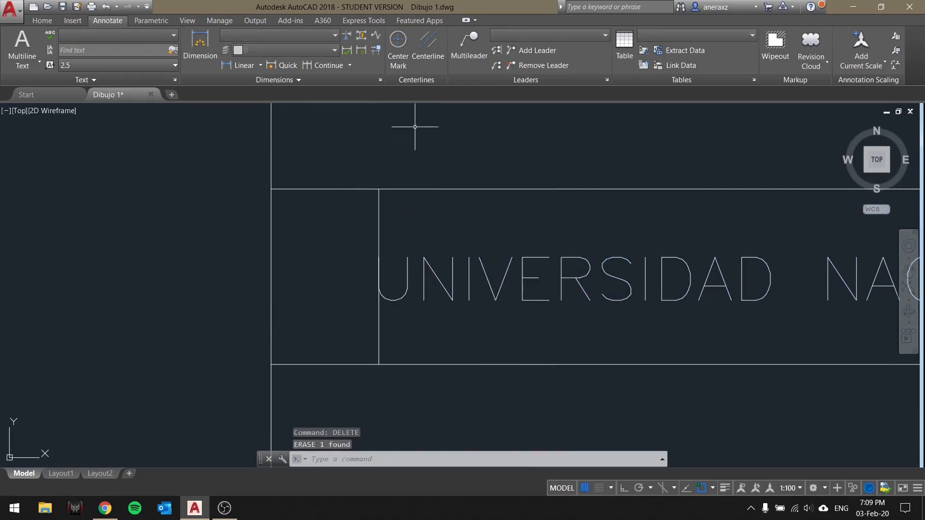
Move the text by its middle-left grip to the midpoint of the vertical guide line.
left_click(485, 242)
left_click(392, 289)
left_click(378, 278)
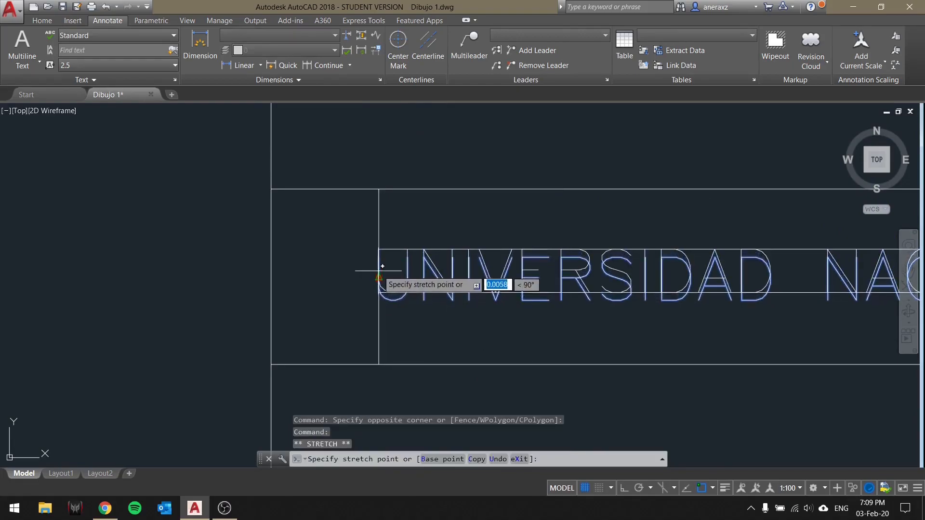
left_click(379, 276)
Select only the vertical guide line beside the text and delete it.
left_click(399, 226)
left_click(331, 230)
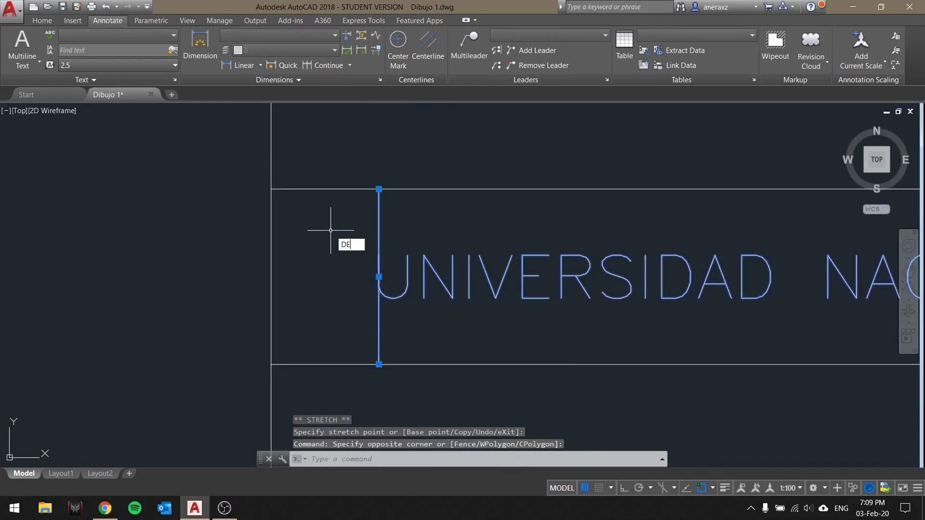
key("Escape")
key("Escape")
left_click(397, 223)
left_click(354, 231)
type("DEL")
key("Return")
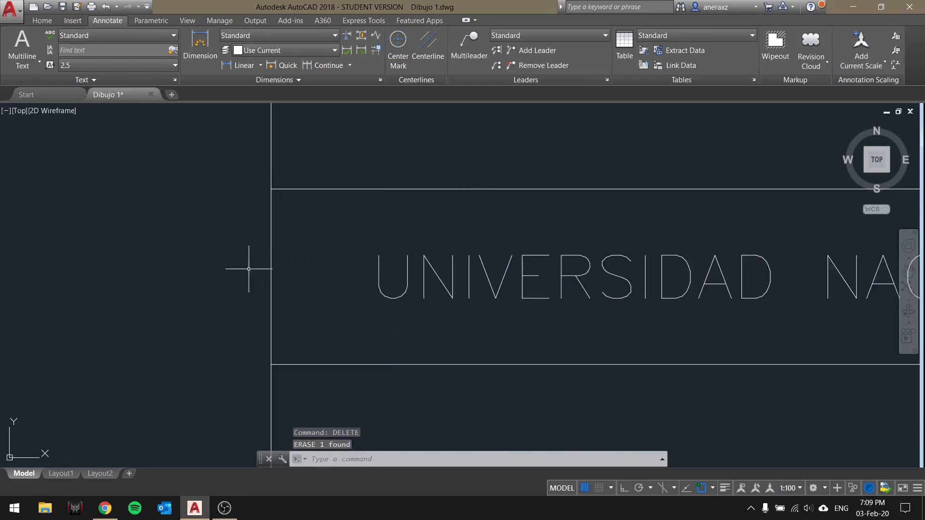
Open the UNIVERSIDAD NACIONAL DE ASUNCION text for editing, review its justification options and exit without changing them.
scroll(285, 227, "down", 5)
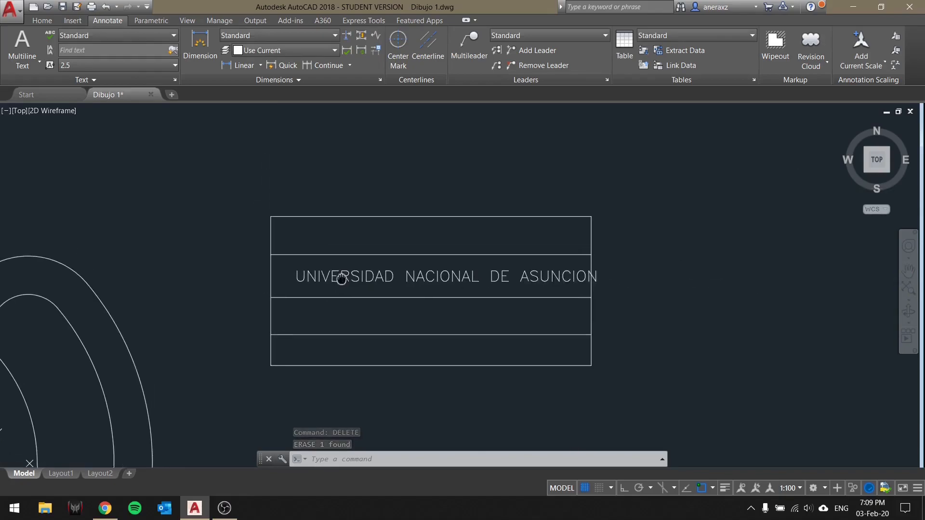
scroll(281, 272, "up", 2)
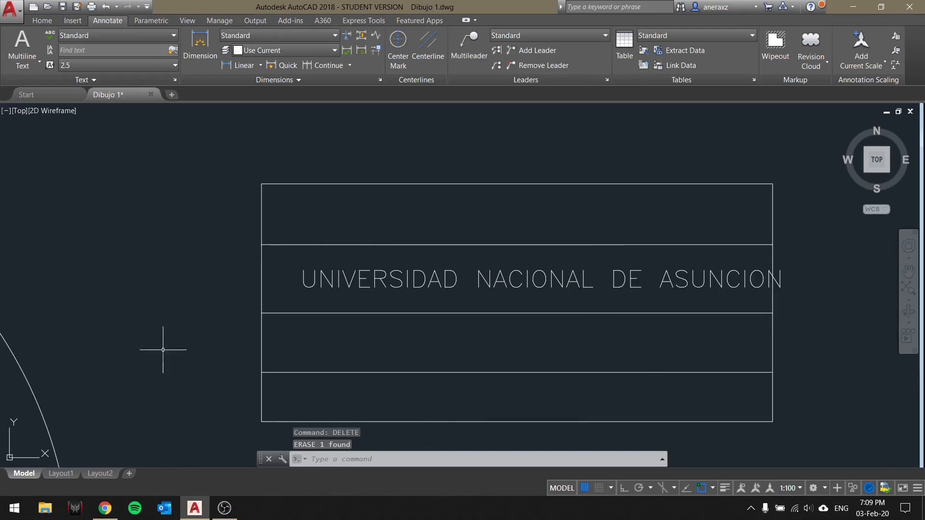
double_click(398, 283)
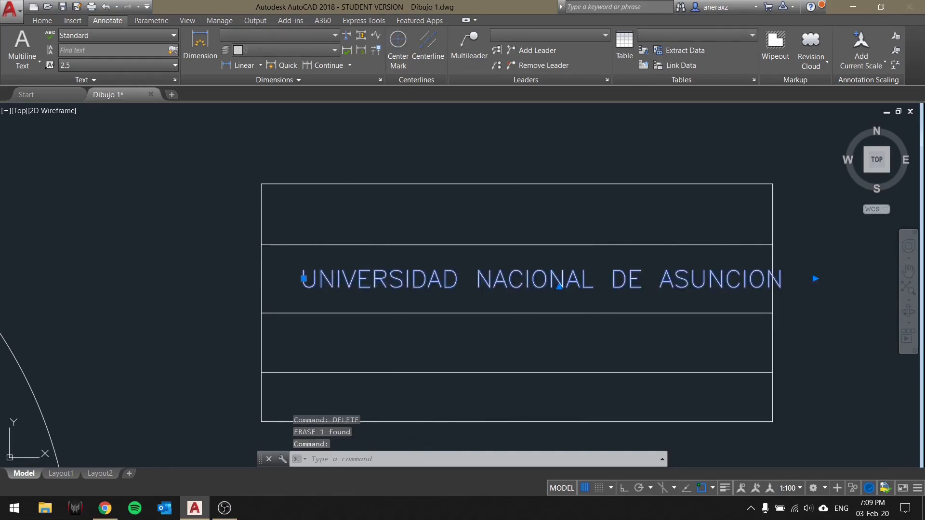
left_click(391, 48)
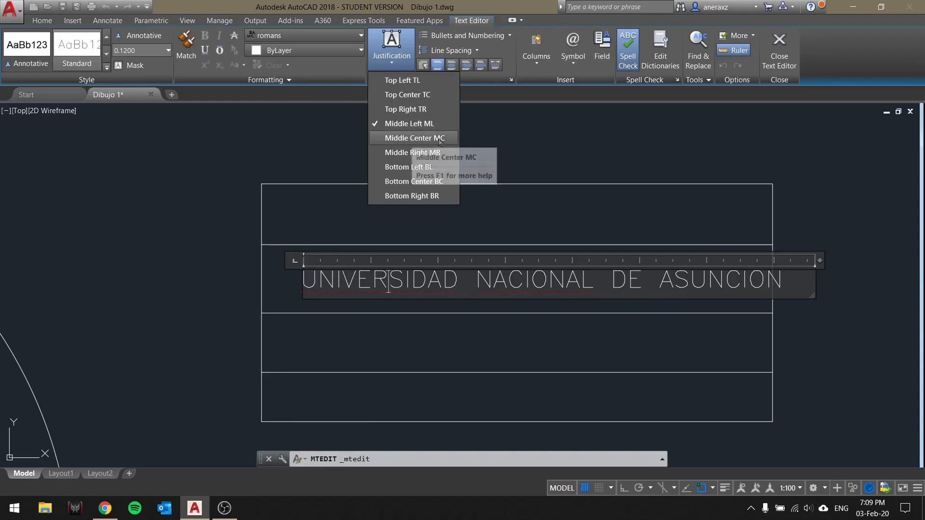
left_click(360, 204)
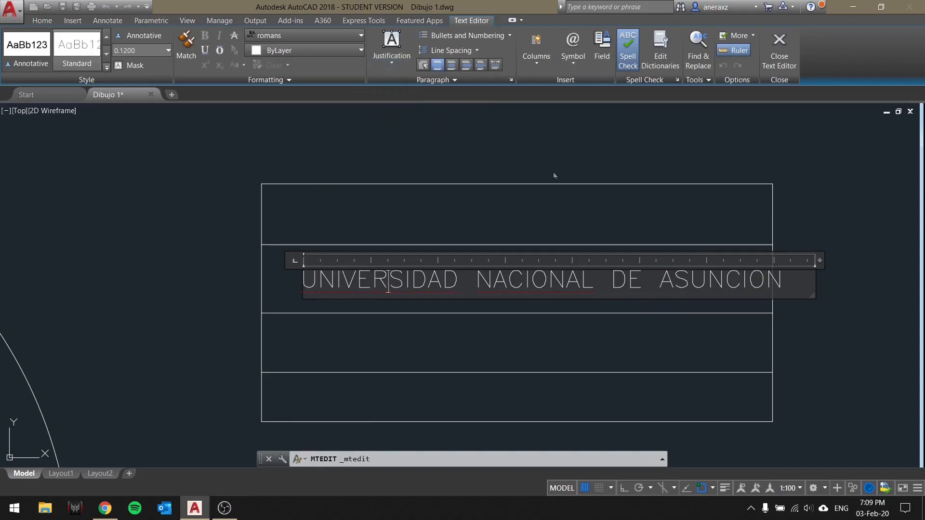
left_click(496, 212)
scroll(365, 201, "down", 2)
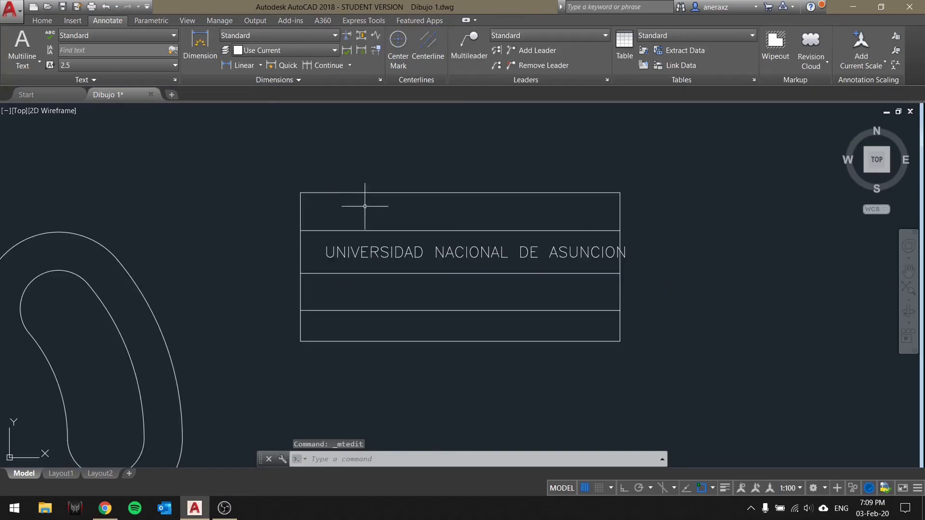
Reopen the university name text for editing, look at the options for inserting symbols and leave the editor.
middle_click_drag(365, 201, 374, 228)
double_click(404, 260)
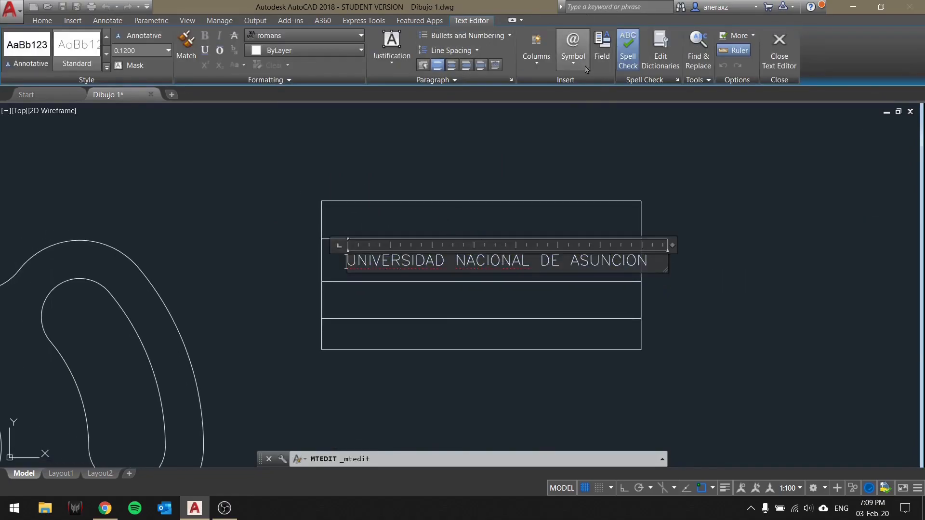
left_click(573, 48)
left_click(573, 63)
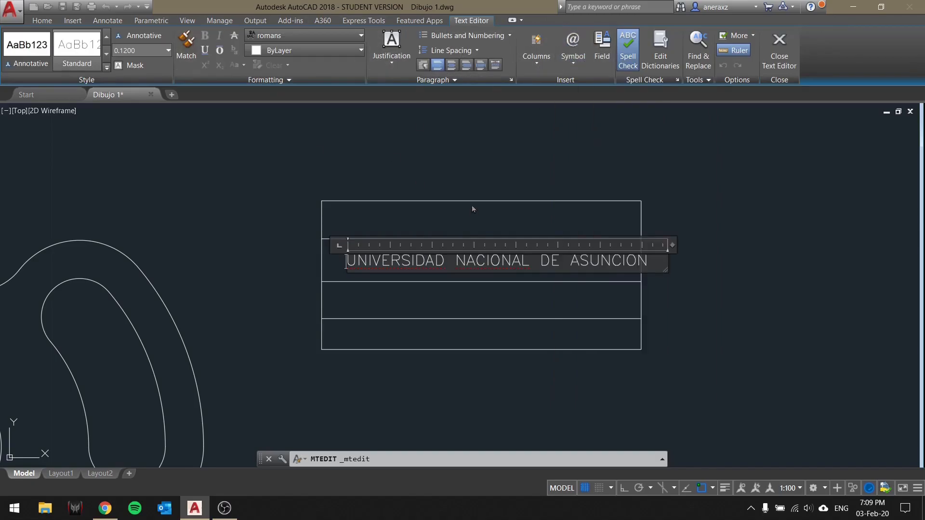
key("Escape")
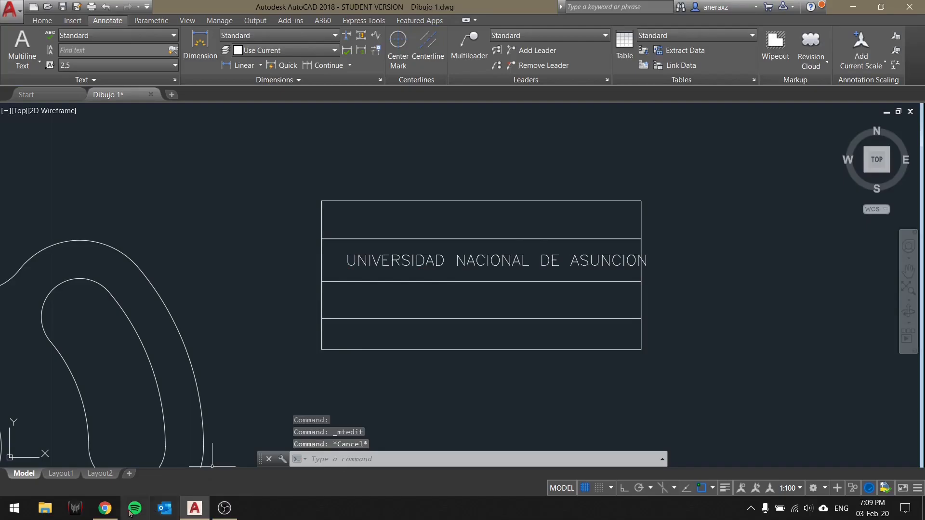
Switch to the Clase 3 outline in Google Docs to check the next text topic, and return to the AutoCAD drawing.
left_click(105, 508)
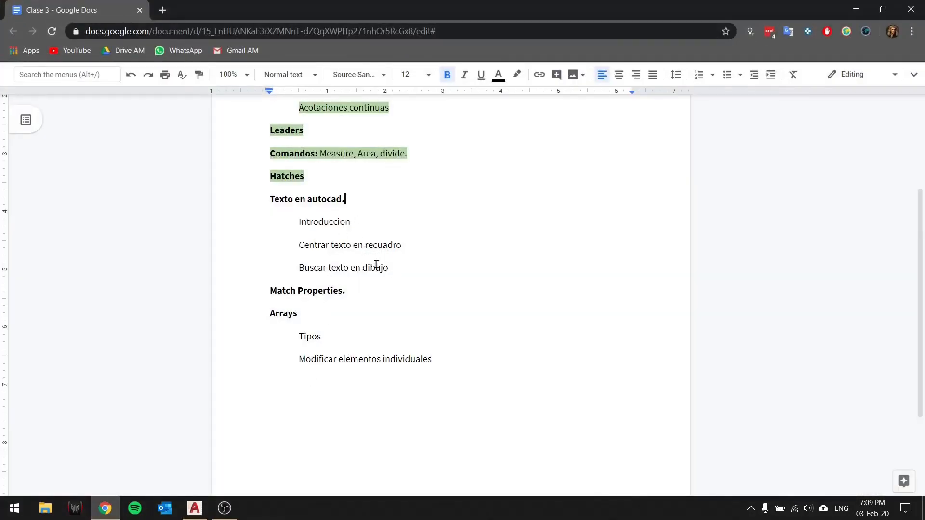
left_click(856, 9)
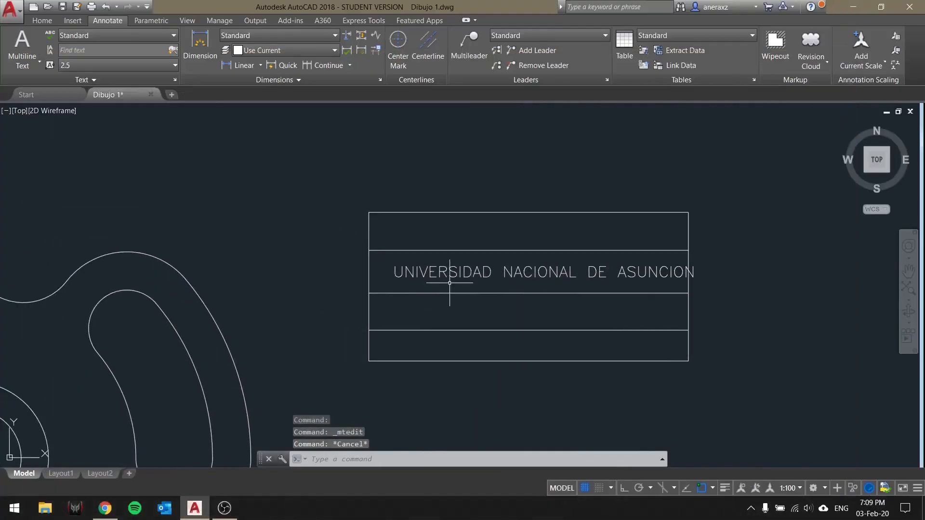
scroll(450, 283, "down", 4)
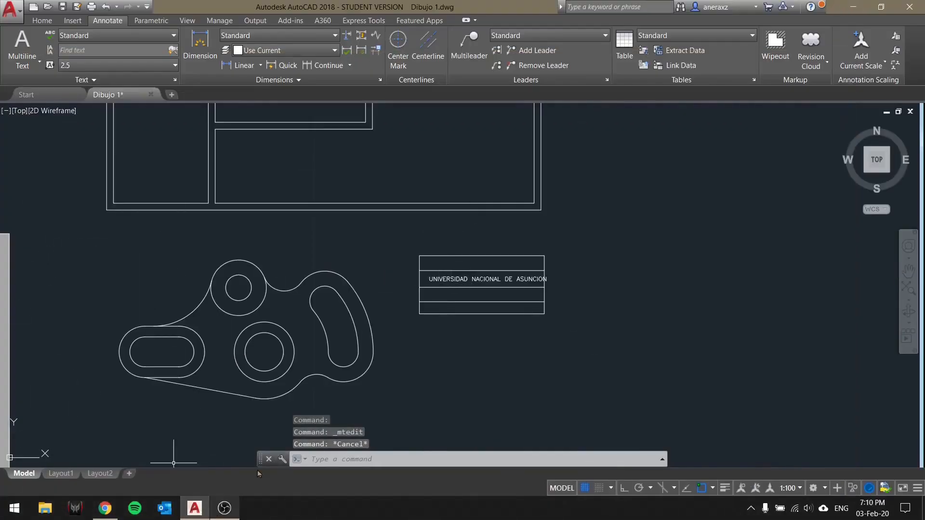
middle_click_drag(372, 329, 409, 317)
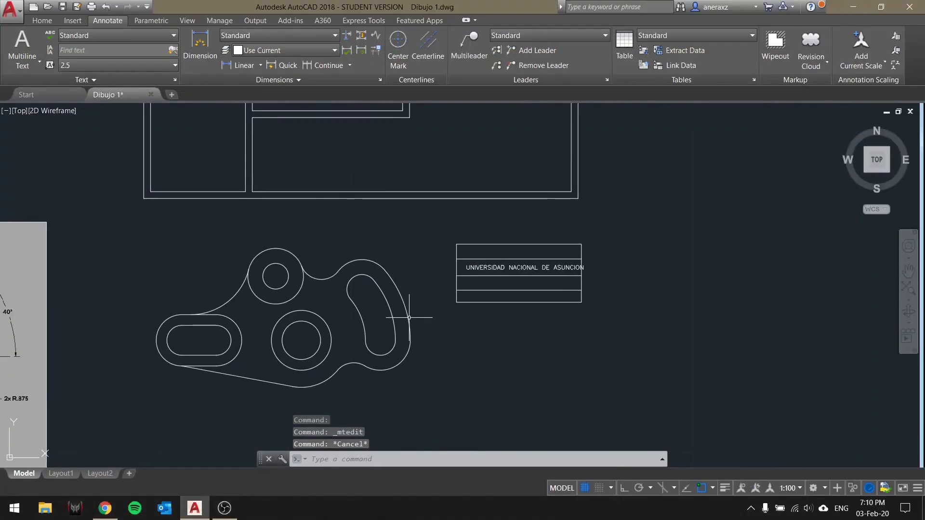
scroll(545, 240, "down", 4)
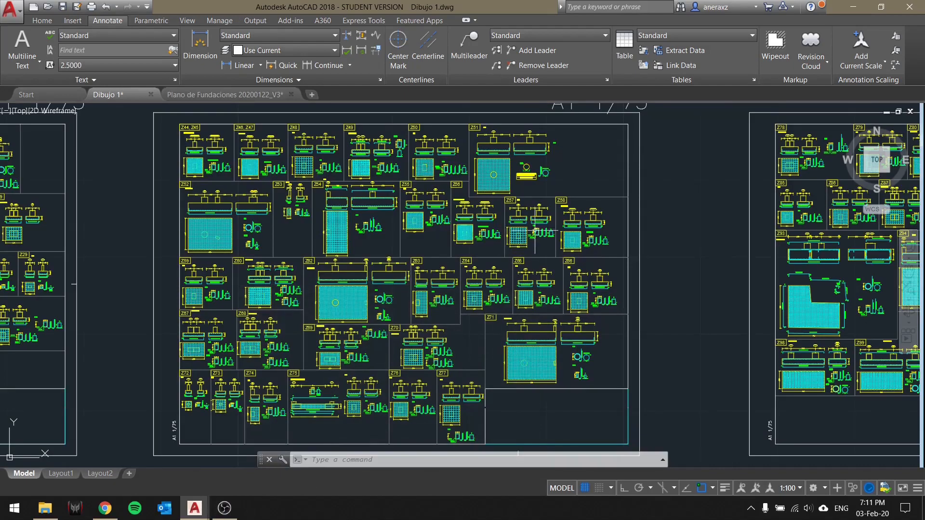
Examine the A1 1/75 foundation detail sheets in the drawing, from the first footings through to the last sheet.
scroll(535, 231, "down", 5)
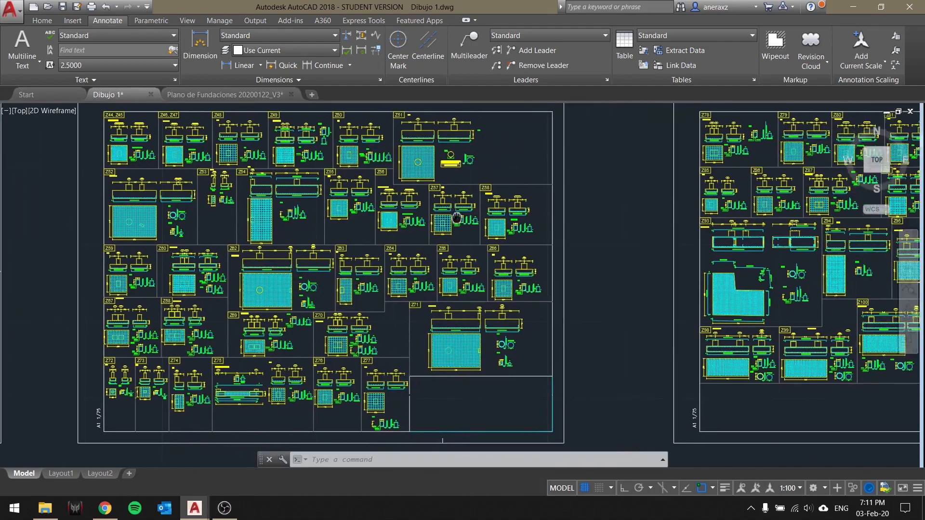
scroll(215, 230, "up", 4)
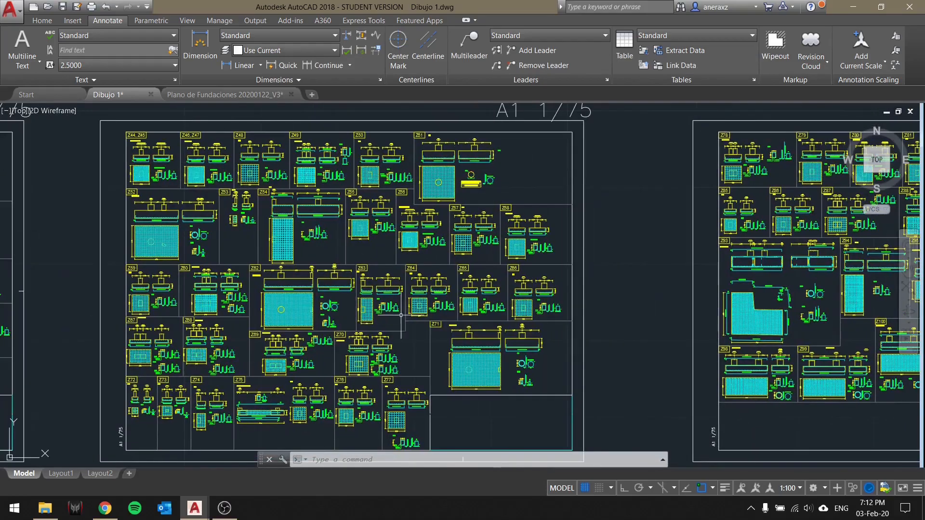
middle_click_drag(340, 263, 890, 257)
scroll(346, 259, "up", 6)
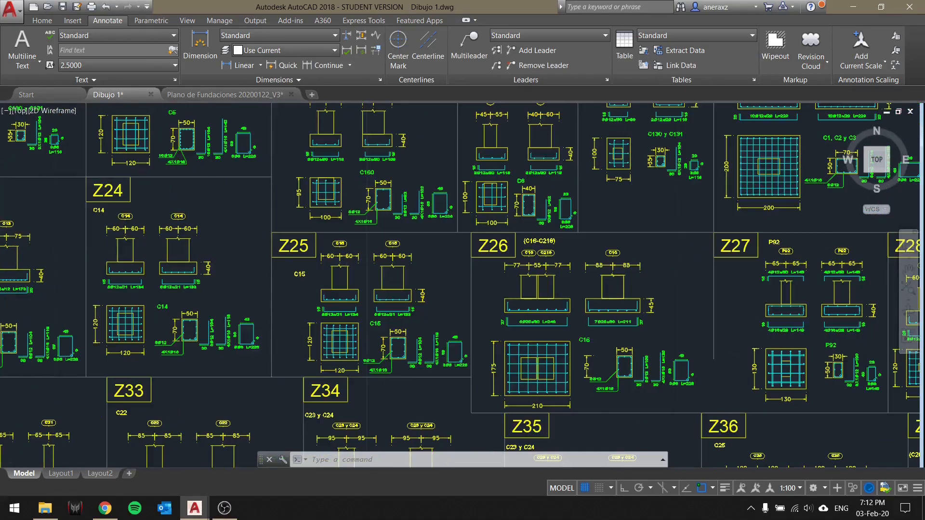
scroll(367, 260, "down", 5)
middle_click_drag(627, 252, 58, 285)
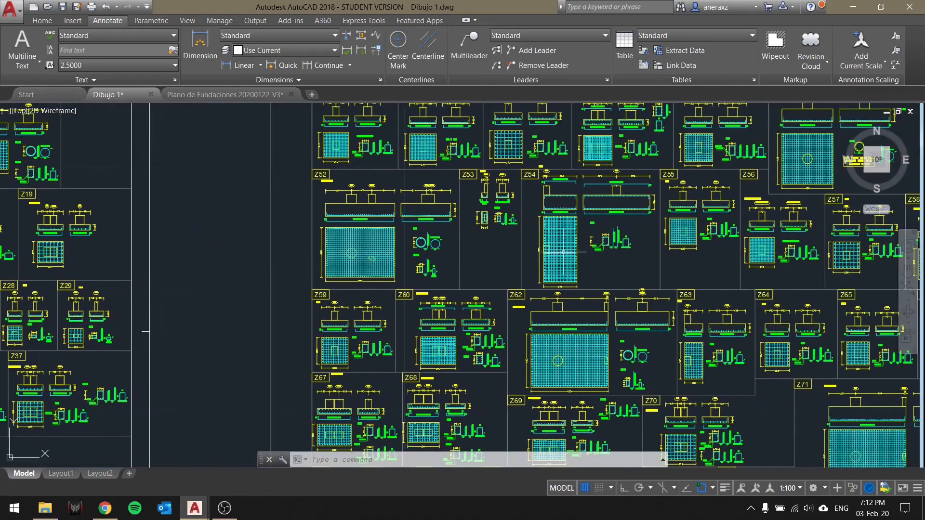
middle_click_drag(563, 252, 225, 270)
scroll(225, 269, "down", 4)
middle_click_drag(593, 265, 369, 264)
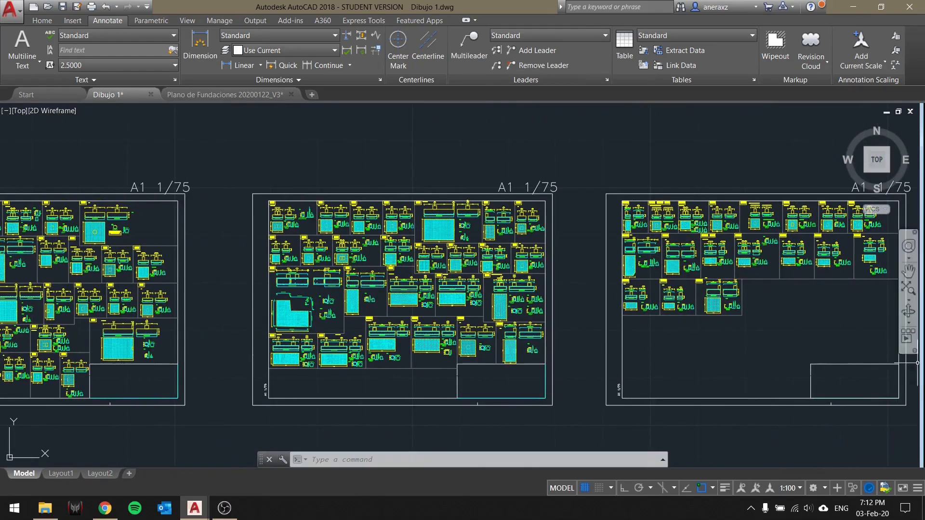
Search the current space for the text c95 with the results listed, and dismiss the search summary.
scroll(437, 259, "up", 5)
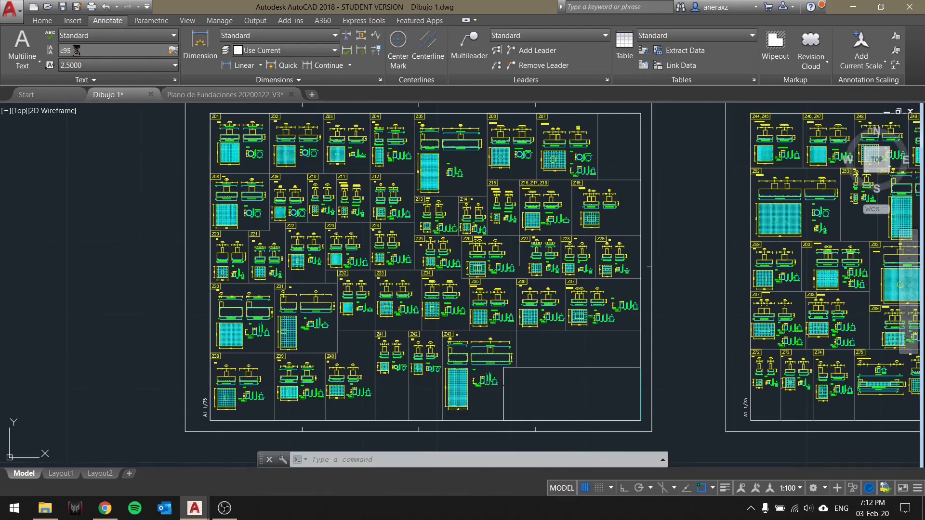
key("Return")
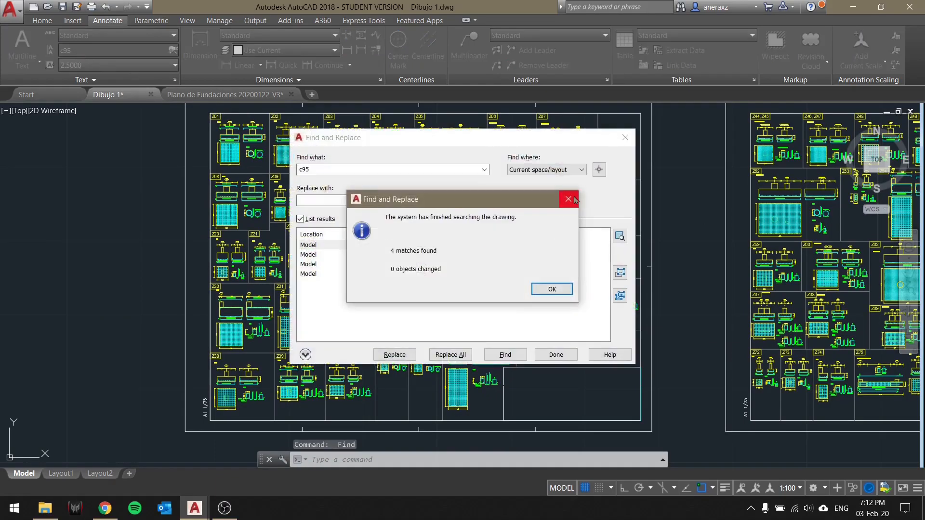
left_click(575, 200)
left_click(300, 219)
left_click(300, 219)
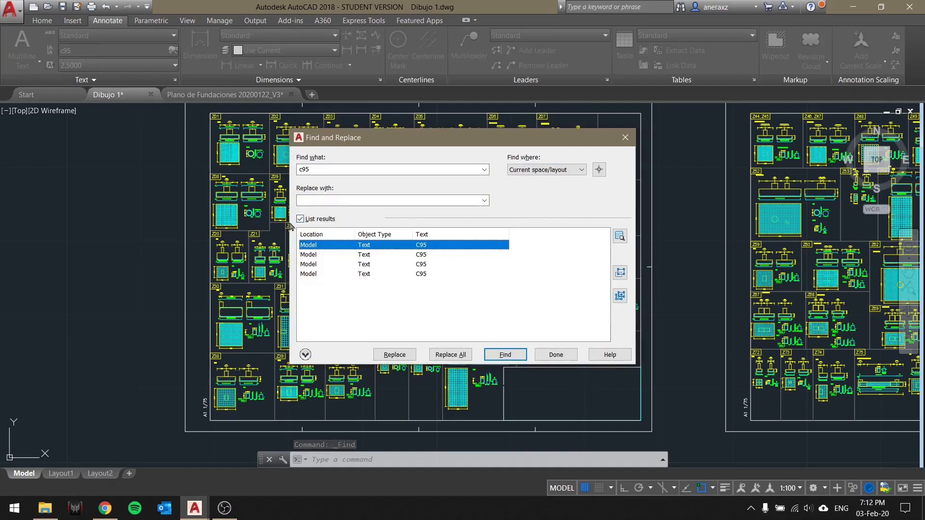
Go through the listed C95 matches and zoom the drawing to the first one.
left_click(412, 256)
left_click(418, 265)
left_click(421, 272)
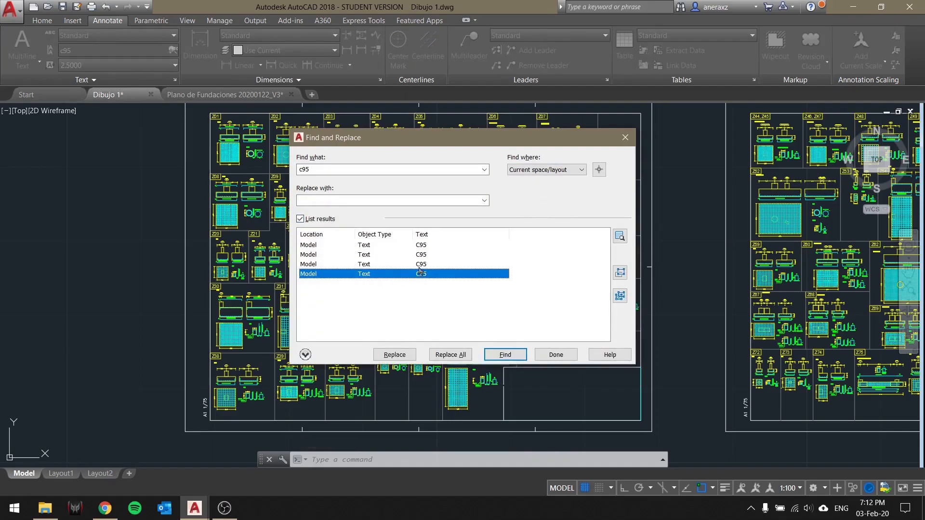
left_click(422, 247)
left_click(421, 264)
left_click(423, 257)
left_click(431, 247)
left_click(431, 255)
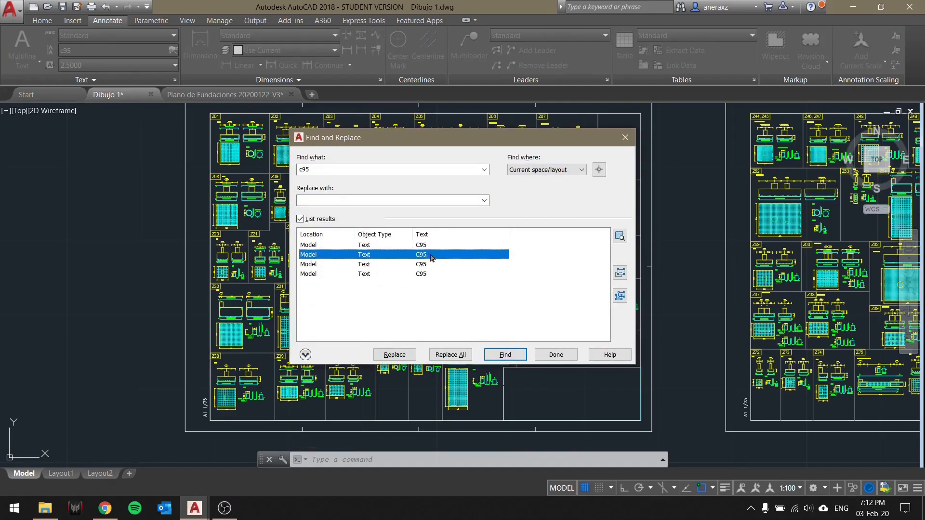
left_click(429, 265)
left_click(430, 274)
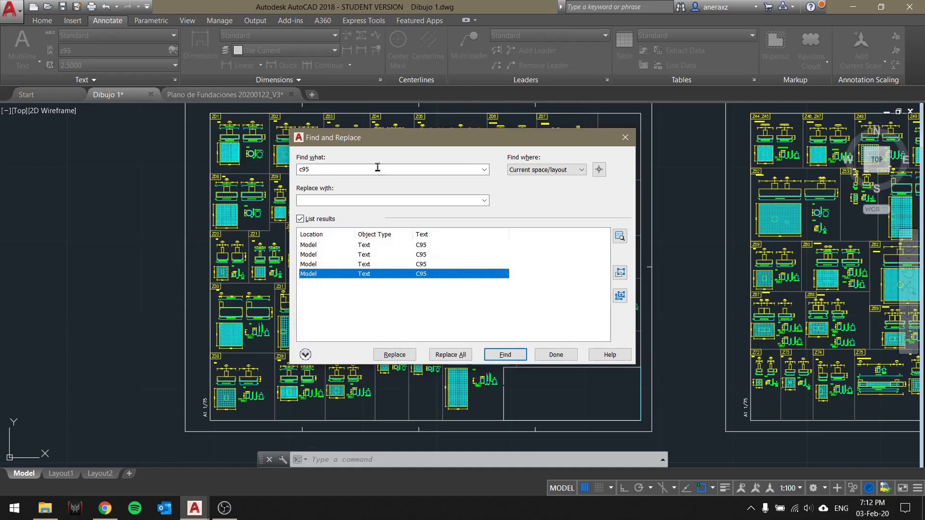
left_click(431, 245)
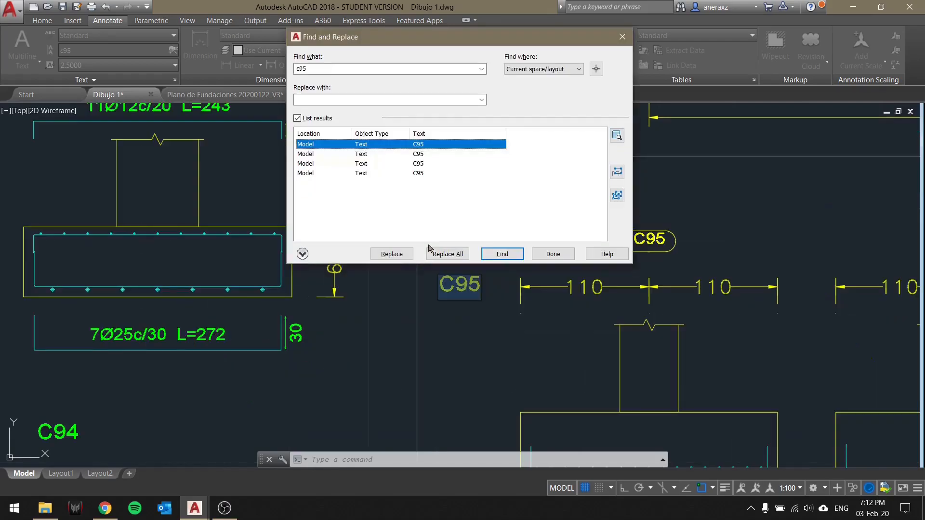
Close Find and Replace and examine the C95 labels and the Z89 footing detail with its surroundings.
left_click(622, 36)
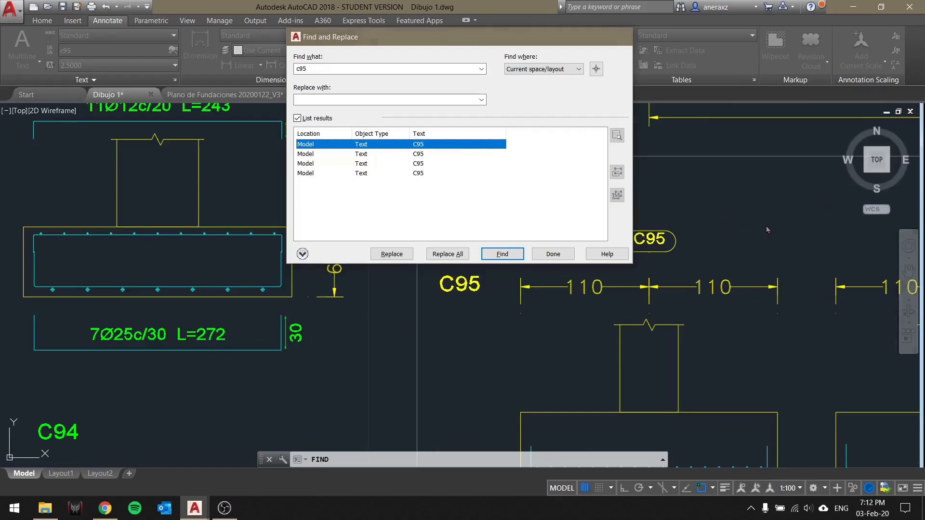
middle_click_drag(763, 224, 600, 184)
scroll(557, 193, "down", 2)
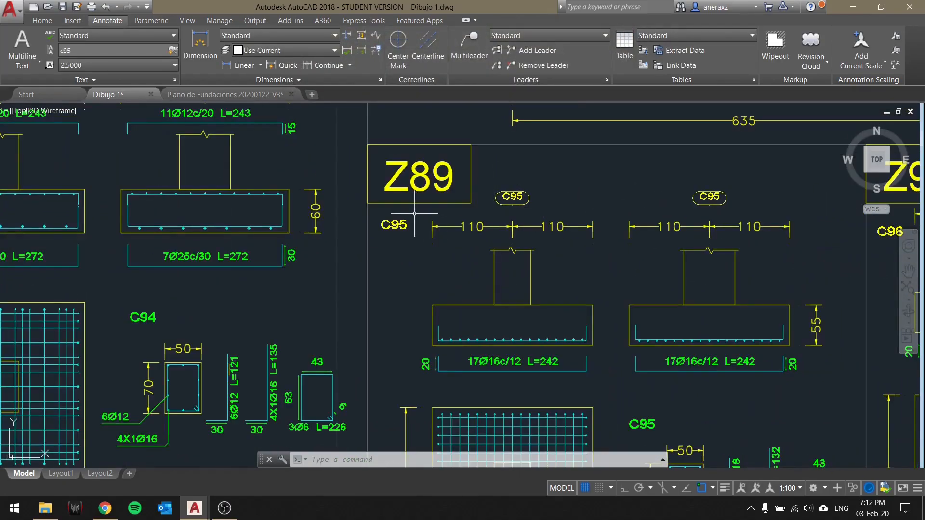
middle_click_drag(718, 279, 607, 268)
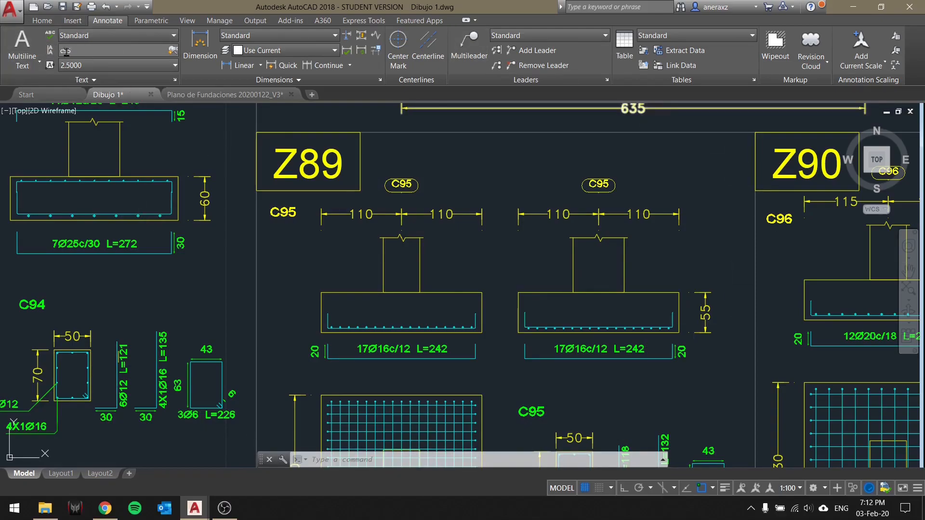
scroll(385, 232, "down", 4)
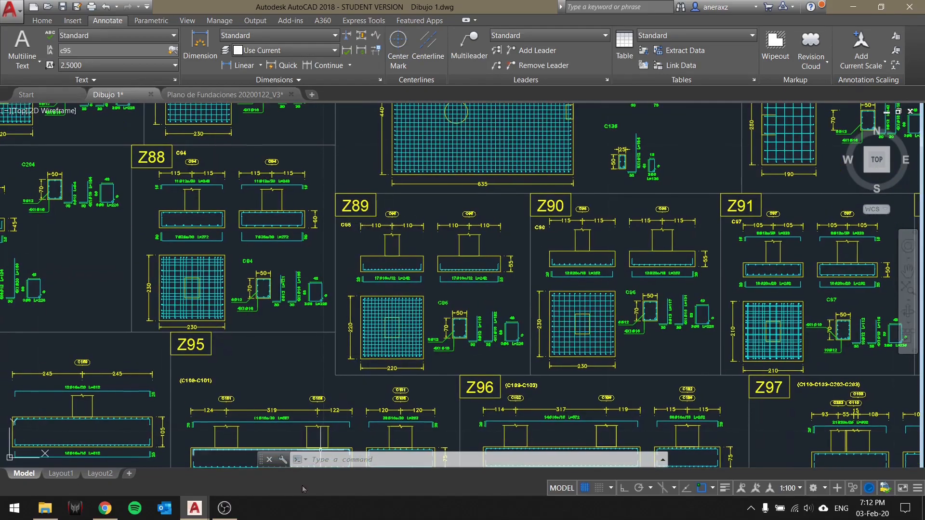
Switch to the Google Docs outline and highlight the "Texto en autocad." heading and its three subtopics in light green.
left_click(105, 508)
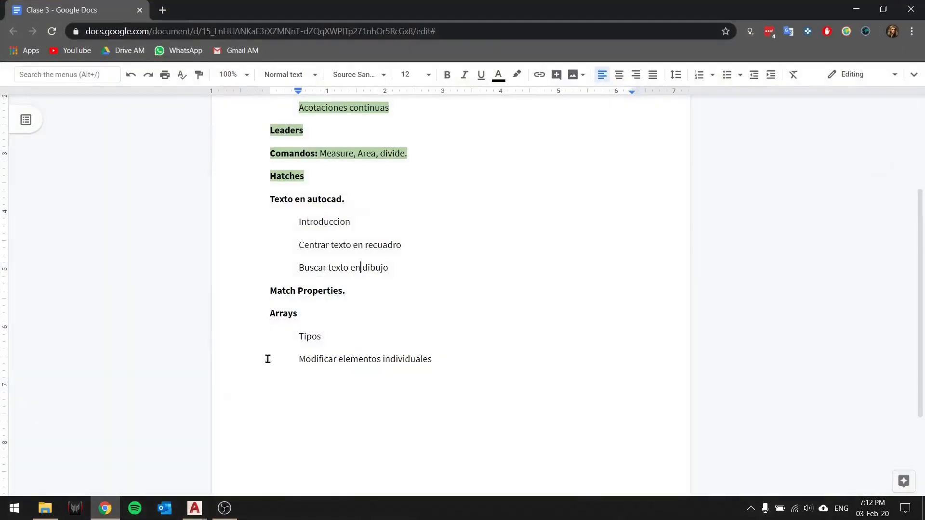
left_click_drag(380, 265, 263, 203)
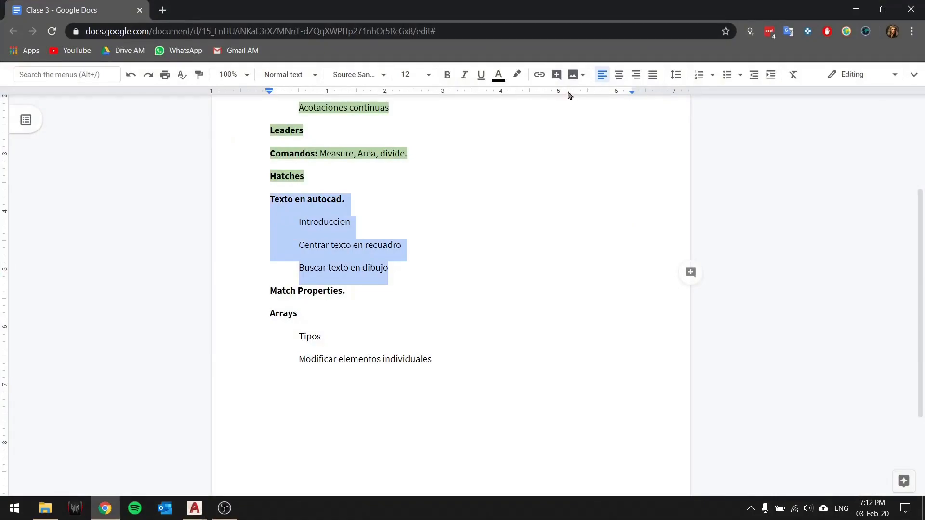
left_click(515, 76)
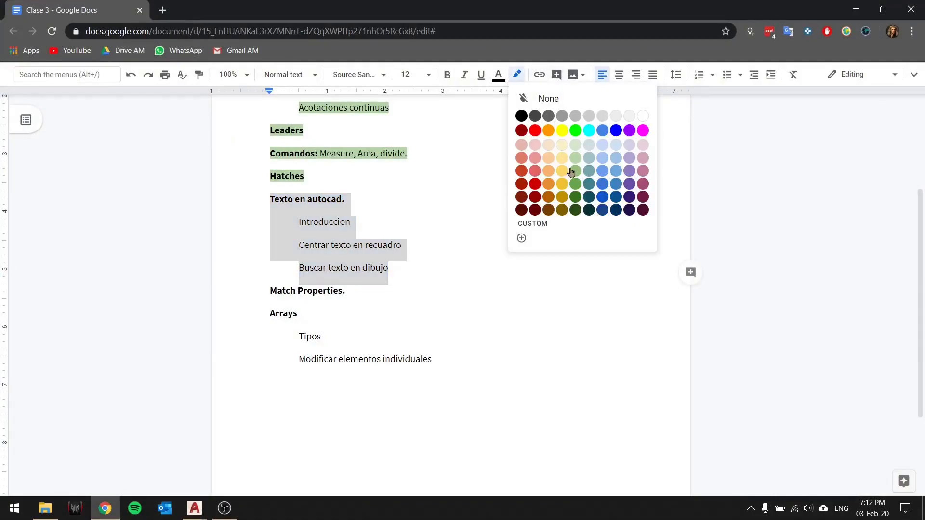
left_click(576, 157)
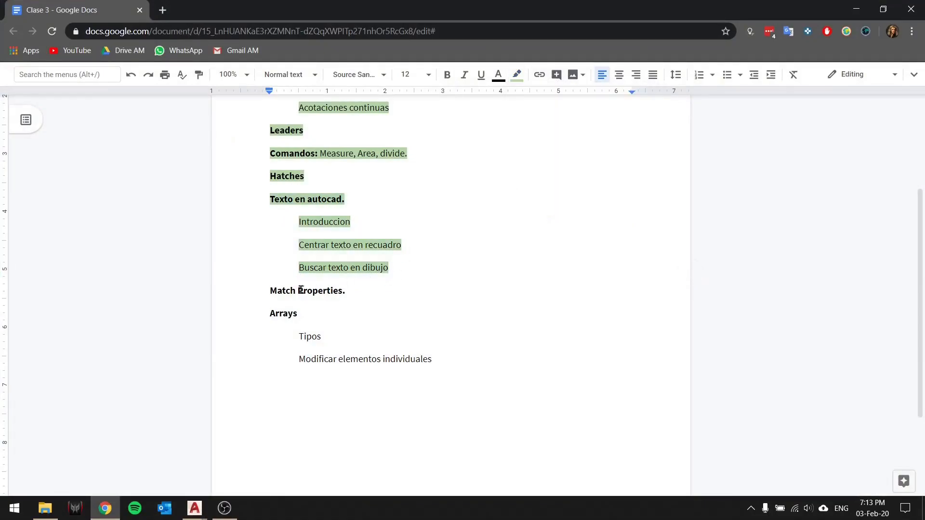
Point out the Match Properties topic in the outline and return to the AutoCAD drawing.
left_click_drag(302, 289, 382, 291)
left_click(384, 291)
left_click(856, 9)
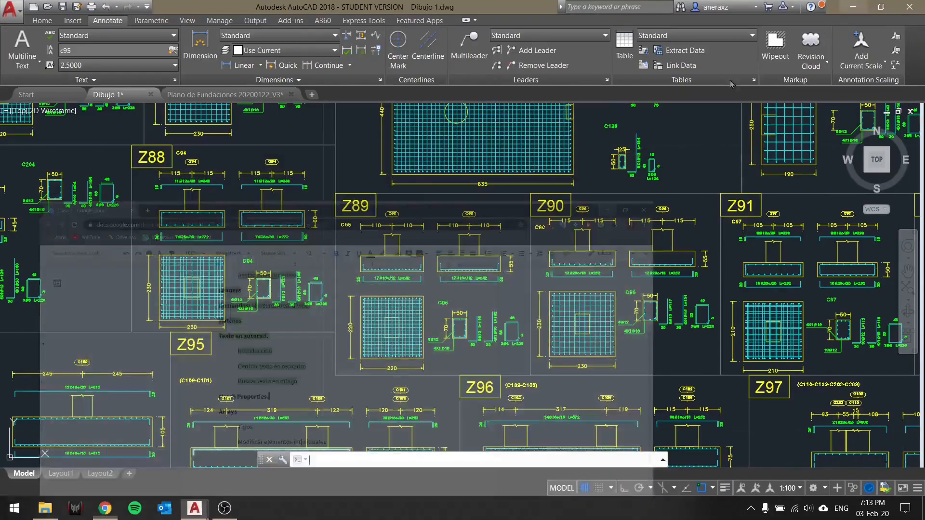
Hatch the ring between the two circles at the lower centre of the mechanical part with ANSI31, angle 315 and scale 0.1.
scroll(258, 347, "down", 10)
middle_click_drag(50, 357, 654, 247)
scroll(505, 262, "up", 10)
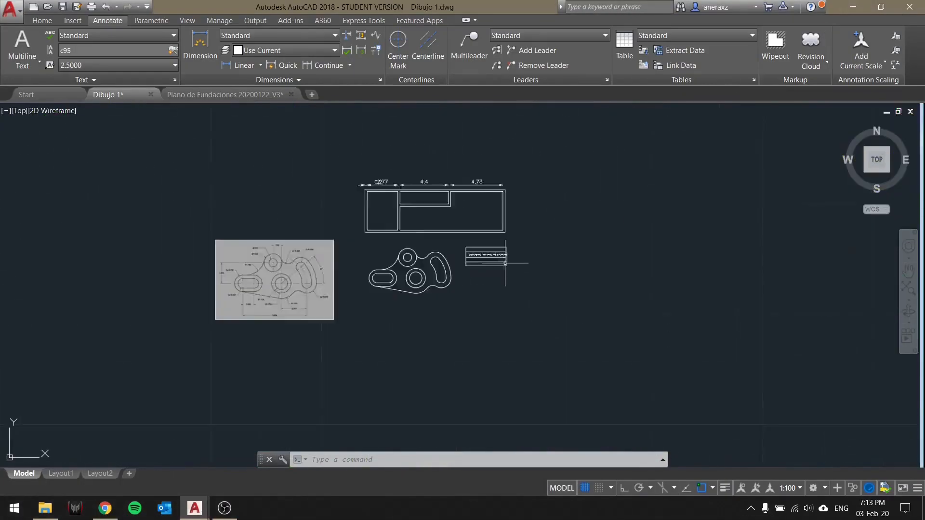
left_click(42, 21)
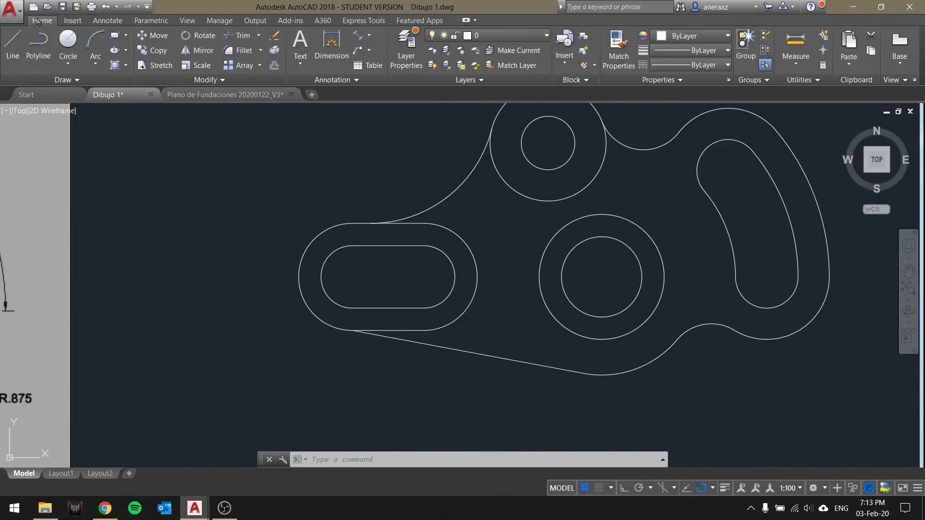
middle_click_drag(262, 148, 236, 168)
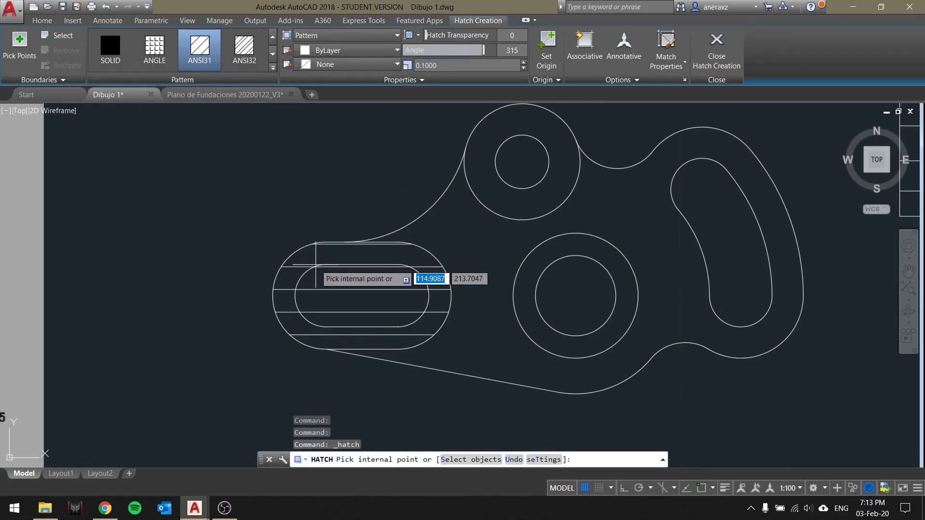
middle_click_drag(445, 262, 384, 266)
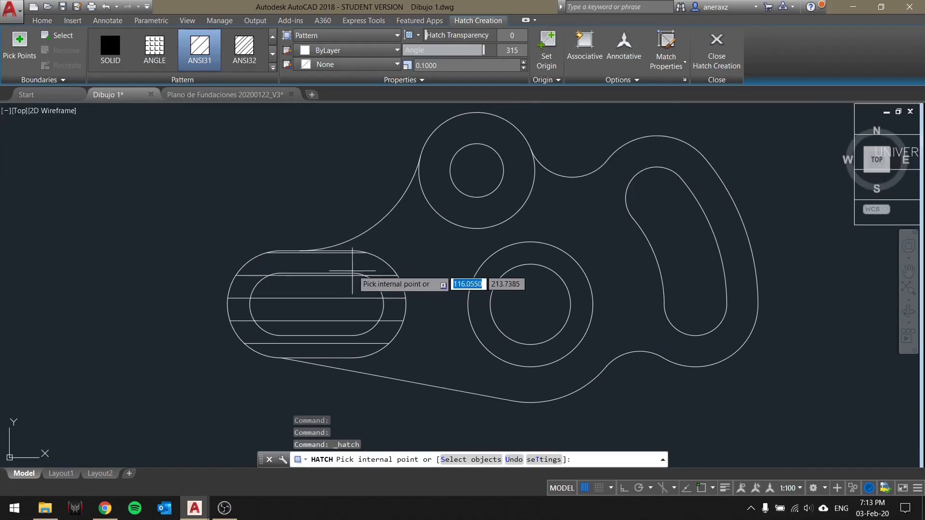
scroll(370, 276, "up", 2)
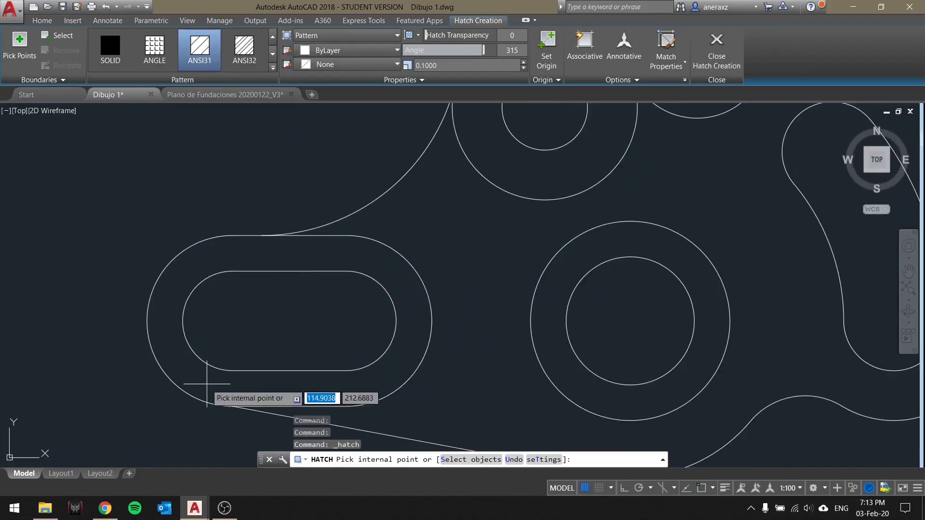
scroll(481, 244, "down", 2)
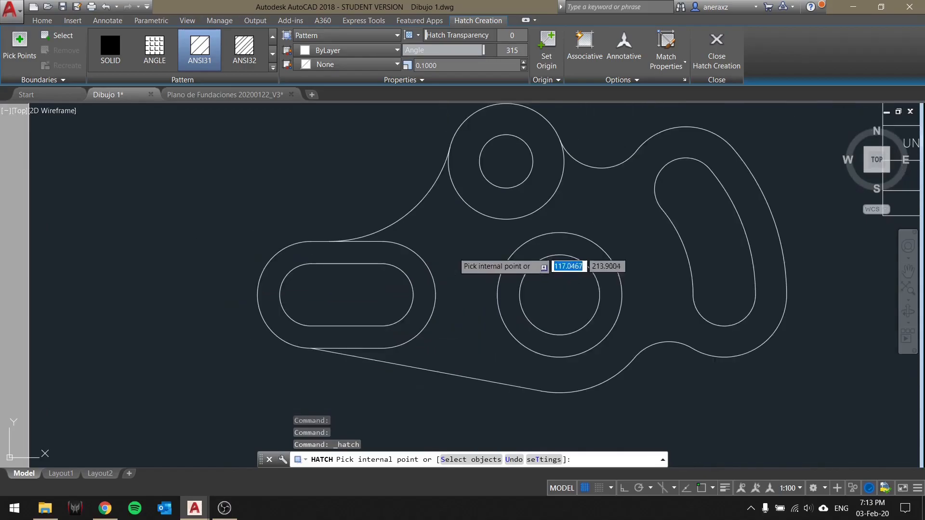
left_click(512, 287)
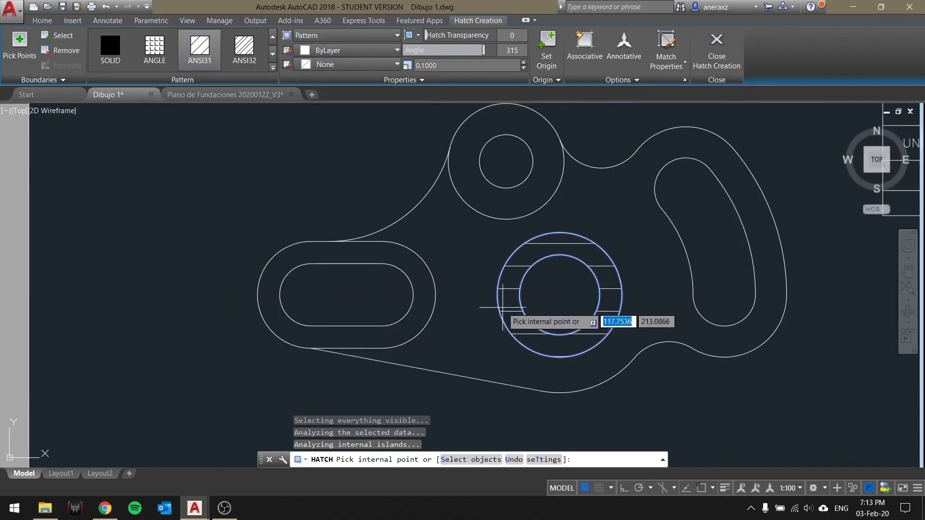
key("Escape")
Hatch the ring between the part's upper two circles with ANSI32, angle 171 and scale 0.05.
middle_click_drag(496, 320, 365, 262)
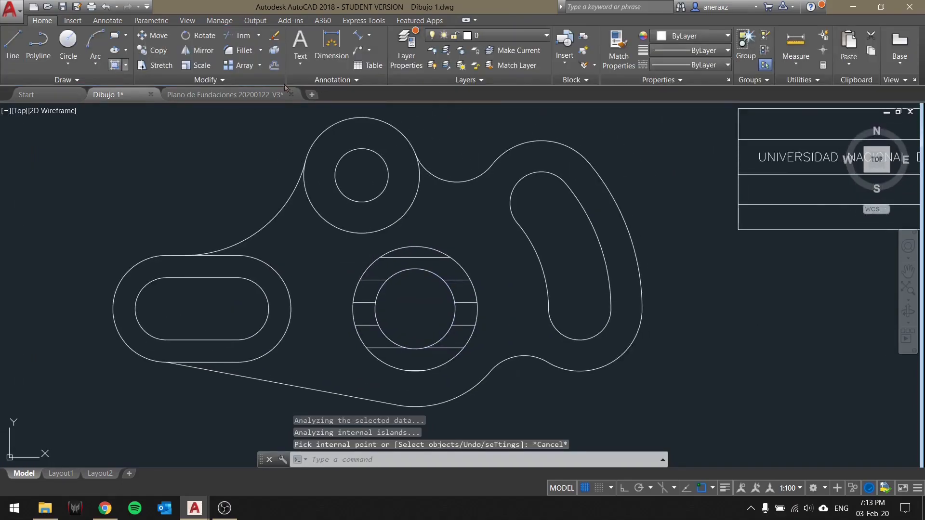
key("Return")
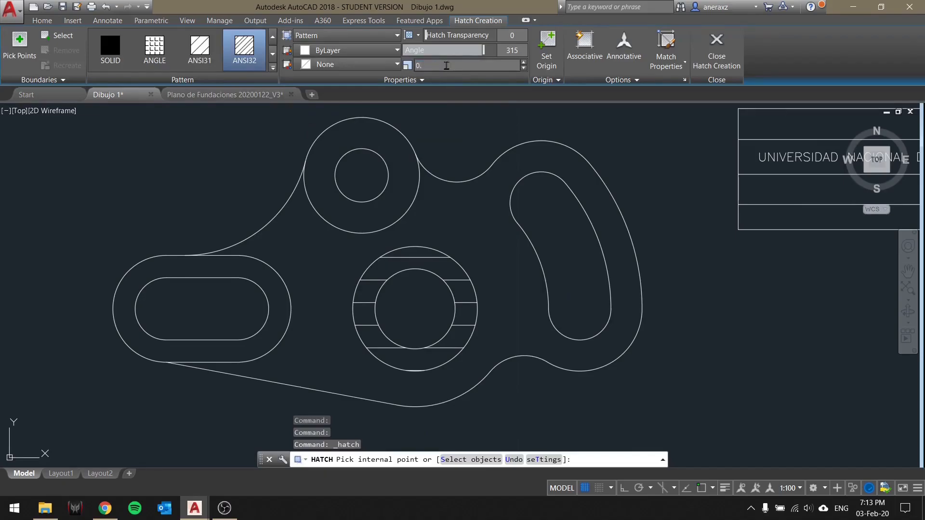
left_click_drag(483, 50, 447, 50)
left_click(349, 134)
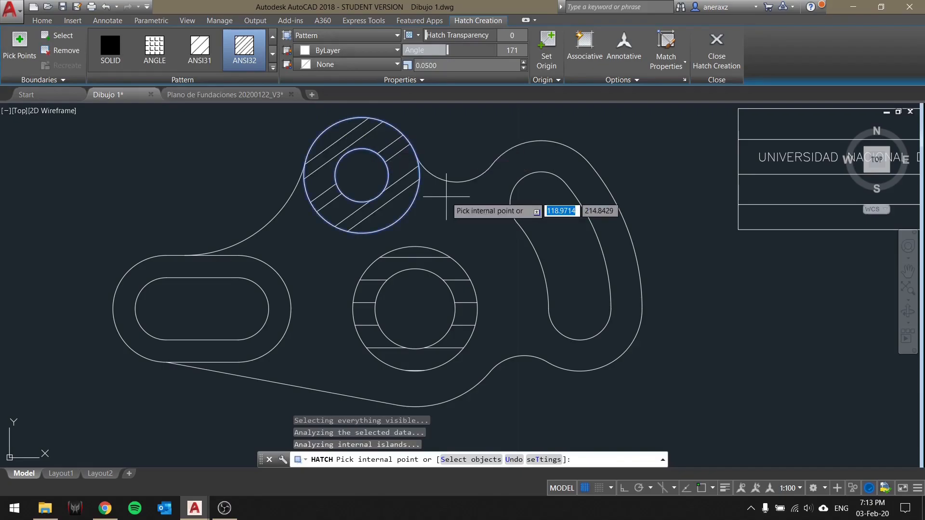
key("Escape")
key("Escape")
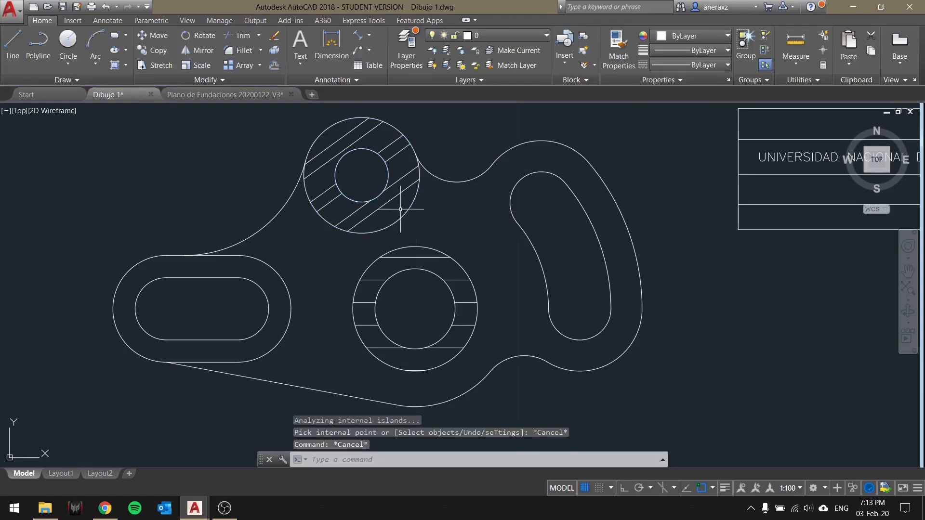
Use Match Properties to copy the upper ring's hatch properties to the lower ring's hatch.
left_click(617, 52)
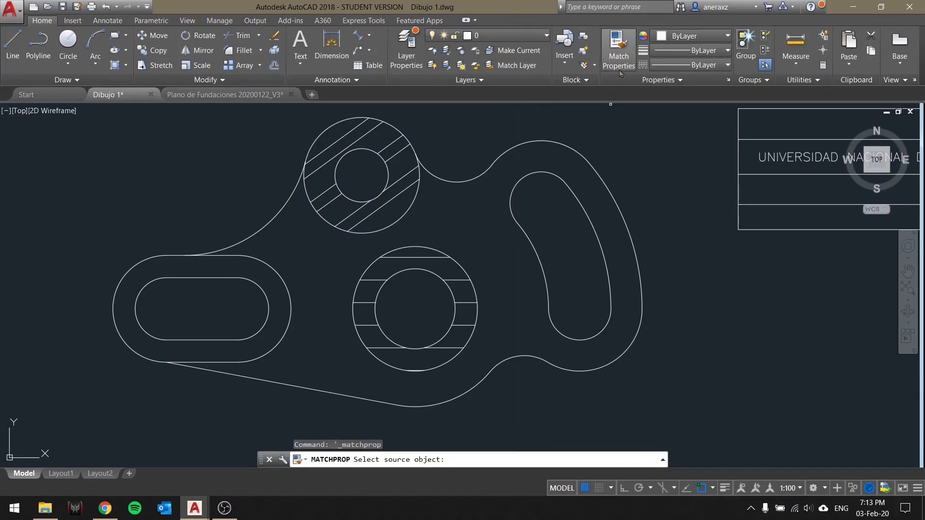
left_click(407, 174)
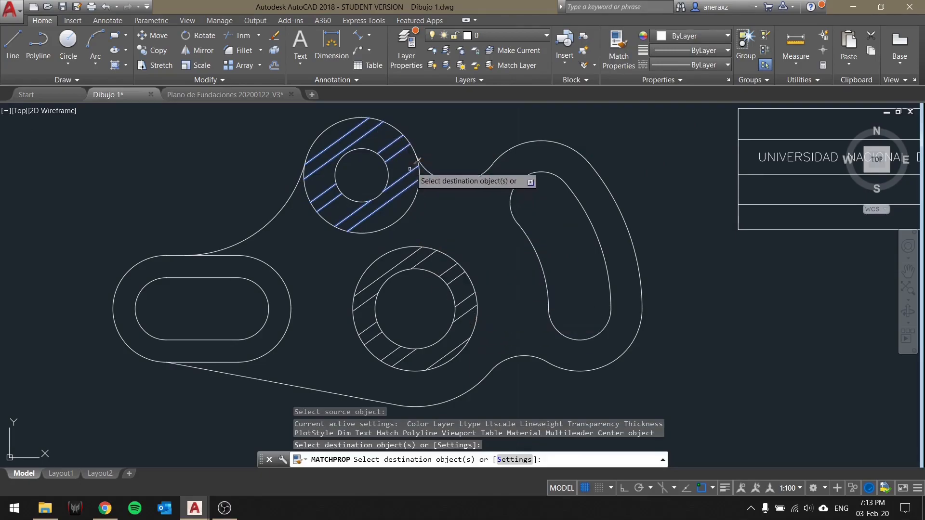
left_click(470, 180)
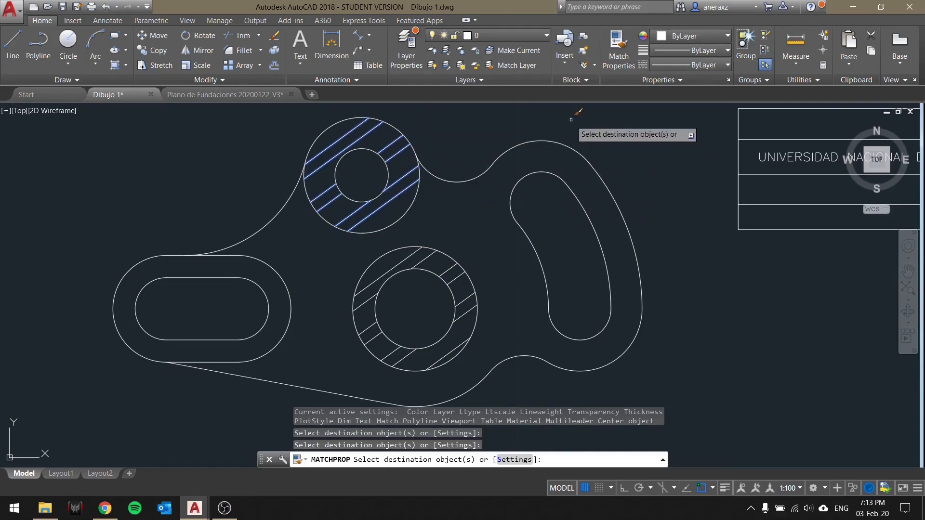
key("Escape")
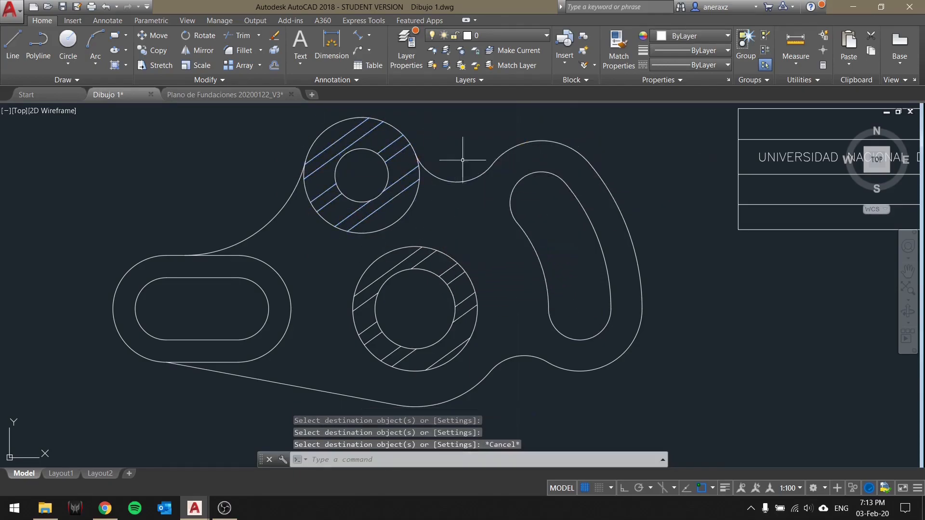
Set the linetype of the concave arc between the upper ring and the curved slot to CYPE_RAYAPUNTO.
left_click(470, 148)
left_click(454, 189)
right_click(454, 168)
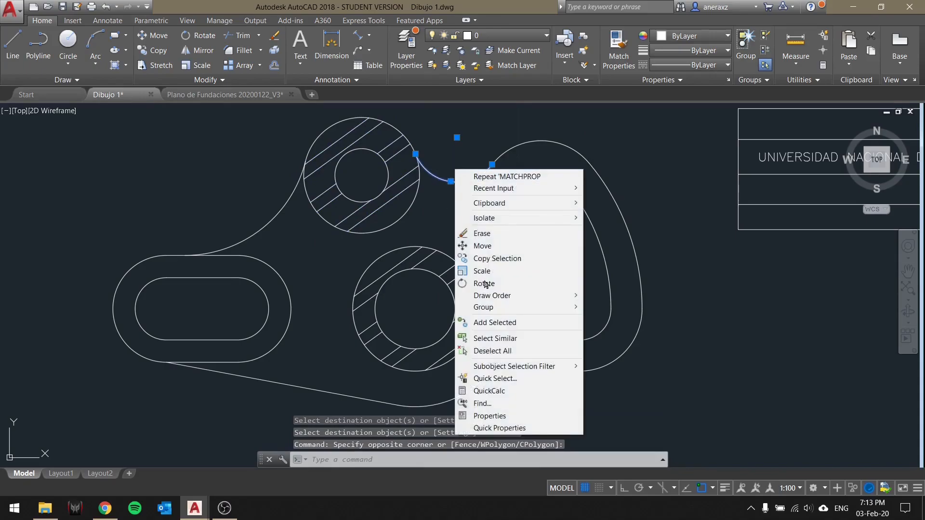
left_click(486, 410)
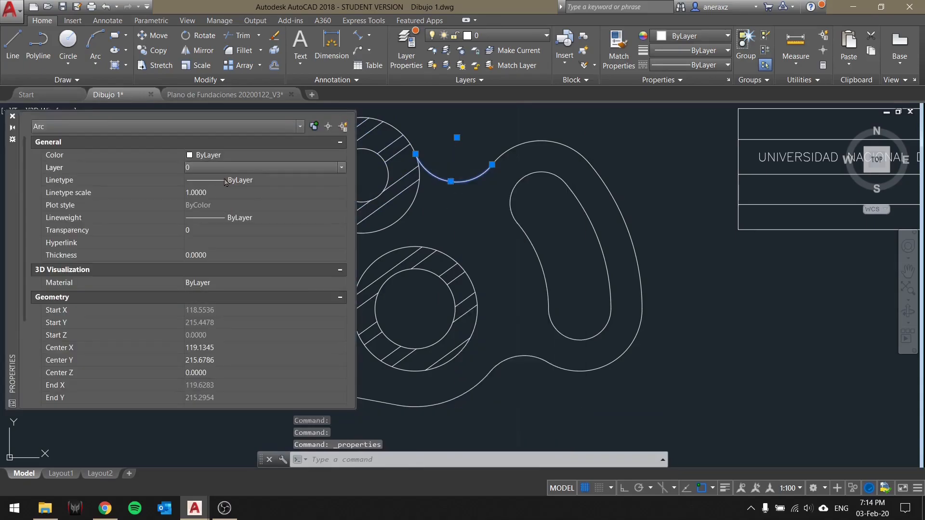
left_click(229, 179)
left_click(292, 182)
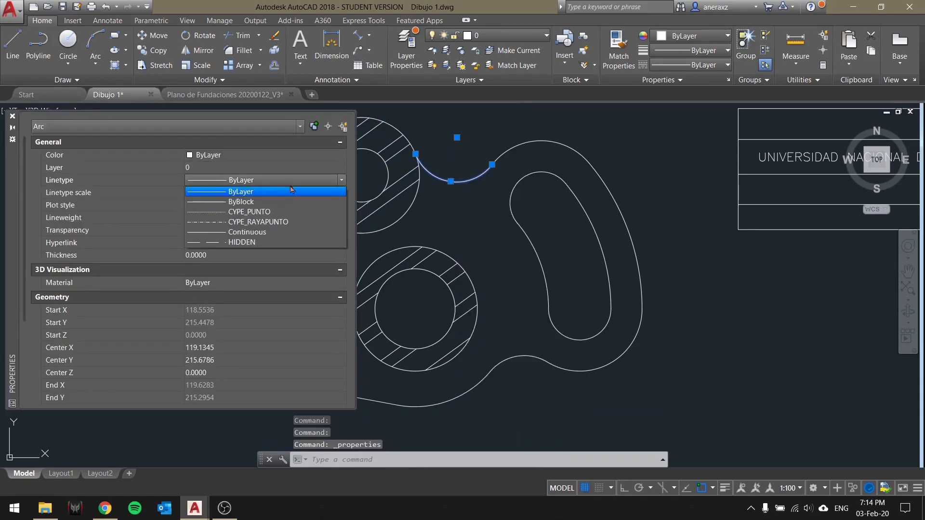
left_click(252, 222)
Set the concave arc's linetype scale to 0.01 and close the Properties palette.
left_click(222, 193)
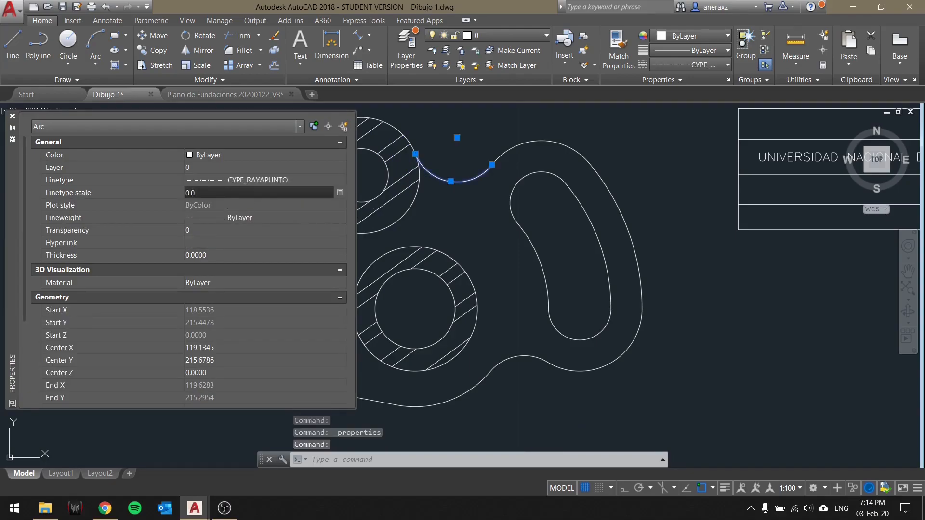
key("Return")
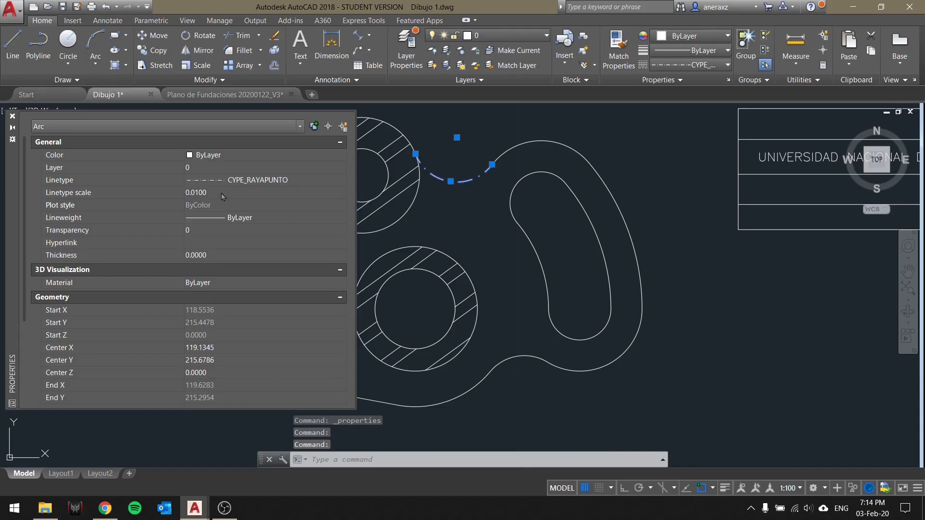
left_click(13, 117)
key("Escape")
scroll(456, 165, "up", 4)
left_click(459, 168)
left_click(434, 237)
scroll(505, 204, "down", 4)
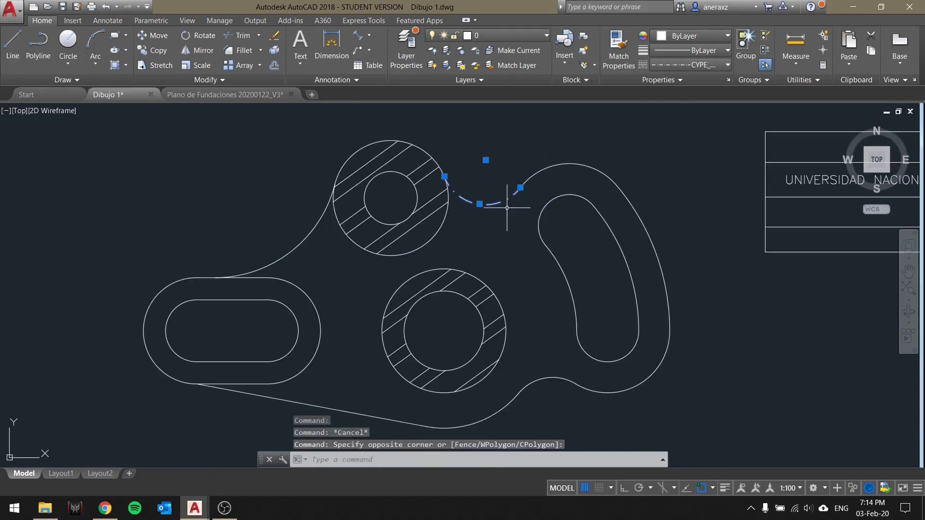
key("Escape")
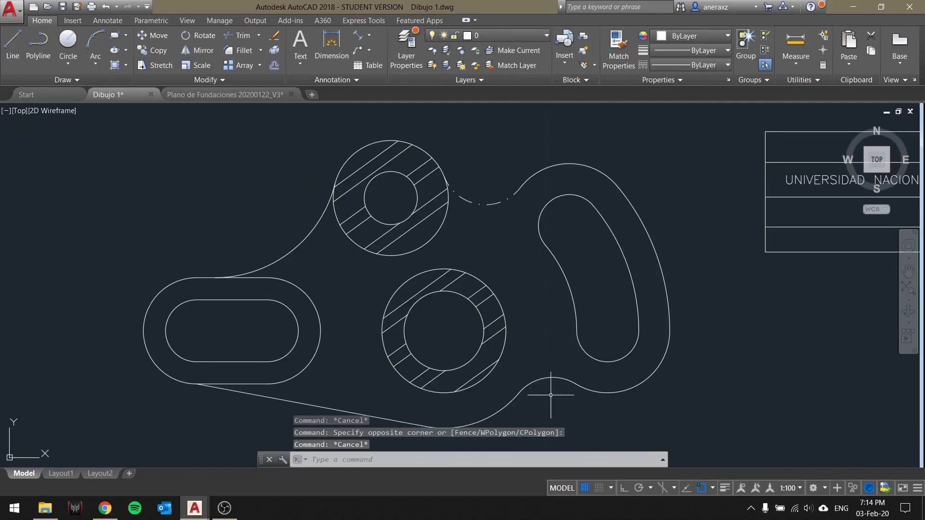
Match the dash-dot arc's properties onto the lower concave arc, the sloping bottom line, the upper-left arc and the bottom convex arc.
left_click(618, 48)
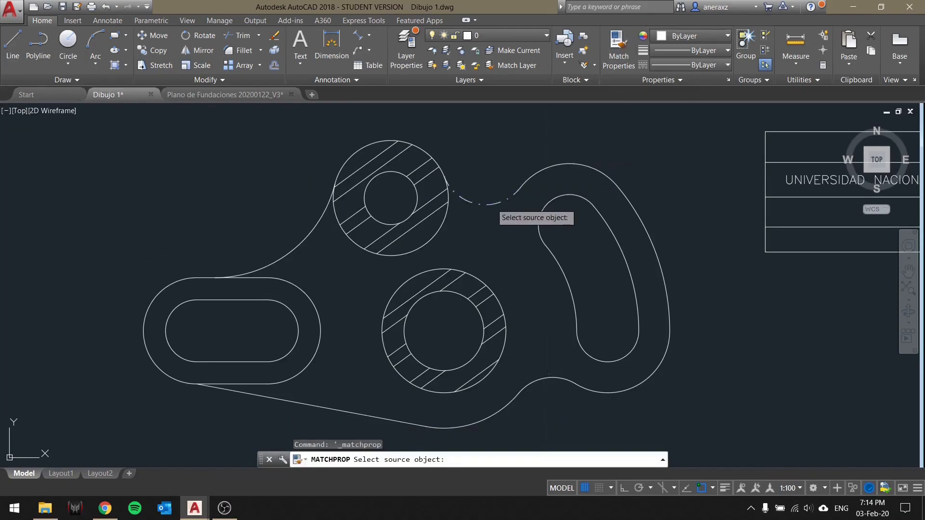
left_click(494, 203)
left_click(552, 380)
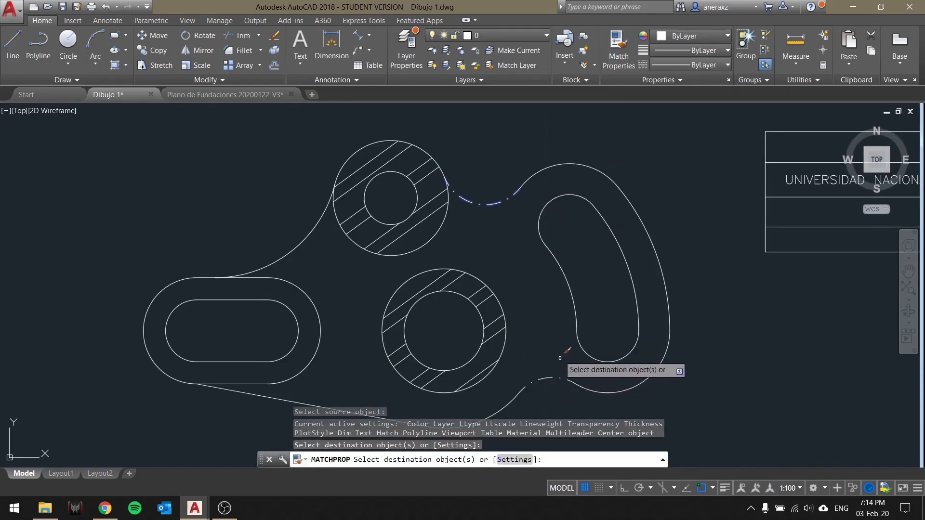
middle_click_drag(572, 400, 545, 330)
left_click(362, 352)
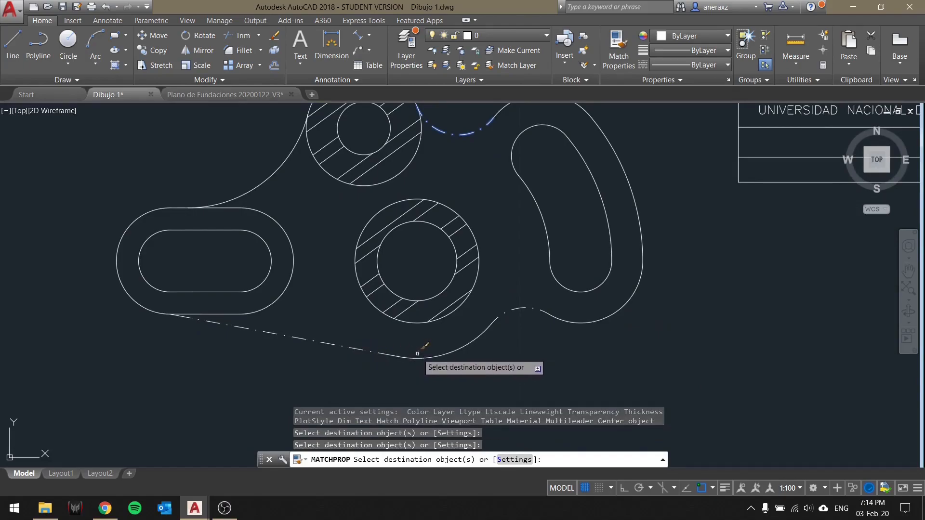
left_click(263, 177)
left_click(457, 348)
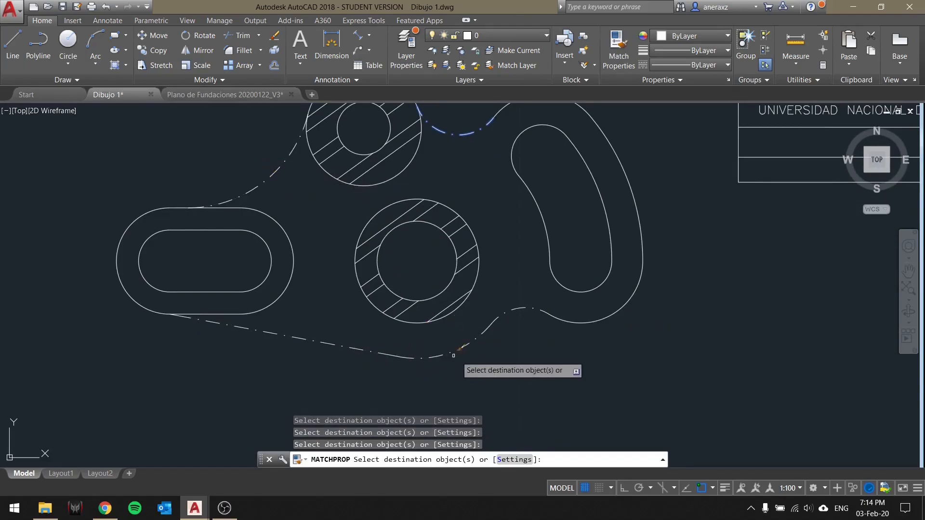
key("Escape")
middle_click_drag(526, 261, 532, 296)
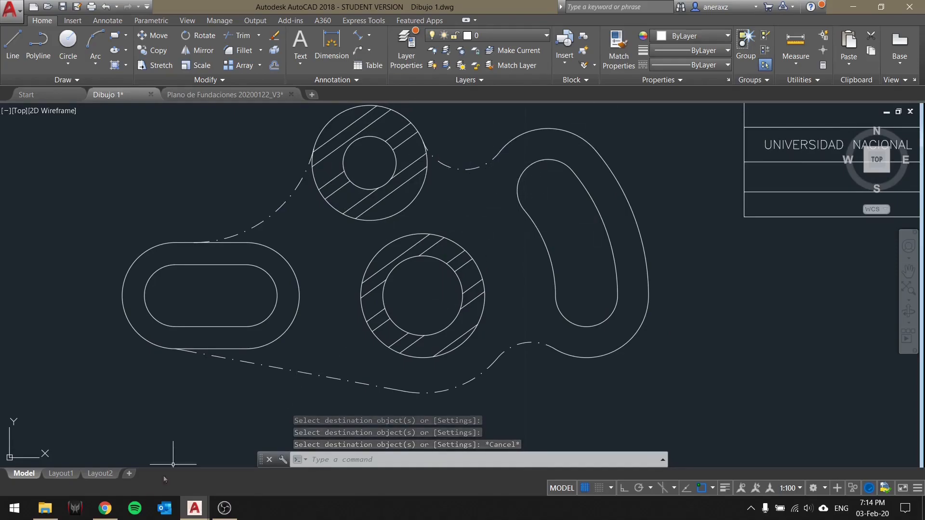
Highlight the "Match Properties." topic in light green in the Google Docs outline, point out Arrays, and return to AutoCAD.
left_click(105, 508)
left_click_drag(351, 308, 243, 298)
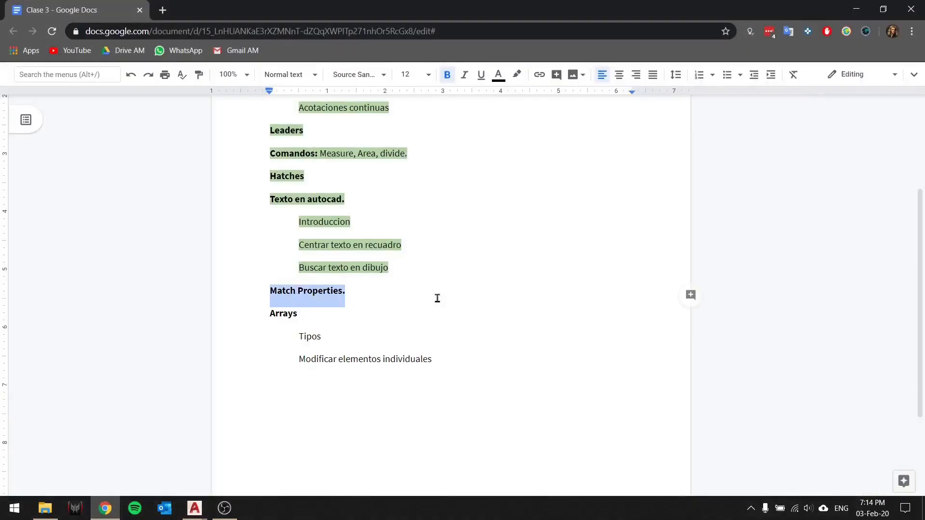
left_click(516, 75)
left_click(577, 158)
left_click(470, 281)
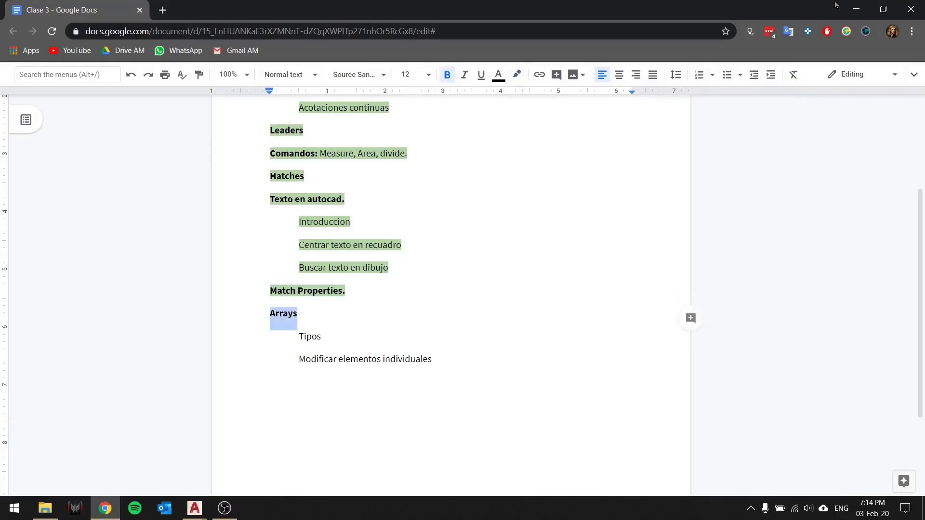
left_click(858, 6)
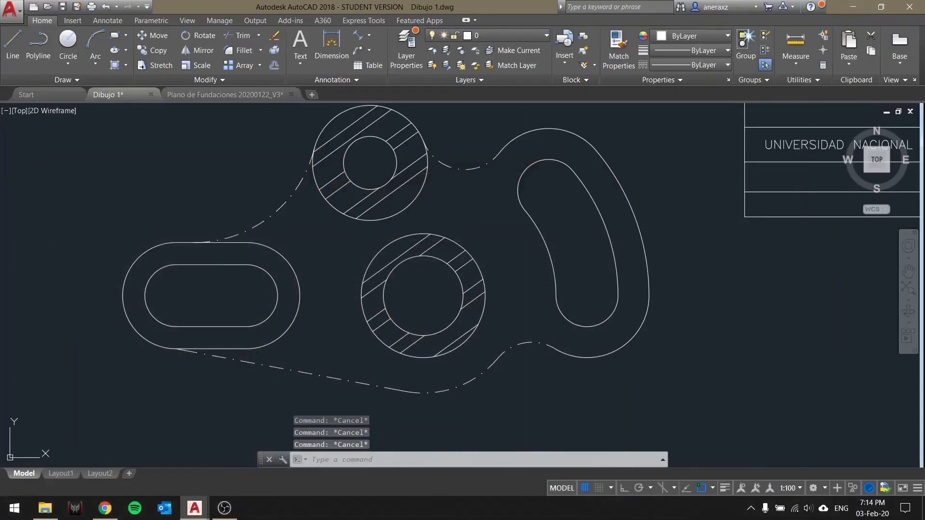
middle_click_drag(309, 110, 320, 150)
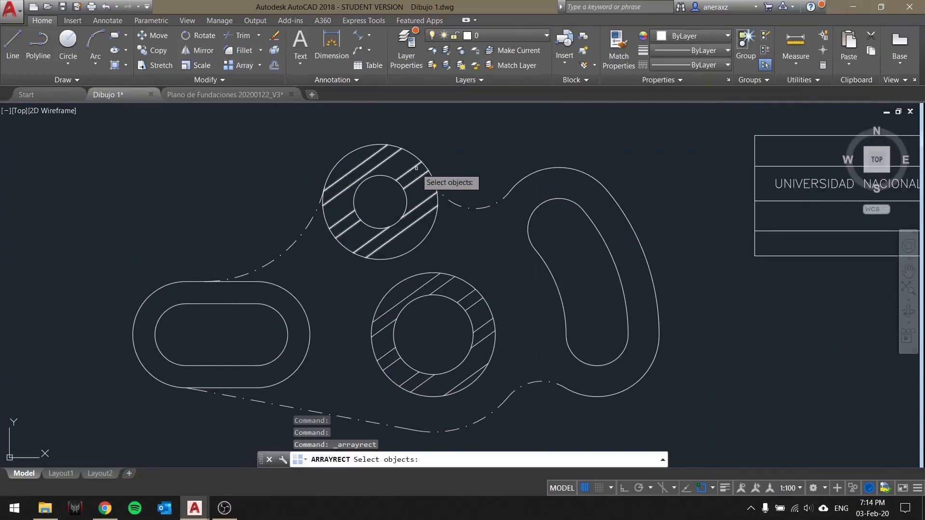
scroll(424, 207, "down", 8)
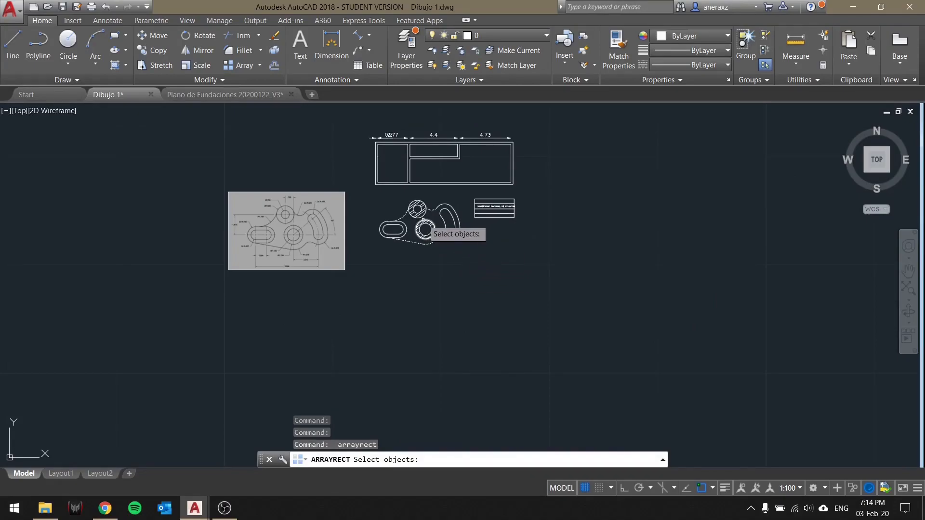
scroll(501, 221, "up", 4)
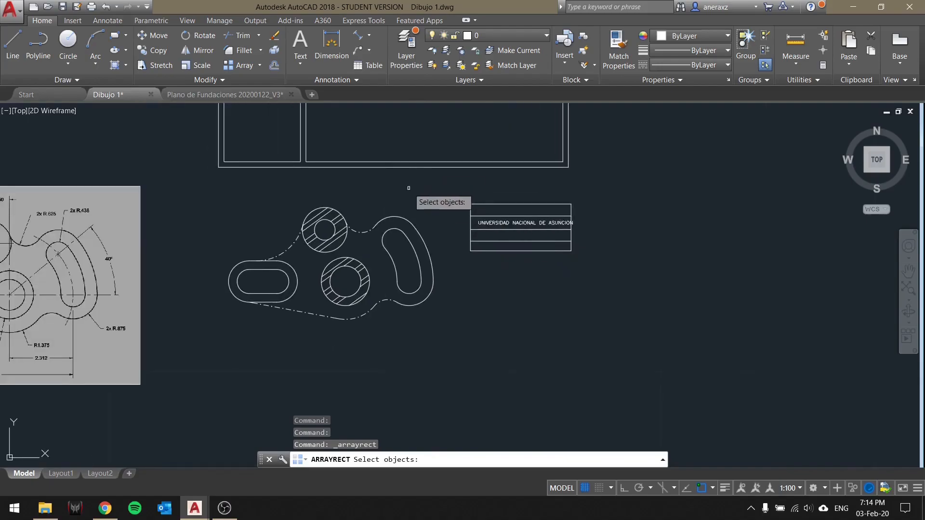
scroll(290, 248, "up", 4)
key("Escape")
key("Escape")
Move the lower hatched ring with both its circles out of the plate drawing to the empty area beyond the title block.
left_click(521, 266)
left_click(462, 309)
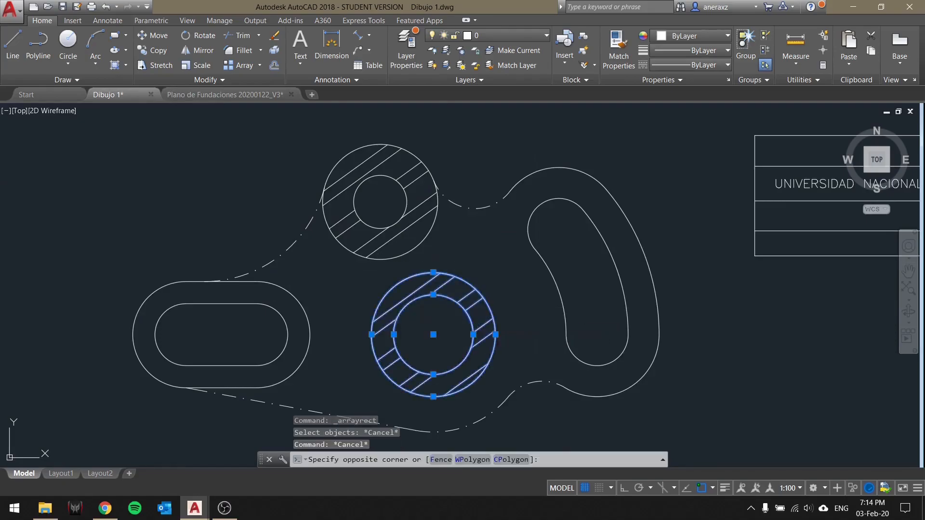
key("Return")
left_click(493, 290)
scroll(361, 201, "down", 4)
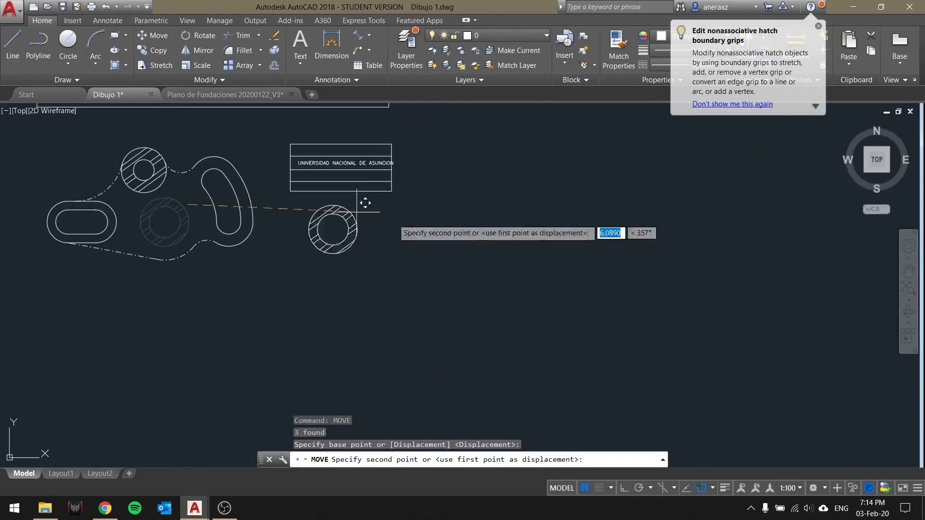
left_click(585, 175)
middle_click_drag(653, 190, 496, 244)
key("Escape")
key("Escape")
Create a rectangular array of the moved hatched ring with 7 columns and 4 rows.
left_click(463, 217)
left_click(359, 275)
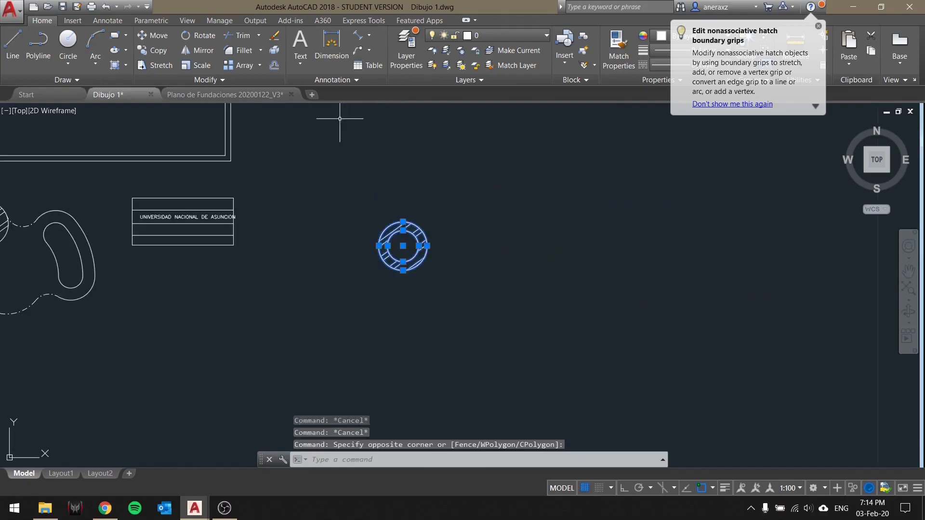
left_click(239, 65)
middle_click_drag(643, 199, 574, 283)
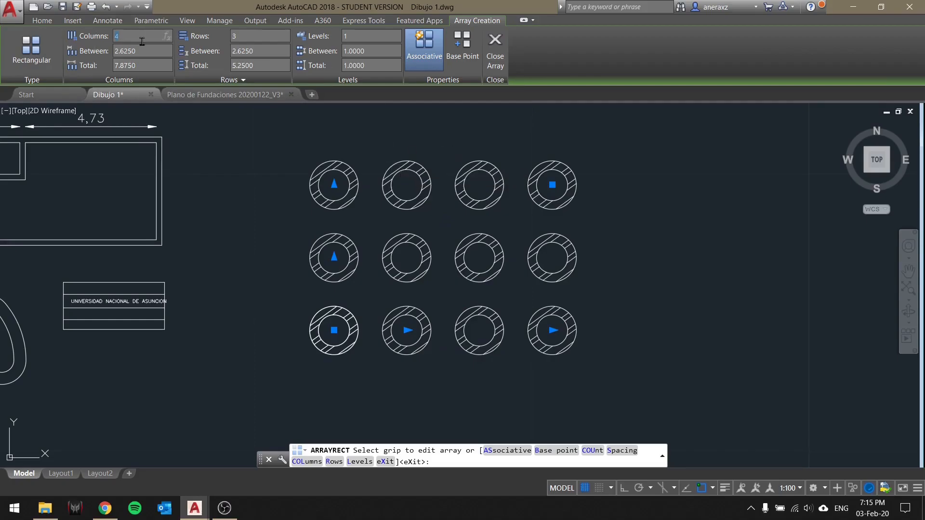
type("7")
key("Return")
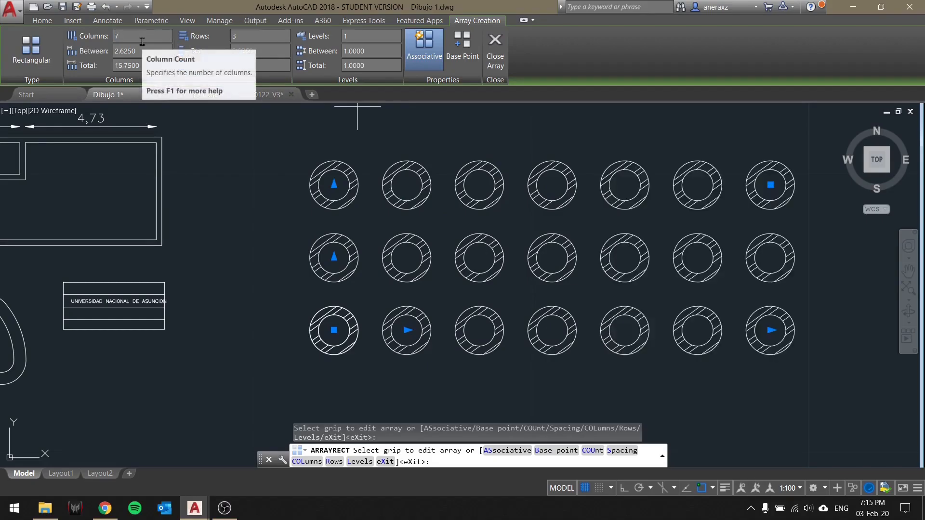
left_click(249, 41)
type("4")
key("Return")
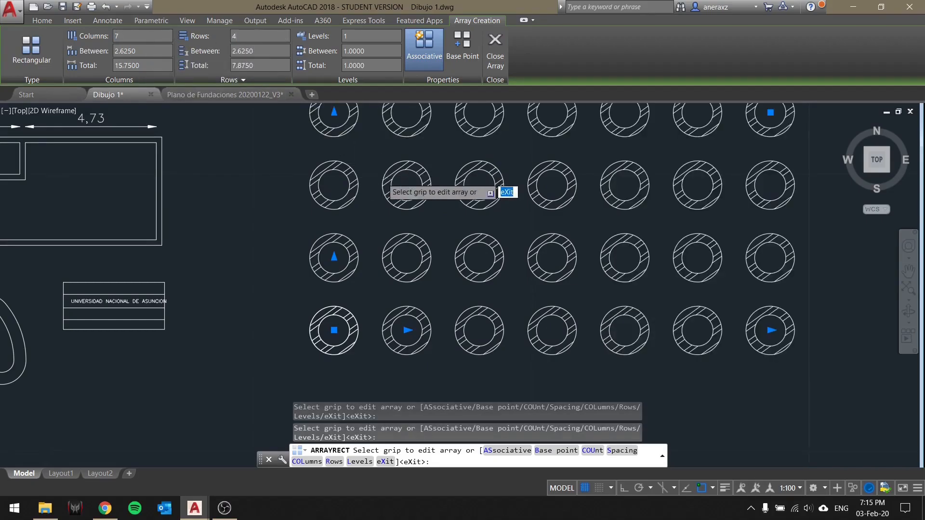
Set the rectangular array's column spacing to 2 and its row spacing to 3.
scroll(371, 197, "down", 2)
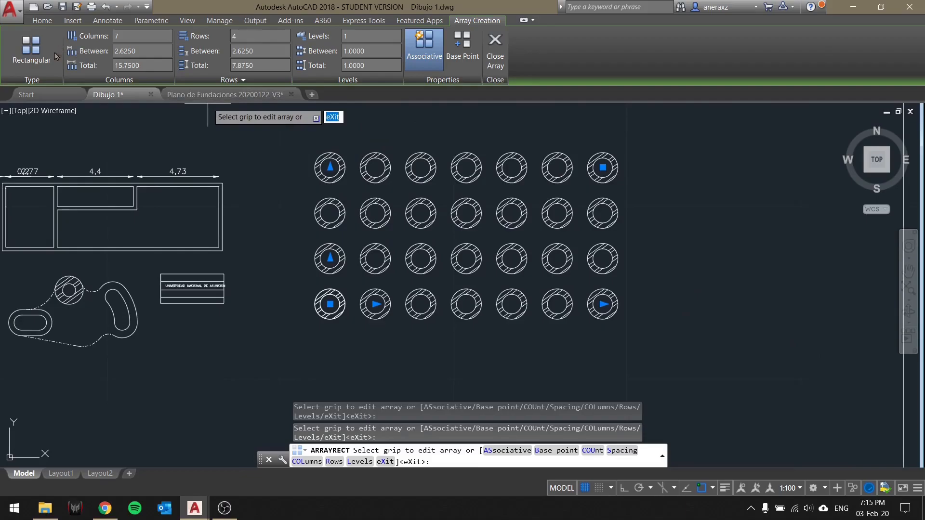
type("2")
key("Return")
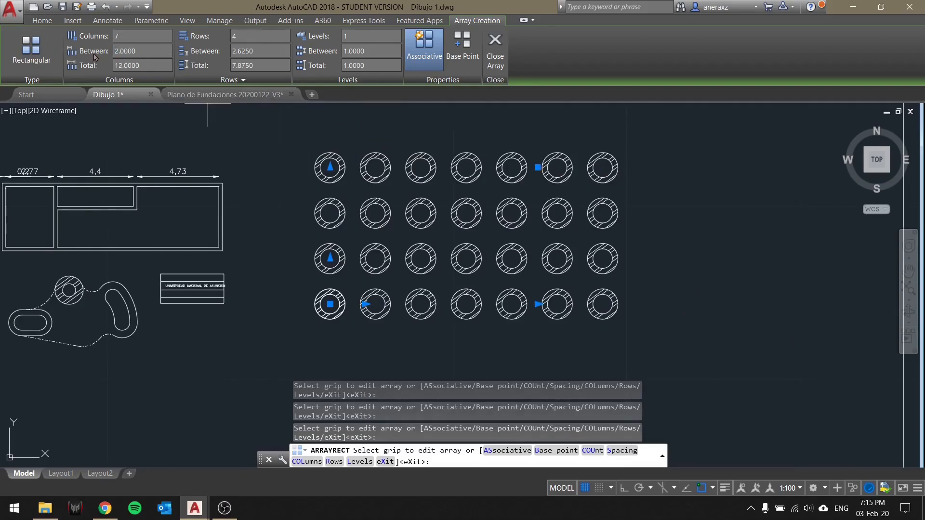
left_click(264, 51)
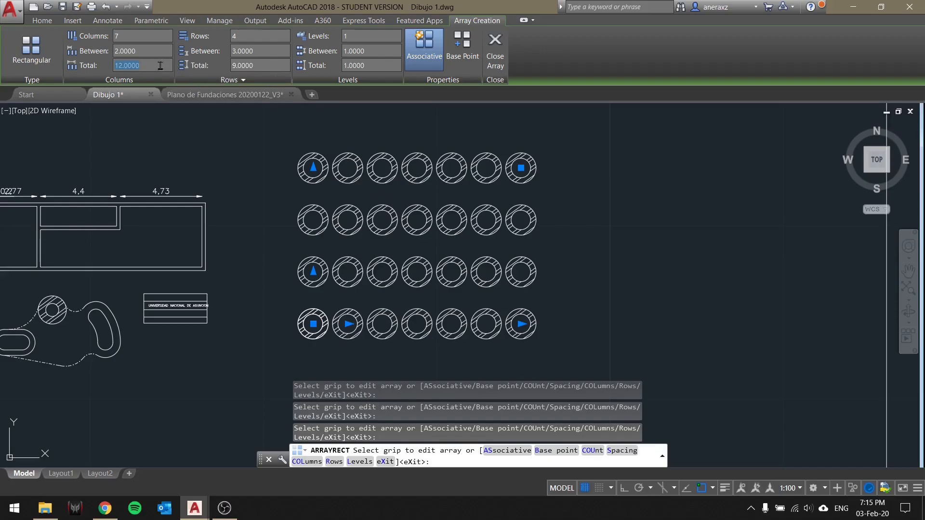
Set the total distance across the array's columns to 10 and finish the array.
type("10")
key("Return")
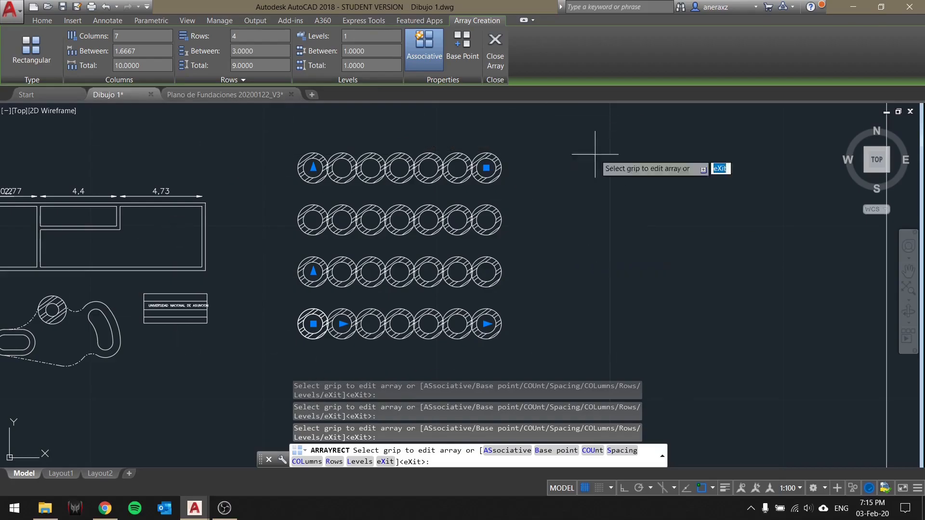
key("Escape")
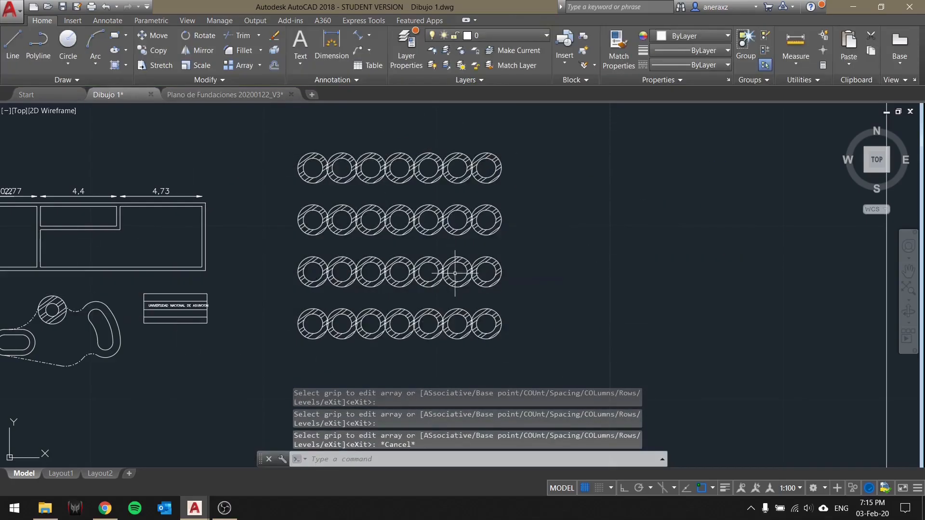
Select the finished rectangular array through different rings to examine how it behaves as one object, and clear the selection.
left_click(501, 292)
left_click(482, 264)
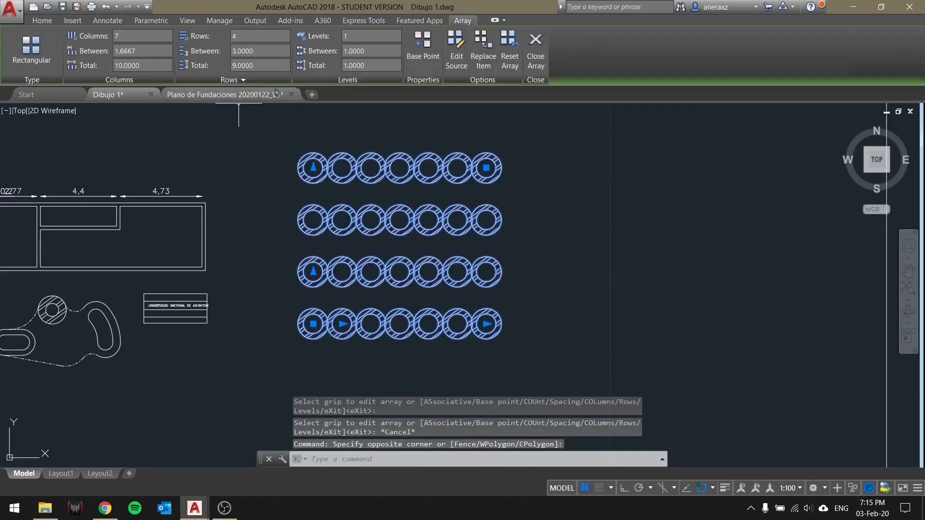
middle_click_drag(259, 233, 264, 238)
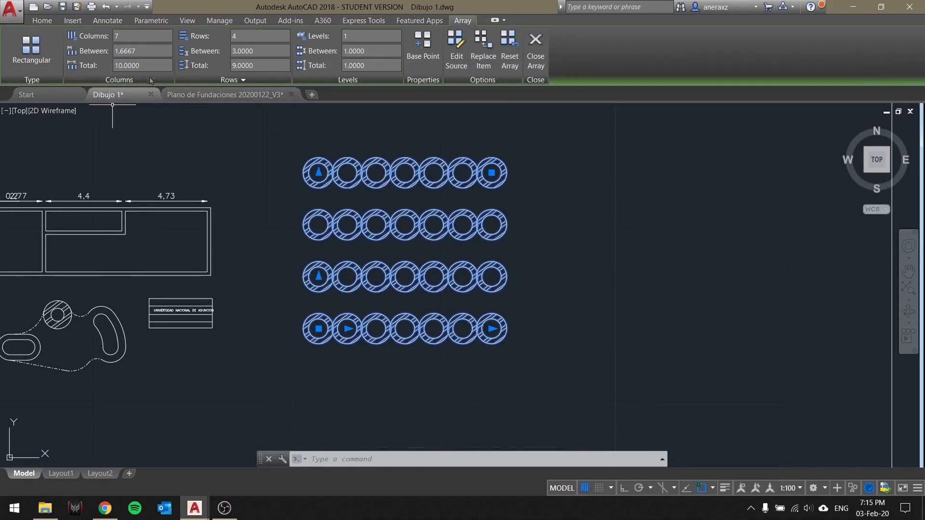
key("Escape")
left_click(358, 151)
left_click(333, 172)
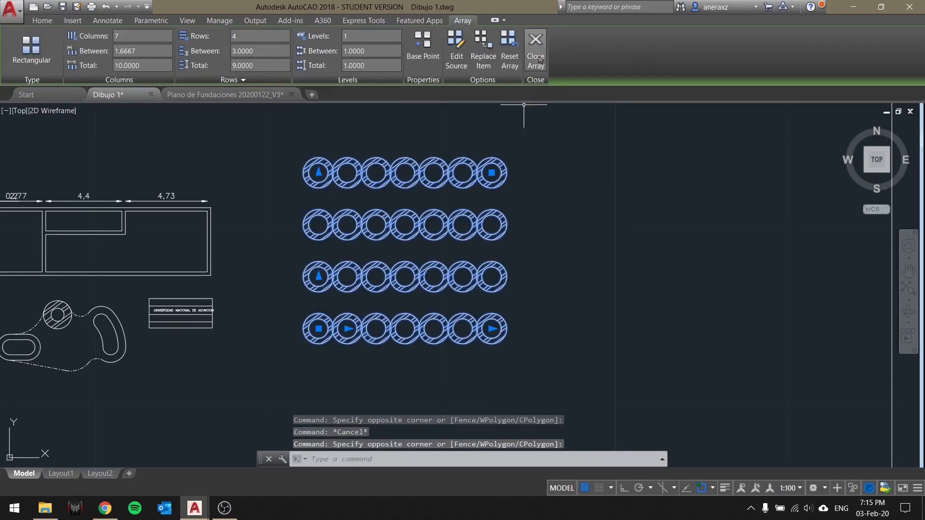
key("Escape")
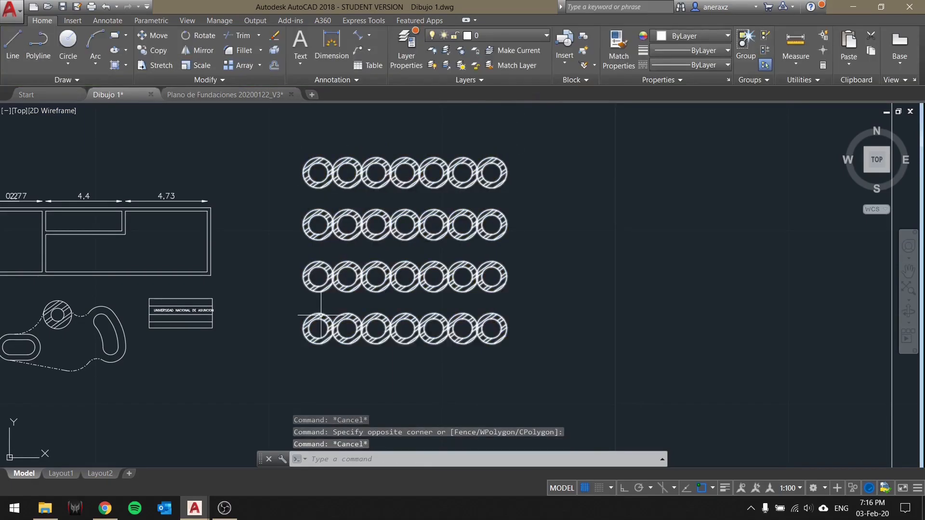
middle_click_drag(321, 316, 366, 313)
left_click_drag(376, 304, 378, 298)
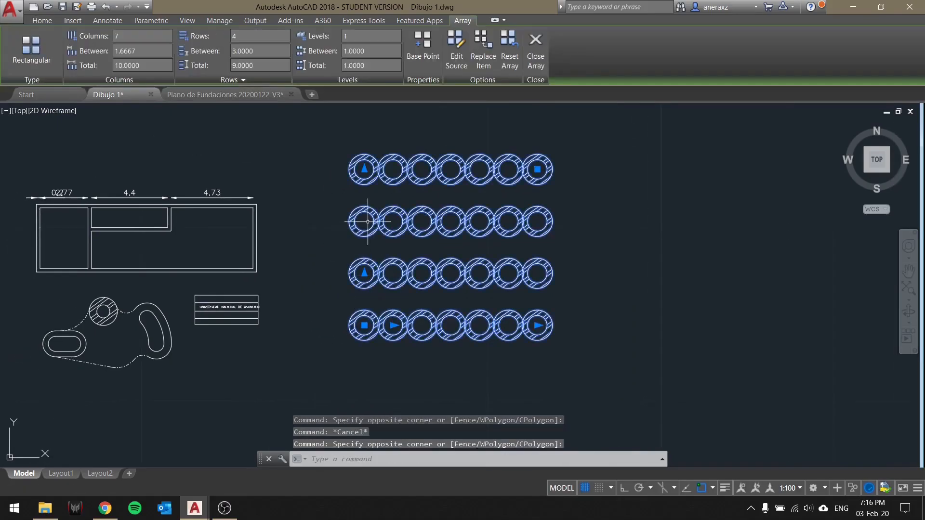
key("Escape")
Move the outer circle and hatch of the plate's upper ring to the empty area below the rectangular array.
middle_click_drag(339, 297, 336, 234)
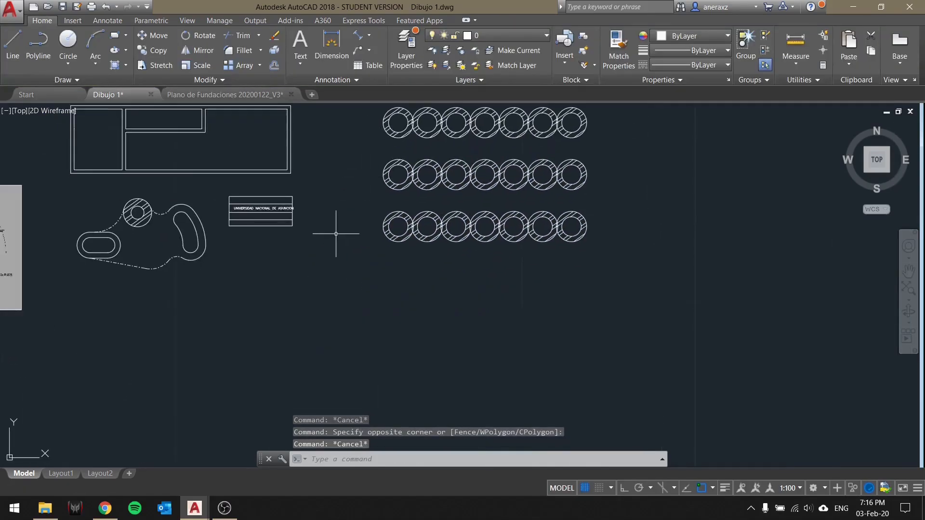
left_click(144, 225)
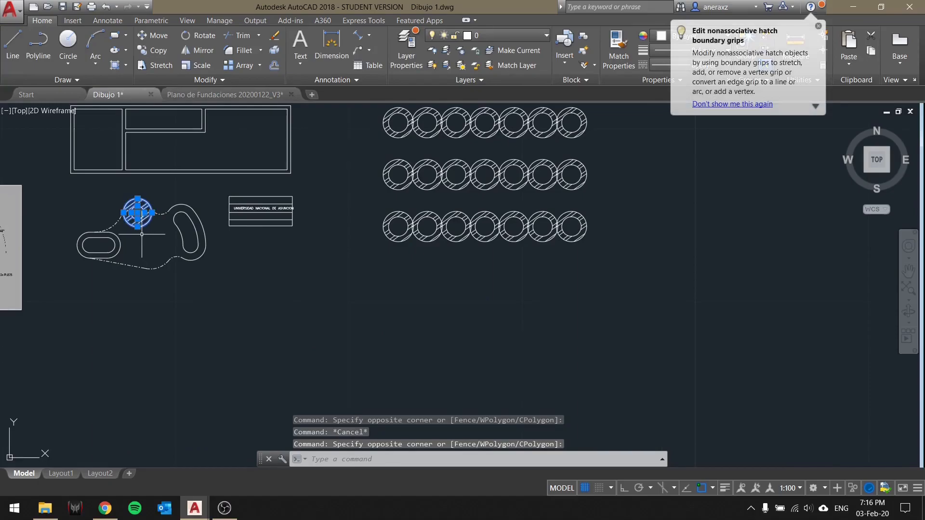
type("move")
key("Return")
left_click(142, 231)
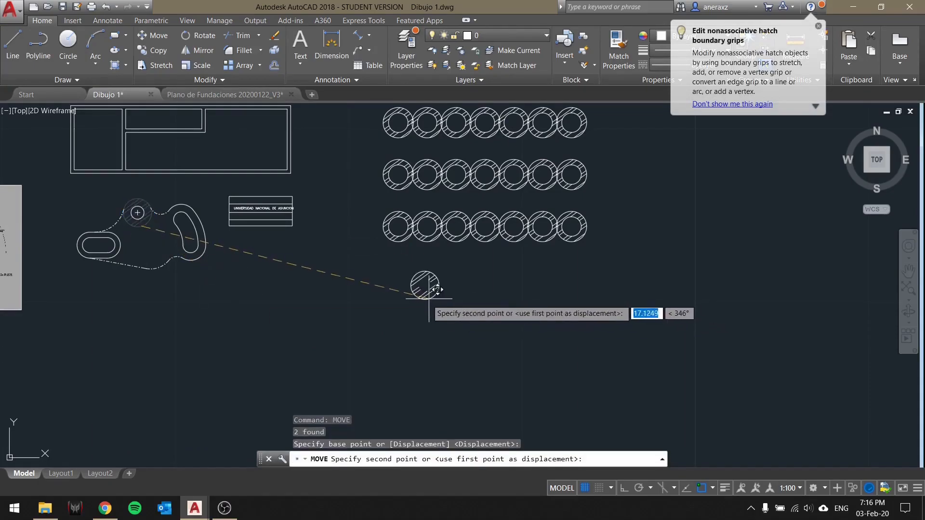
left_click(409, 314)
Create a polar array of the moved hatched circle about the centre of the large circle below it, with 6 items over 360 degrees.
scroll(388, 295, "up", 2)
left_click(404, 296)
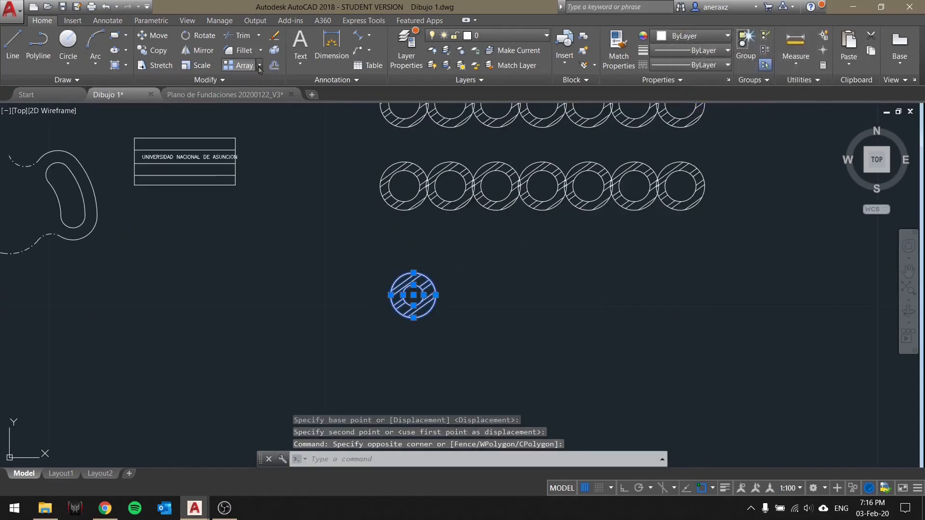
left_click(260, 66)
left_click(246, 131)
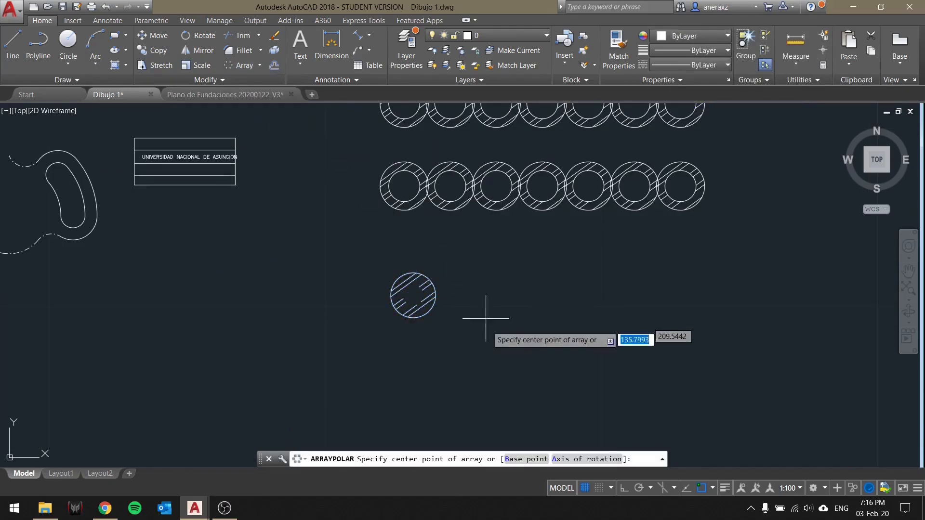
middle_click_drag(465, 325, 368, 223)
scroll(327, 292, "down", 2)
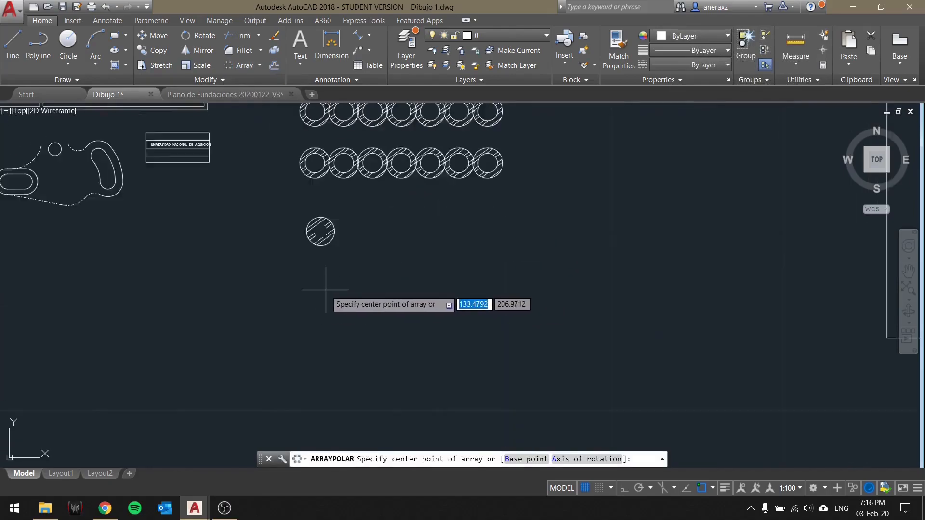
scroll(326, 290, "down", 2)
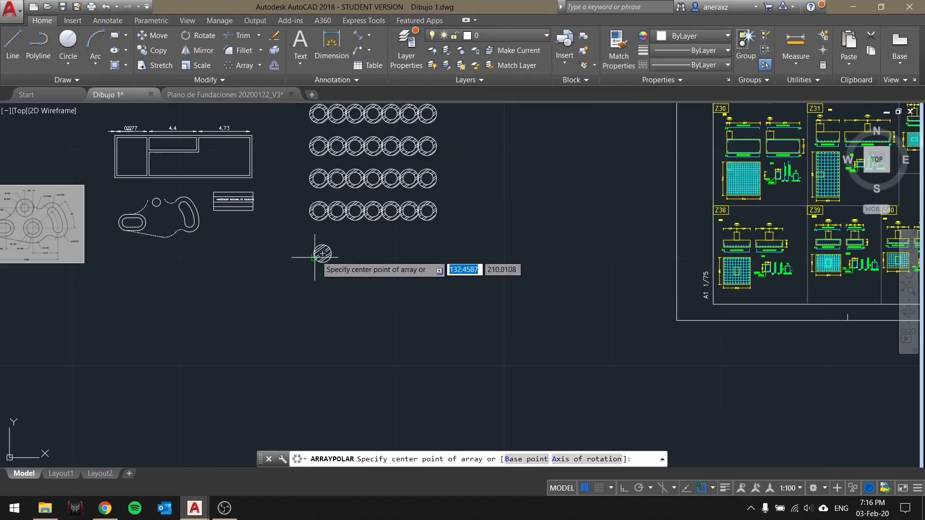
scroll(318, 253, "up", 4)
scroll(432, 265, "down", 4)
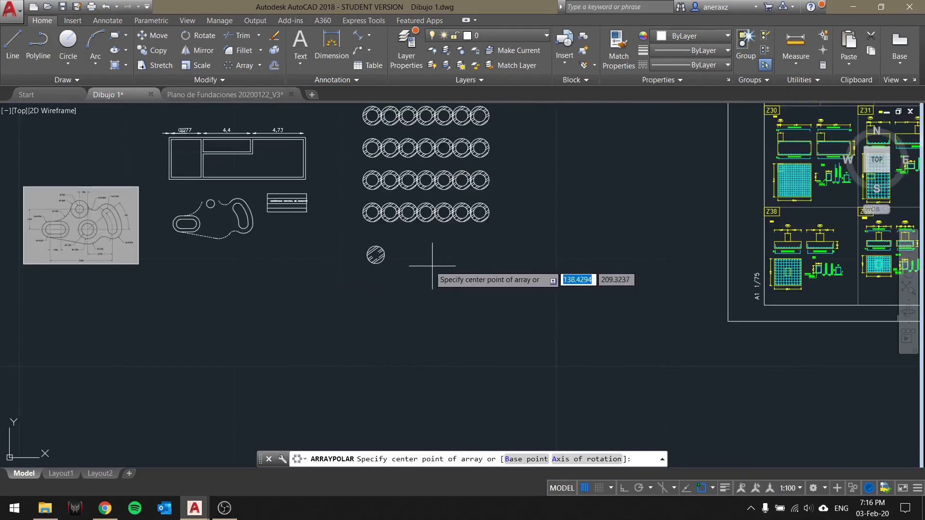
scroll(432, 265, "up", 4)
key("Escape")
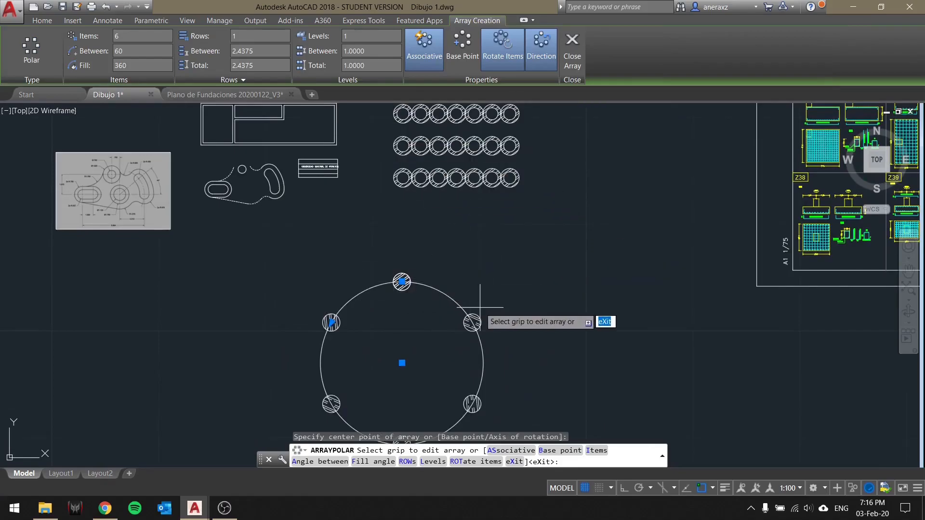
mouse_move(369, 320)
middle_mouse_down()
mouse_move(363, 278)
mouse_move(374, 227)
mouse_move(365, 185)
middle_mouse_up()
scroll(365, 286, "down", 2)
scroll(372, 282, "up", 4)
scroll(362, 191, "down", 2)
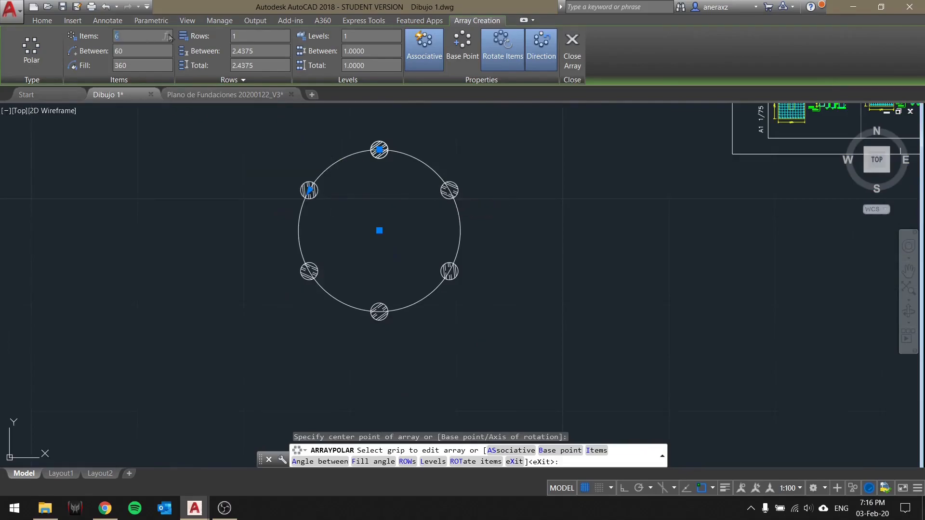
Set the polar array's fill angle to 180 degrees and finish the array.
left_click(128, 50)
middle_click_drag(329, 194, 333, 228)
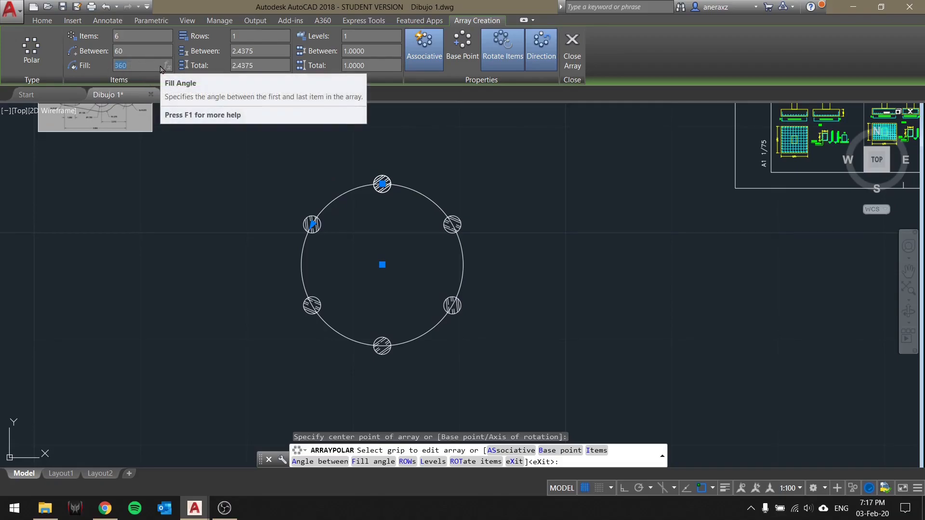
key("Return")
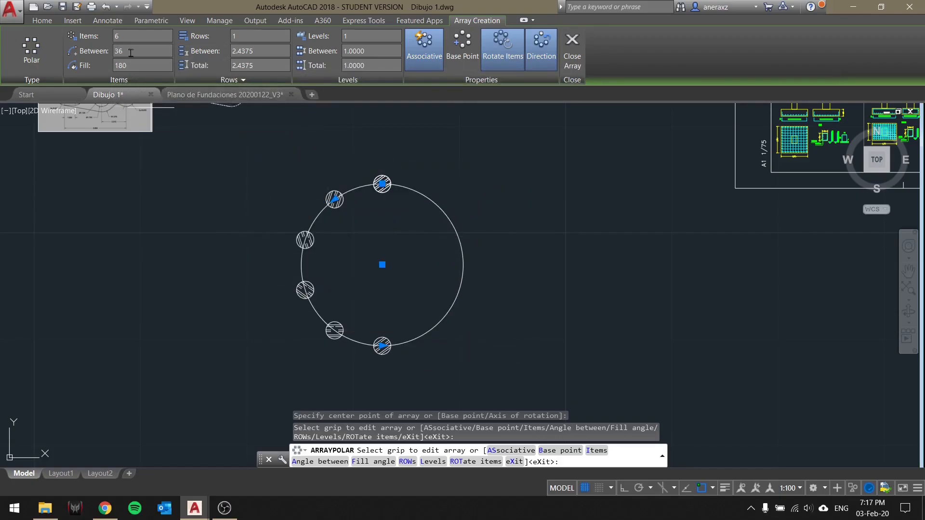
mouse_move(359, 171)
middle_mouse_down()
mouse_move(354, 195)
mouse_move(340, 187)
middle_mouse_up()
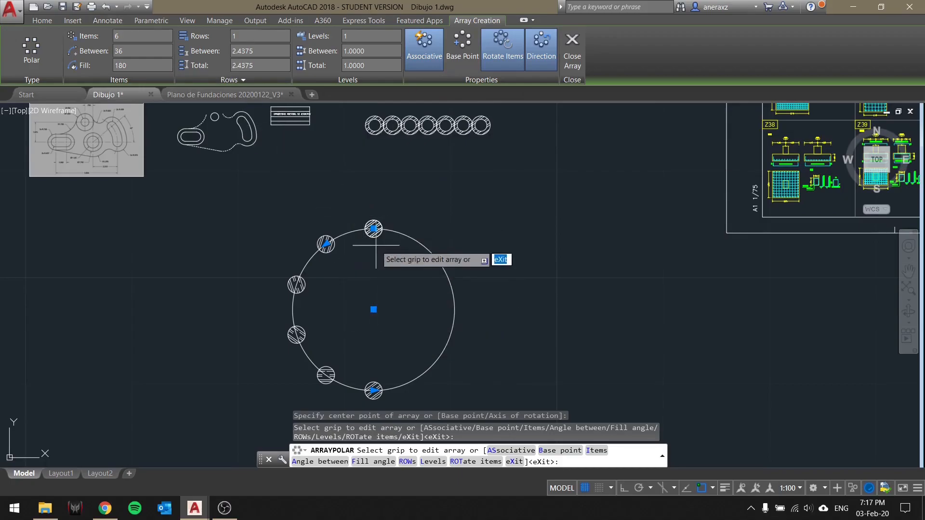
scroll(378, 145, "down", 3)
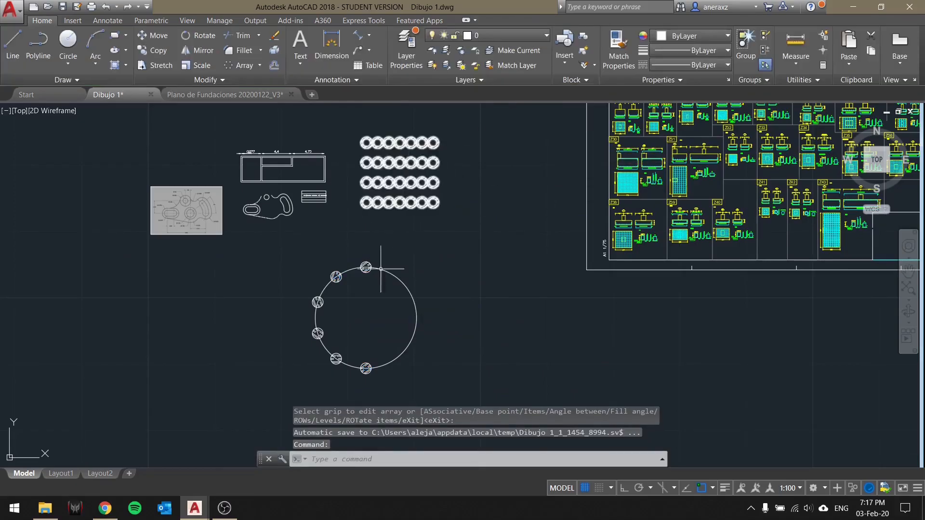
middle_click_drag(398, 239, 397, 256)
scroll(423, 164, "up", 4)
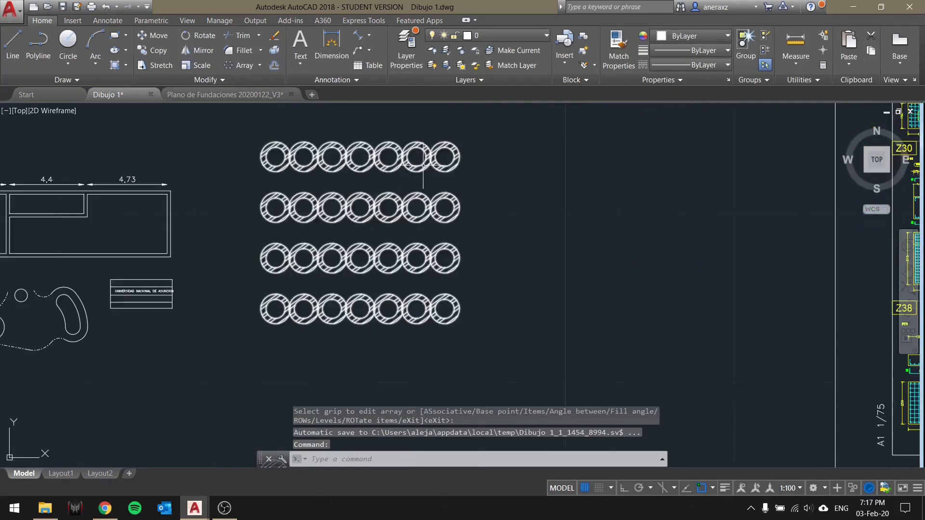
left_click(225, 508)
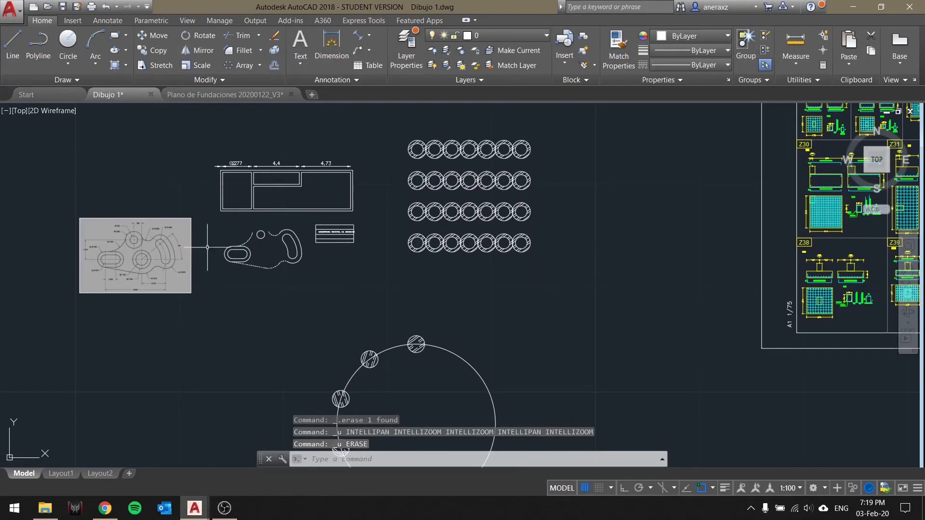
Delete only the rightmost ring in the rectangular array's second row from the top, and undo the deletion.
scroll(532, 173, "up", 2)
left_click(602, 206)
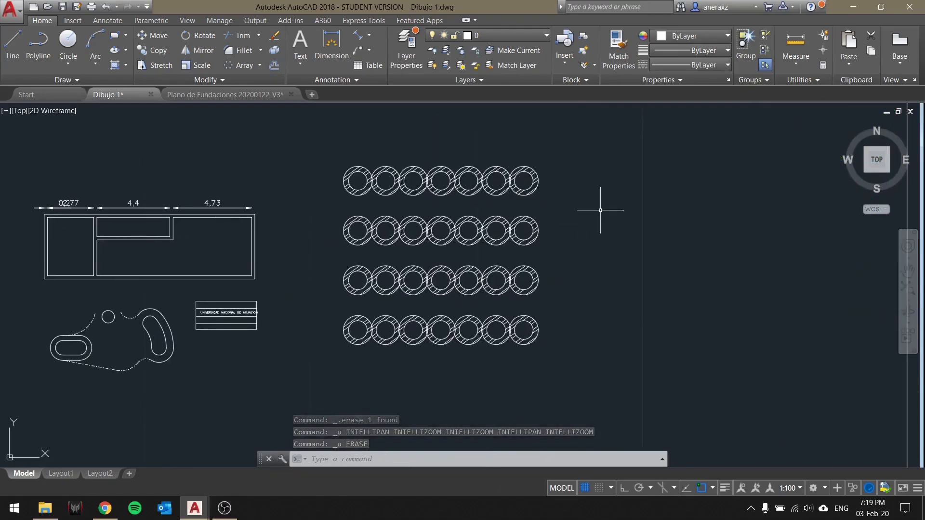
left_click(515, 243)
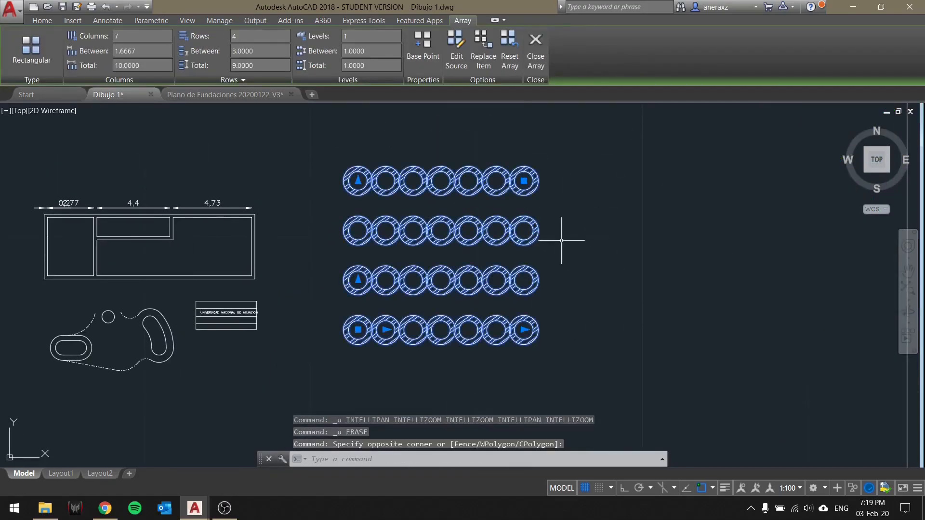
left_click(536, 233, "ctrl")
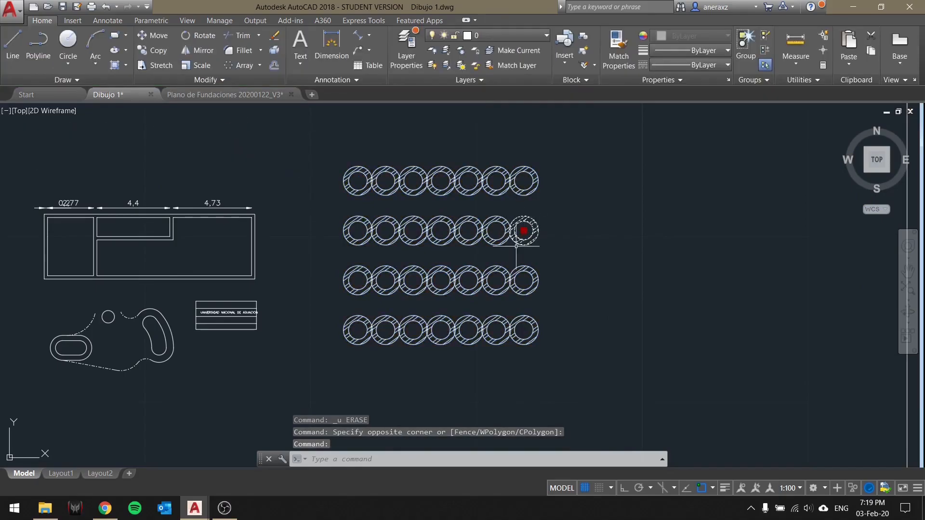
scroll(525, 230, "up", 4)
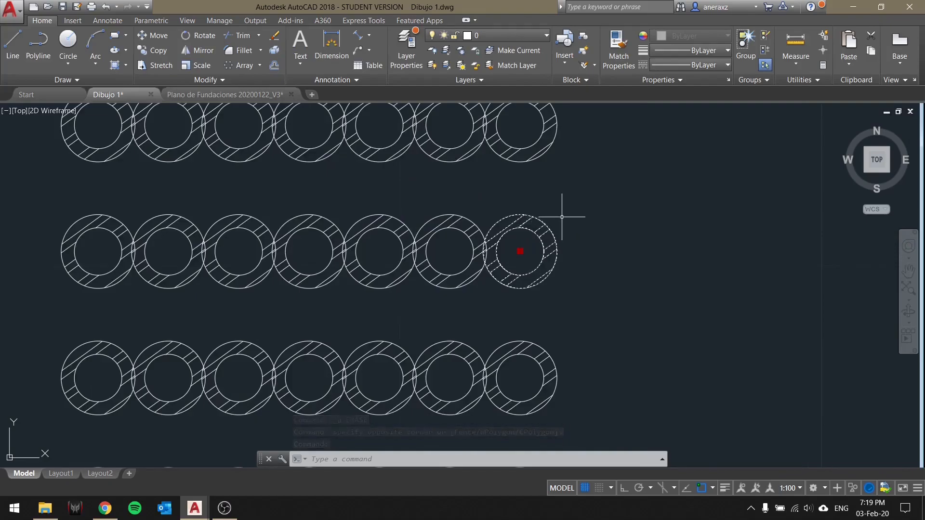
type("dele")
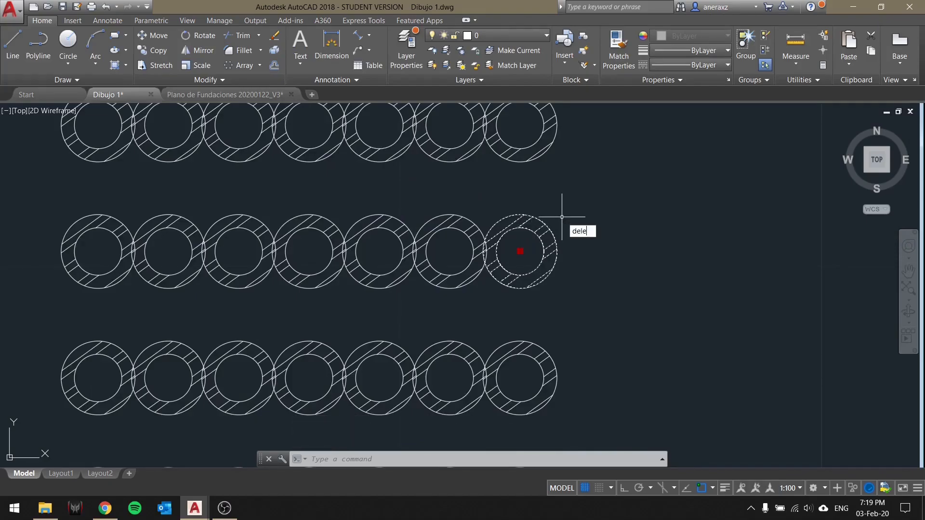
type("te")
key("Return")
key("ctrl+z")
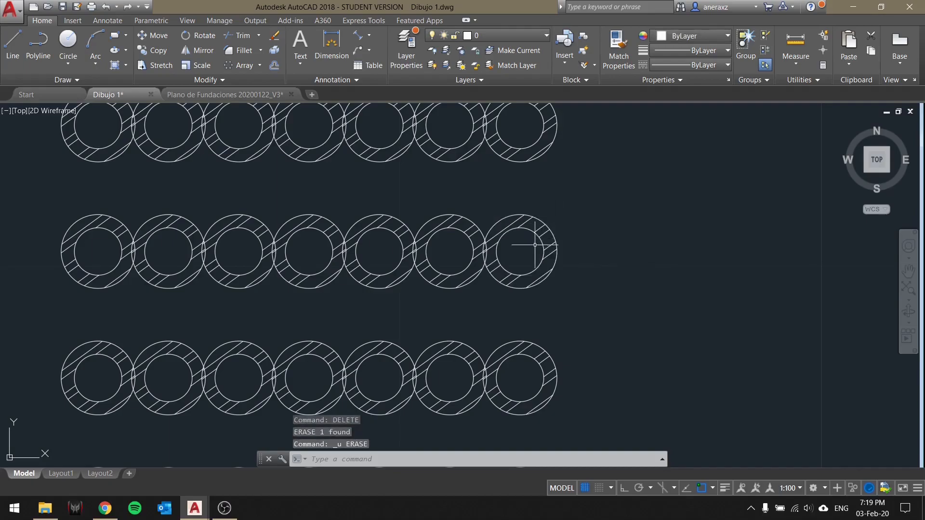
Move only the rightmost ring of the array's second row out to the empty area beside it, and undo the move.
left_click(593, 215)
left_click(541, 263)
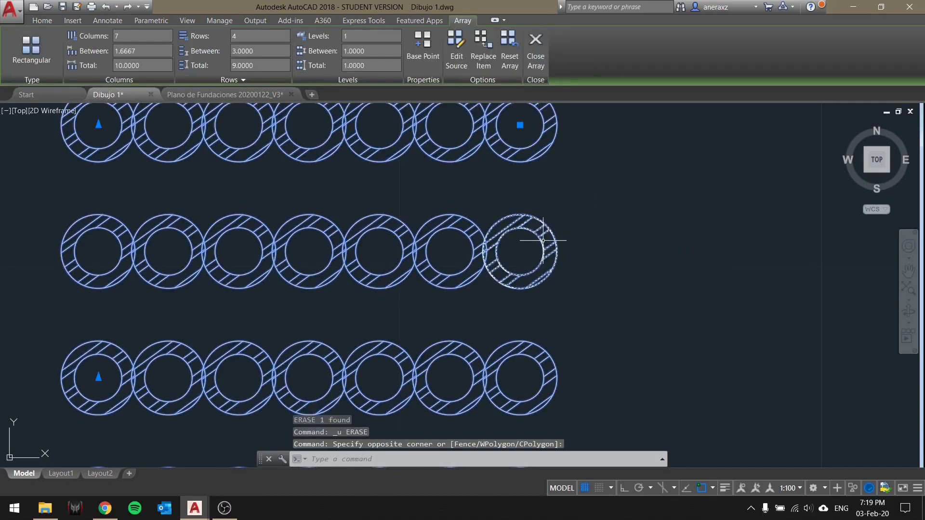
left_click(543, 240, "ctrl")
left_click(520, 251)
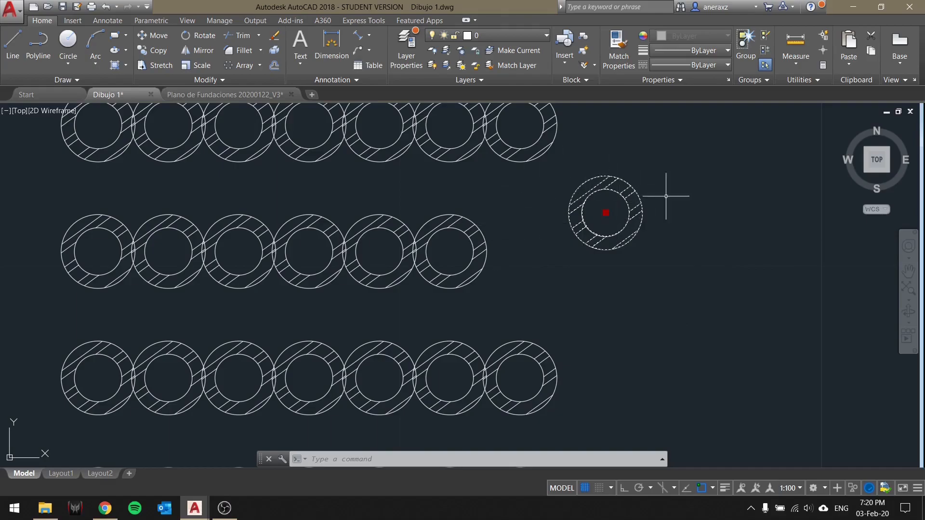
middle_click_drag(454, 217, 436, 253)
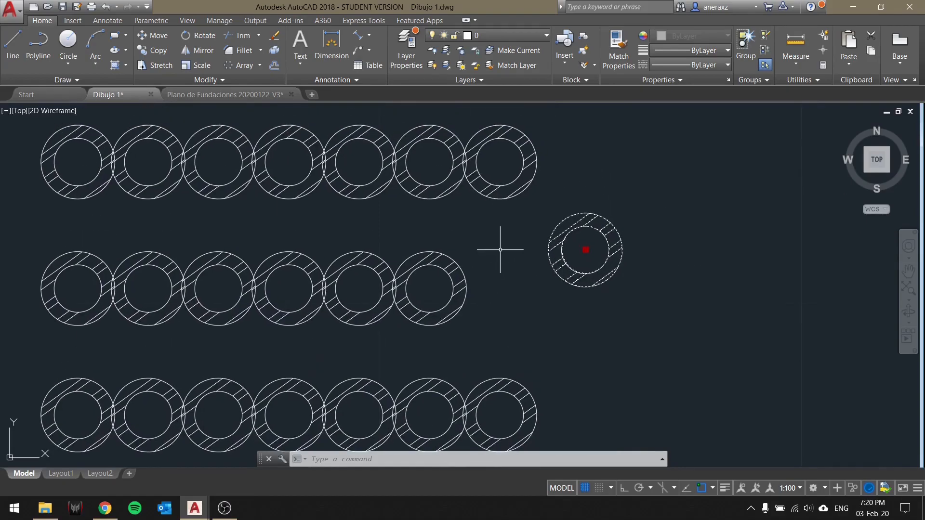
key("ctrl+z")
key("ctrl+z")
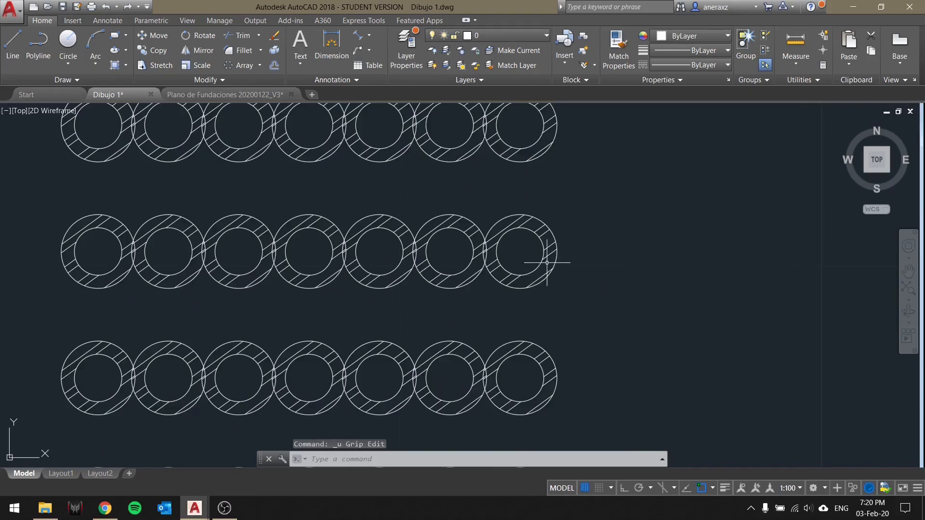
Delete only the two middle hatched circles of the polar array on the large circle's left side.
scroll(524, 217, "down", 6)
middle_click_drag(483, 366, 468, 201)
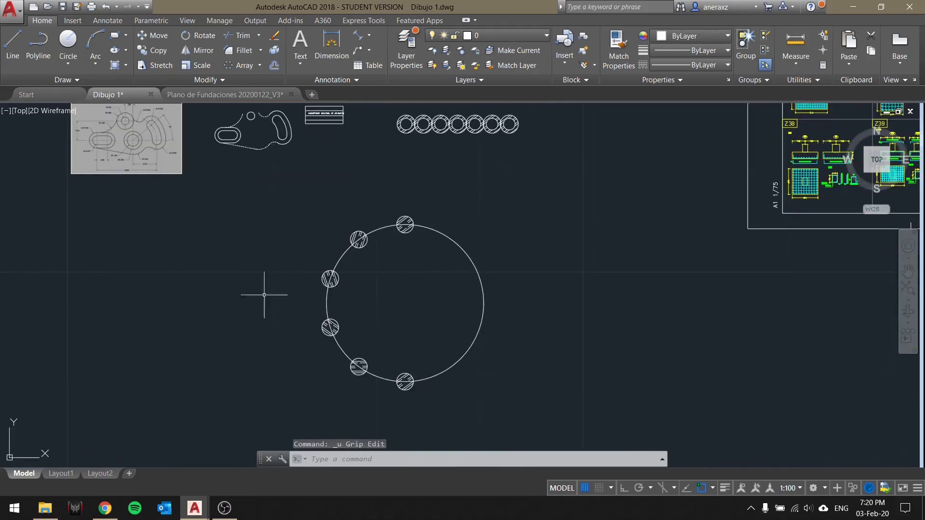
left_click(338, 278)
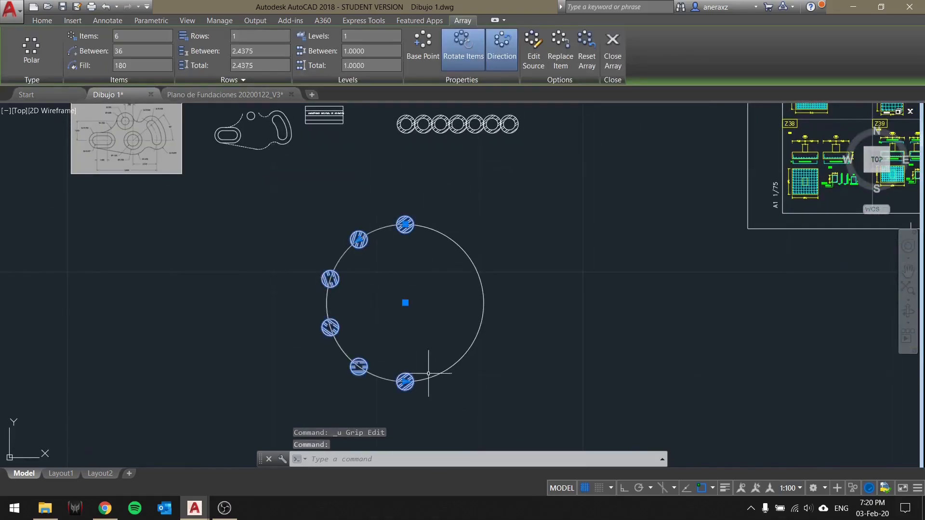
scroll(362, 297, "up", 2)
middle_click_drag(347, 283, 345, 233)
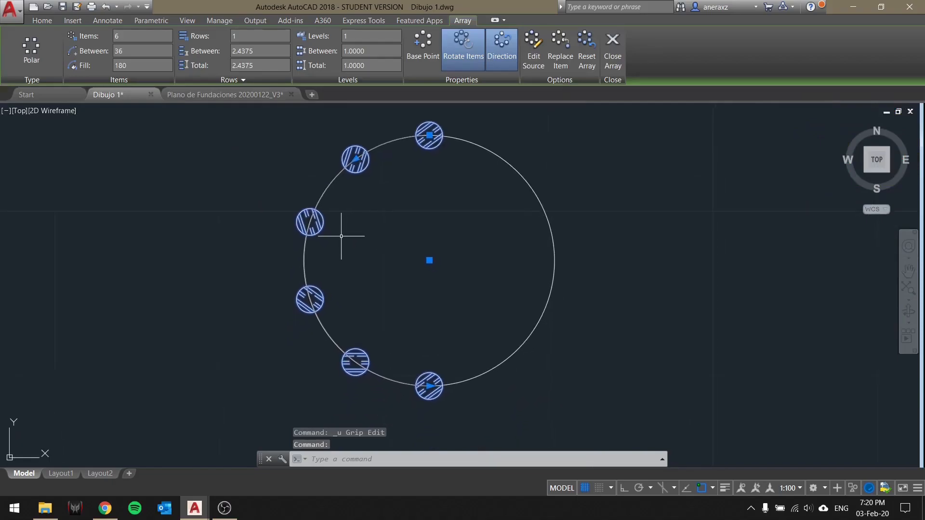
key("Escape")
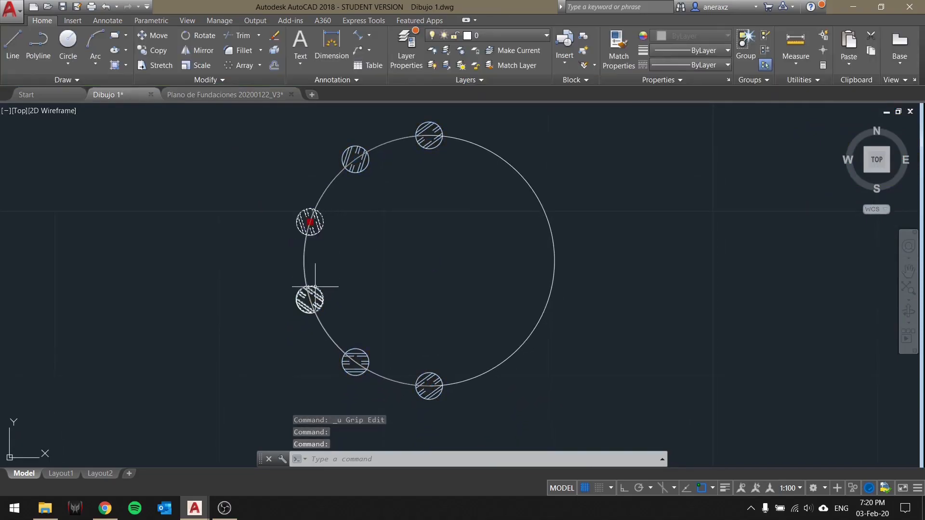
key("Escape")
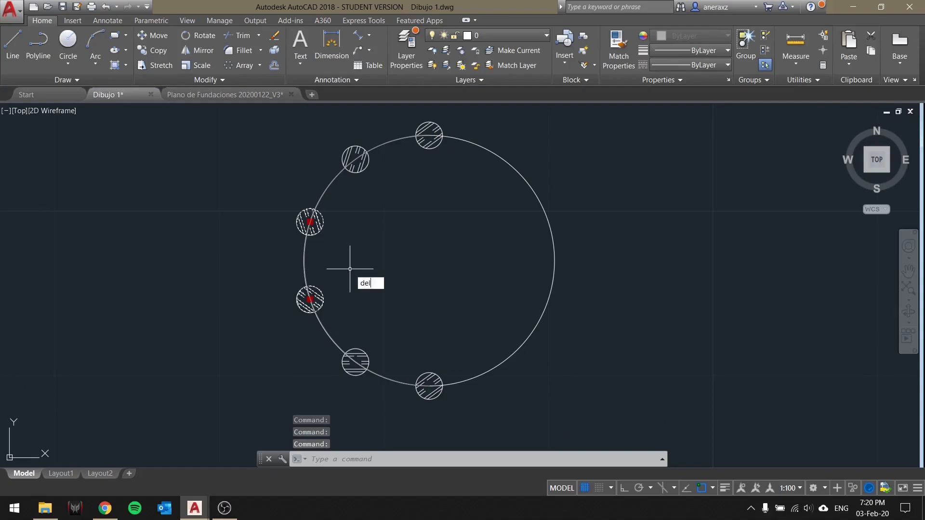
key("Delete")
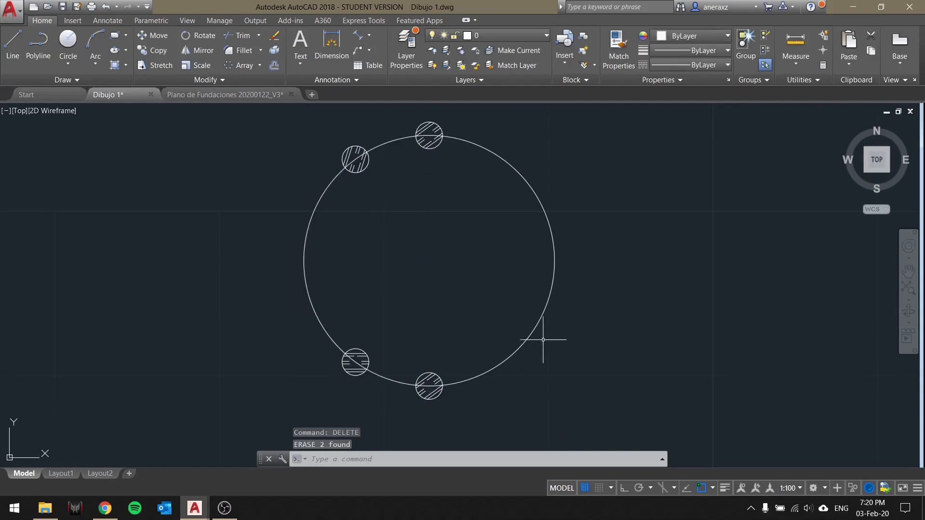
scroll(539, 318, "down", 4)
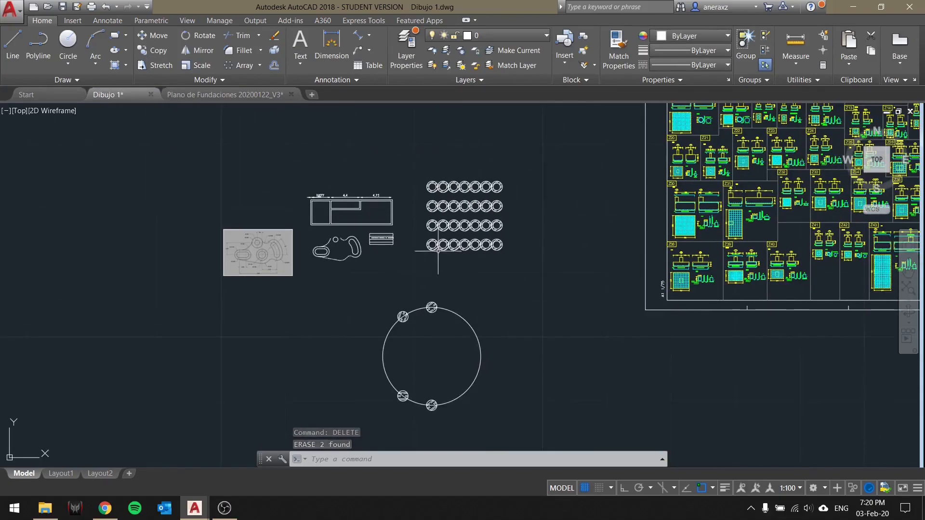
middle_click_drag(589, 253, 583, 233)
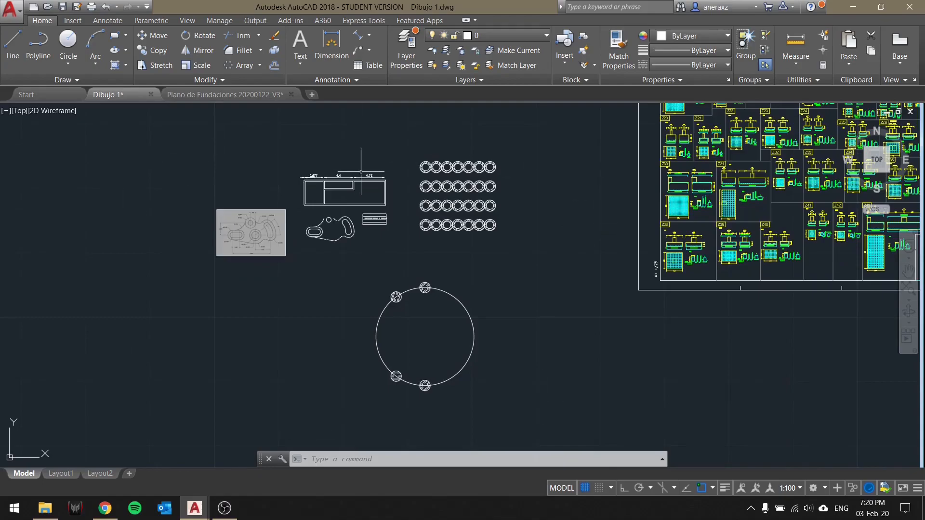
Switch to the Clase 3 outline in Google Docs and highlight the Arrays heading and its two subtopics in light green.
left_click(105, 508)
left_click_drag(432, 359, 270, 311)
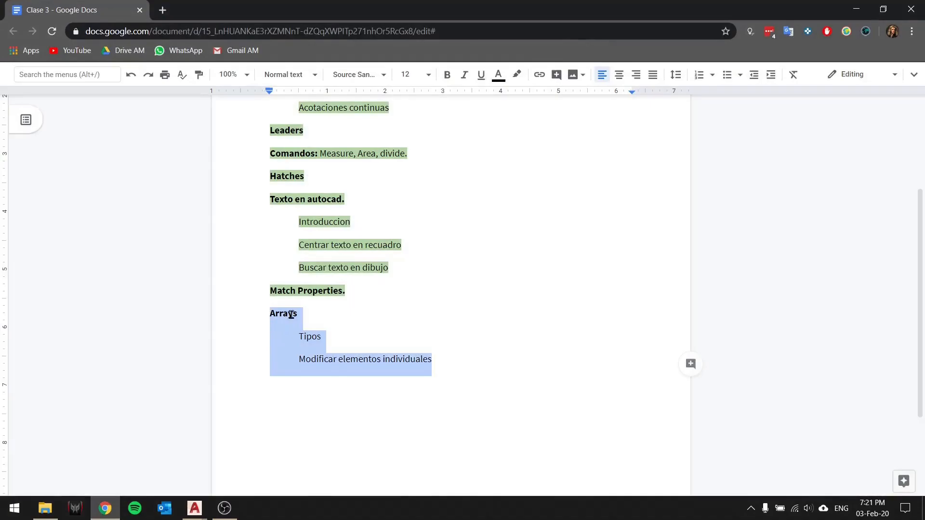
scroll(291, 314, "up", 3)
scroll(475, 161, "down", 1)
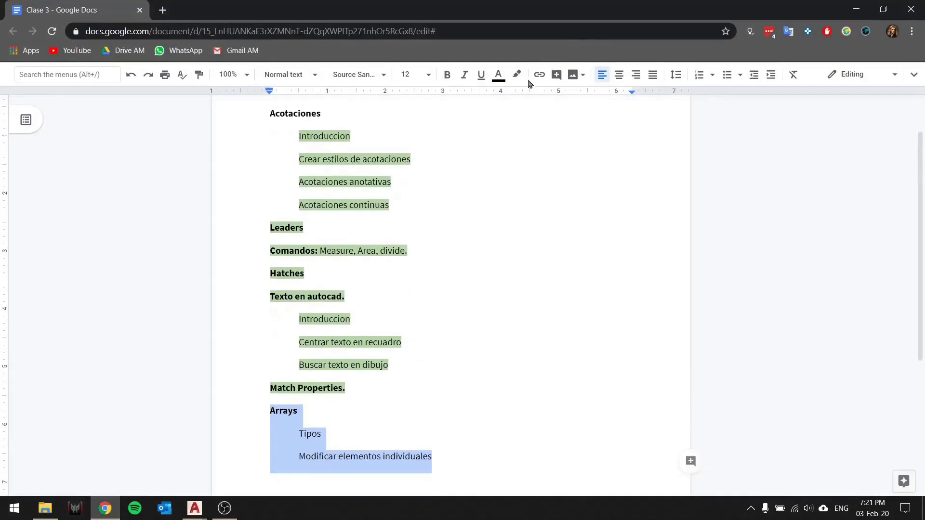
left_click(523, 77)
left_click(577, 164)
left_click(421, 356)
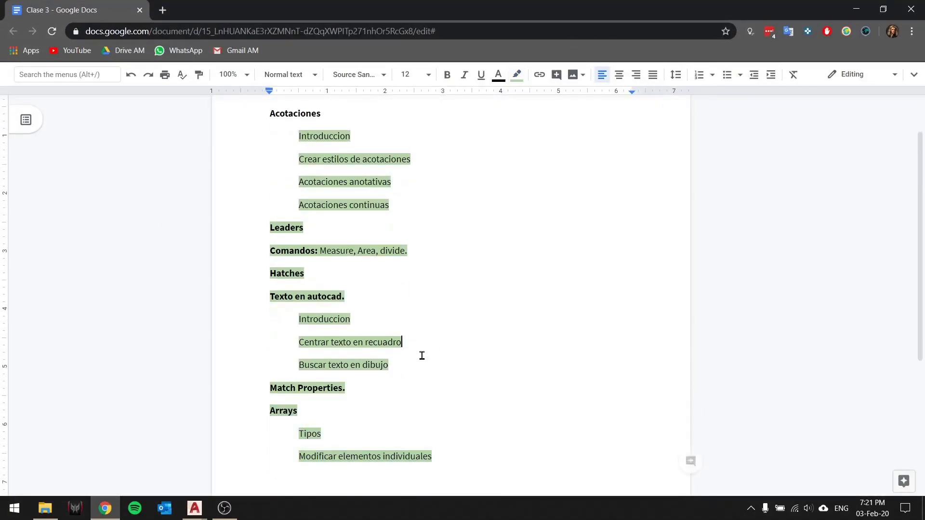